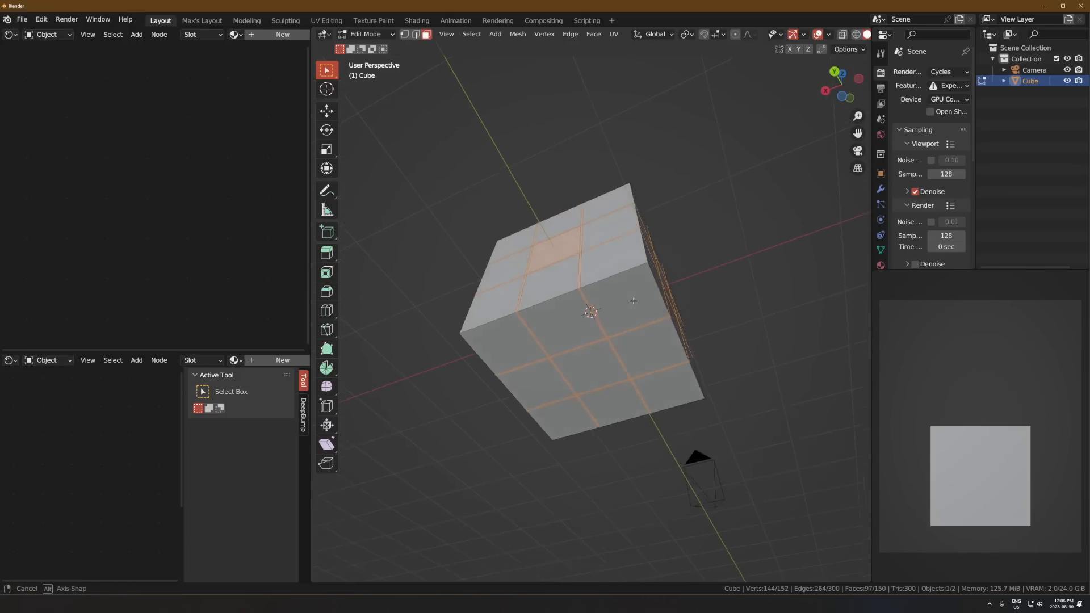
# Step: Complete the face selection of the cube's bevelled grid strips and extrude them inward along their normals to form grooves
pyautogui.keyDown('shift'); pyautogui.click(585, 306); pyautogui.keyUp('shift')
pyautogui.moveTo(570, 318); pyautogui.dragTo(686, 331, button='middle')
pyautogui.scroll(-3, 672, 324)
pyautogui.scroll(7, 683, 294)
pyautogui.scroll(-5, 683, 293)
pyautogui.hotkey('alt', 'e')
pyautogui.click(738, 263)
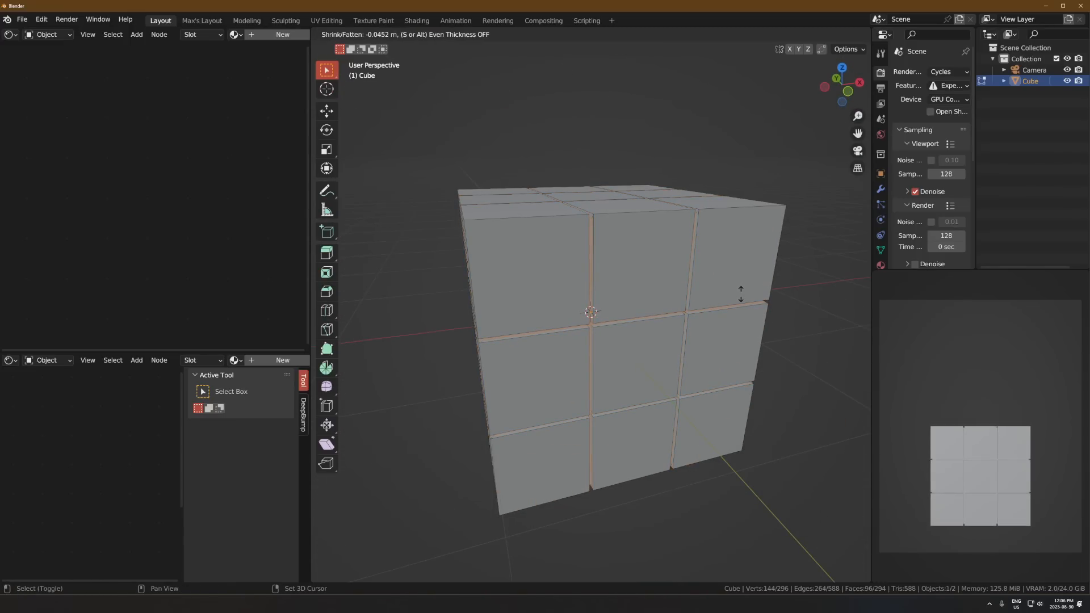
pyautogui.click(728, 320)
# Step: Add pairs of loop cuts through the cube's outer blocks so one corner block is divided into a 3 × 3 grid
pyautogui.scroll(-3, 613, 316)
pyautogui.moveTo(613, 317); pyautogui.dragTo(651, 356, button='middle')
pyautogui.hotkey('ctrl', 'r')
pyautogui.click(610, 297)
pyautogui.hotkey('ctrl', 'r')
pyautogui.scroll(1, 605, 323)
pyautogui.click(605, 322)
pyautogui.rightClick(605, 323)
pyautogui.scroll(1, 605, 321)
# Step: Select the dividing edge paths that run across the corner block's top and down one side in edge mode
pyautogui.press('3')
pyautogui.scroll(1, 598, 304)
pyautogui.moveTo(598, 304); pyautogui.dragTo(658, 284, button='middle')
pyautogui.scroll(-1, 617, 304)
pyautogui.press('2')
pyautogui.keyDown('alt'); pyautogui.click(617, 305); pyautogui.keyUp('alt')
pyautogui.click(626, 292)
pyautogui.keyDown('ctrl'); pyautogui.click(629, 351); pyautogui.keyUp('ctrl')
pyautogui.moveTo(651, 324); pyautogui.dragTo(634, 343, button='middle')
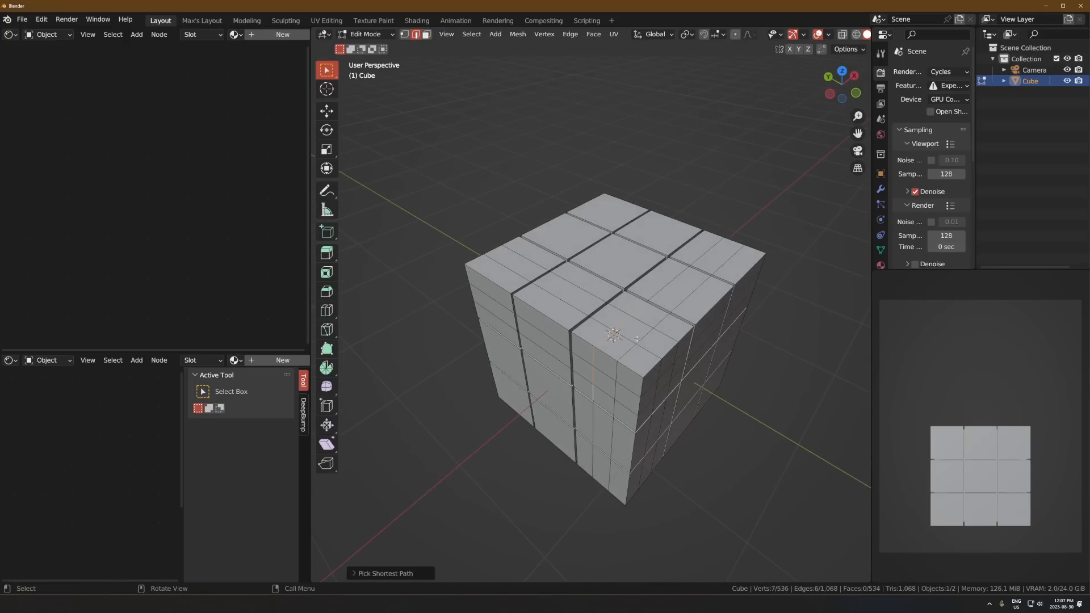
pyautogui.keyDown('shift'); pyautogui.click(663, 320); pyautogui.keyUp('shift')
pyautogui.keyDown('ctrl'); pyautogui.click(613, 402); pyautogui.keyUp('ctrl')
pyautogui.moveTo(612, 403); pyautogui.dragTo(584, 389, button='middle')
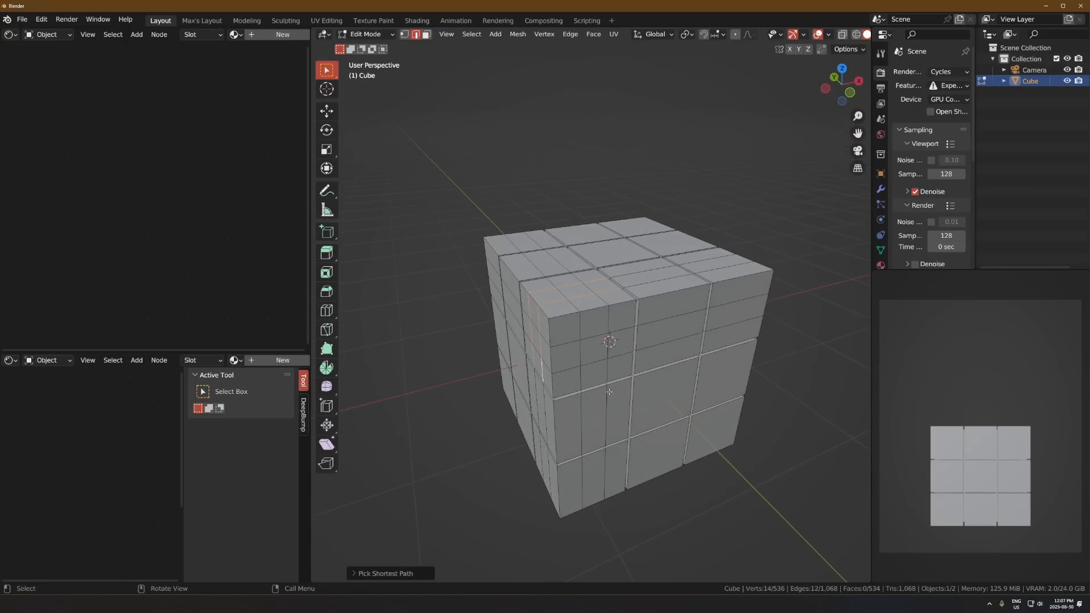
# Step: Add the corner block's remaining dividing edges to the selection and bevel them about 0.007 m wide with one segment
pyautogui.scroll(3, 580, 292)
pyautogui.keyDown('shift'); pyautogui.click(523, 261); pyautogui.keyUp('shift')
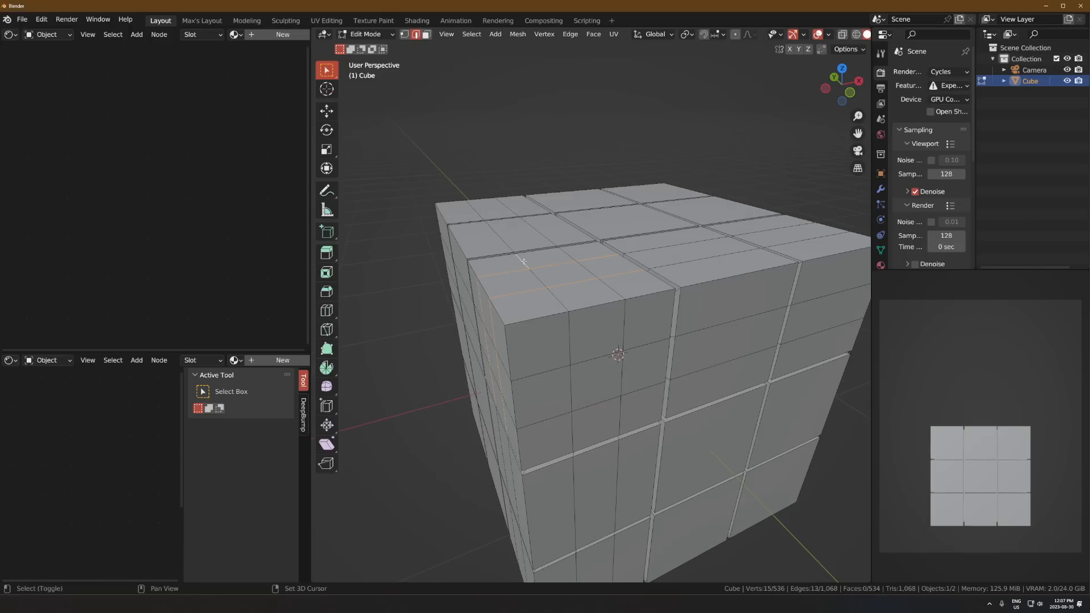
pyautogui.keyDown('ctrl'); pyautogui.click(567, 334); pyautogui.keyUp('ctrl')
pyautogui.keyDown('ctrl'); pyautogui.click(572, 426); pyautogui.keyUp('ctrl')
pyautogui.moveTo(572, 426); pyautogui.dragTo(606, 344, button='middle')
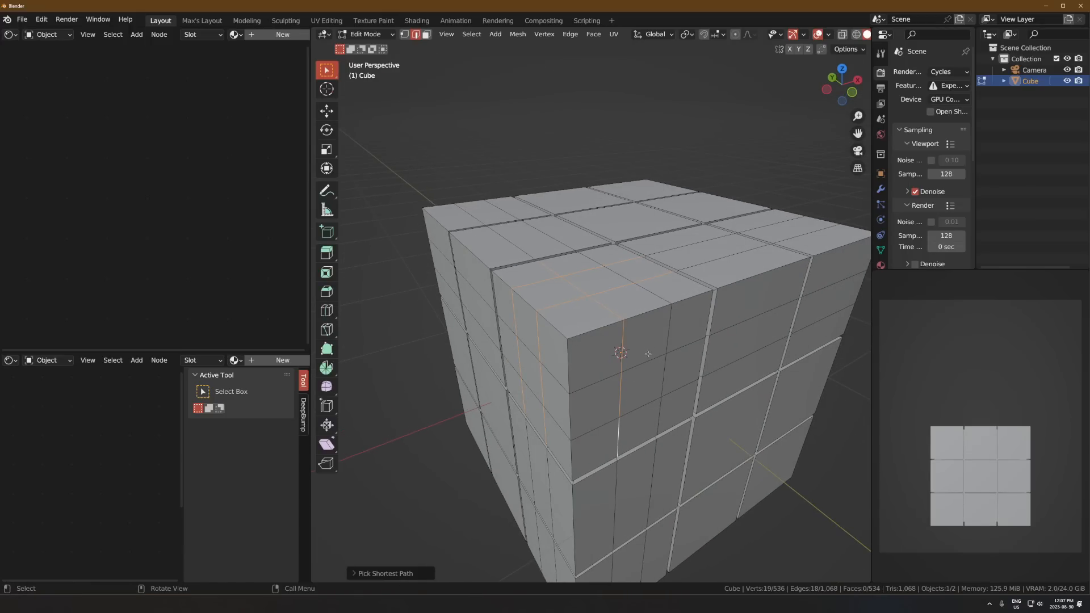
pyautogui.keyDown('ctrl'); pyautogui.click(650, 297); pyautogui.keyUp('ctrl')
pyautogui.moveTo(639, 412); pyautogui.dragTo(571, 271, button='middle')
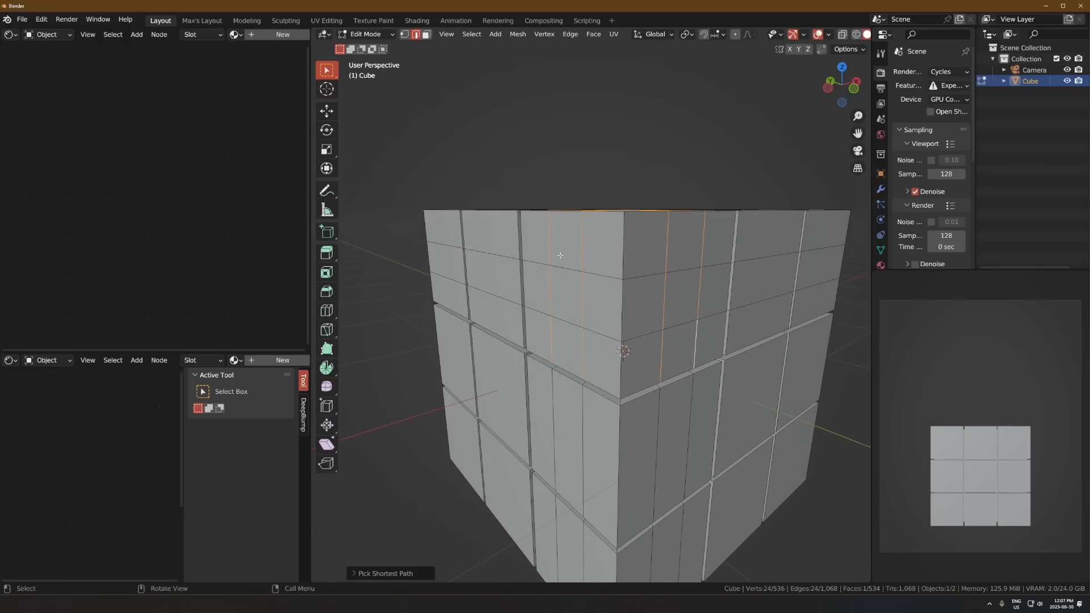
pyautogui.keyDown('shift'); pyautogui.click(571, 271); pyautogui.keyUp('shift')
pyautogui.keyDown('ctrl'); pyautogui.click(707, 264); pyautogui.keyUp('ctrl')
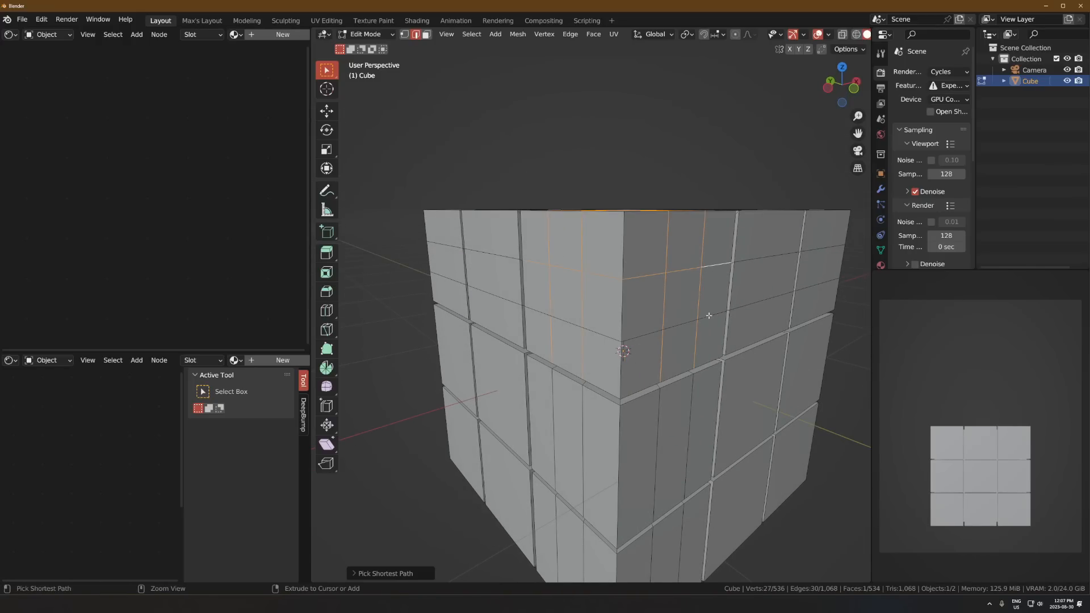
pyautogui.keyDown('ctrl'); pyautogui.click(643, 335); pyautogui.keyUp('ctrl')
pyautogui.hotkey('ctrl', 'b')
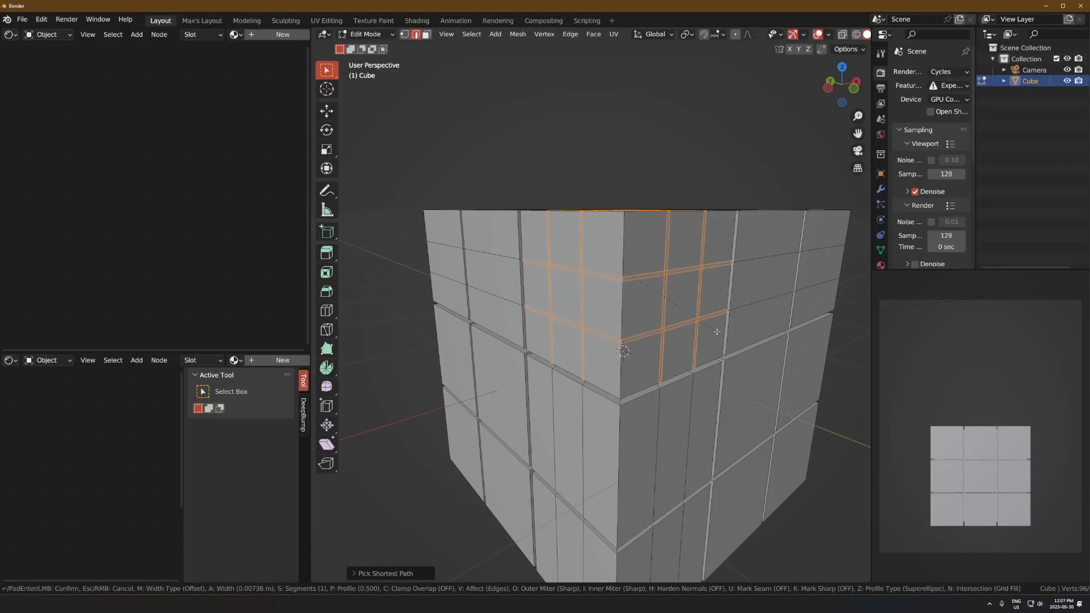
pyautogui.click(717, 333)
# Step: Deselect the centre squares on the corner block's three sides and extrude the bevelled strips inward along their normals
pyautogui.moveTo(717, 332); pyautogui.dragTo(694, 406, button='middle')
pyautogui.moveTo(611, 410); pyautogui.dragTo(668, 360, button='middle')
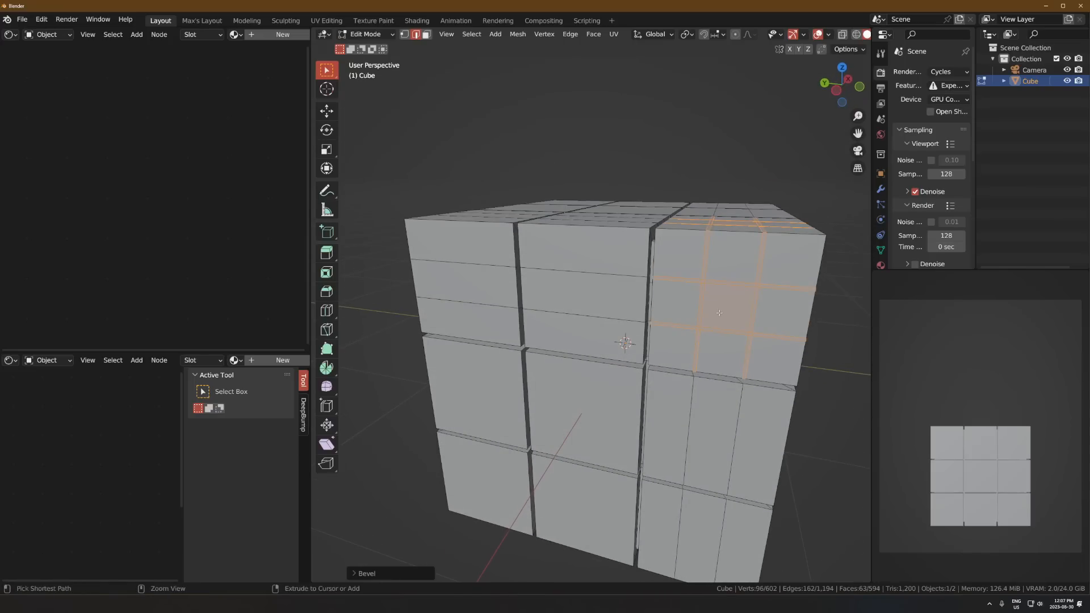
pyautogui.press('3')
pyautogui.keyDown('shift'); pyautogui.click(736, 311); pyautogui.keyUp('shift')
pyautogui.keyDown('shift'); pyautogui.click(736, 311); pyautogui.keyUp('shift')
pyautogui.moveTo(741, 312); pyautogui.dragTo(723, 334, button='middle')
pyautogui.keyDown('shift'); pyautogui.click(712, 273); pyautogui.keyUp('shift')
pyautogui.moveTo(711, 275); pyautogui.dragTo(645, 241, button='middle')
pyautogui.keyDown('shift'); pyautogui.click(620, 278); pyautogui.keyUp('shift')
pyautogui.moveTo(621, 279); pyautogui.dragTo(661, 310, button='middle')
pyautogui.hotkey('alt', 'e')
pyautogui.click(761, 275)
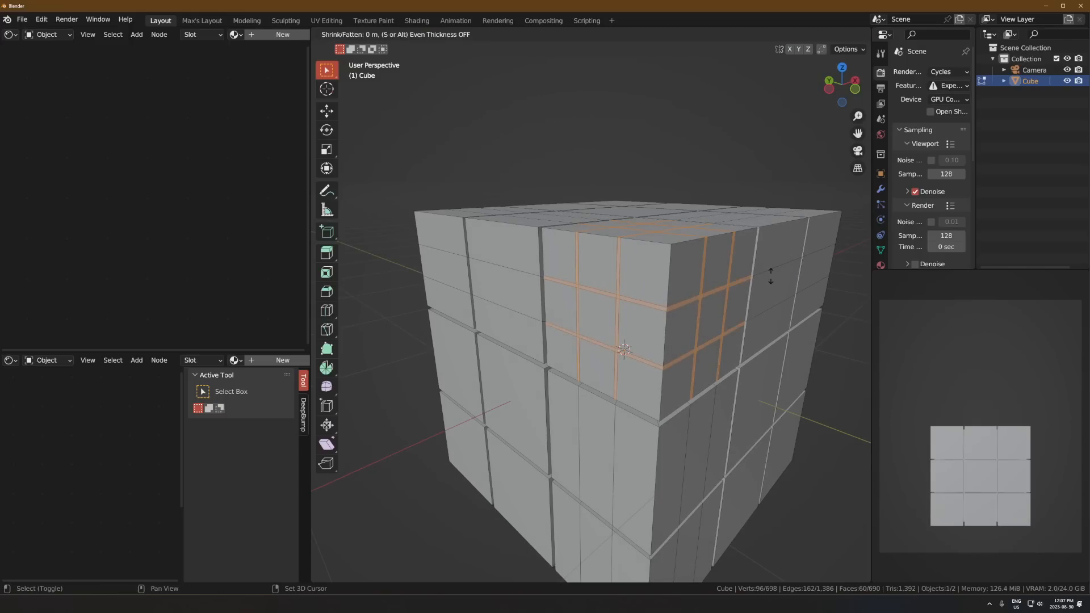
pyautogui.click(768, 325)
# Step: Examine the extruded grooves of the corner block with the mesh shown in X-ray display
pyautogui.hotkey('alt', 'z')
pyautogui.moveTo(769, 326); pyautogui.dragTo(732, 302, button='middle')
pyautogui.scroll(3, 794, 290)
pyautogui.scroll(2, 724, 307)
pyautogui.keyDown('shift'); pyautogui.moveTo(700, 248); pyautogui.dragTo(591, 304, button='middle'); pyautogui.keyUp('shift')
pyautogui.scroll(-7, 555, 301)
pyautogui.hotkey('alt', 'z')
pyautogui.scroll(4, 591, 305)
# Step: Add pairs of loop cuts running across the top and down the sides of the smallest corner block
pyautogui.scroll(-3, 587, 301)
pyautogui.hotkey('ctrl', 'r')
pyautogui.scroll(1, 523, 267)
pyautogui.rightClick(531, 274)
pyautogui.moveTo(545, 278); pyautogui.dragTo(541, 279, button='middle')
pyautogui.hotkey('ctrl', 'r')
pyautogui.scroll(1, 638, 284)
pyautogui.click(638, 284)
pyautogui.rightClick(639, 284)
pyautogui.moveTo(640, 292); pyautogui.dragTo(624, 303, button='middle')
pyautogui.hotkey('ctrl', 'r')
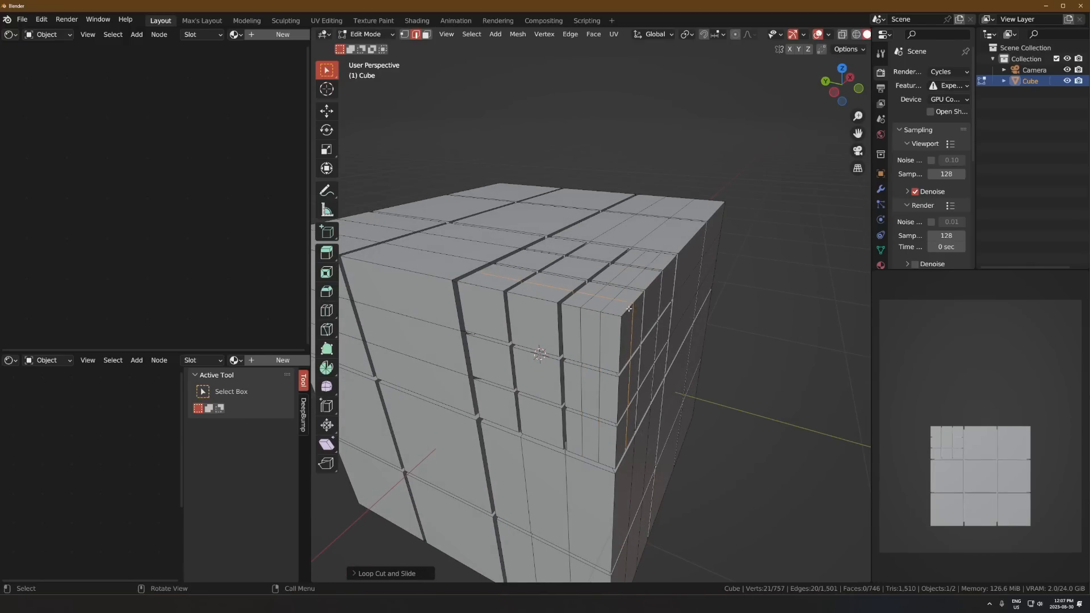
pyautogui.scroll(1, 625, 306)
pyautogui.click(625, 306)
pyautogui.rightClick(625, 308)
# Step: Add two horizontal loop cuts around the smallest corner block and bevel them about 0.005 m wide with one segment
pyautogui.hotkey('ctrl', 'r')
pyautogui.scroll(1, 620, 340)
pyautogui.click(620, 341)
pyautogui.rightClick(619, 341)
pyautogui.moveTo(617, 343); pyautogui.dragTo(642, 296, button='middle')
pyautogui.hotkey('ctrl', 'b')
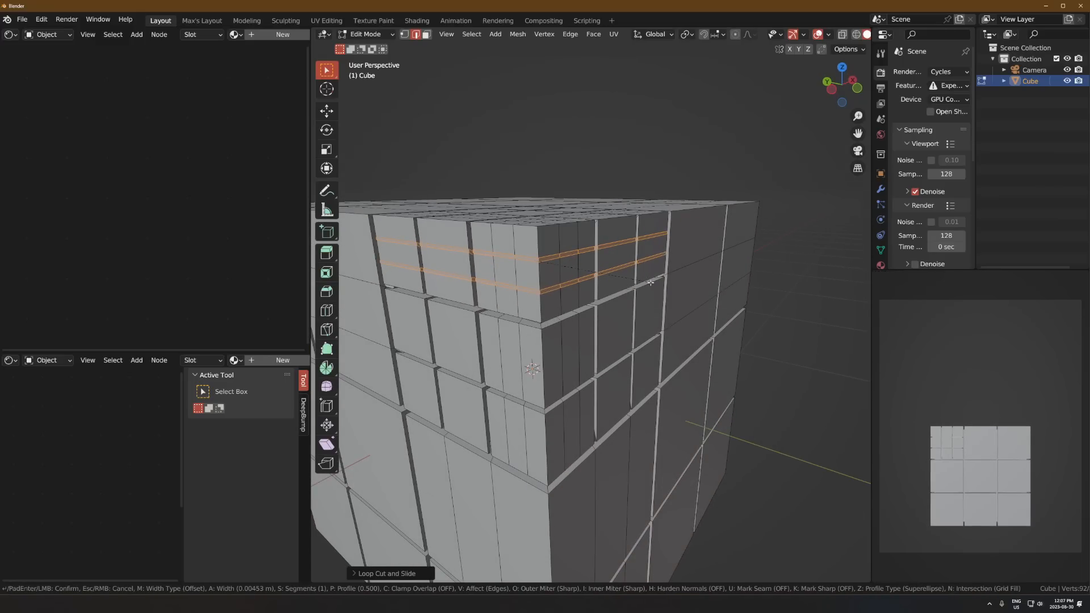
pyautogui.click(651, 283)
# Step: Select both pairs of vertical loops on the smallest corner block and bevel them about 0.005 m wide with one segment
pyautogui.moveTo(651, 284); pyautogui.dragTo(698, 305, button='middle')
pyautogui.keyDown('alt'); pyautogui.click(565, 335); pyautogui.keyUp('alt')
pyautogui.keyDown('alt'); pyautogui.keyDown('shift'); pyautogui.click(594, 341); pyautogui.keyUp('shift'); pyautogui.keyUp('alt')
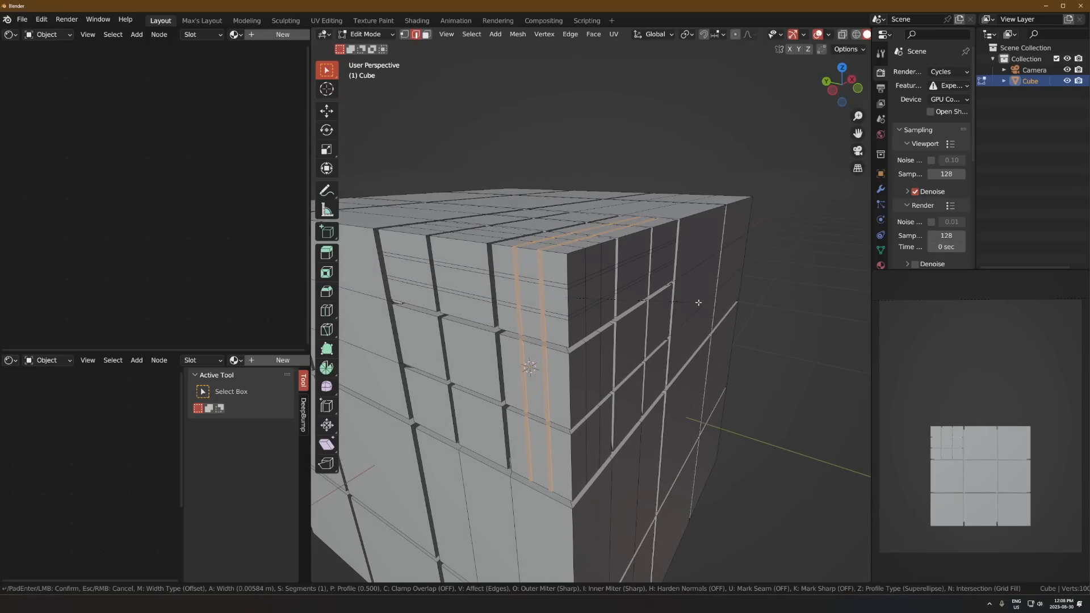
pyautogui.keyDown('alt'); pyautogui.keyDown('shift'); pyautogui.click(586, 269); pyautogui.keyUp('shift'); pyautogui.keyUp('alt')
pyautogui.keyDown('alt'); pyautogui.keyDown('shift'); pyautogui.click(602, 274); pyautogui.keyUp('shift'); pyautogui.keyUp('alt')
pyautogui.moveTo(623, 282); pyautogui.dragTo(613, 307, button='middle')
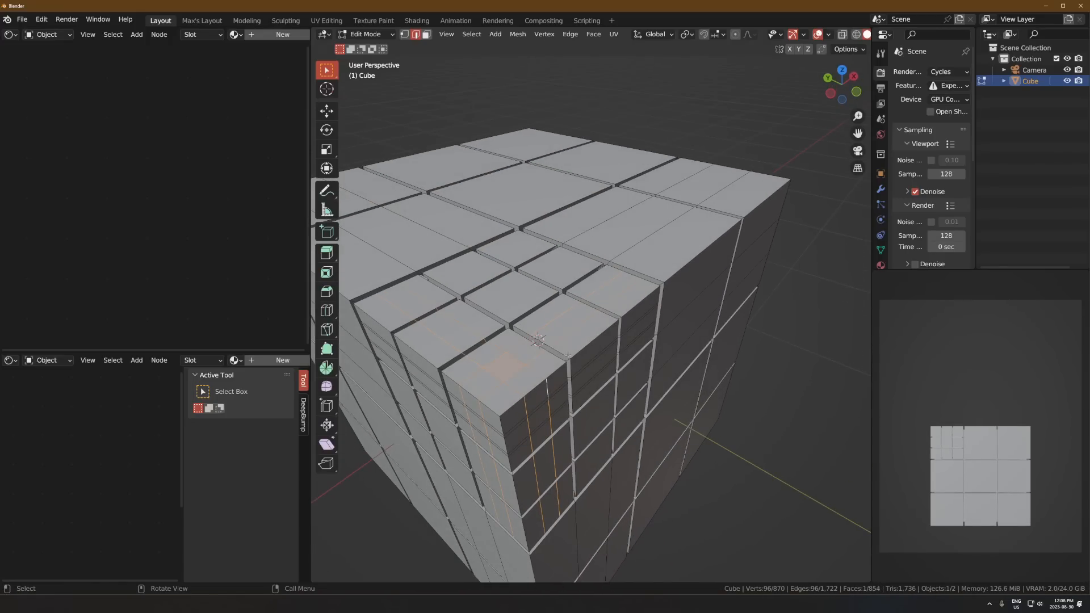
pyautogui.keyDown('shift'); pyautogui.moveTo(619, 416); pyautogui.dragTo(676, 356, button='middle'); pyautogui.keyUp('shift')
pyautogui.scroll(4, 676, 356)
pyautogui.scroll(-4, 676, 356)
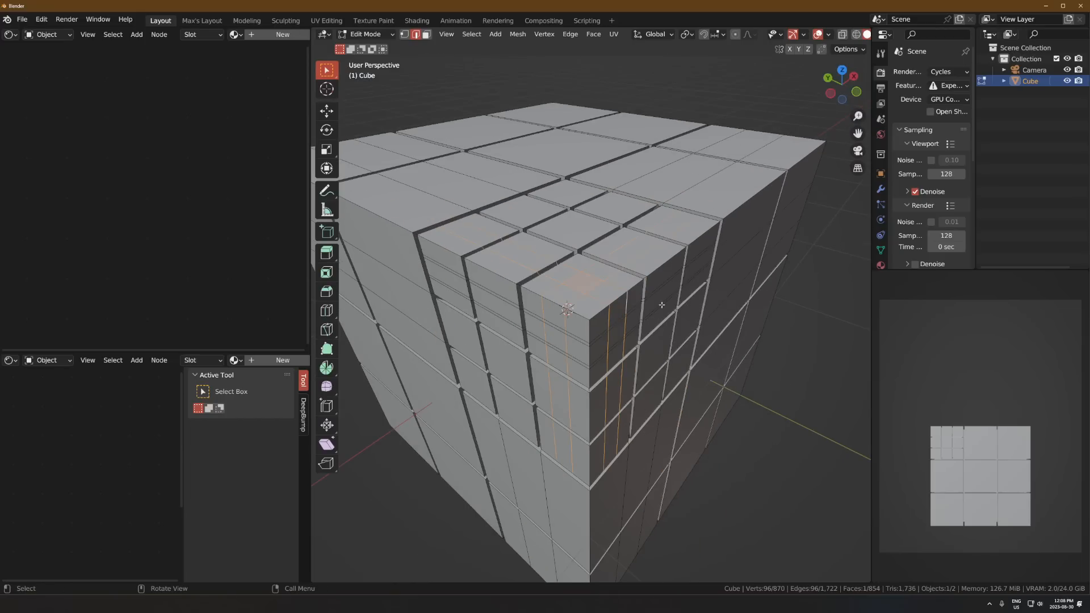
pyautogui.hotkey('ctrl', 'b')
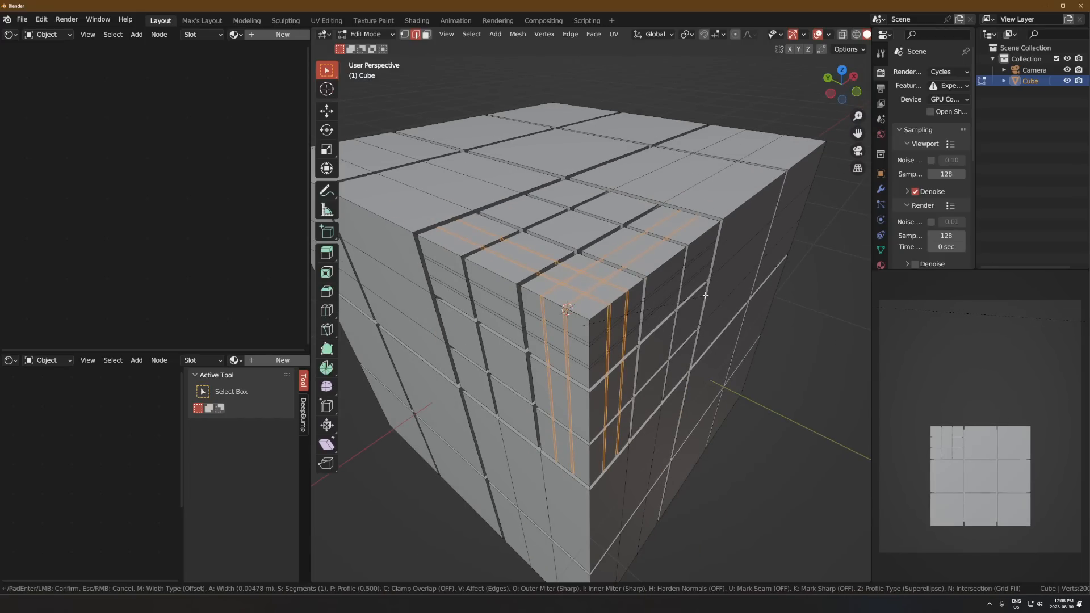
pyautogui.click(706, 295)
# Step: Extrude the bevelled vertical strips of the smallest corner block inward along their normals in face mode
pyautogui.press('3')
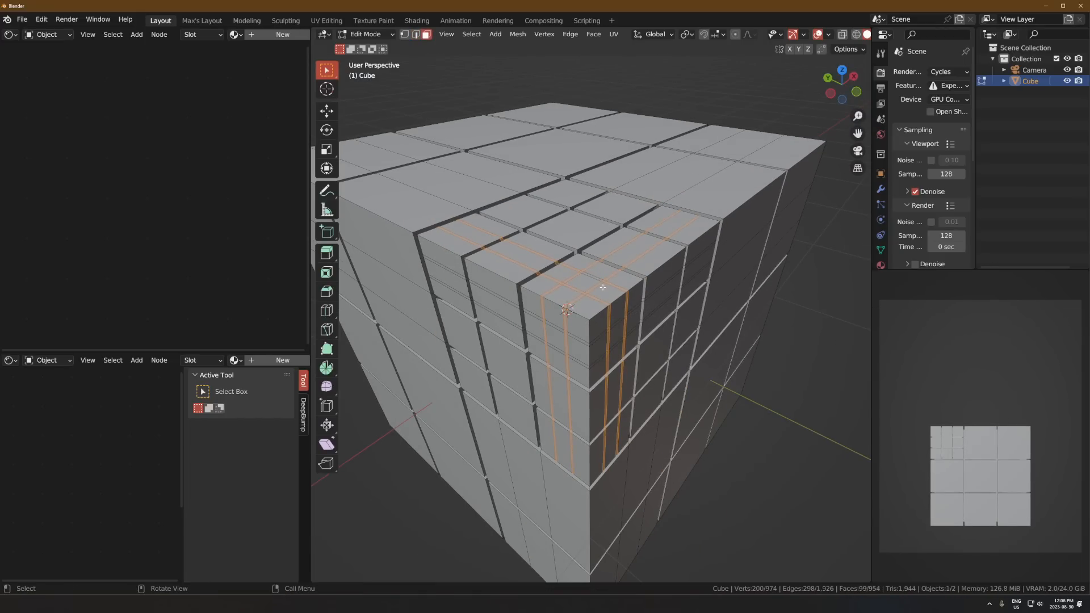
pyautogui.hotkey('alt', 'e')
pyautogui.click(613, 256)
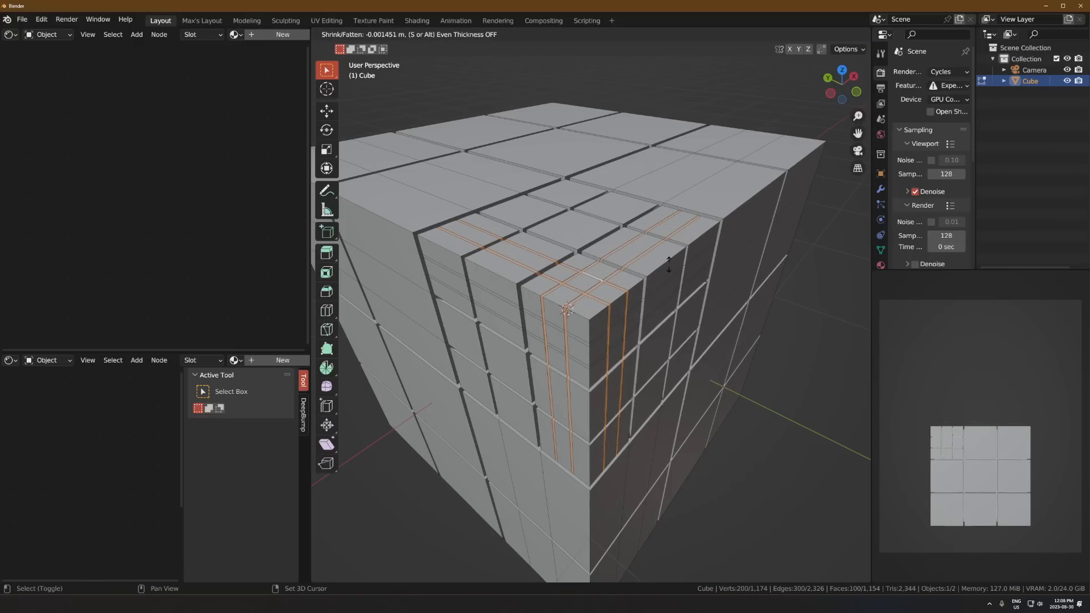
pyautogui.click(666, 284)
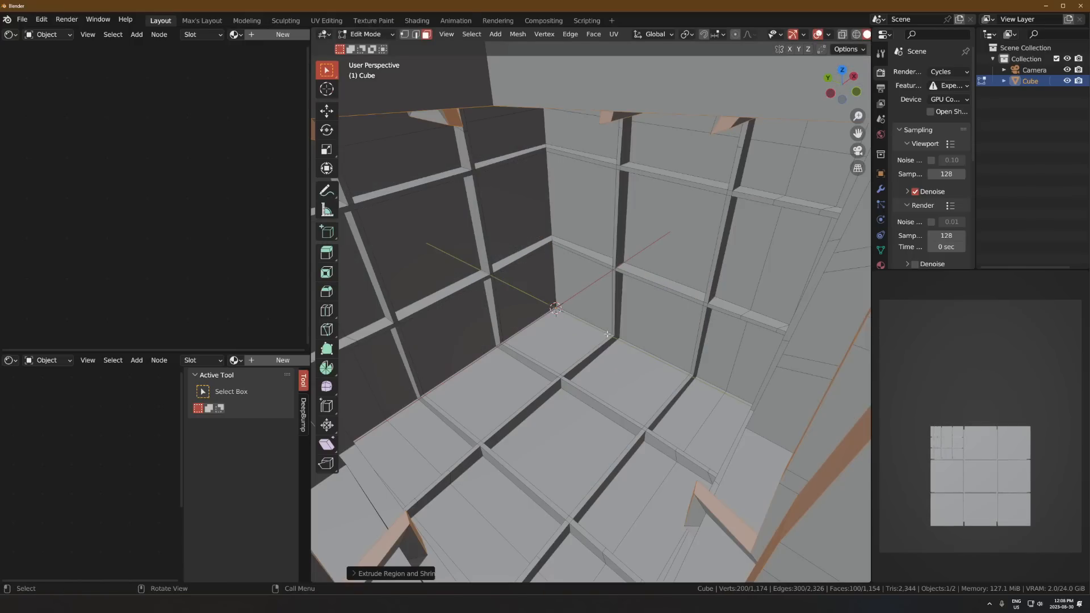
# Step: Select the two horizontal strip loops around the smallest corner block and extrude them along their normals
pyautogui.keyDown('alt'); pyautogui.click(588, 365); pyautogui.keyUp('alt')
pyautogui.keyDown('alt'); pyautogui.keyDown('shift'); pyautogui.click(590, 399); pyautogui.keyUp('shift'); pyautogui.keyUp('alt')
pyautogui.moveTo(670, 373); pyautogui.dragTo(677, 343, button='middle')
pyautogui.hotkey('alt', 'e')
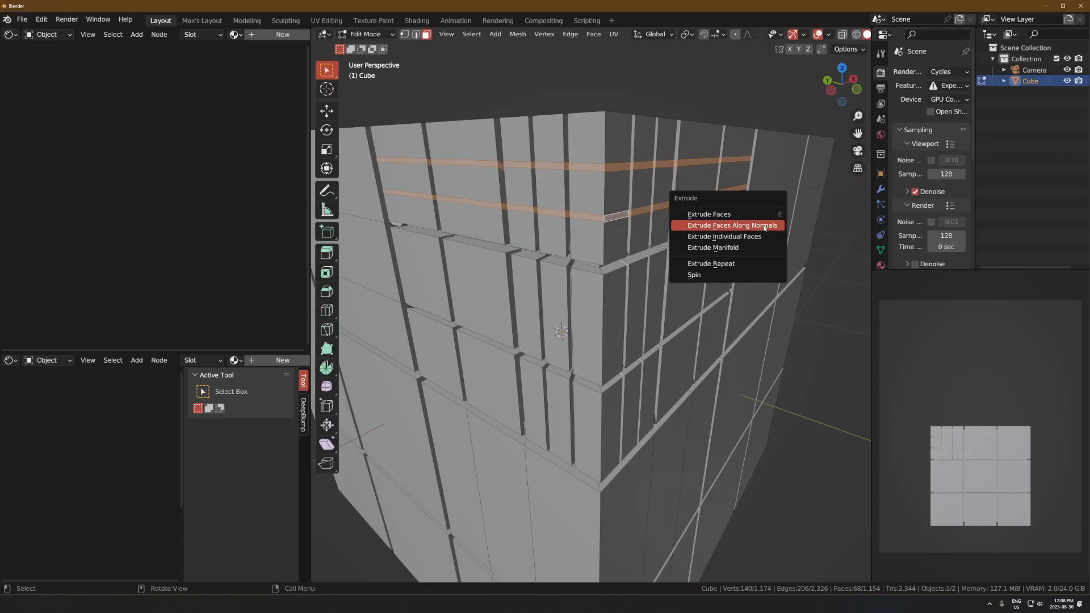
pyautogui.click(764, 226)
pyautogui.click(743, 273)
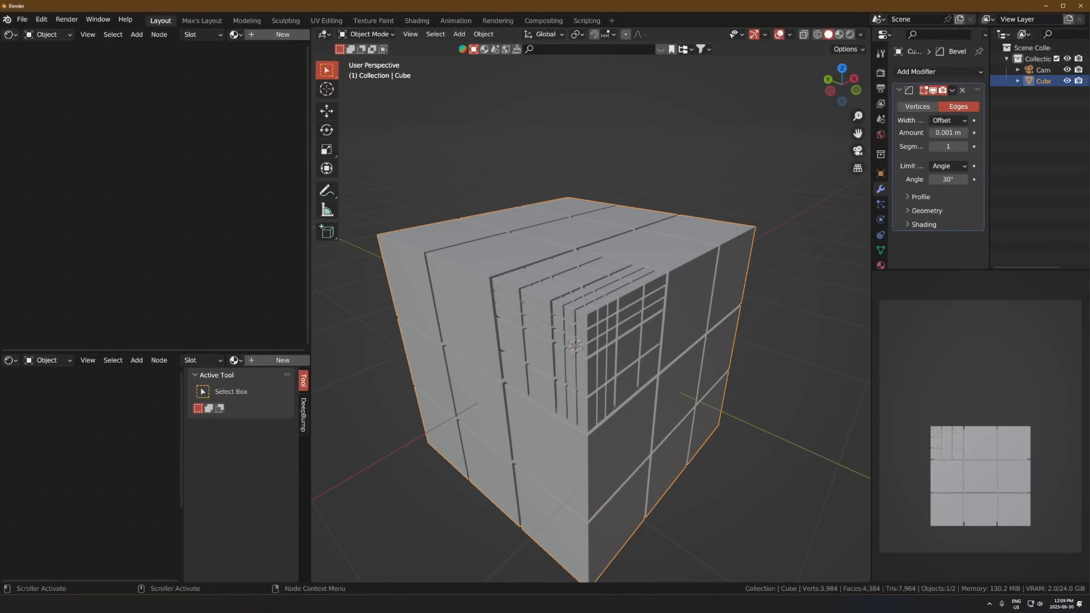
# Step: Create a new material for the cube and switch the viewport to rendered shading
pyautogui.click(270, 35)
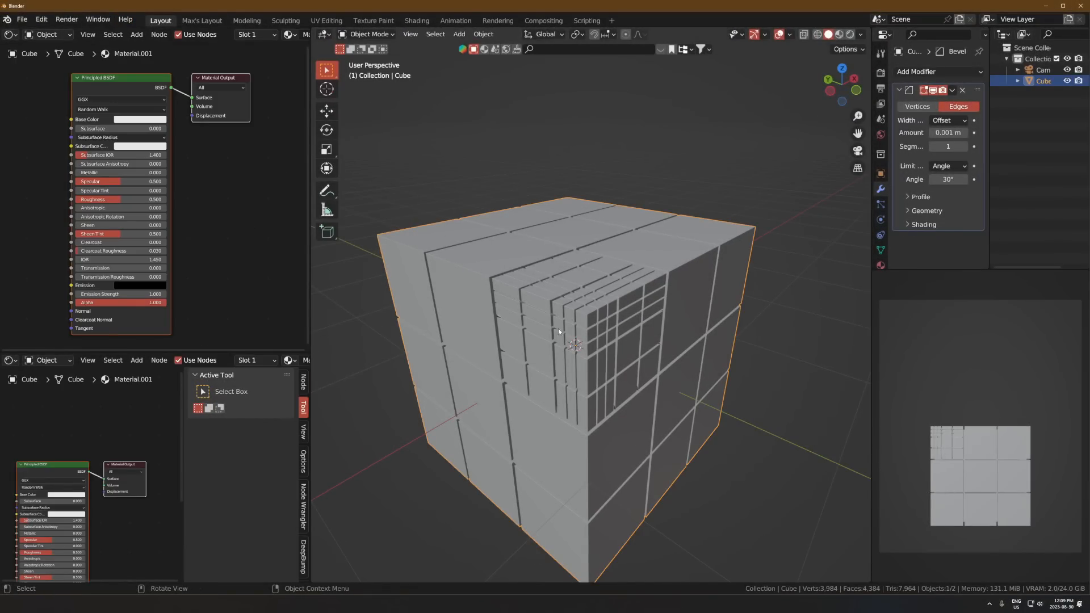
pyautogui.press('z')
pyautogui.click(550, 246)
pyautogui.moveTo(146, 266); pyautogui.dragTo(243, 267, button='middle')
pyautogui.scroll(-3, 230, 250)
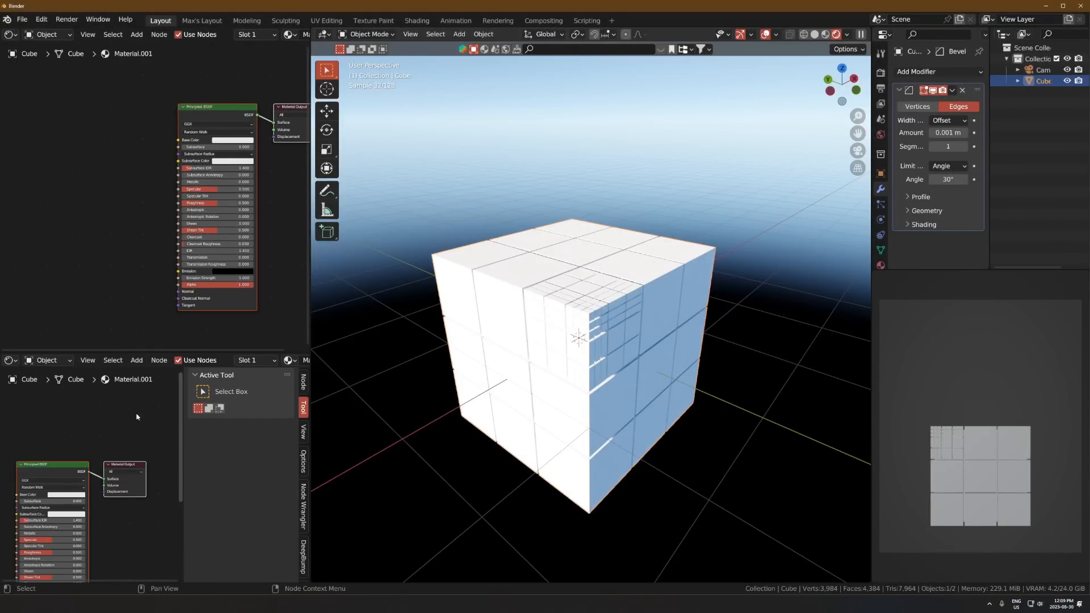
# Step: Turn the lower node area into the UV Editor and bring Concrete036_4K_Roughness.png from File Explorer into the material as its Roughness input
pyautogui.click(11, 361)
pyautogui.press('u')
pyautogui.hotkey('alt', 'Tab')
pyautogui.doubleClick(645, 205)
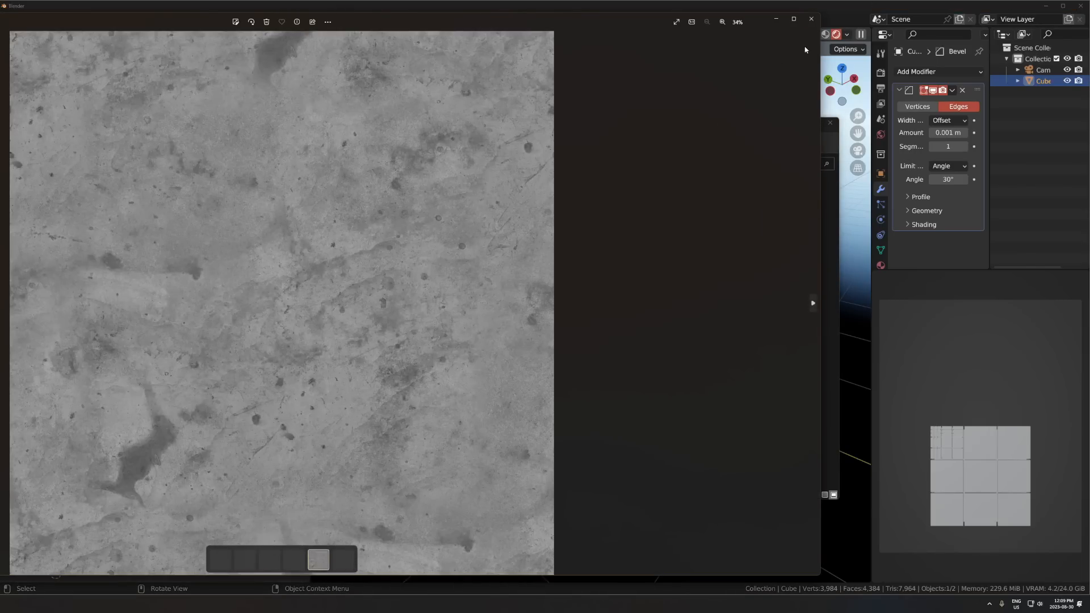
pyautogui.click(811, 19)
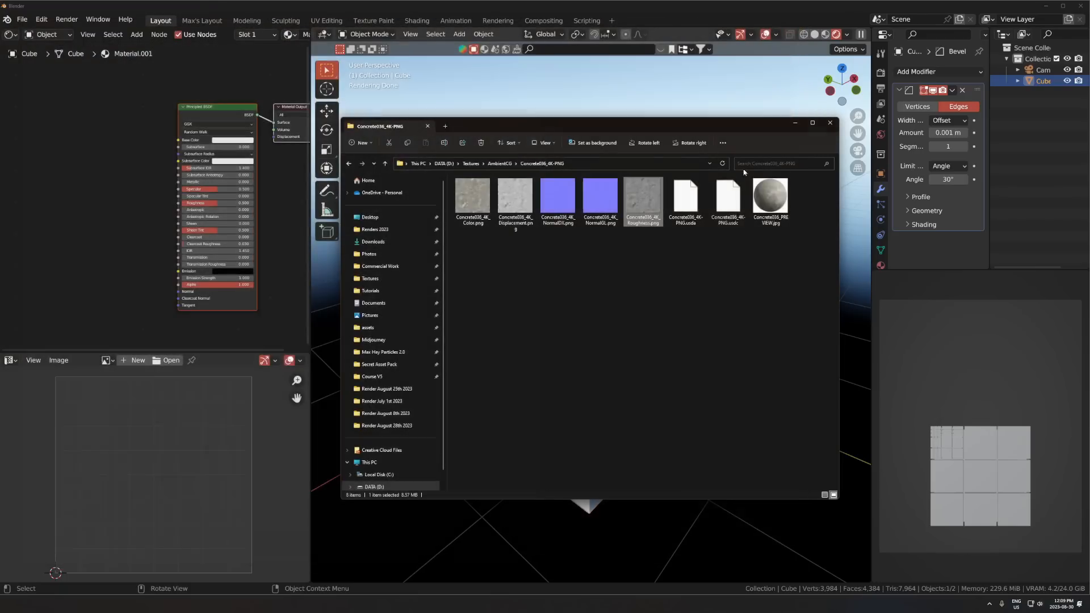
pyautogui.moveTo(640, 201); pyautogui.dragTo(178, 203)
pyautogui.scroll(2, 156, 195)
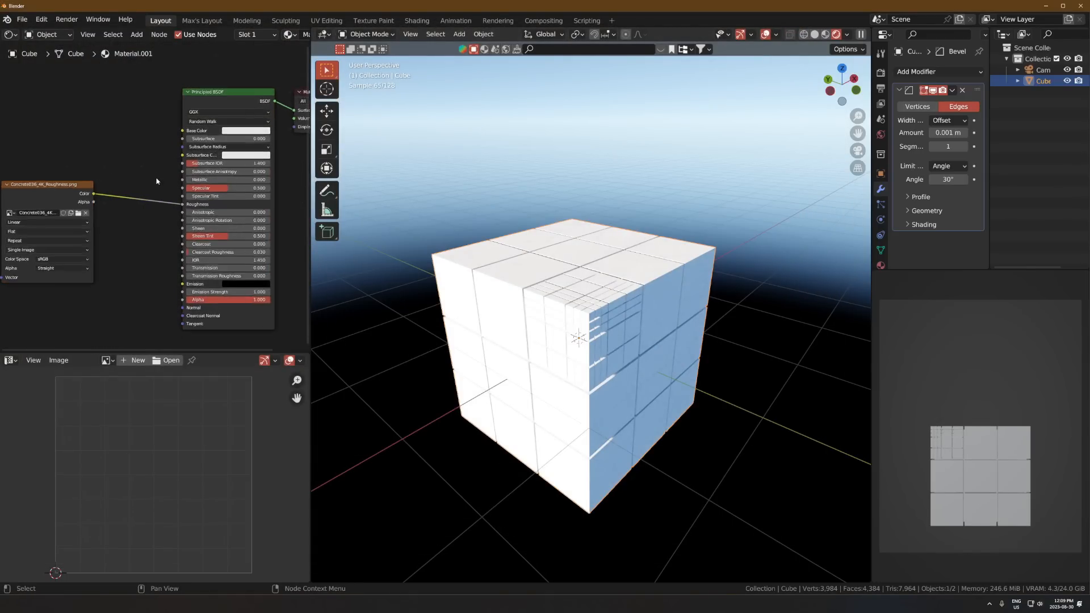
# Step: Try Metallic at 1.000 on the Principled BSDF and undo it, and darken the Base Color to near black
pyautogui.moveTo(230, 175); pyautogui.dragTo(302, 176)
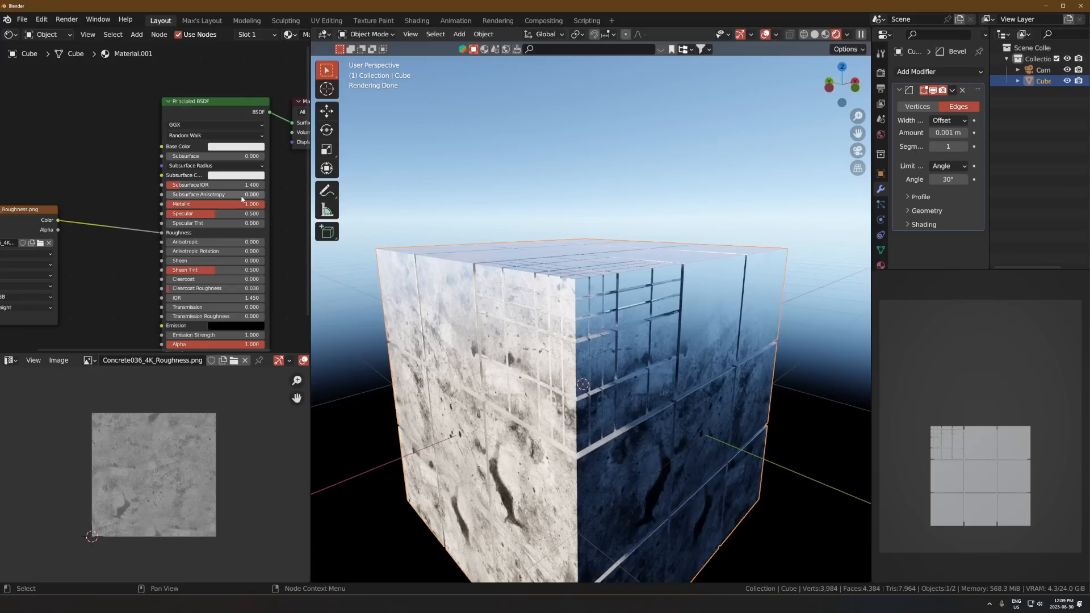
pyautogui.hotkey('ctrl', 'z')
pyautogui.click(241, 148)
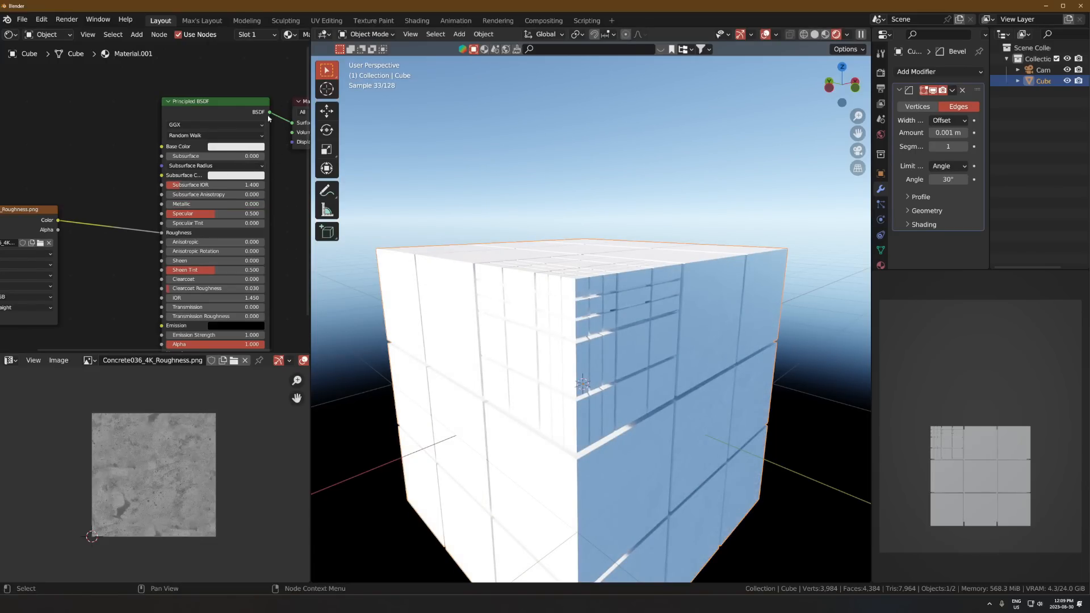
pyautogui.click(238, 147)
pyautogui.moveTo(282, 60); pyautogui.dragTo(282, 83)
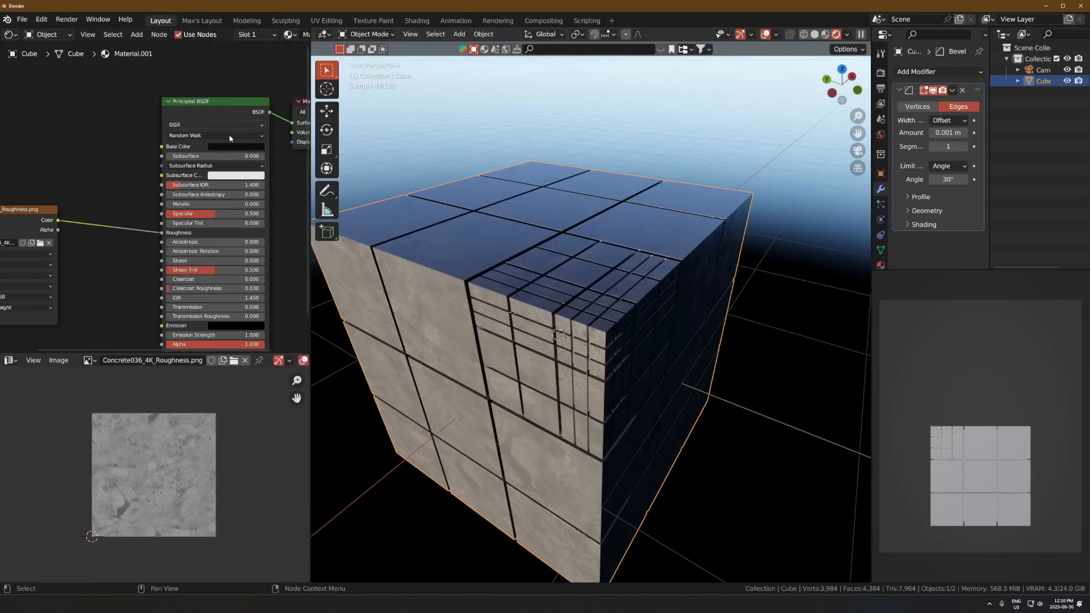
pyautogui.moveTo(282, 84); pyautogui.dragTo(281, 88)
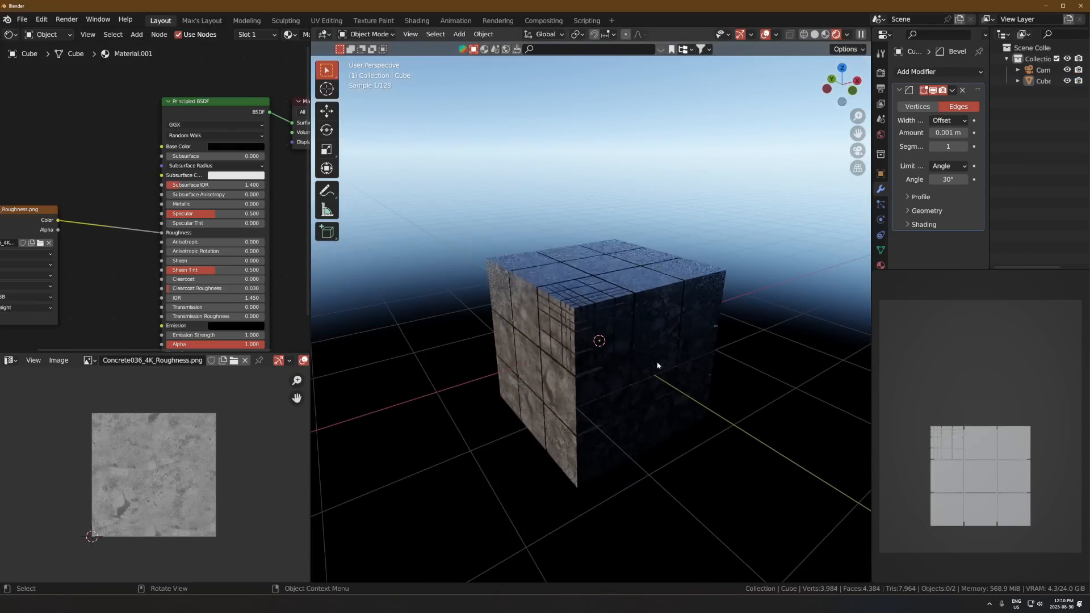
# Step: Enter Edit Mode on the cube and select a small square face on top of the subdivided corner block
pyautogui.moveTo(612, 332); pyautogui.dragTo(601, 371, button='middle')
pyautogui.scroll(1, 632, 341)
pyautogui.click(630, 335)
pyautogui.scroll(5, 637, 329)
pyautogui.press('Tab')
pyautogui.scroll(2, 601, 370)
pyautogui.click(597, 364)
pyautogui.click(569, 342)
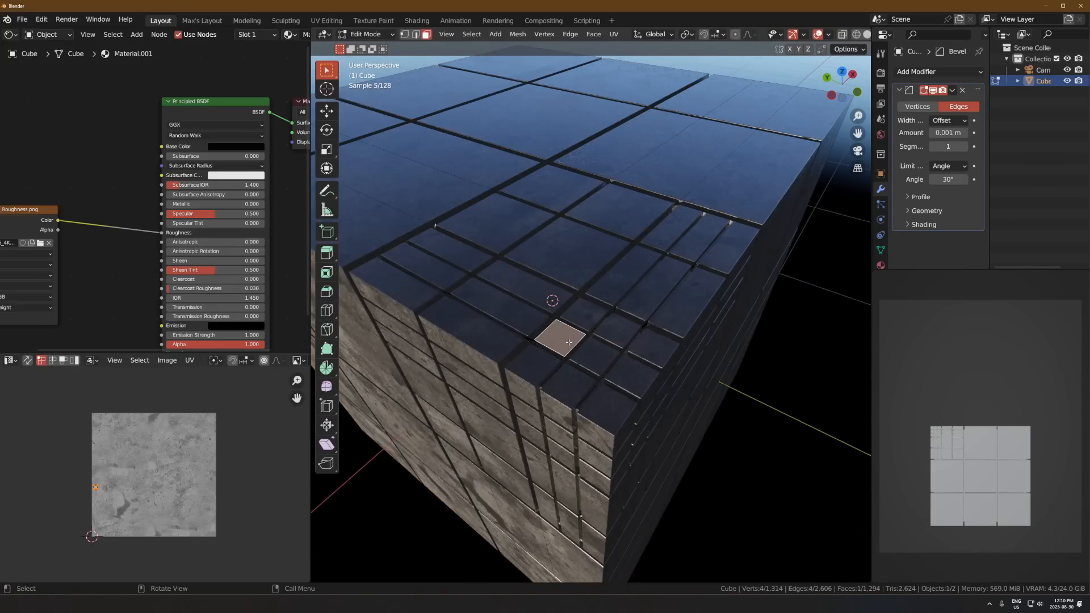
pyautogui.hotkey('ctrl', 'l')
pyautogui.moveTo(568, 343); pyautogui.dragTo(569, 331, button='middle')
pyautogui.press(';')
pyautogui.hotkey('ctrl', 'z')
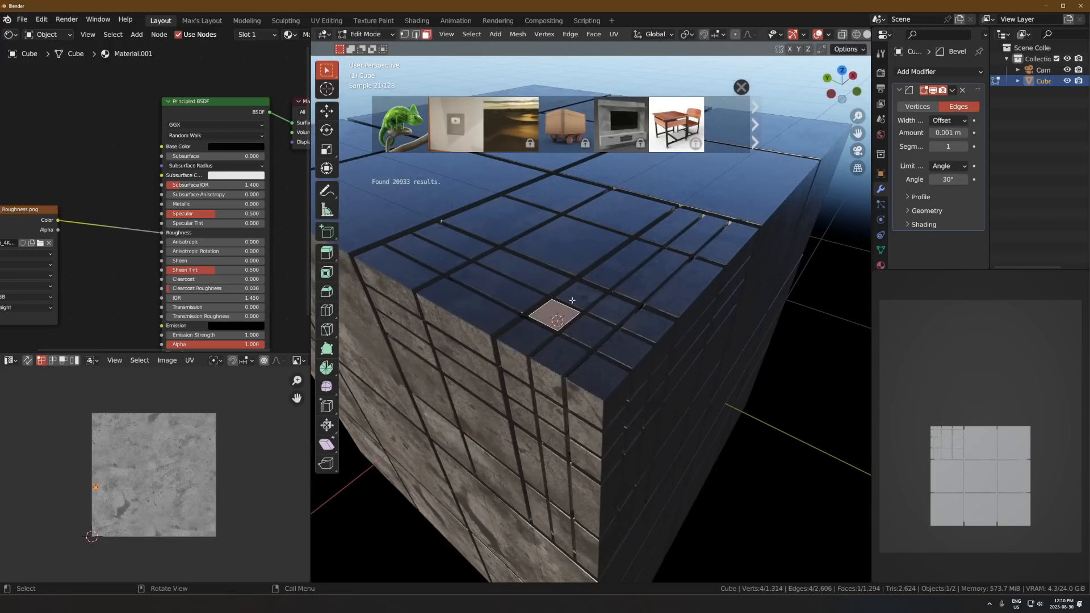
pyautogui.press('Escape')
# Step: Try deleting the selected small square on the corner block's top and undo the deletion
pyautogui.press('x')
pyautogui.click(577, 323)
pyautogui.moveTo(575, 376); pyautogui.dragTo(572, 353, button='middle')
pyautogui.hotkey('ctrl', 'z')
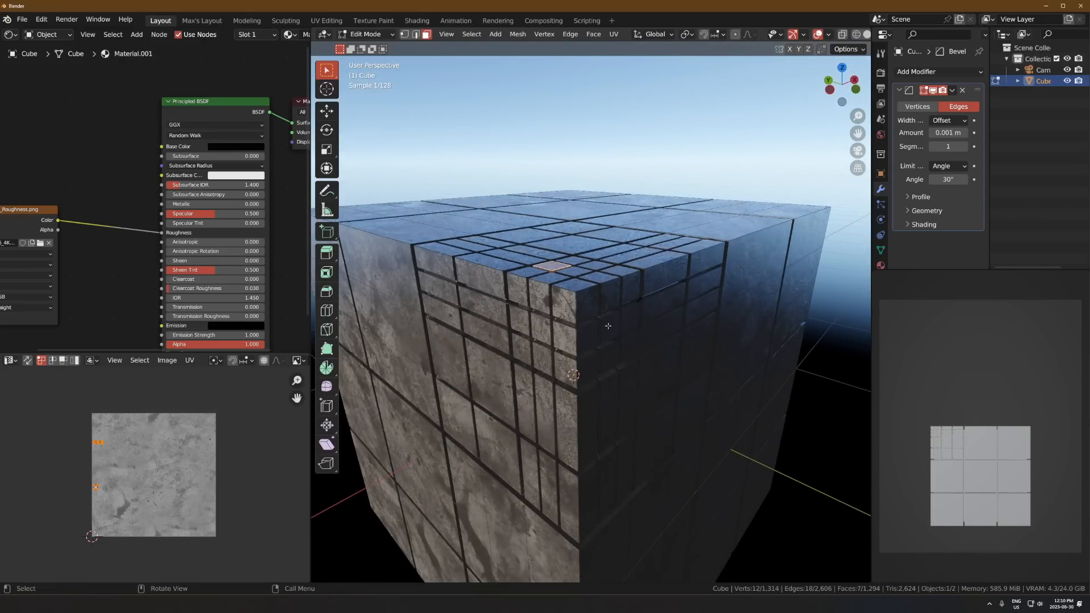
# Step: Add a Mask modifier to the cube and create a new vertex group in its mesh data
pyautogui.moveTo(871, 189); pyautogui.dragTo(836, 189)
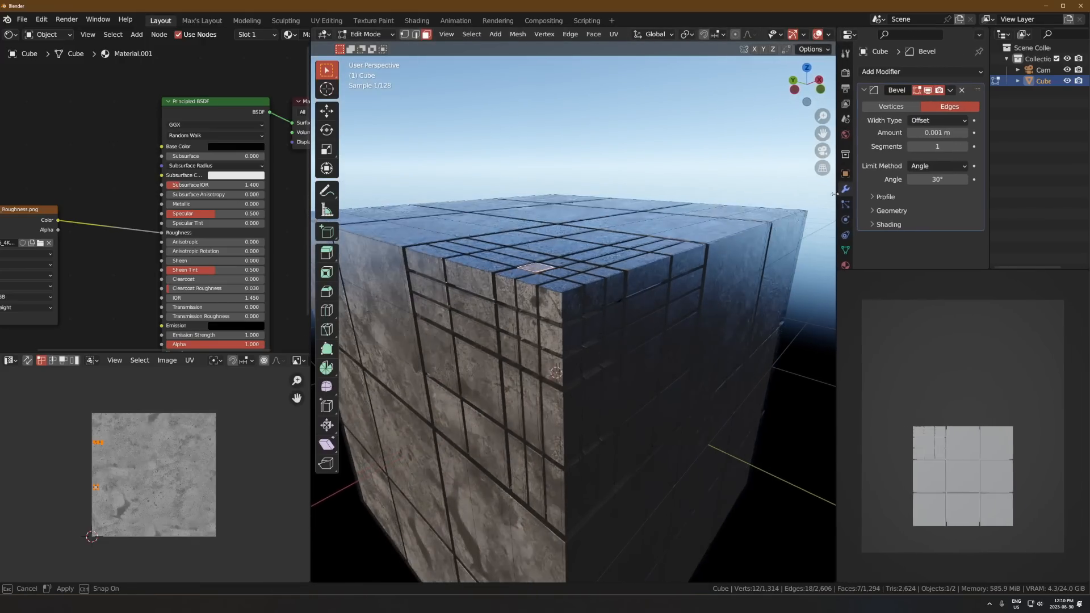
pyautogui.click(886, 72)
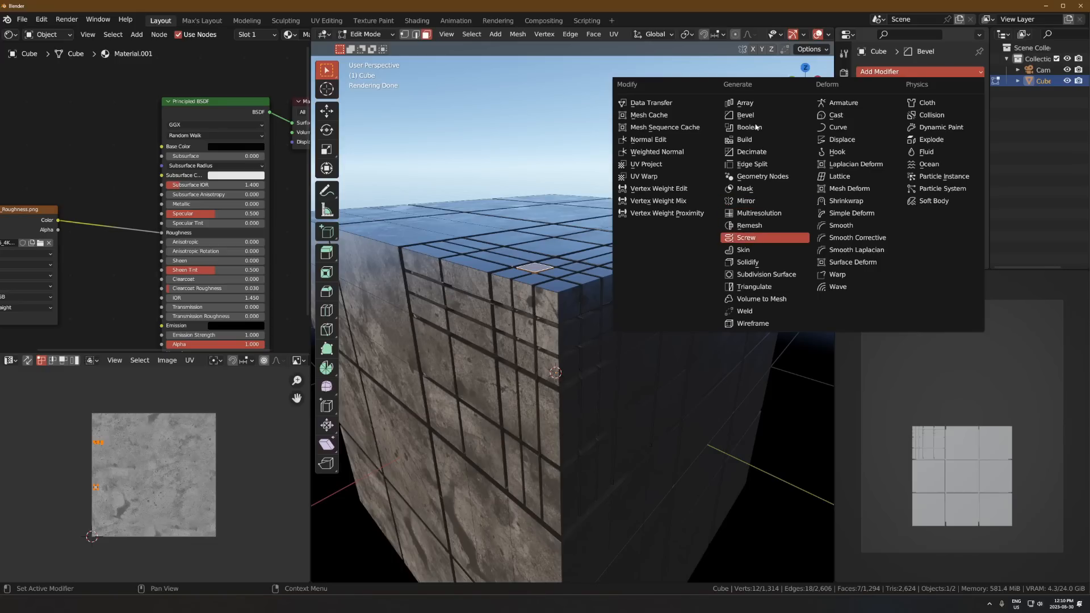
pyautogui.click(749, 189)
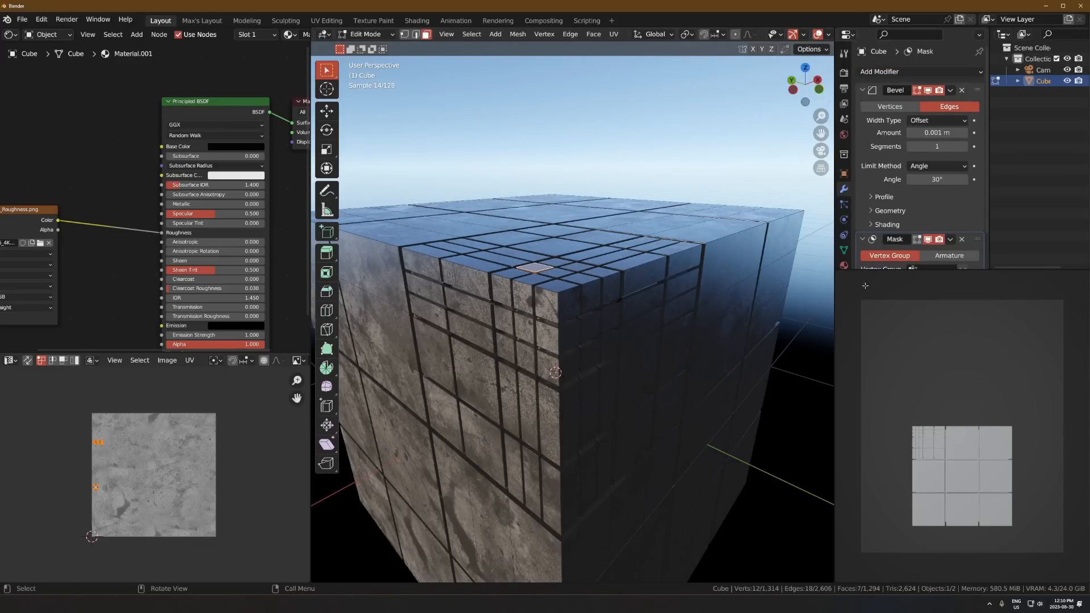
pyautogui.scroll(-2, 882, 212)
pyautogui.click(843, 251)
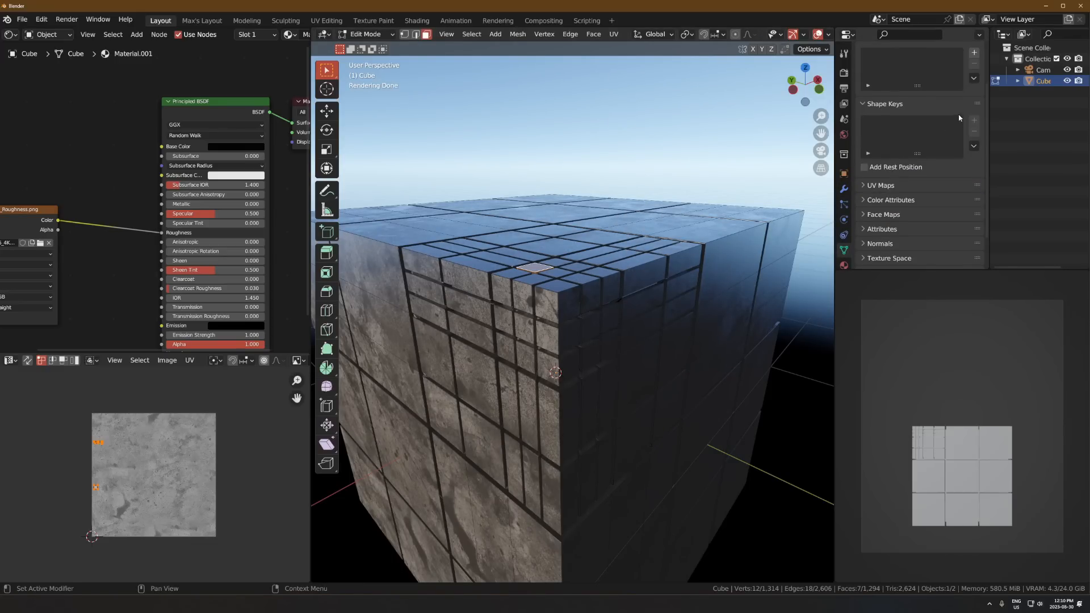
pyautogui.scroll(3, 960, 112)
pyautogui.click(975, 107)
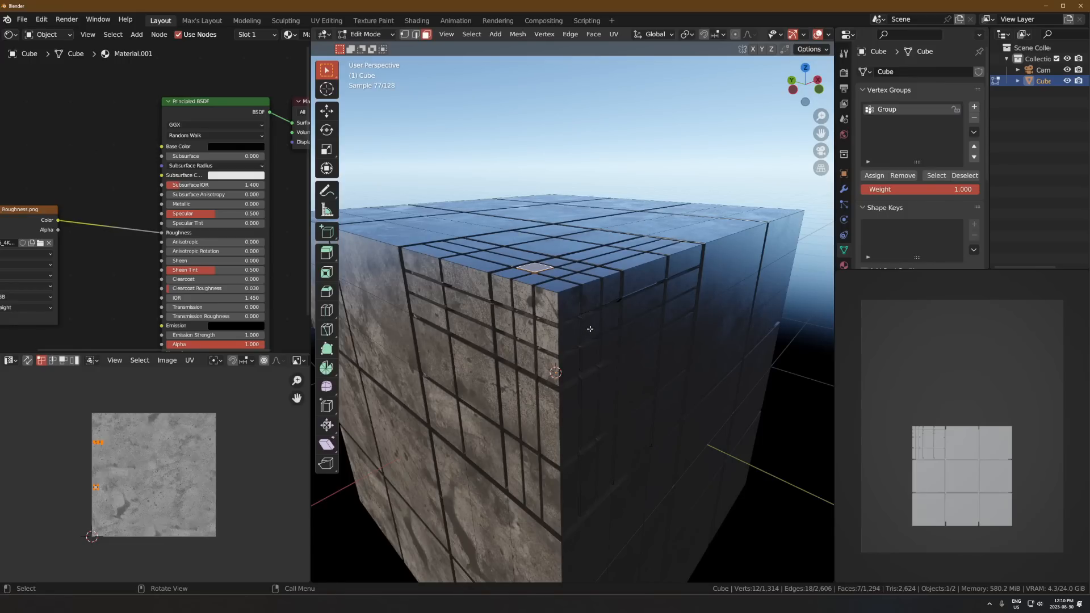
# Step: Select a small top square plus several small square and narrow panel faces on both vertical sides of the subdivided corner block
pyautogui.keyDown('shift'); pyautogui.click(589, 327); pyautogui.keyUp('shift')
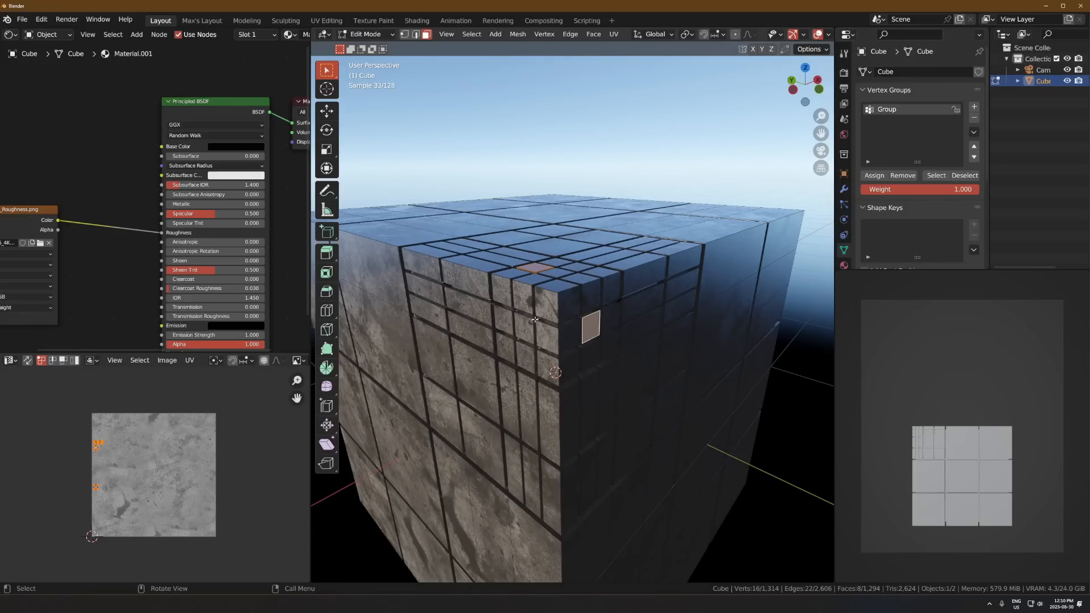
pyautogui.click(535, 263)
pyautogui.moveTo(554, 278); pyautogui.dragTo(554, 295, button='middle')
pyautogui.keyDown('shift'); pyautogui.click(590, 343); pyautogui.keyUp('shift')
pyautogui.keyDown('shift'); pyautogui.click(525, 372); pyautogui.keyUp('shift')
pyautogui.keyDown('shift'); pyautogui.click(525, 416); pyautogui.keyUp('shift')
pyautogui.keyDown('shift'); pyautogui.click(603, 406); pyautogui.keyUp('shift')
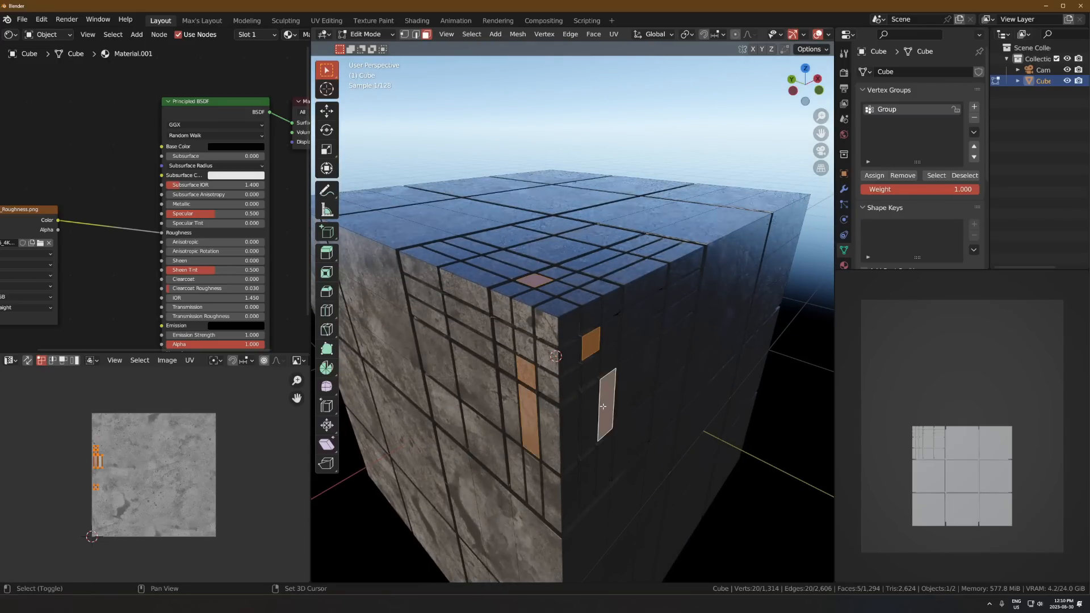
# Step: Extend the selection with further, mostly larger panel faces on the corner block's top and both vertical sides
pyautogui.keyDown('shift'); pyautogui.click(633, 437); pyautogui.keyUp('shift')
pyautogui.keyDown('shift'); pyautogui.click(435, 358); pyautogui.keyUp('shift')
pyautogui.keyDown('shift'); pyautogui.click(419, 270); pyautogui.keyUp('shift')
pyautogui.keyDown('shift'); pyautogui.click(454, 252); pyautogui.keyUp('shift')
pyautogui.moveTo(454, 252); pyautogui.dragTo(431, 254, button='middle')
pyautogui.keyDown('shift'); pyautogui.click(556, 220); pyautogui.keyUp('shift')
pyautogui.keyDown('shift'); pyautogui.click(692, 301); pyautogui.keyUp('shift')
# Step: Add the large centre panels of the cube's two front-facing sides and its top face to the selection
pyautogui.moveTo(597, 484); pyautogui.dragTo(606, 445, button='middle')
pyautogui.scroll(-3, 606, 445)
pyautogui.keyDown('shift'); pyautogui.click(465, 410); pyautogui.keyUp('shift')
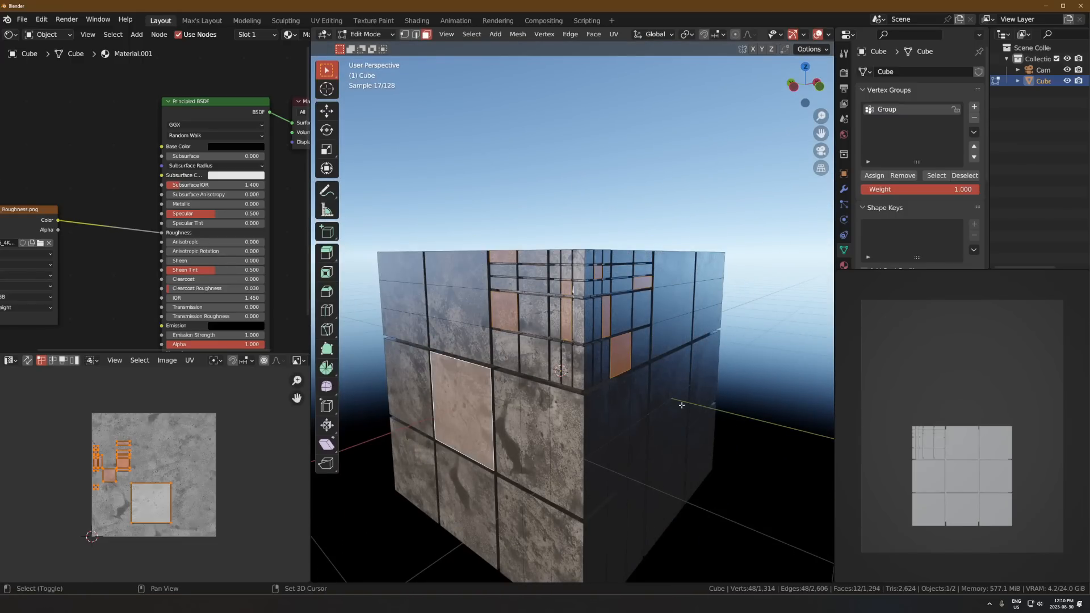
pyautogui.keyDown('shift'); pyautogui.click(668, 374); pyautogui.keyUp('shift')
pyautogui.moveTo(668, 375); pyautogui.dragTo(568, 239, button='middle')
pyautogui.keyDown('shift'); pyautogui.click(565, 219); pyautogui.keyUp('shift')
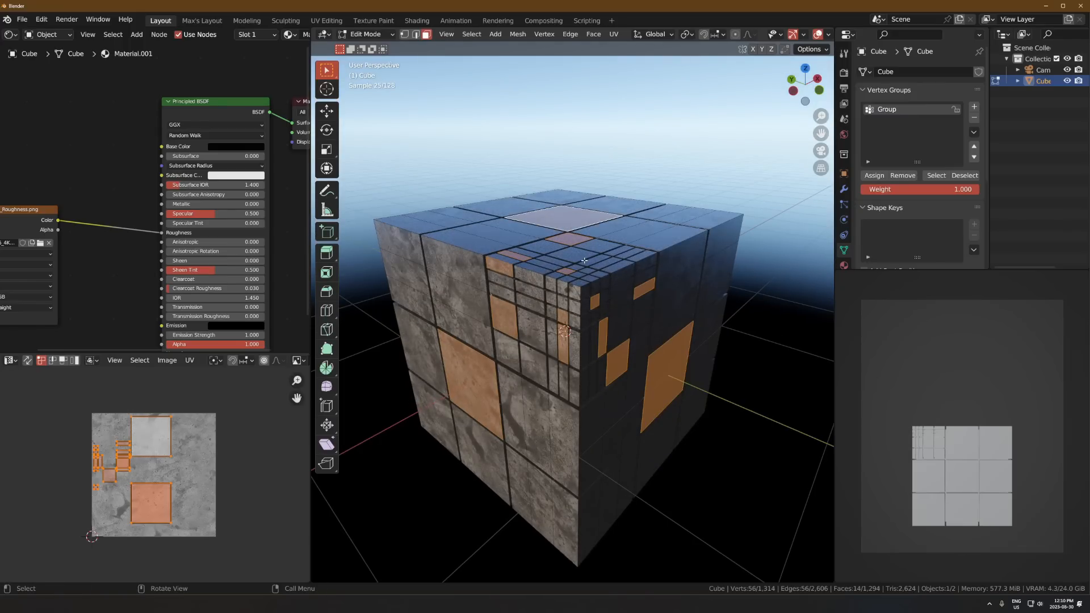
# Step: Grow the panel selection once with Select More and assign it to the vertex group
pyautogui.press('ctrl+KP_Add')
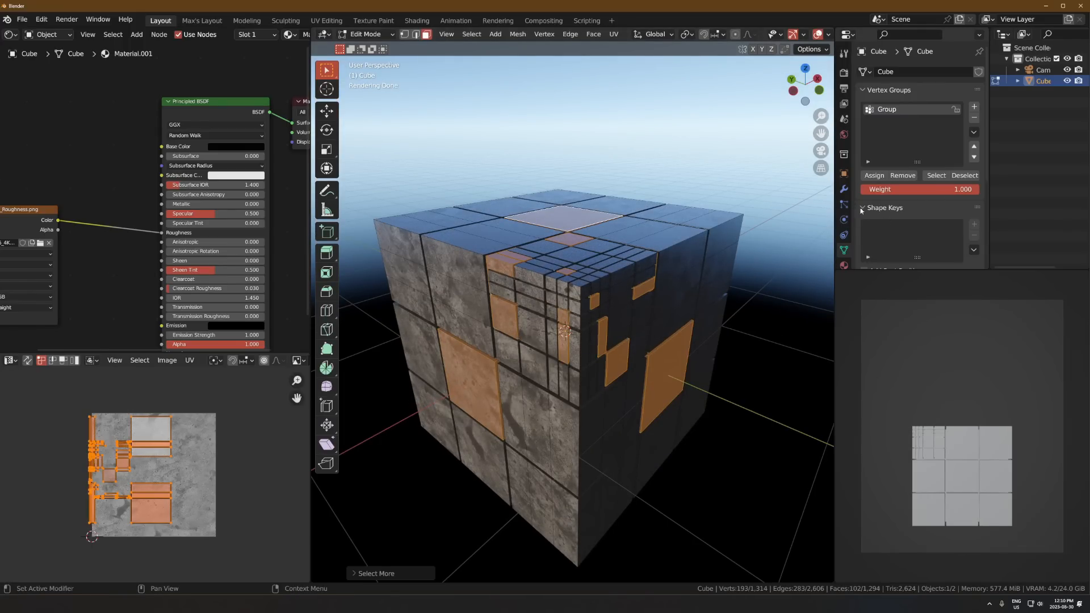
pyautogui.click(870, 175)
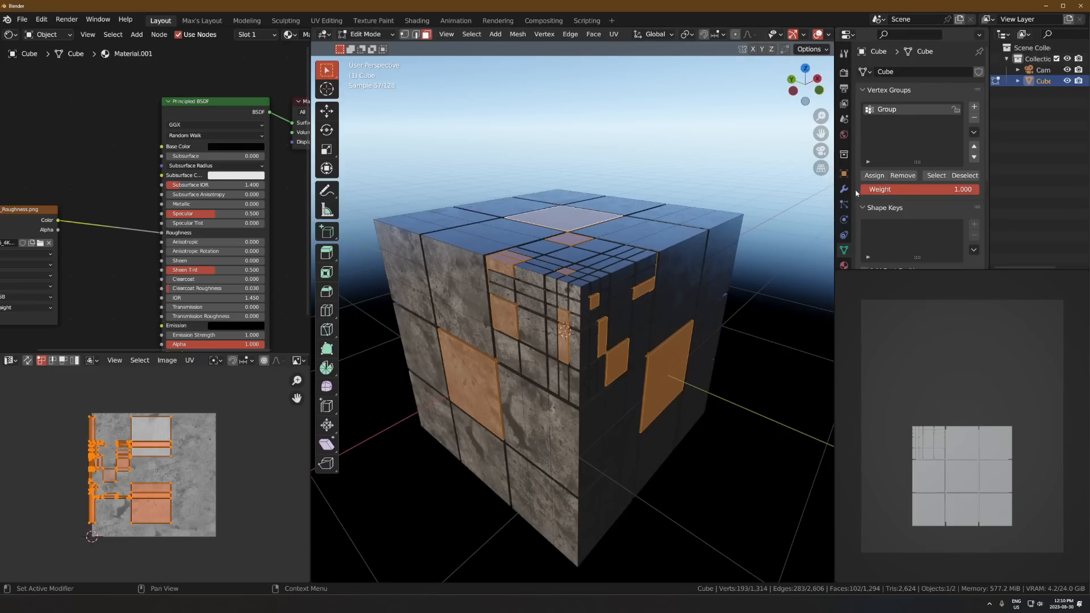
# Step: Leave Edit Mode, set the Mask modifier's vertex group to Group, and invert it so the selected panels are cut out
pyautogui.click(844, 189)
pyautogui.press('Tab')
pyautogui.scroll(-2, 902, 189)
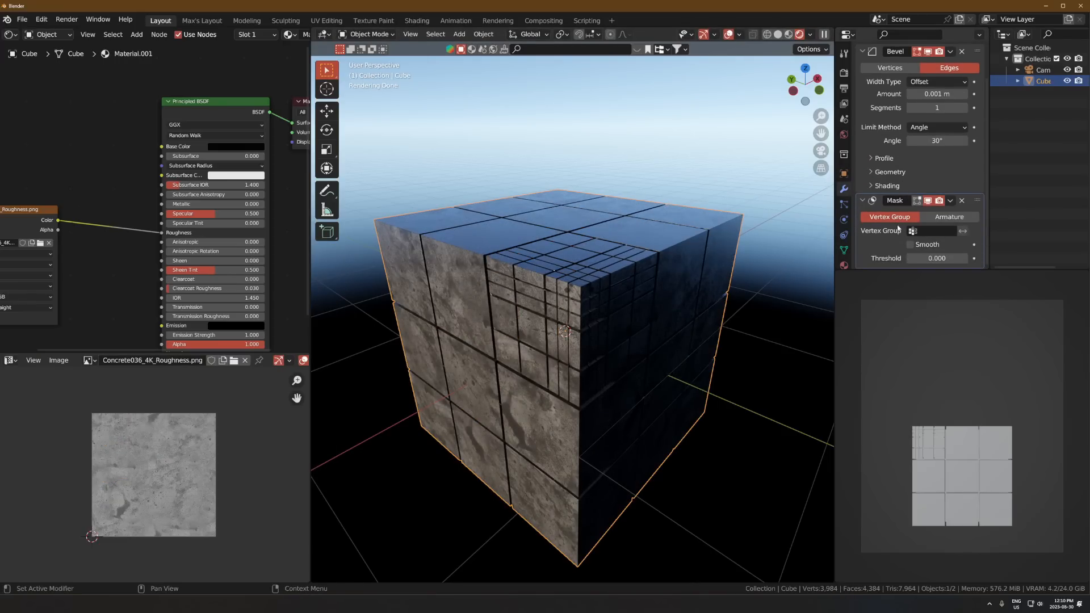
pyautogui.click(914, 231)
pyautogui.click(918, 248)
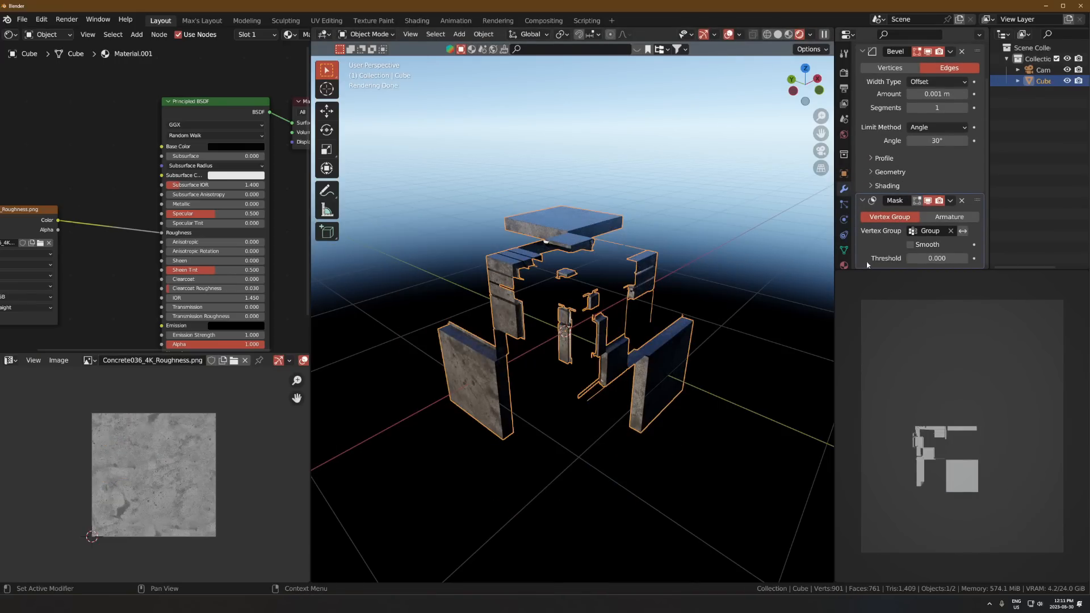
pyautogui.click(963, 231)
pyautogui.click(696, 134)
# Step: Disconnect the Sky Texture from the World Output in the world shader and return to the object shader
pyautogui.moveTo(706, 219); pyautogui.dragTo(669, 280, button='middle')
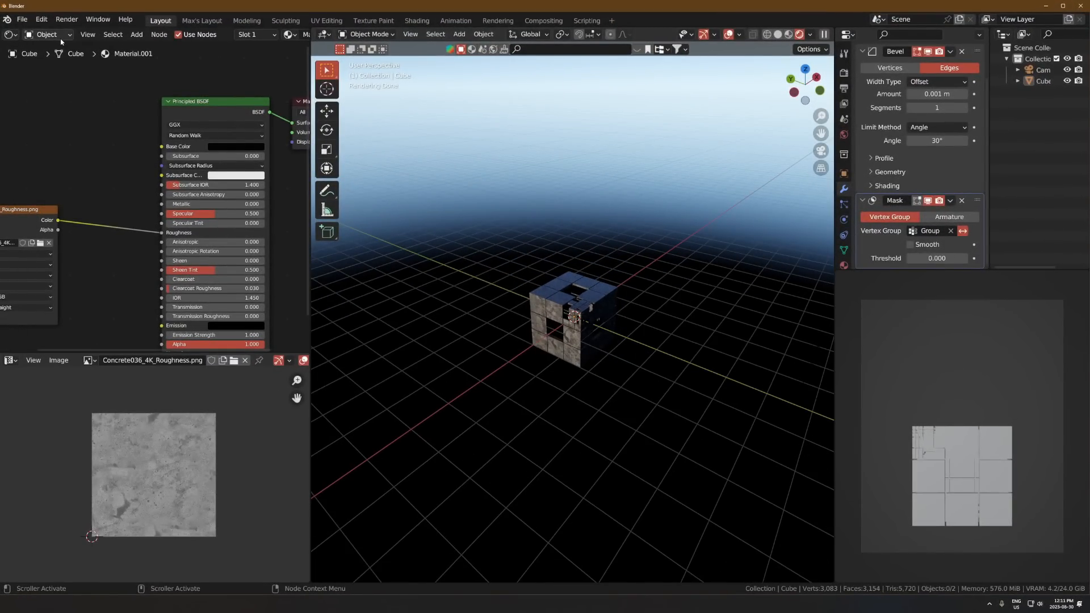
pyautogui.keyDown('ctrl'); pyautogui.scroll(-1, 61, 40); pyautogui.keyUp('ctrl')
pyautogui.moveTo(263, 112); pyautogui.dragTo(141, 129, button='middle')
pyautogui.keyDown('alt'); pyautogui.moveTo(139, 128); pyautogui.dragTo(73, 144); pyautogui.keyUp('alt')
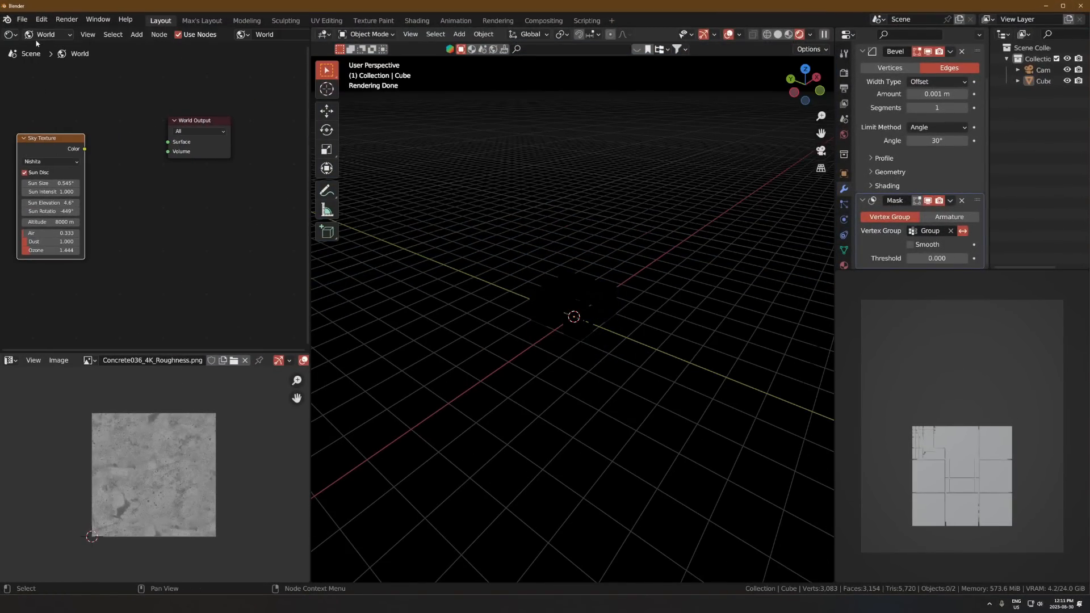
pyautogui.keyDown('ctrl'); pyautogui.scroll(1, 44, 38); pyautogui.keyUp('ctrl')
pyautogui.press('a')
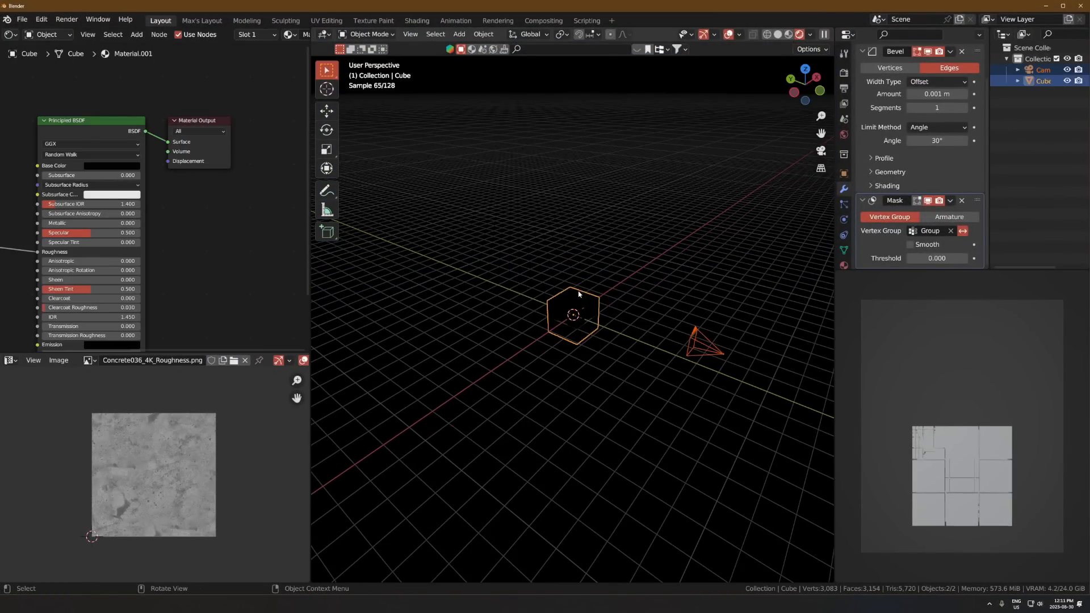
pyautogui.hotkey('alt', 'a')
pyautogui.scroll(3, 619, 322)
pyautogui.click(600, 323)
pyautogui.press('g')
pyautogui.press('z')
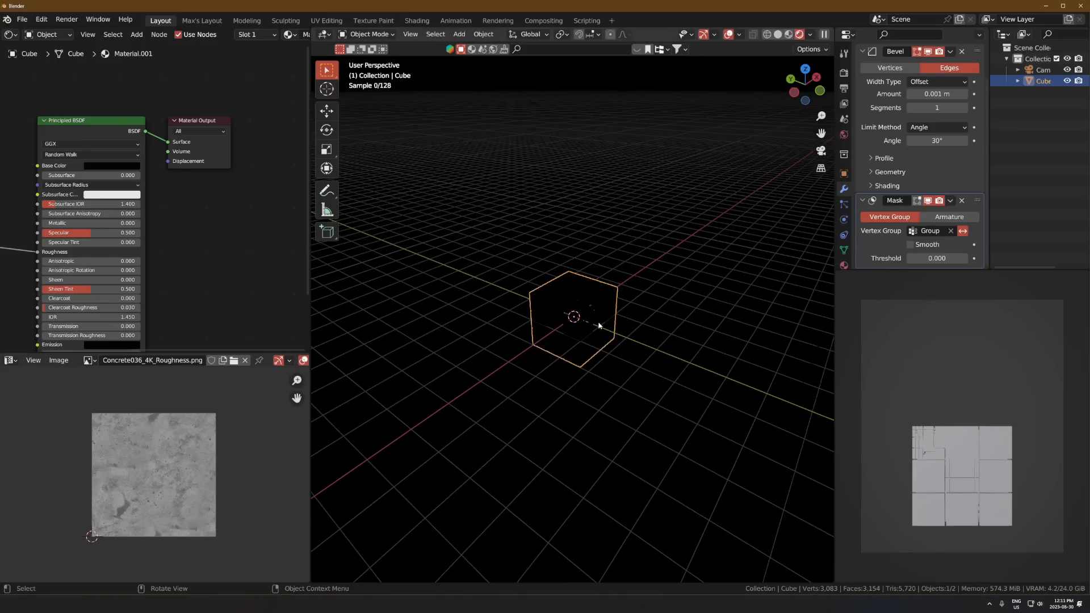
pyautogui.rightClick(600, 323)
# Step: Add an area light and raise it along Z above the cube
pyautogui.moveTo(630, 344); pyautogui.dragTo(598, 364, button='middle')
pyautogui.hotkey('shift', 'a')
pyautogui.moveTo(567, 469)
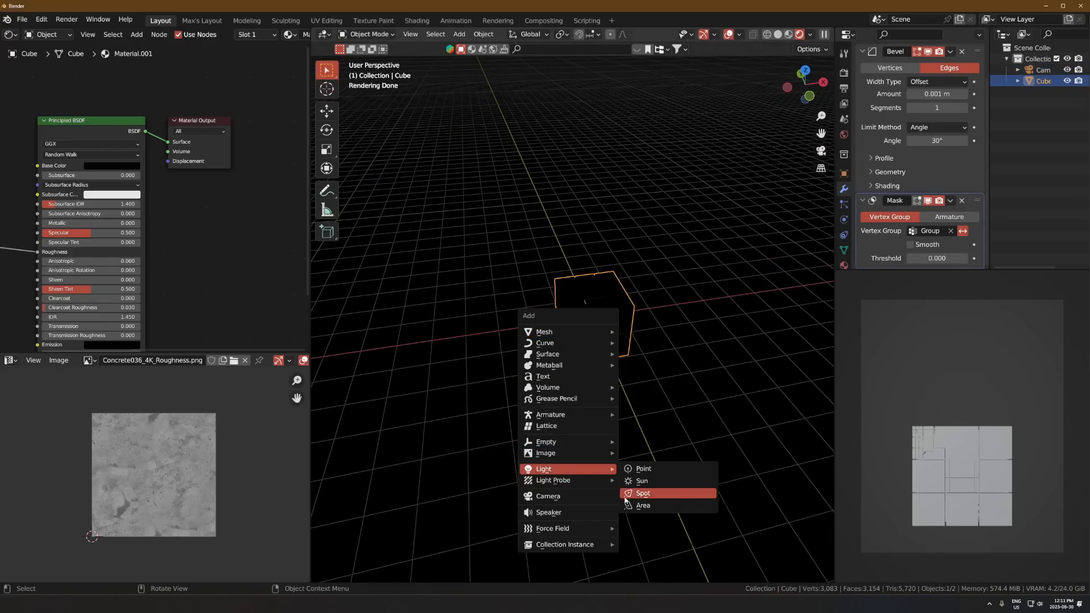
pyautogui.click(647, 504)
pyautogui.press('g')
pyautogui.press('z')
pyautogui.click(604, 137)
# Step: Set the area light's power to 12134 W
pyautogui.click(844, 220)
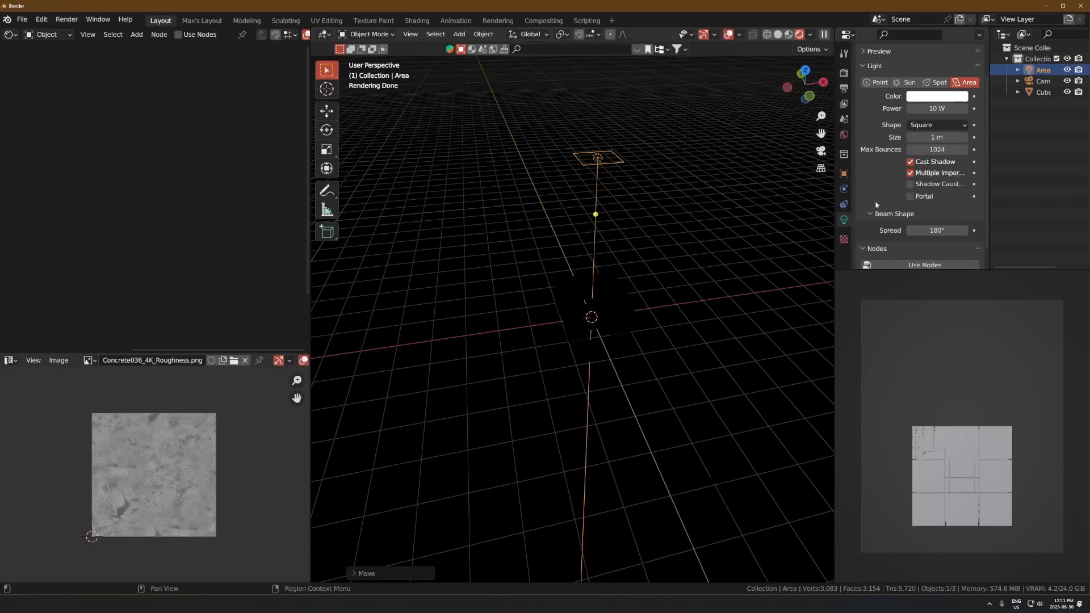
pyautogui.click(930, 109)
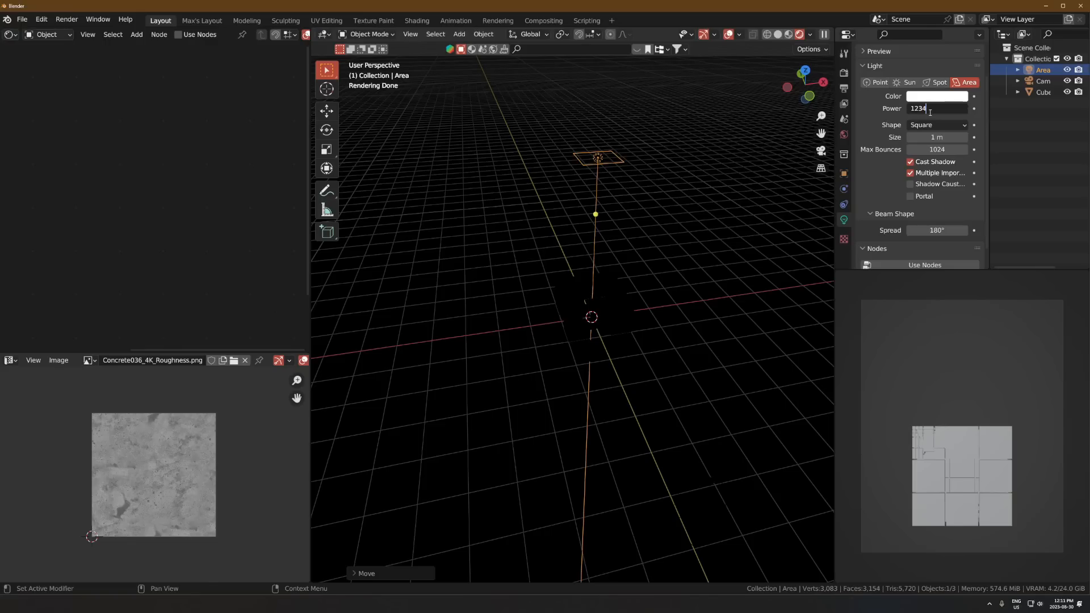
pyautogui.write('1234')
pyautogui.press('Return')
pyautogui.scroll(-1, 715, 348)
pyautogui.click(931, 109)
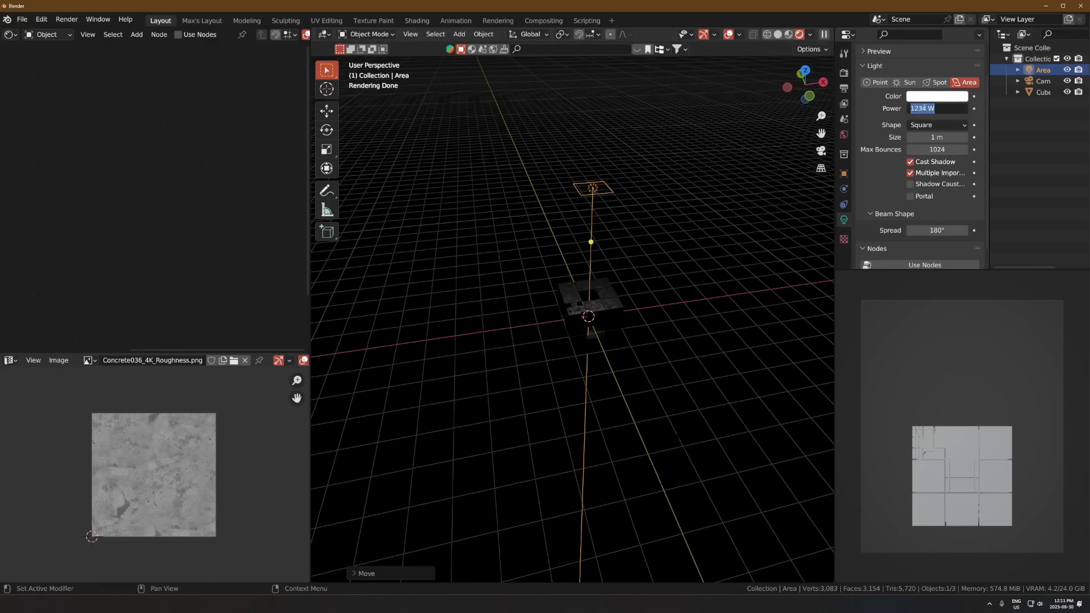
pyautogui.press('Escape')
pyautogui.moveTo(608, 339); pyautogui.dragTo(570, 337, button='middle')
pyautogui.click(931, 109)
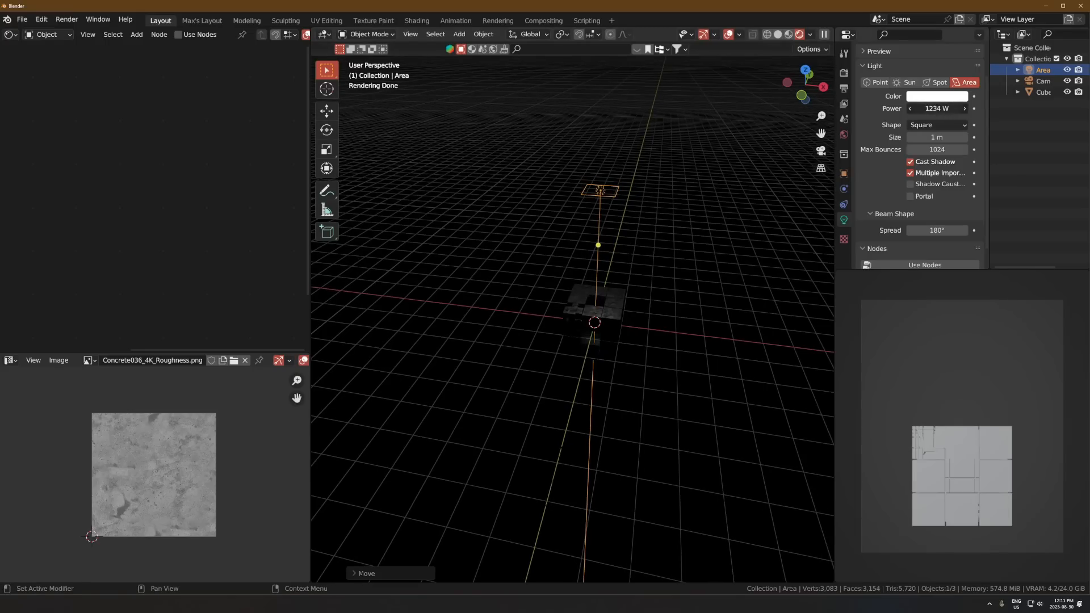
pyautogui.write('1')
pyautogui.press('Return')
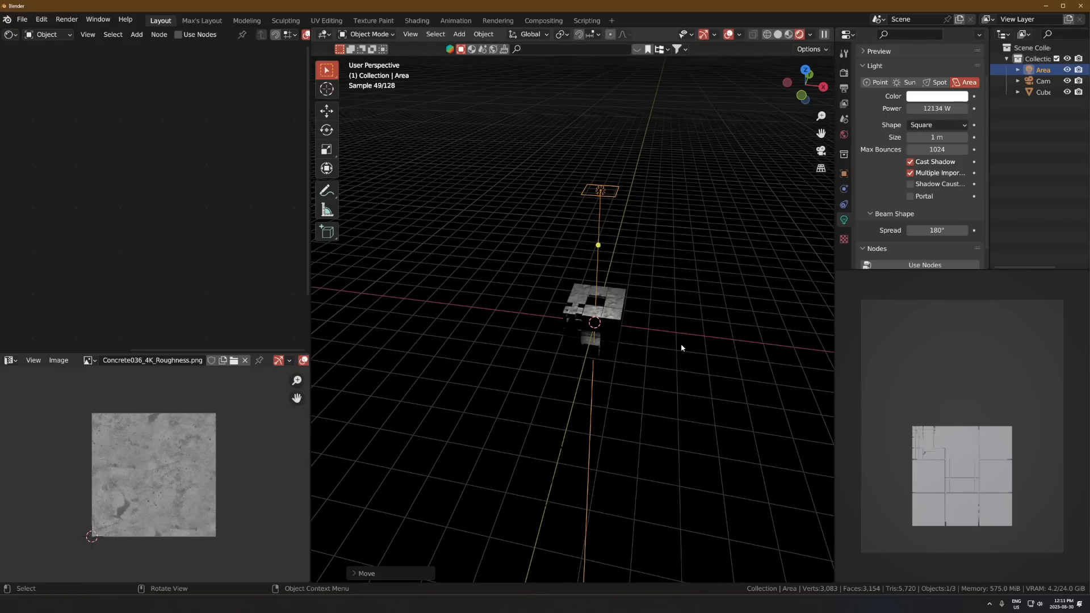
# Step: Move the area light further up along Z, well above the cube
pyautogui.press('g')
pyautogui.press('z')
pyautogui.click(723, 146)
# Step: Enlarge the area light to about 3.86 m and tint it pale blue with hue 0.574 and saturation 0.375
pyautogui.moveTo(929, 138); pyautogui.dragTo(983, 138)
pyautogui.click(939, 98)
pyautogui.click(957, 140)
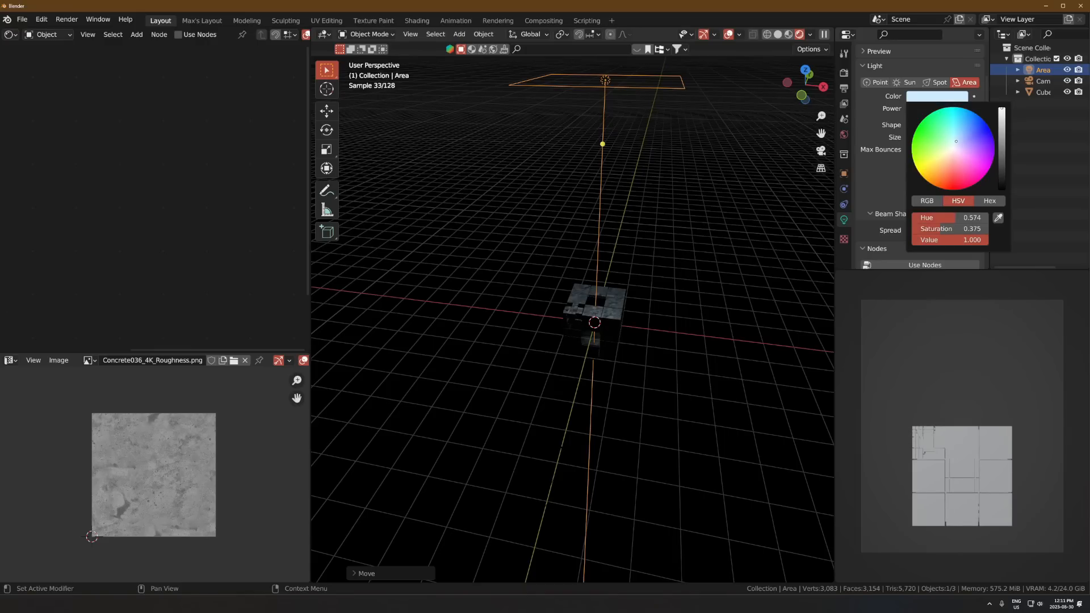
# Step: Rotate the cube about Z to turn a vertical edge forward, and tilt it 45° about X
pyautogui.click(588, 315)
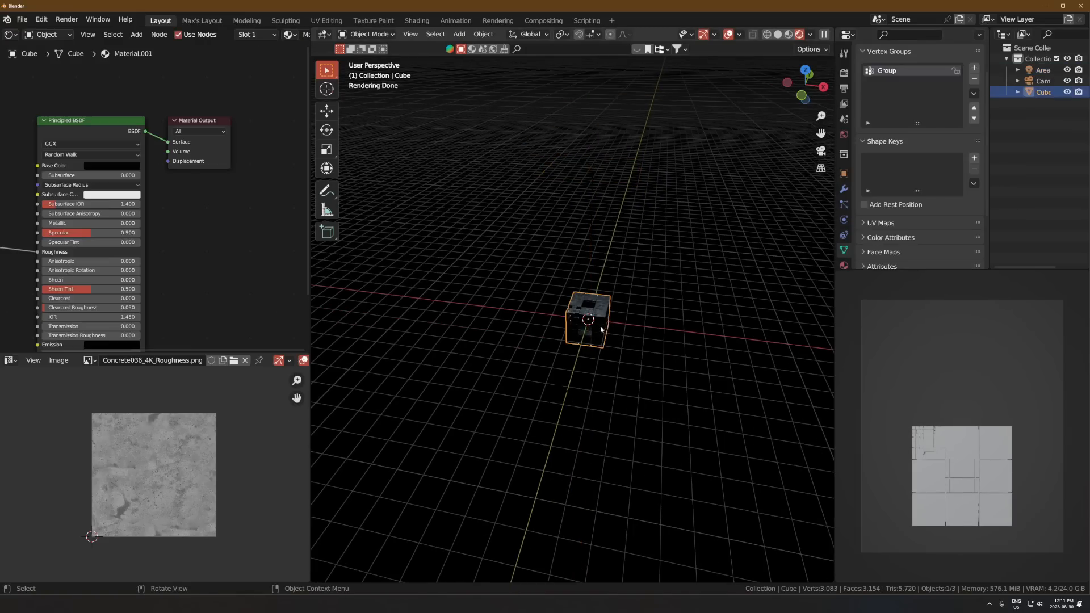
pyautogui.press('r')
pyautogui.press('z')
pyautogui.click(621, 348)
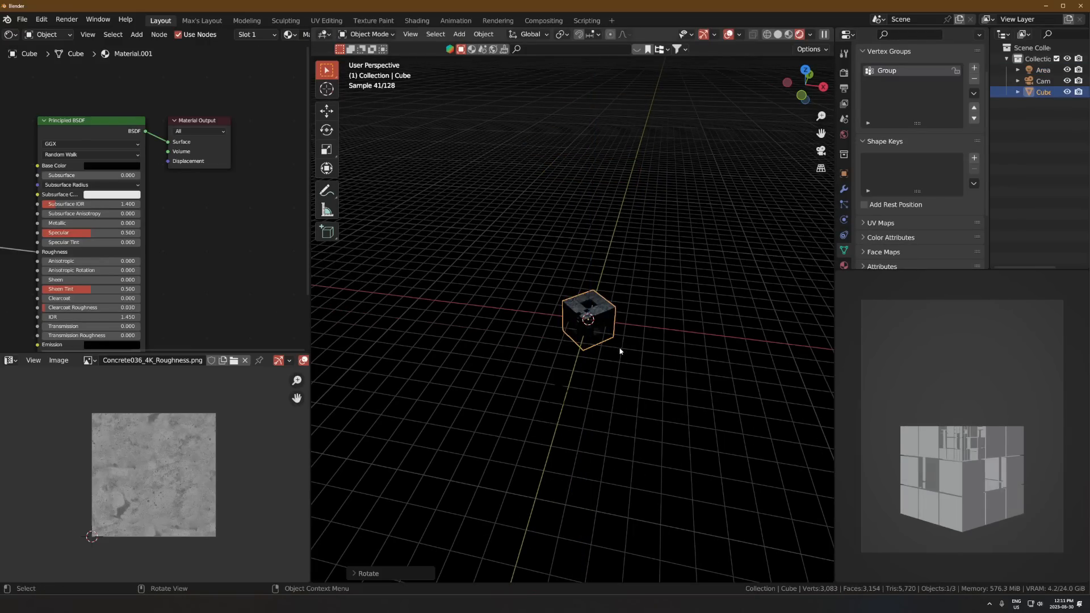
pyautogui.write('rx45')
pyautogui.click(652, 363)
# Step: Scale the cube up and reposition it along the Z and Y axes to frame it for the camera
pyautogui.press('s')
pyautogui.moveTo(671, 435); pyautogui.dragTo(616, 406, button='middle')
pyautogui.press('g')
pyautogui.press('z')
pyautogui.click(610, 394)
pyautogui.press('g')
pyautogui.press('y')
pyautogui.click(683, 380)
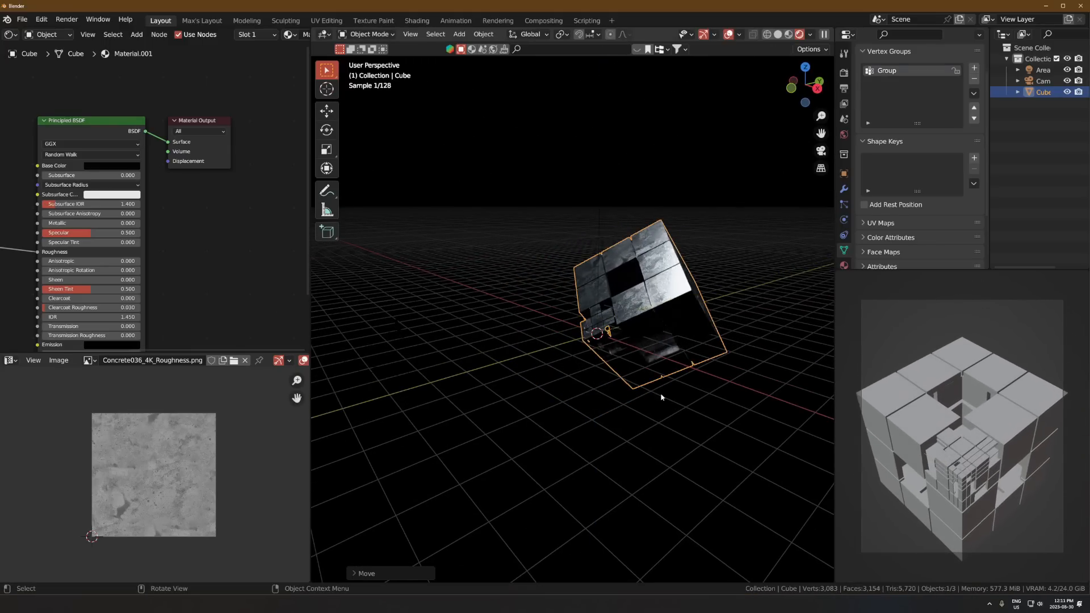
pyautogui.press('KP_0')
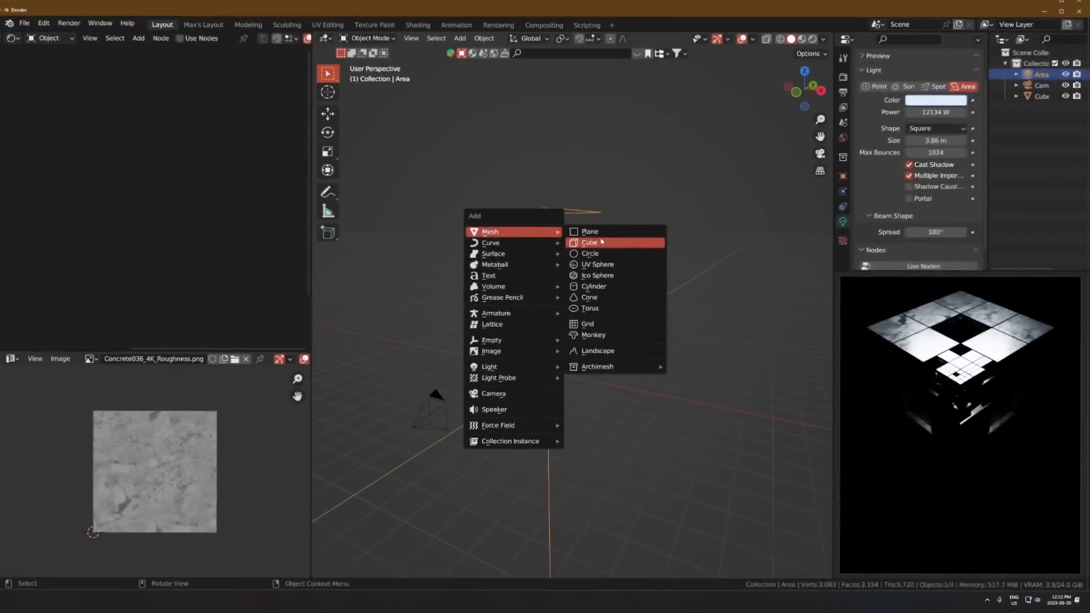
# Step: Add a plane under the cube and scale it up into a large floor
pyautogui.hotkey('shift', 'a')
pyautogui.click(613, 262)
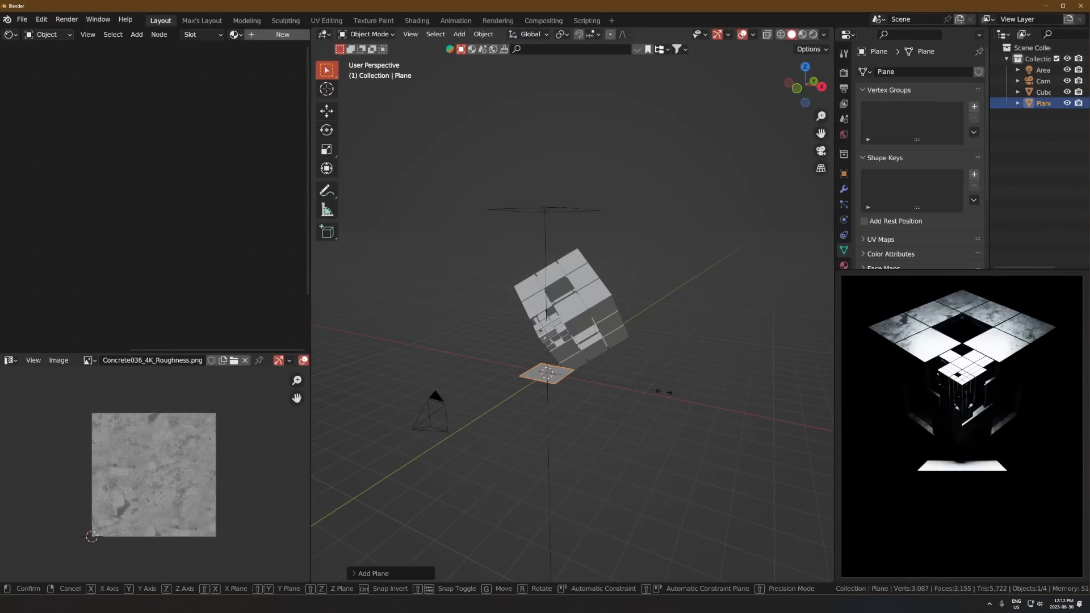
pyautogui.press('s')
pyautogui.click(445, 258)
# Step: Add the cube to the selection as the active object and link its material to the floor plane
pyautogui.click(589, 287)
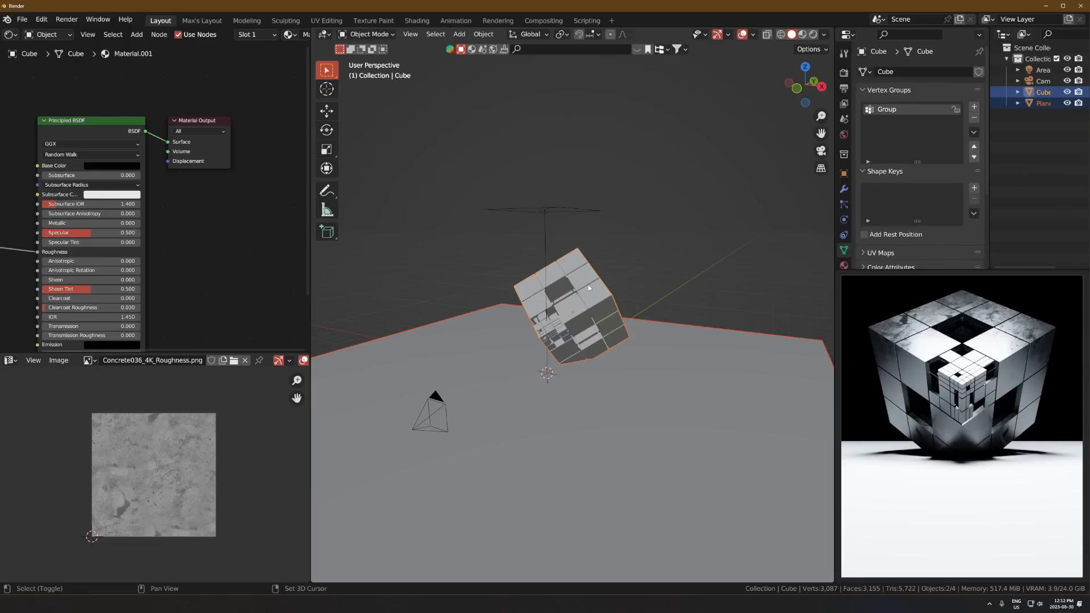
pyautogui.hotkey('ctrl', 'l')
pyautogui.moveTo(588, 288)
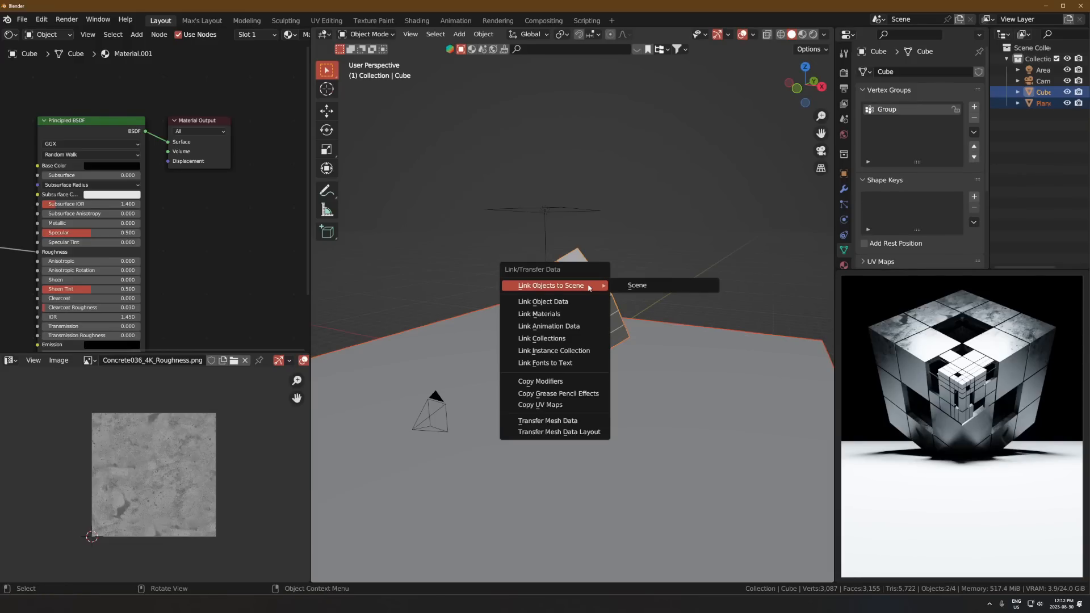
pyautogui.press('m')
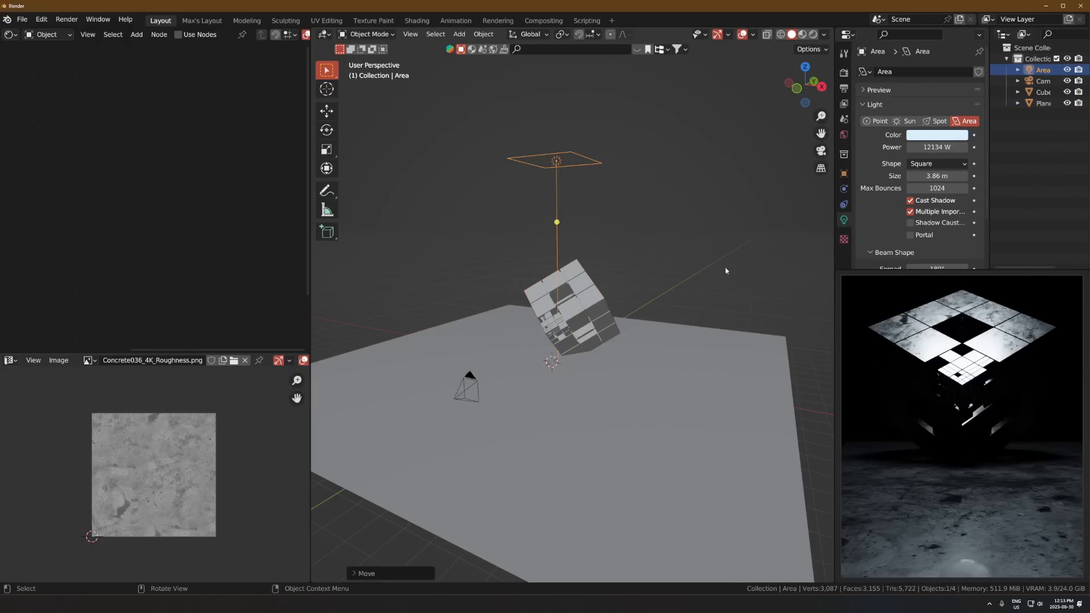
# Step: Duplicate the cube in place and scale the copy down to about 0.90 so it sits inside the original
pyautogui.scroll(3, 730, 265)
pyautogui.click(628, 294)
pyautogui.press('KP_Decimal')
pyautogui.scroll(-4, 621, 343)
pyautogui.hotkey('shift', 'd')
pyautogui.press('s')
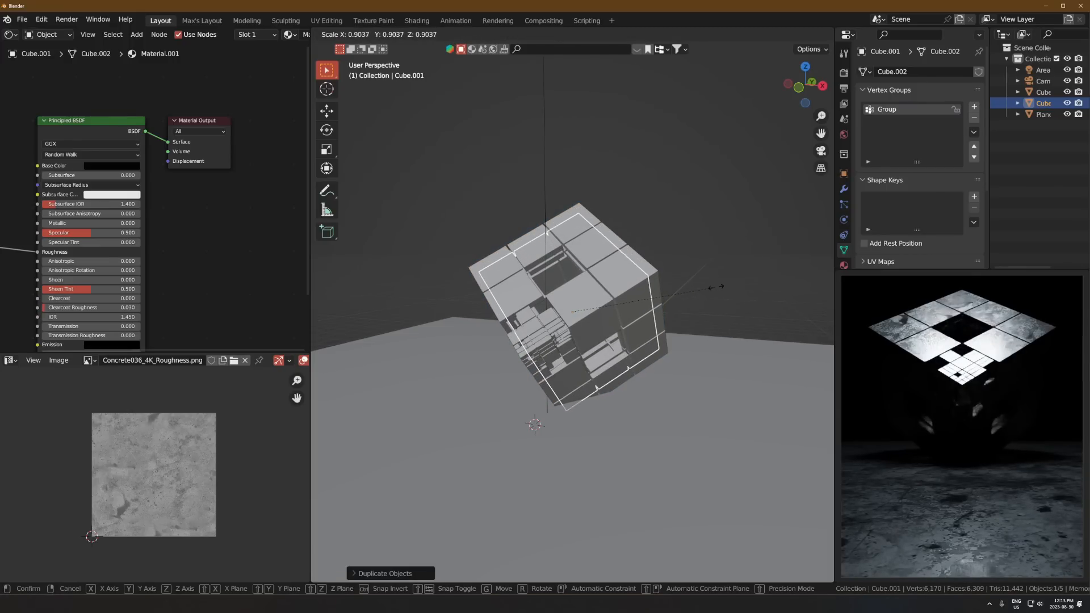
pyautogui.click(714, 285)
# Step: Unlink Material.001 from the inner cube and give it a new material
pyautogui.scroll(-6, 193, 37)
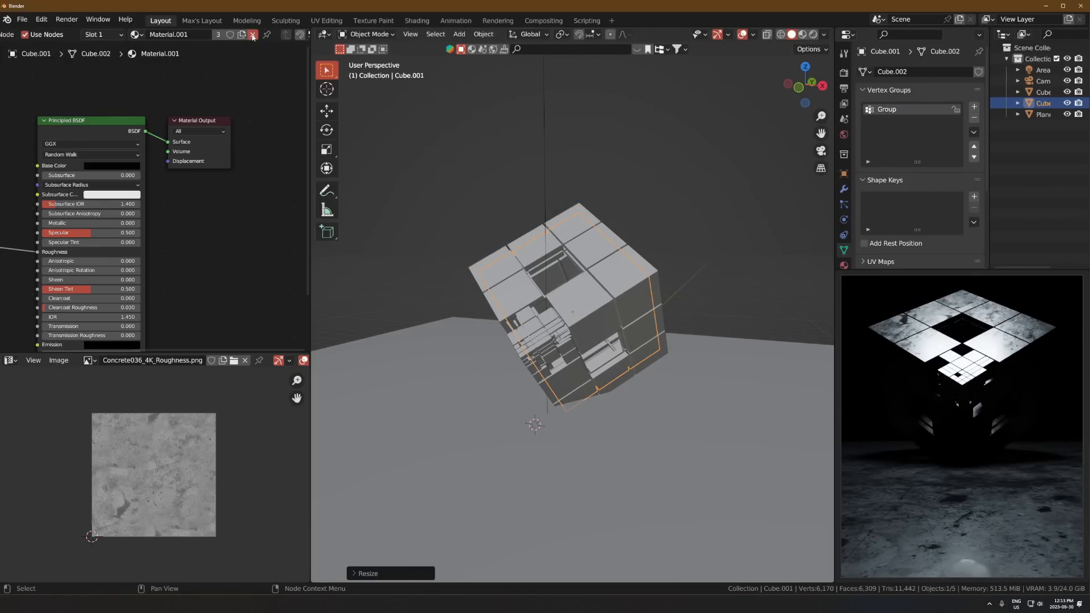
pyautogui.click(253, 35)
pyautogui.click(184, 38)
pyautogui.moveTo(130, 223); pyautogui.dragTo(226, 187, button='middle')
pyautogui.scroll(4, 199, 273)
pyautogui.moveTo(198, 281); pyautogui.dragTo(213, 177, button='middle')
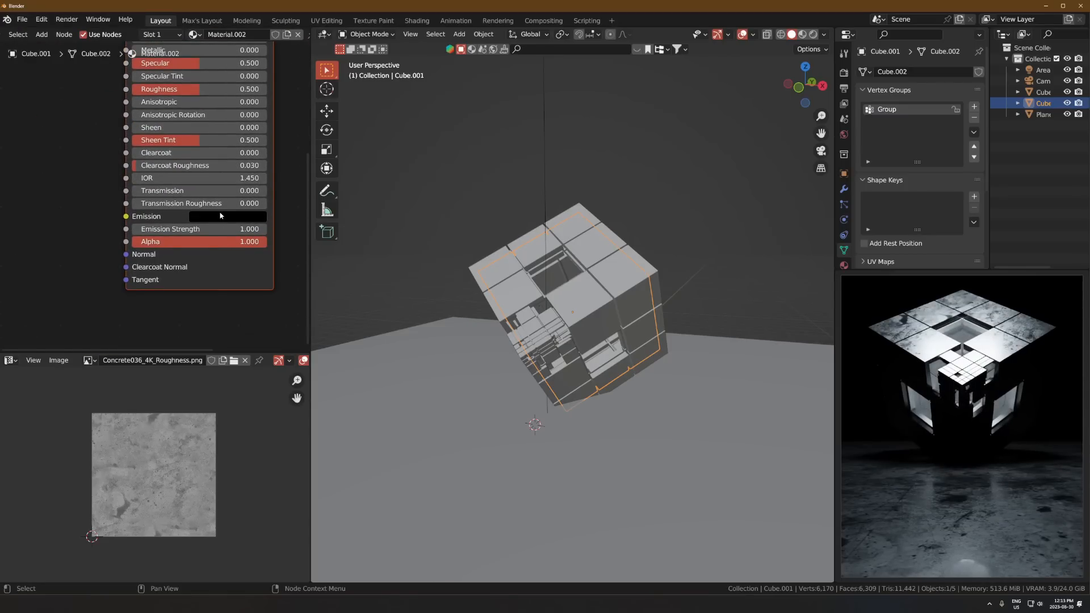
# Step: Set the emission colour of the inner cube's material to a warm orange
pyautogui.click(220, 216)
pyautogui.click(226, 107)
pyautogui.moveTo(226, 107); pyautogui.dragTo(221, 122)
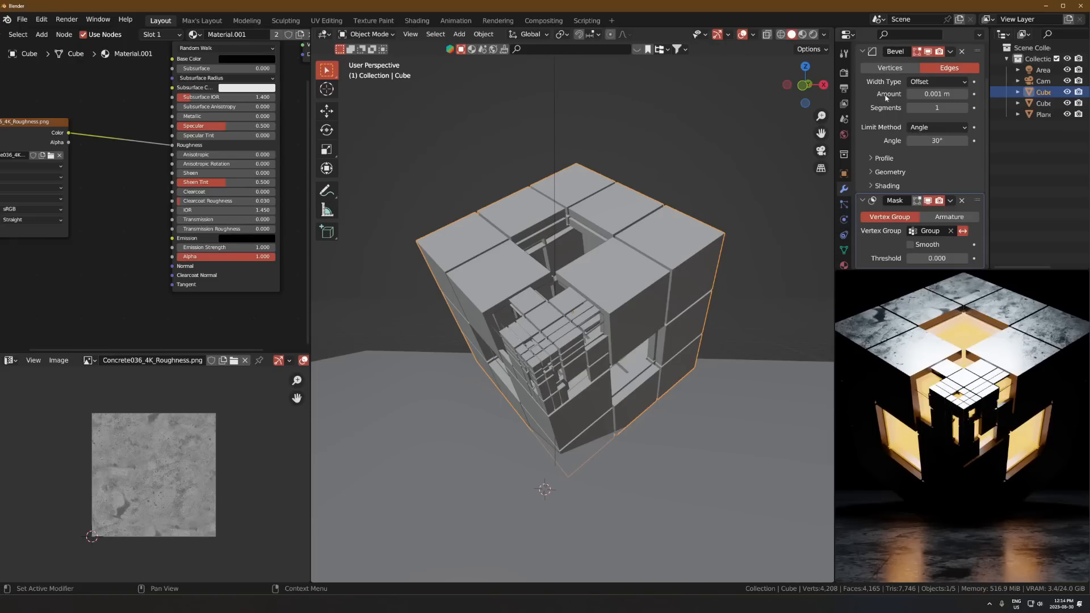
# Step: Add a Build modifier to the outer cube
pyautogui.scroll(3, 887, 98)
pyautogui.click(886, 72)
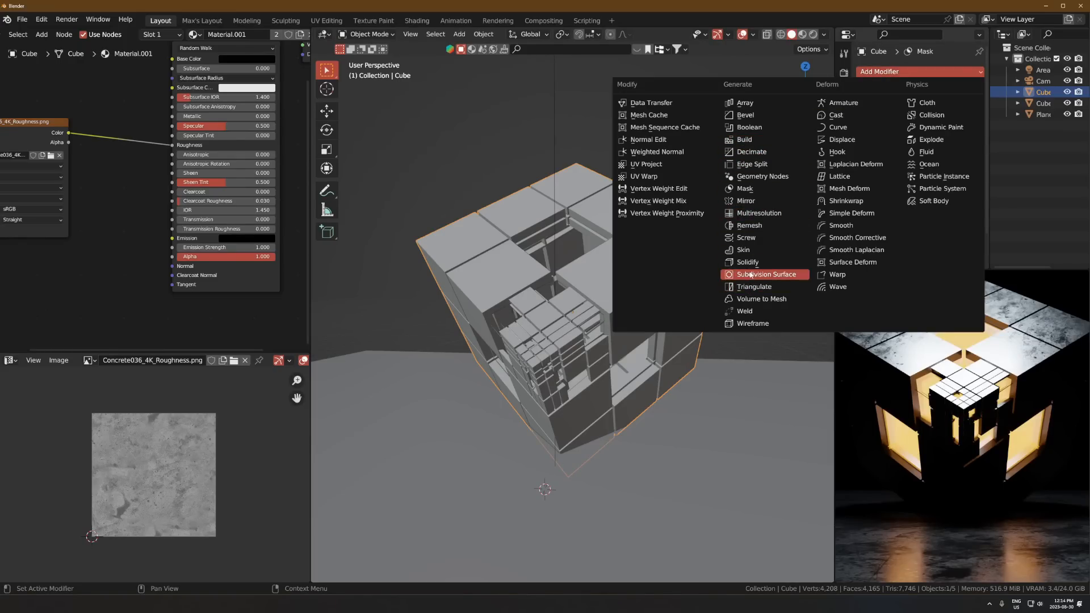
pyautogui.click(749, 141)
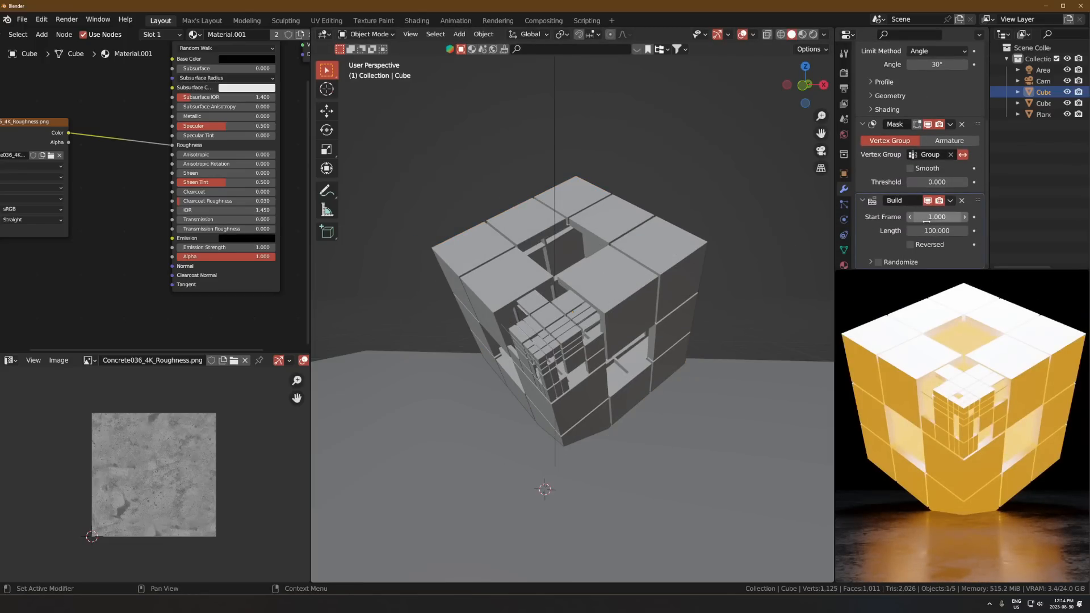
# Step: Play the Build animation and move back through its frames to examine how the panels appear over time
pyautogui.press('space')
pyautogui.press('space')
pyautogui.press('space')
pyautogui.press('space')
pyautogui.press('Left')
pyautogui.press('Left')
pyautogui.press('Left')
pyautogui.press('Left')
pyautogui.press('Left')
pyautogui.press('Left')
pyautogui.press('Left')
pyautogui.press('Left')
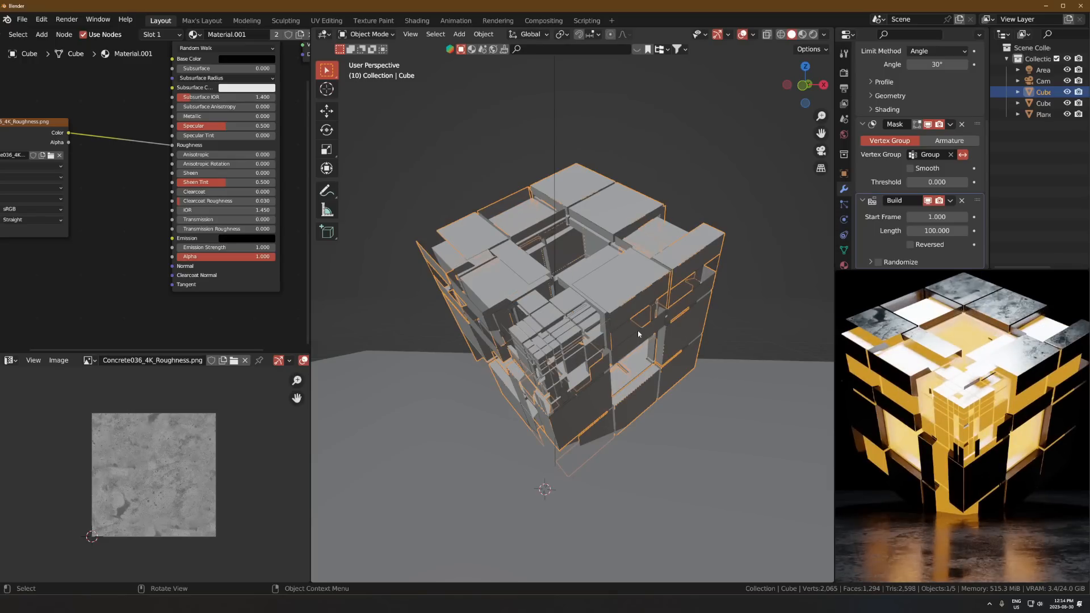
pyautogui.press('Left')
pyautogui.press('Left')
pyautogui.press('Left')
pyautogui.press('Left')
pyautogui.press('Left')
pyautogui.press('Left')
pyautogui.press('Left')
pyautogui.press('Left')
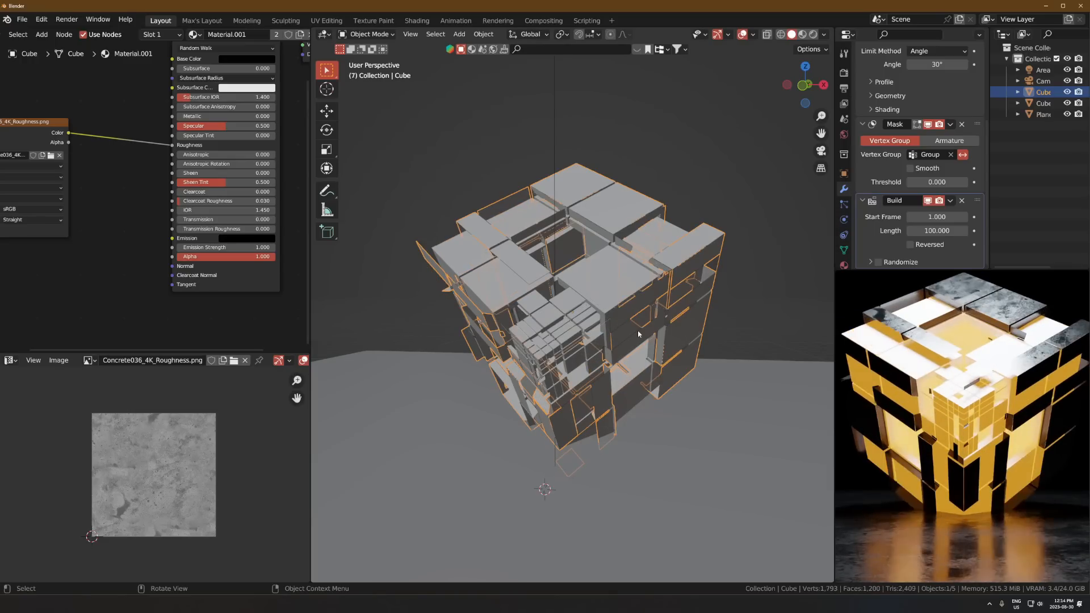
pyautogui.press('space')
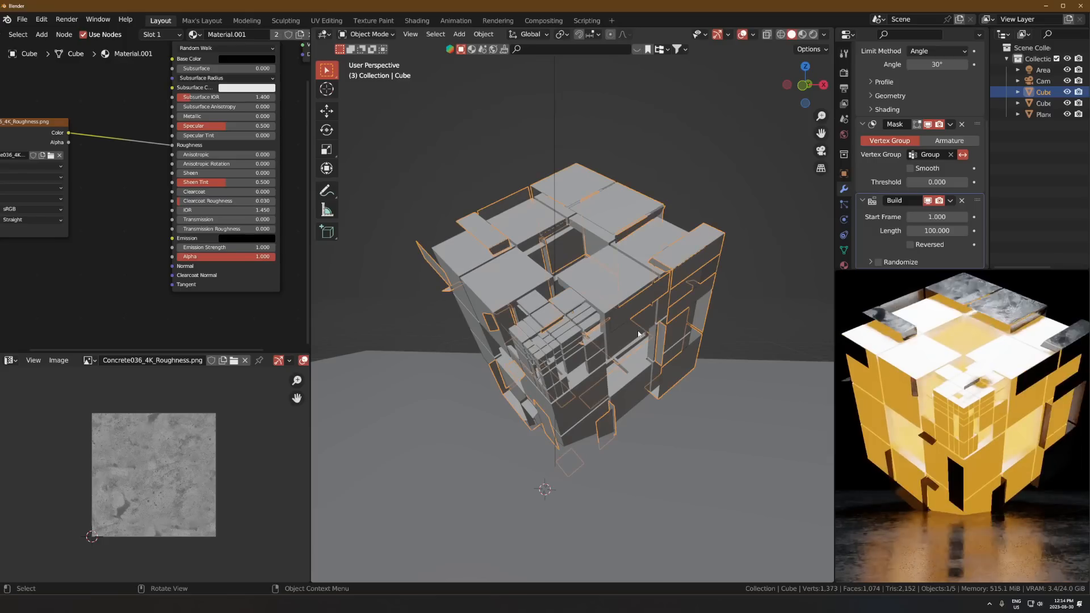
pyautogui.press('space')
pyautogui.press('space')
pyautogui.press('space')
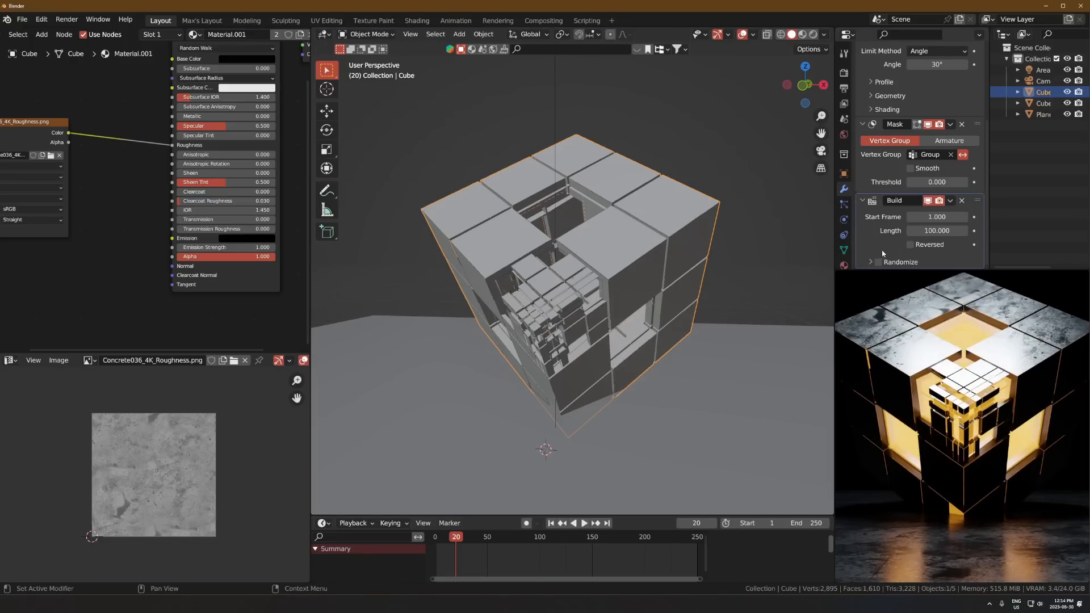
# Step: Turn on Randomize for the Build modifier and bring the animation to frame 76
pyautogui.click(878, 262)
pyautogui.press('space')
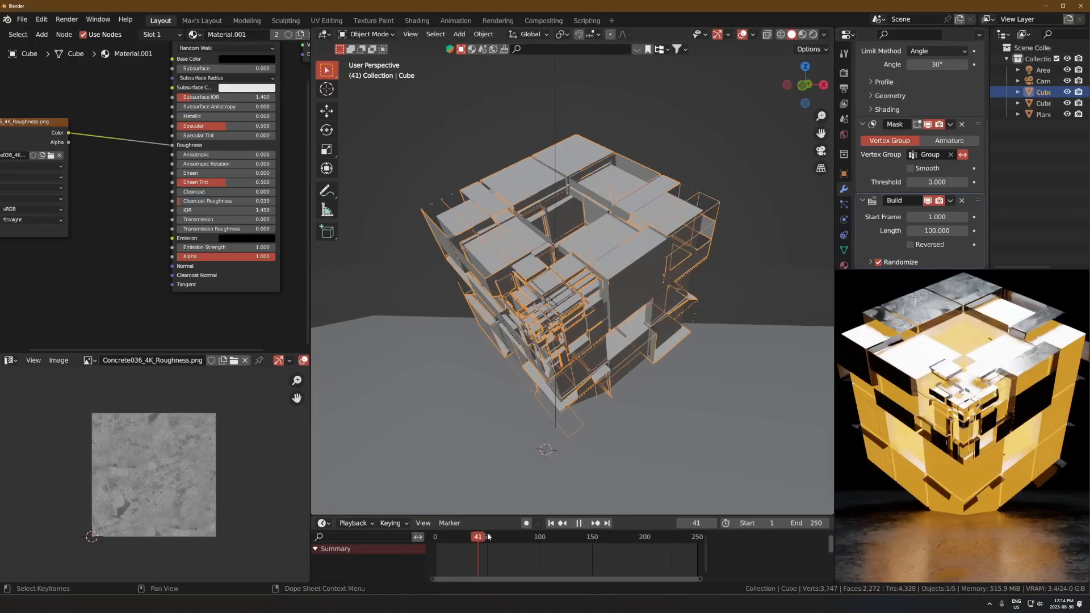
pyautogui.moveTo(542, 543); pyautogui.dragTo(515, 537)
pyautogui.press('space')
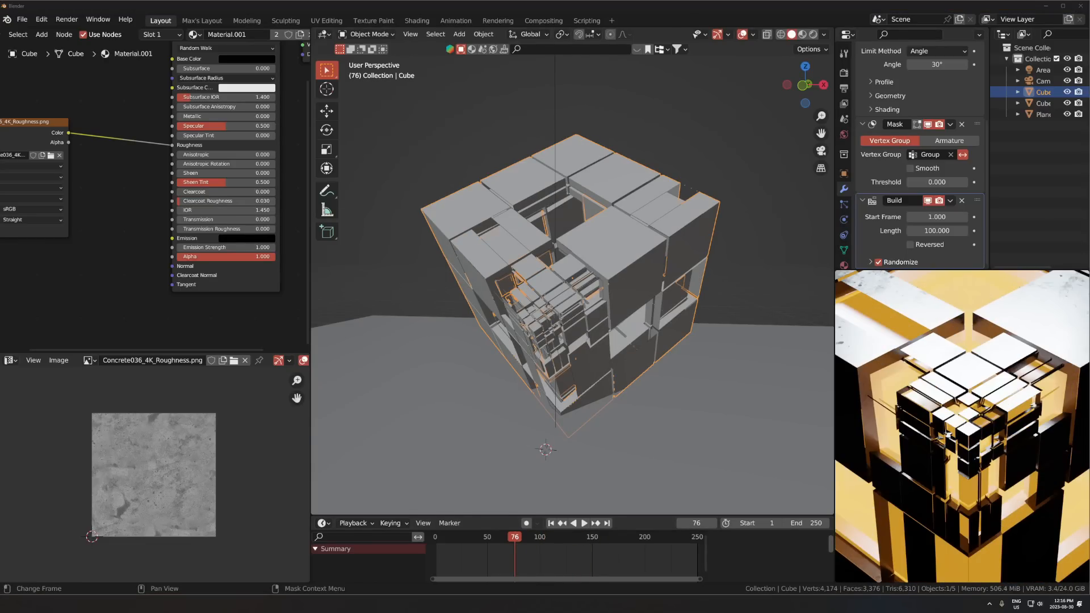
# Step: Open the Midjourney folder in File Explorer and preview the glitched computer-code image
pyautogui.press('super+e')
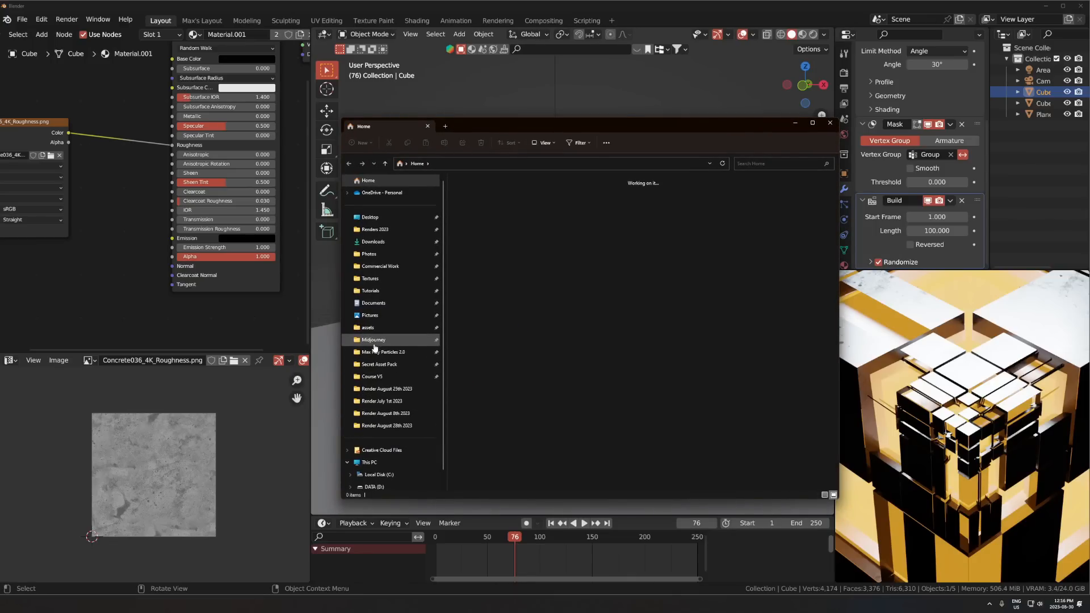
pyautogui.click(374, 344)
pyautogui.scroll(-2, 689, 425)
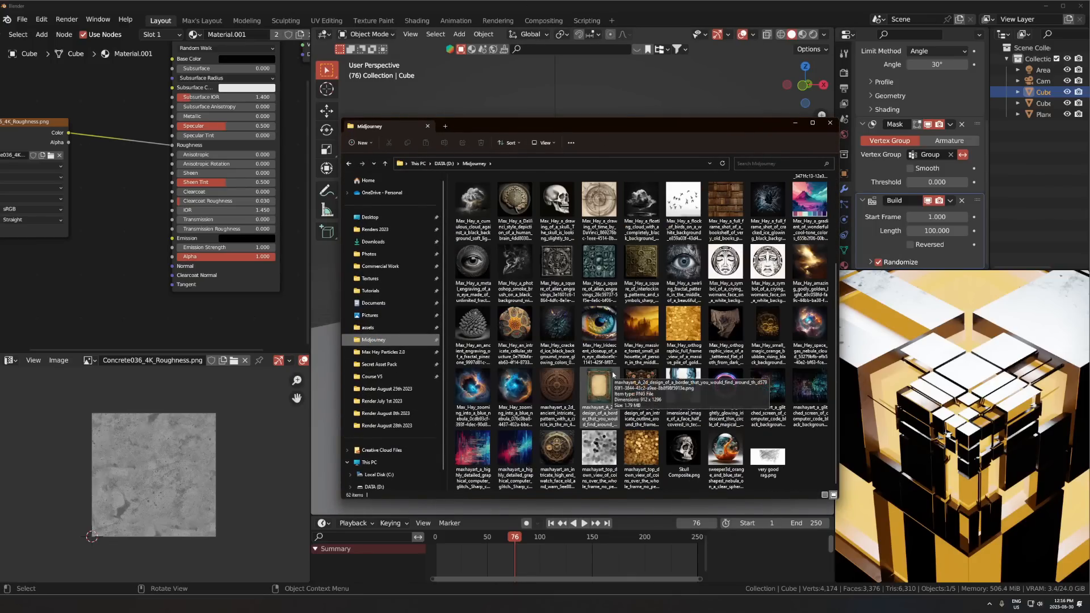
pyautogui.click(777, 395)
pyautogui.doubleClick(776, 396)
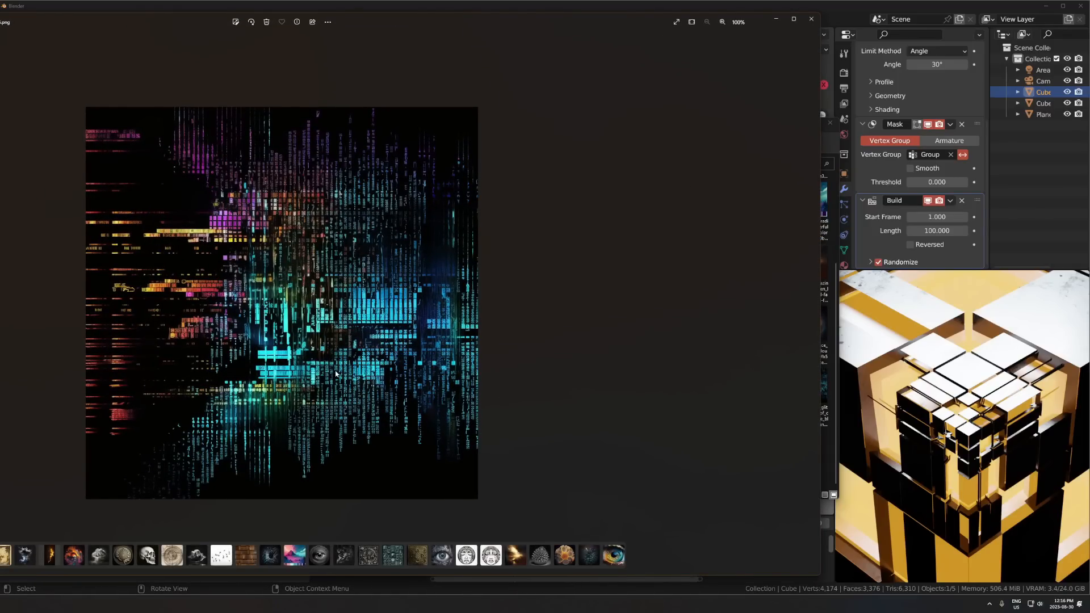
# Step: Examine the glitched screen image up close and compare it with the neighbouring images in the folder
pyautogui.scroll(5, 337, 374)
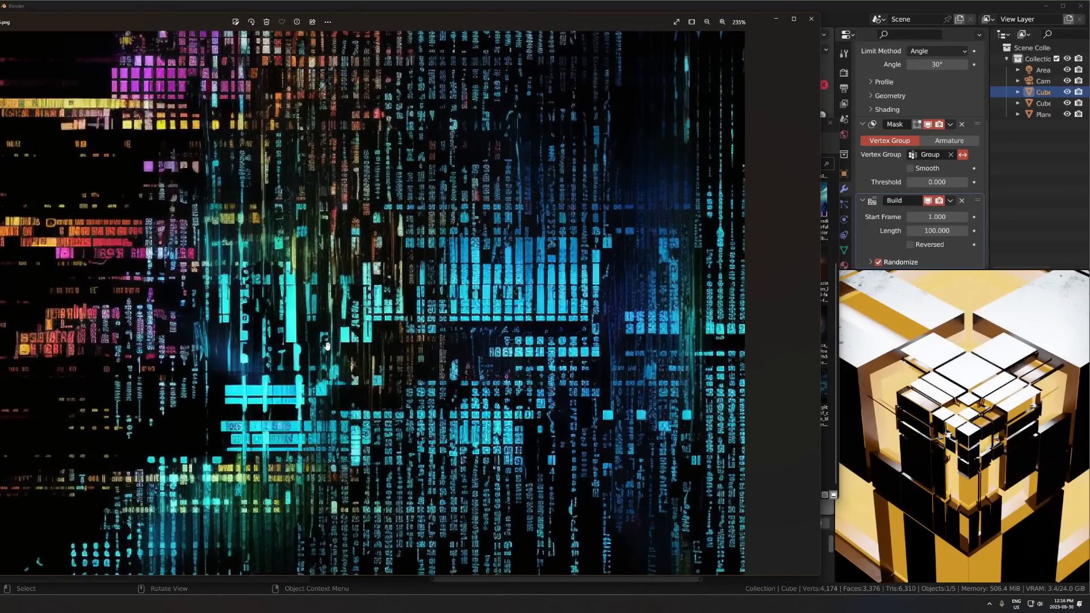
pyautogui.scroll(-5, 328, 347)
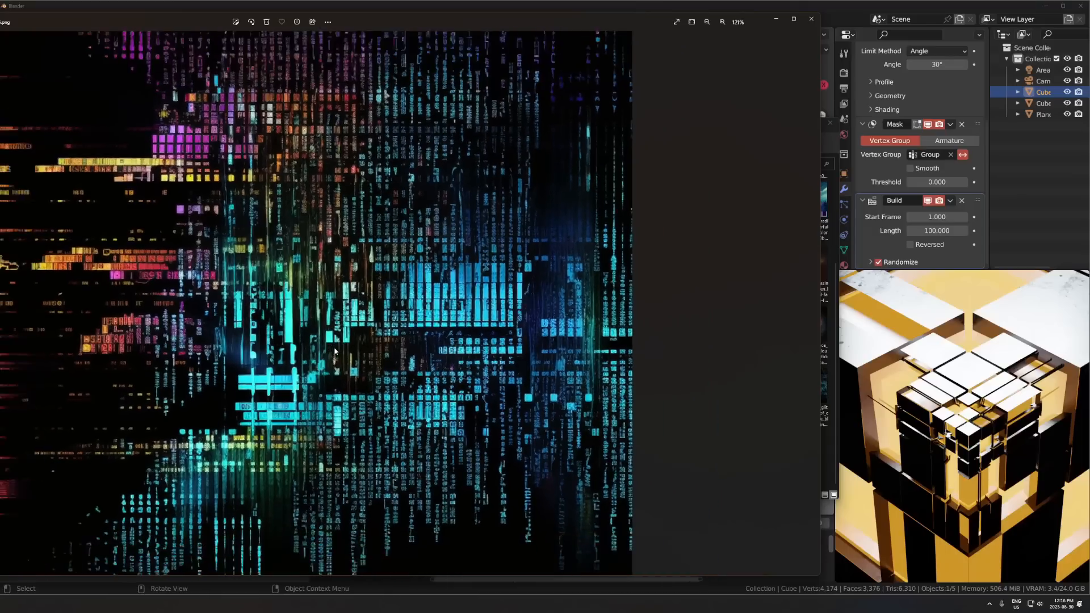
pyautogui.scroll(2, 335, 352)
pyautogui.scroll(-2, 335, 351)
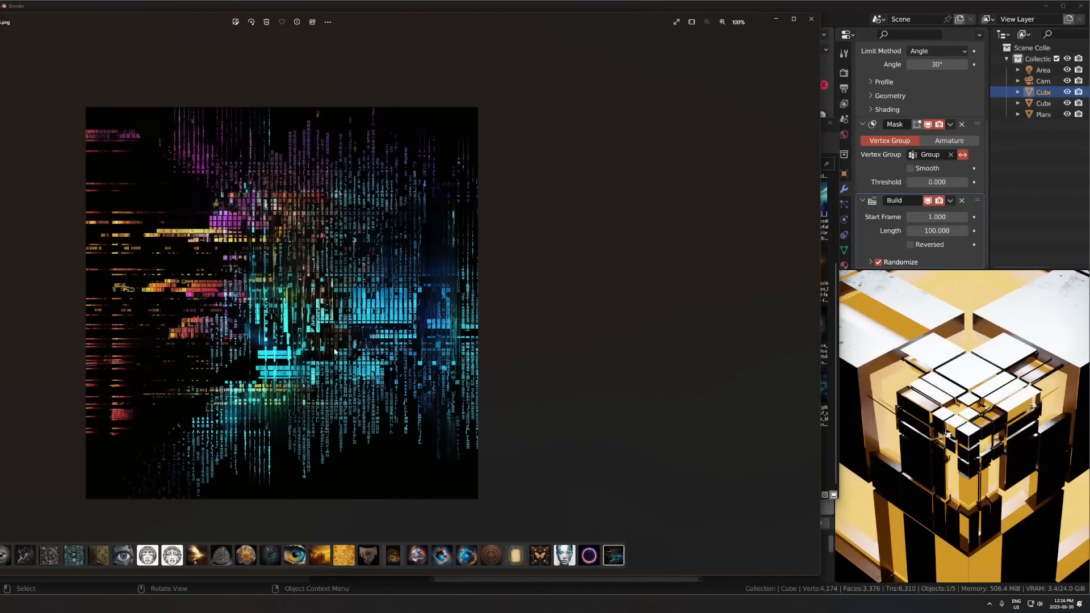
pyautogui.press('Right')
pyautogui.press('Right')
pyautogui.press('Left')
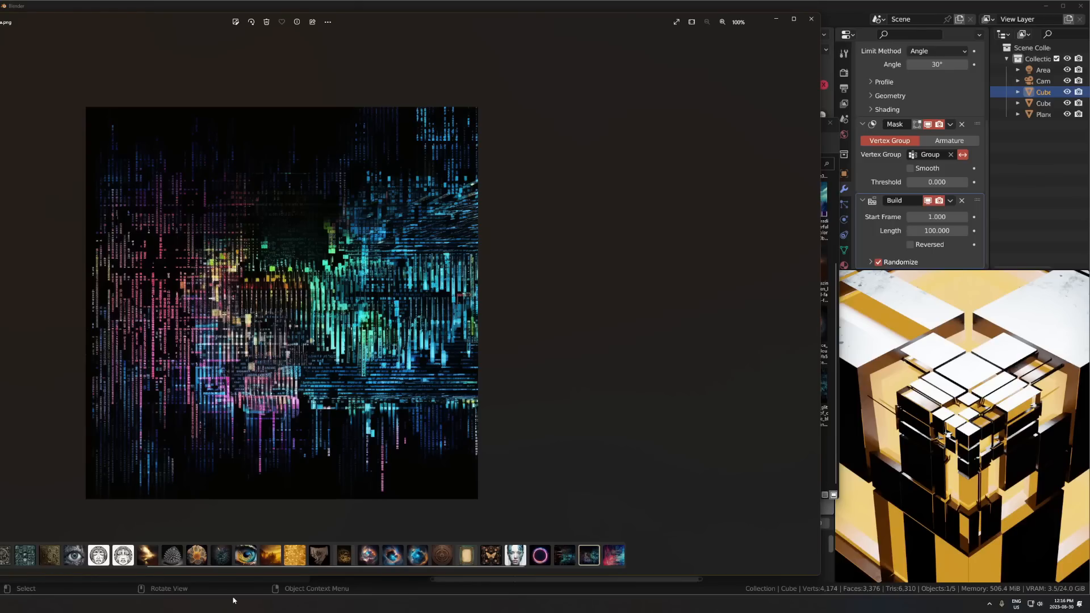
pyautogui.click(812, 21)
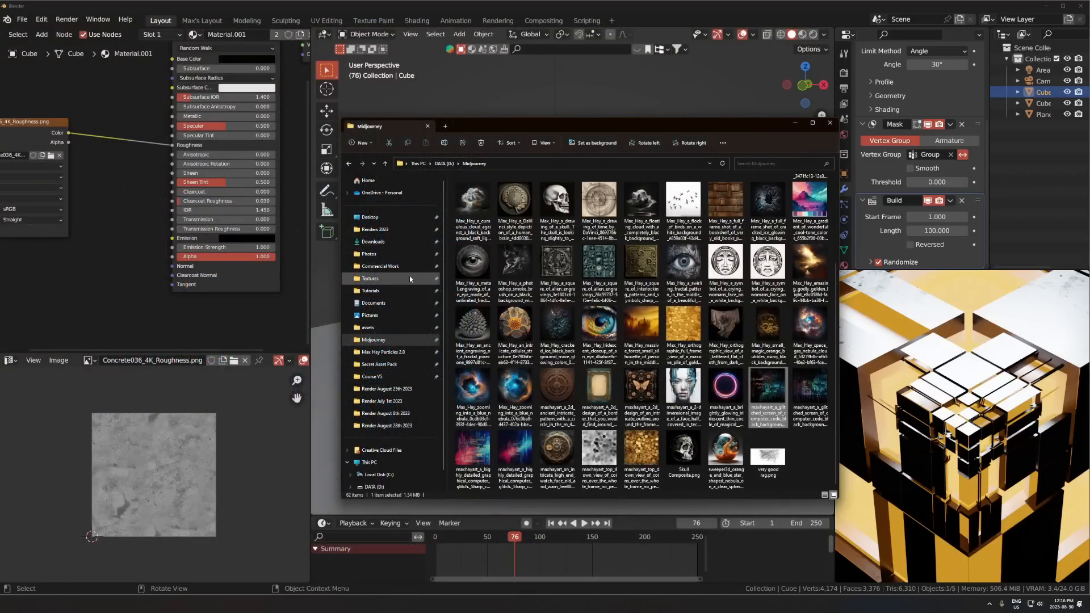
pyautogui.doubleClick(811, 390)
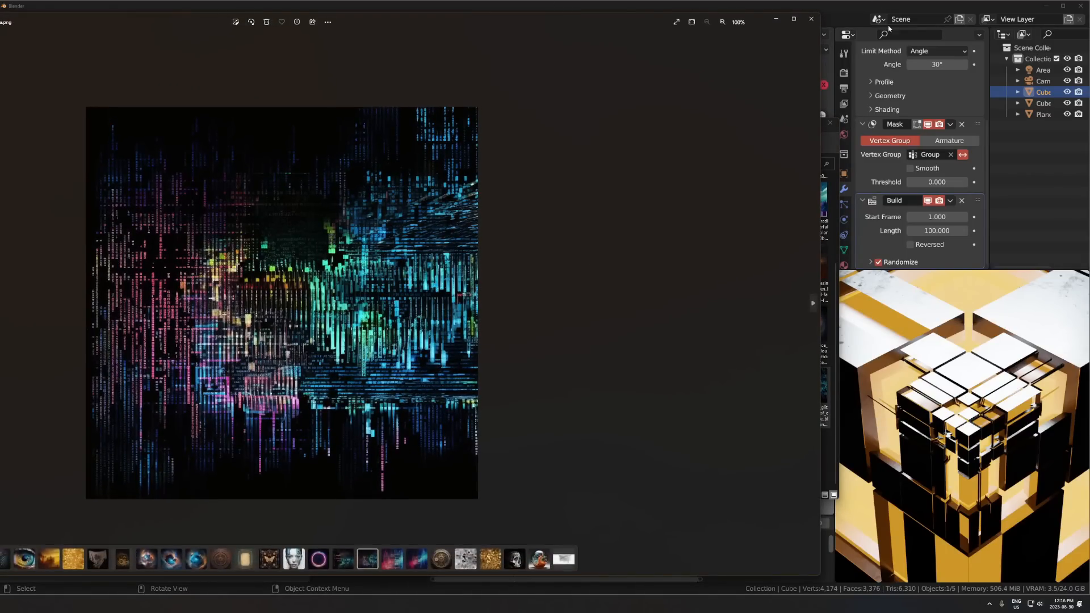
# Step: Bring the glitched computer-code image into the outer cube's material as an image texture node below the concrete roughness texture
pyautogui.click(811, 19)
pyautogui.moveTo(195, 328); pyautogui.dragTo(107, 250)
pyautogui.moveTo(84, 217); pyautogui.dragTo(144, 218, button='middle')
pyautogui.scroll(-2, 144, 219)
pyautogui.moveTo(142, 270); pyautogui.dragTo(96, 258)
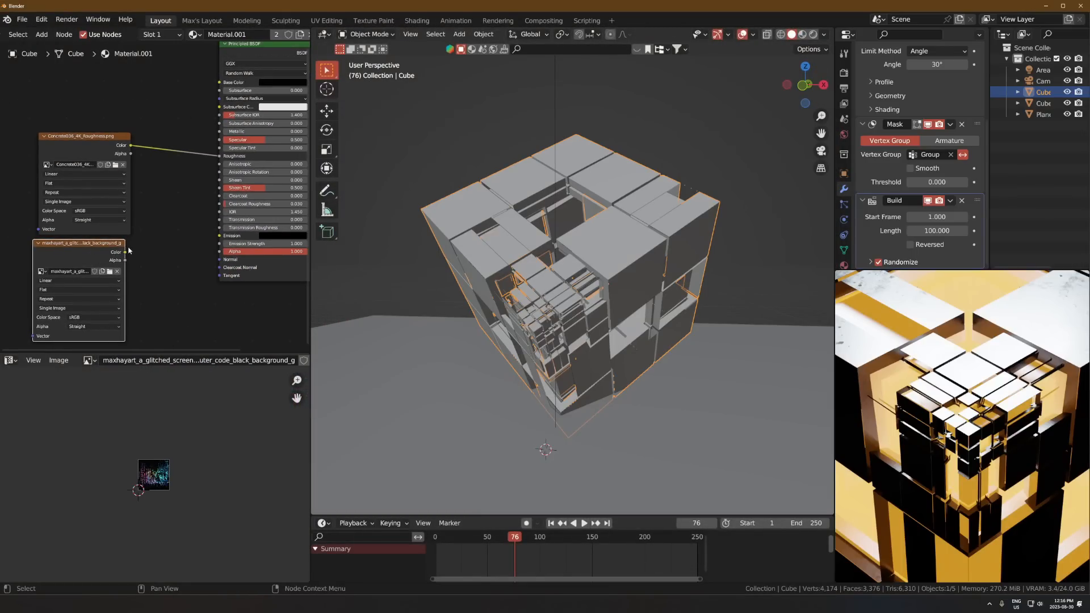
# Step: Move the glitch image texture node from the outer cube's material to the inner cube's Material.002
pyautogui.moveTo(375, 284); pyautogui.dragTo(366, 261, button='middle')
pyautogui.rightClick(75, 251)
pyautogui.click(75, 253)
pyautogui.press('Delete')
pyautogui.click(555, 205)
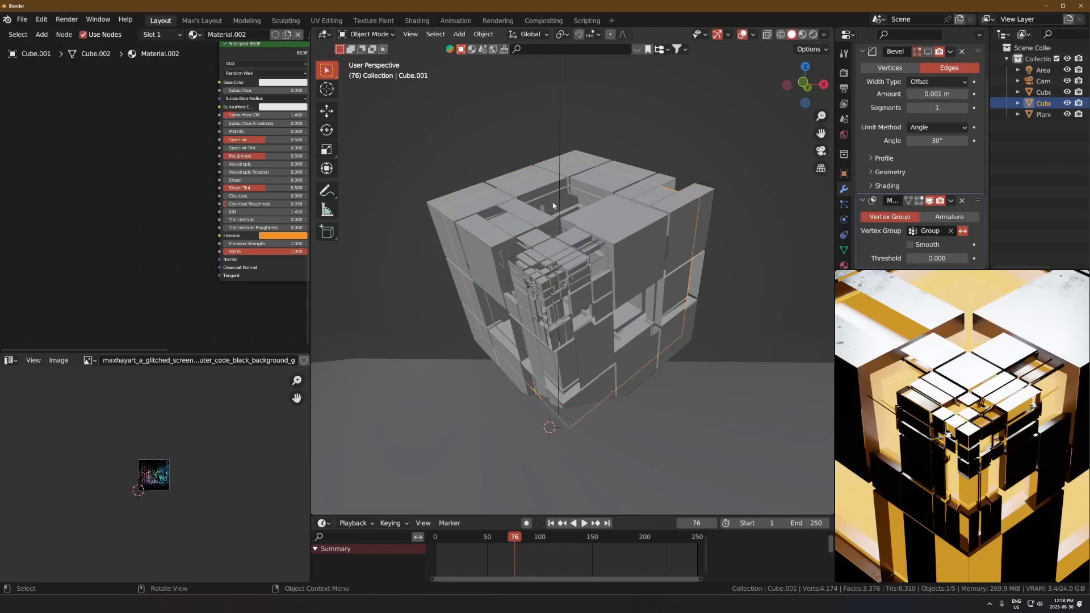
pyautogui.scroll(1, 185, 220)
pyautogui.hotkey('ctrl', 'v')
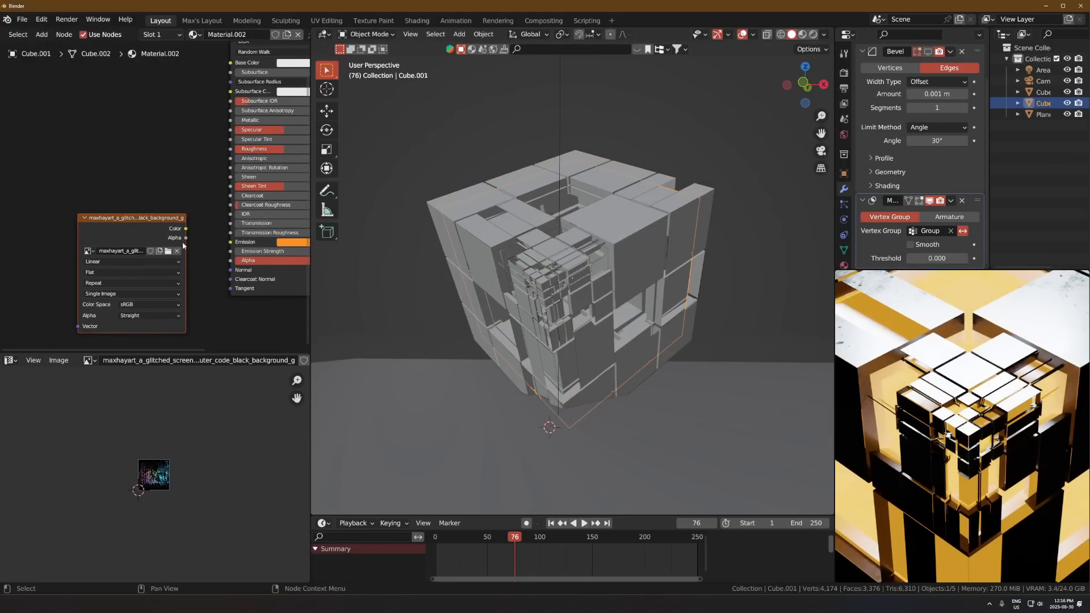
# Step: Drive the inner material's alpha from the glitch image through a Color Ramp, with the white stop near the middle and the black stop at 0.001
pyautogui.moveTo(186, 228); pyautogui.dragTo(231, 260)
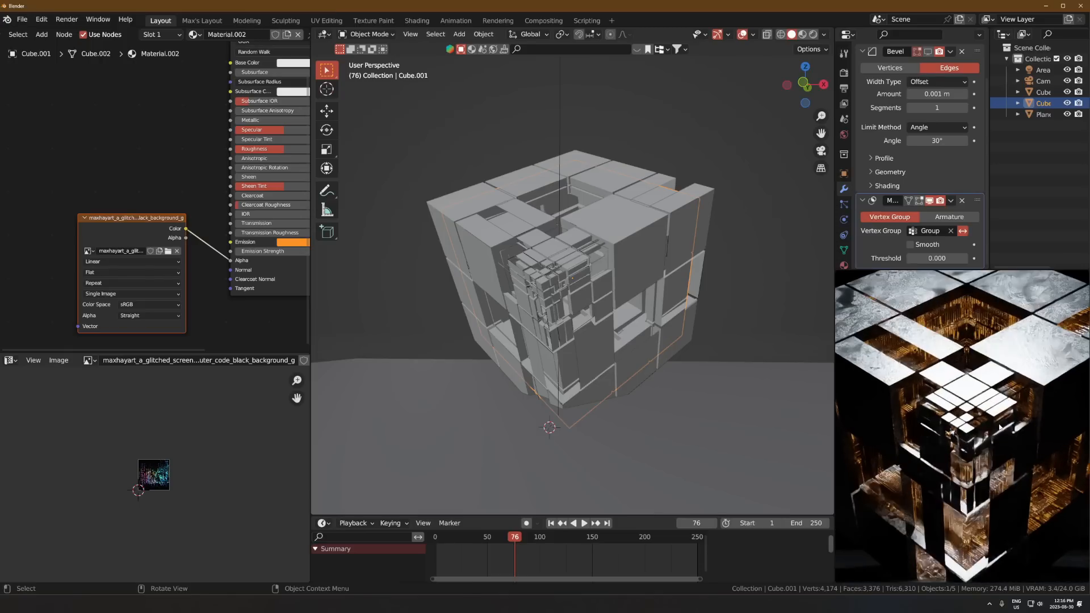
pyautogui.hotkey('shift', 'a')
pyautogui.click(217, 273)
pyautogui.write('col')
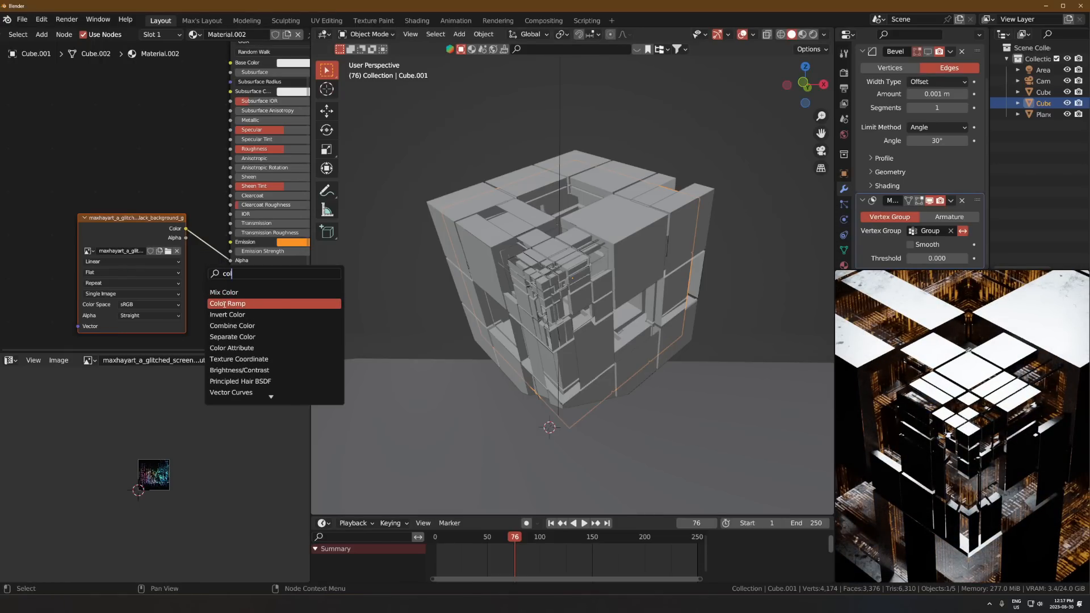
pyautogui.click(228, 304)
pyautogui.click(228, 285)
pyautogui.moveTo(228, 286); pyautogui.dragTo(123, 281, button='middle')
pyautogui.moveTo(229, 263); pyautogui.dragTo(112, 269)
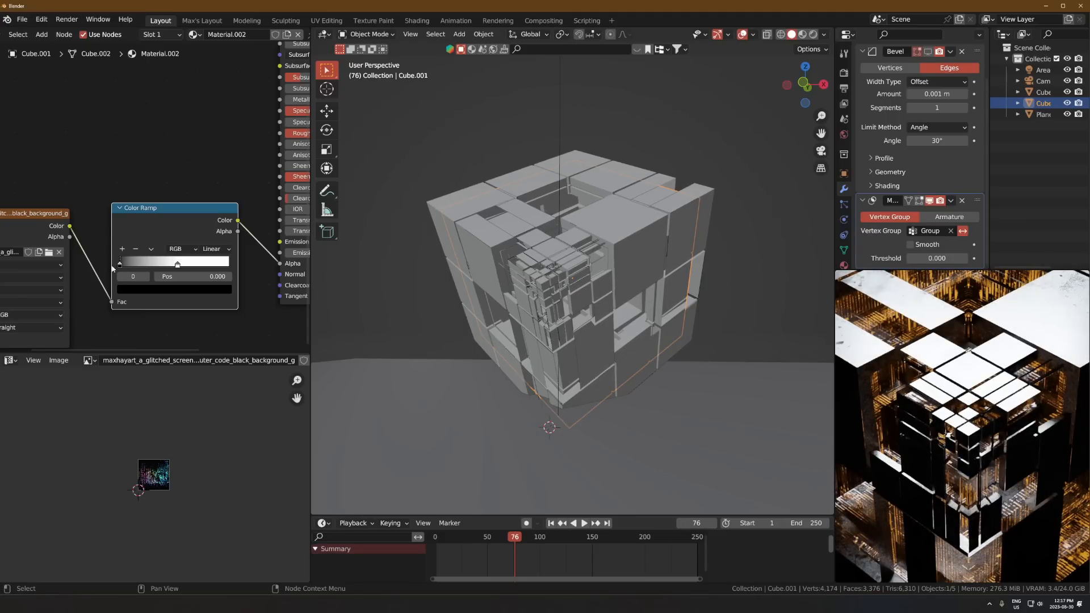
pyautogui.keyDown('shift'); pyautogui.moveTo(193, 276); pyautogui.dragTo(197, 277); pyautogui.keyUp('shift')
pyautogui.scroll(-3, 269, 269)
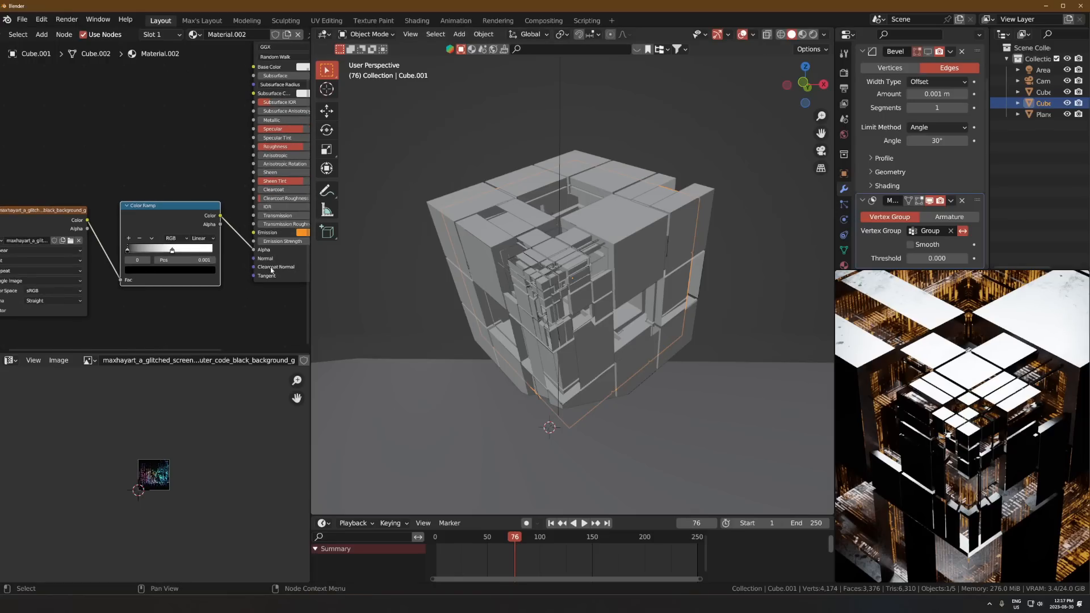
# Step: Set the inner material's emission strength to 10 and link the glitch image's colour to its emission
pyautogui.moveTo(269, 268); pyautogui.dragTo(179, 271, button='middle')
pyautogui.moveTo(225, 243); pyautogui.dragTo(259, 244)
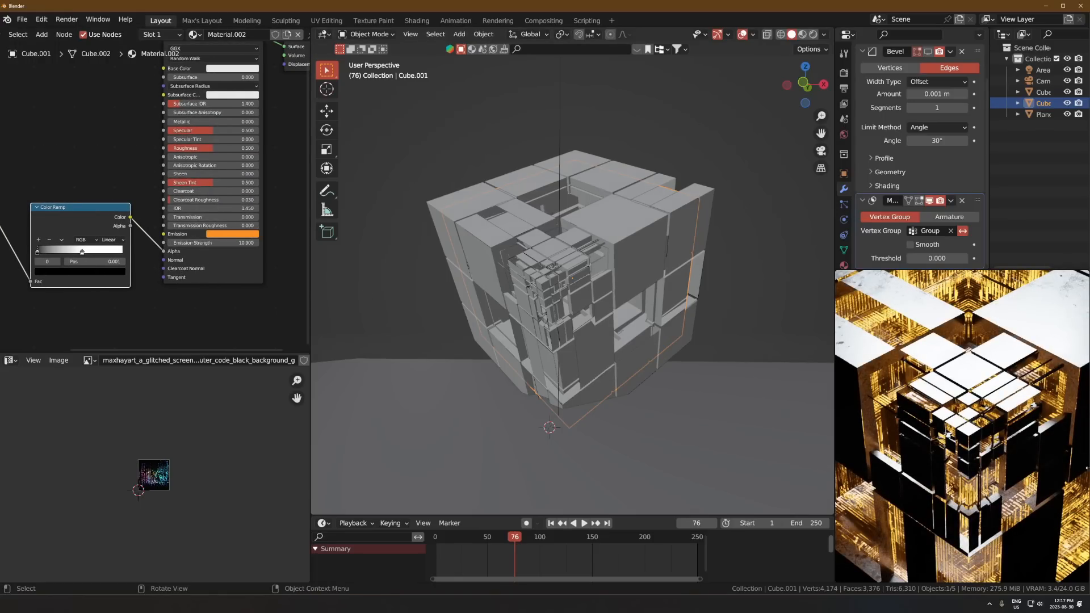
pyautogui.scroll(1, 149, 231)
pyautogui.scroll(-1, 149, 230)
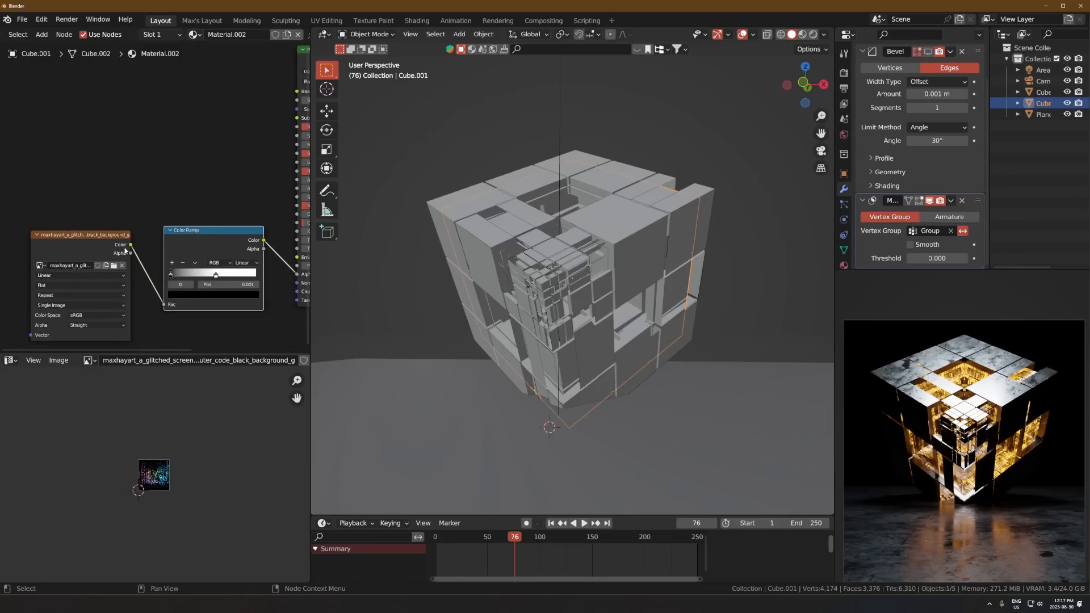
pyautogui.moveTo(47, 251); pyautogui.dragTo(213, 265)
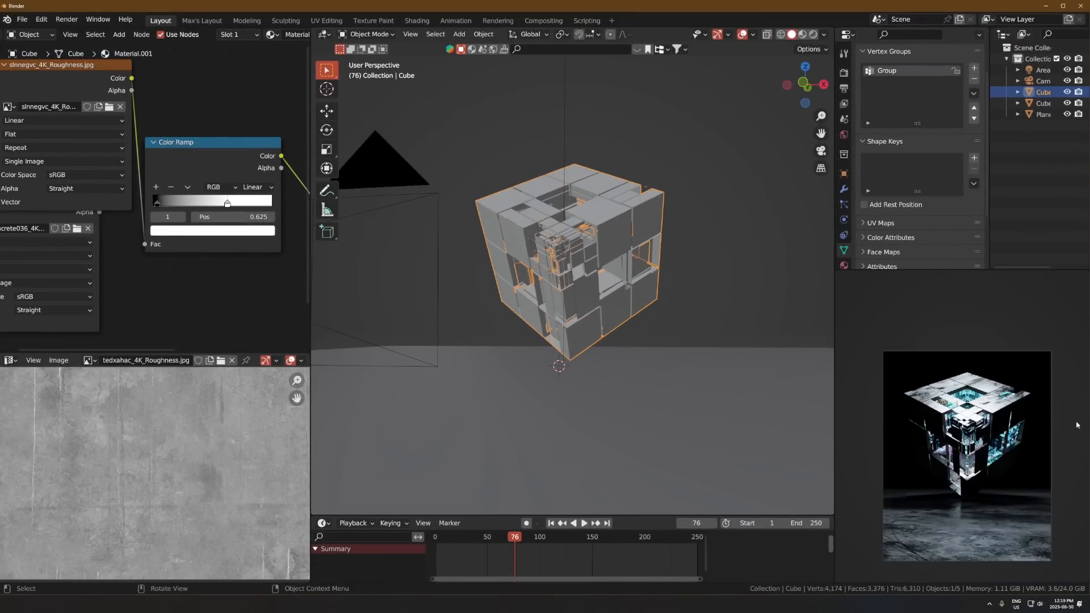
# Step: Add a new cube, scale it up to enclose the whole scene, and move it vertically
pyautogui.scroll(-5, 588, 288)
pyautogui.hotkey('shift', 'a')
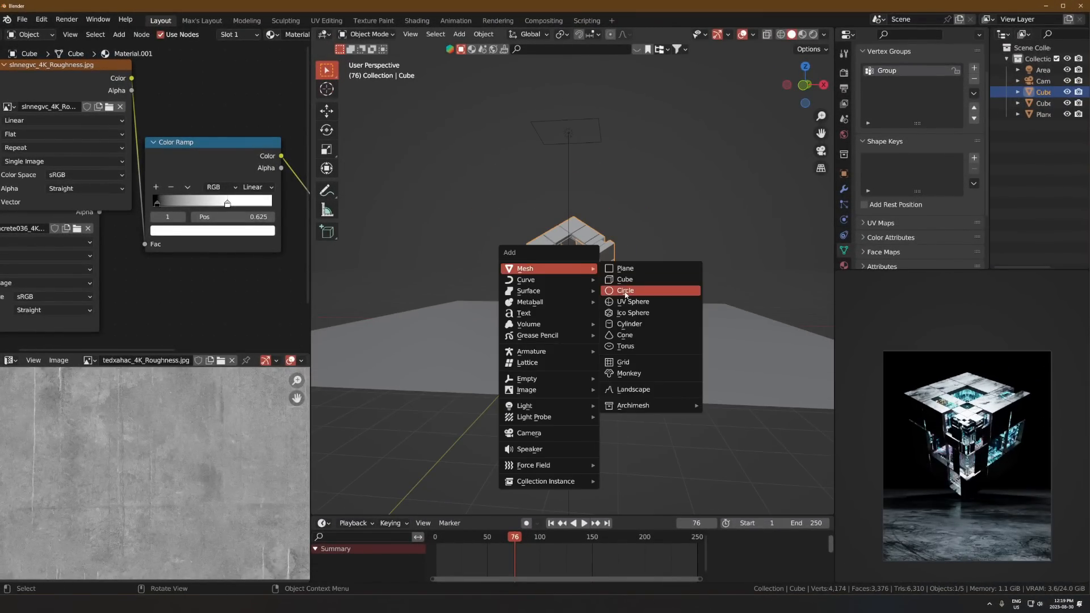
pyautogui.click(619, 288)
pyautogui.scroll(-4, 593, 304)
pyautogui.press('s')
pyautogui.click(462, 251)
pyautogui.scroll(-1, 576, 292)
pyautogui.press('g')
pyautogui.press('z')
pyautogui.click(579, 261)
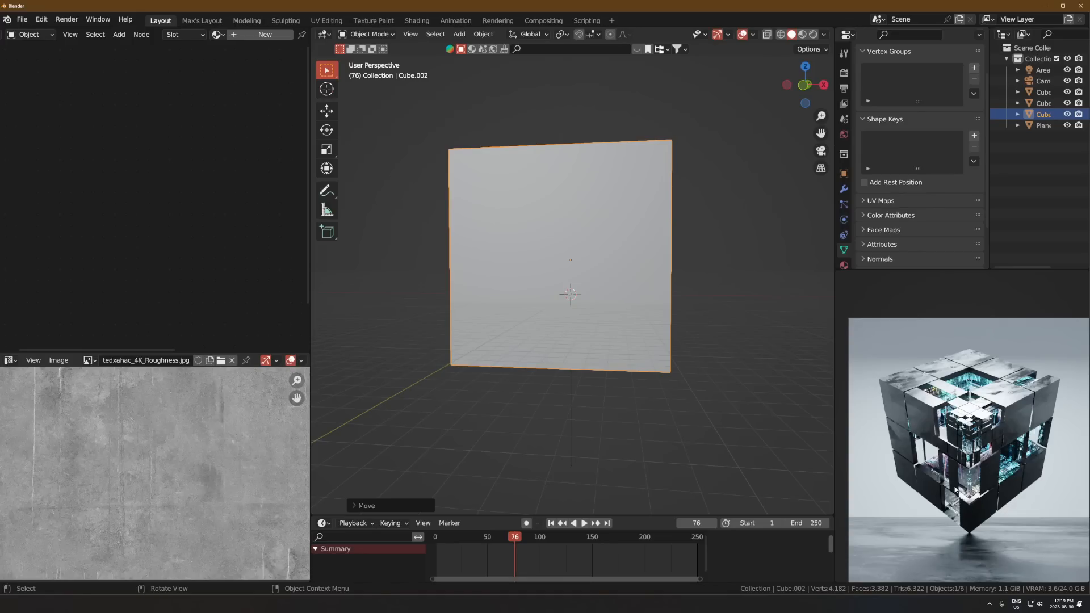
pyautogui.press('g')
pyautogui.press('z')
pyautogui.click(528, 191)
pyautogui.hotkey('ctrl', 'z')
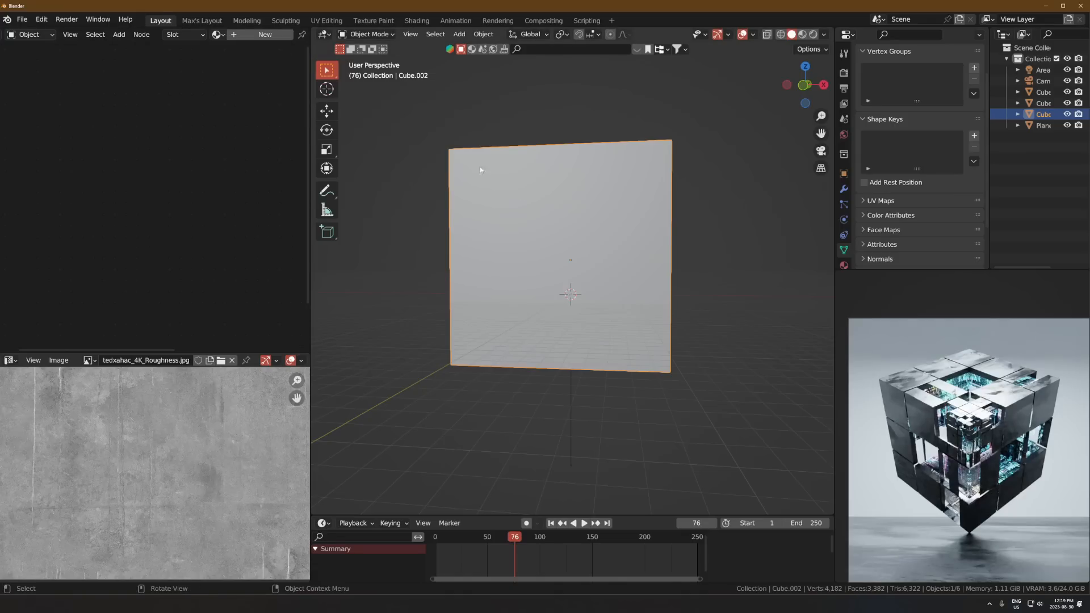
# Step: Give the enclosing cube a new material and delete its Principled BSDF node
pyautogui.click(272, 38)
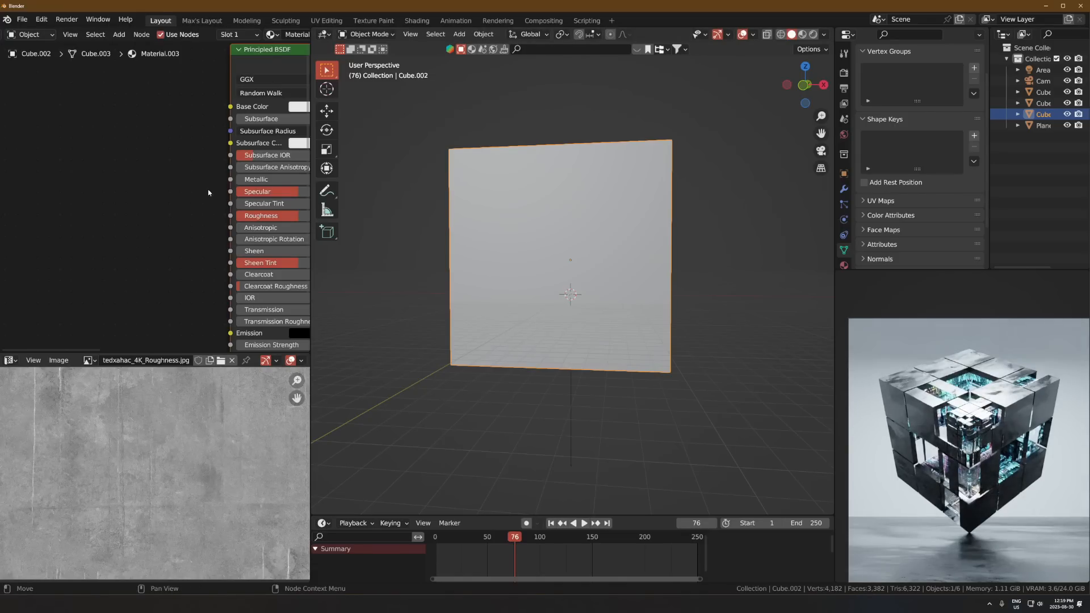
pyautogui.moveTo(223, 102); pyautogui.dragTo(104, 185, button='middle')
pyautogui.scroll(-3, 103, 181)
pyautogui.click(163, 150)
pyautogui.press('x')
# Step: Add a Volume Scatter node, link it to the material output's Volume, and set its density to 0.005
pyautogui.hotkey('shift', 'a')
pyautogui.click(155, 156)
pyautogui.write('sca')
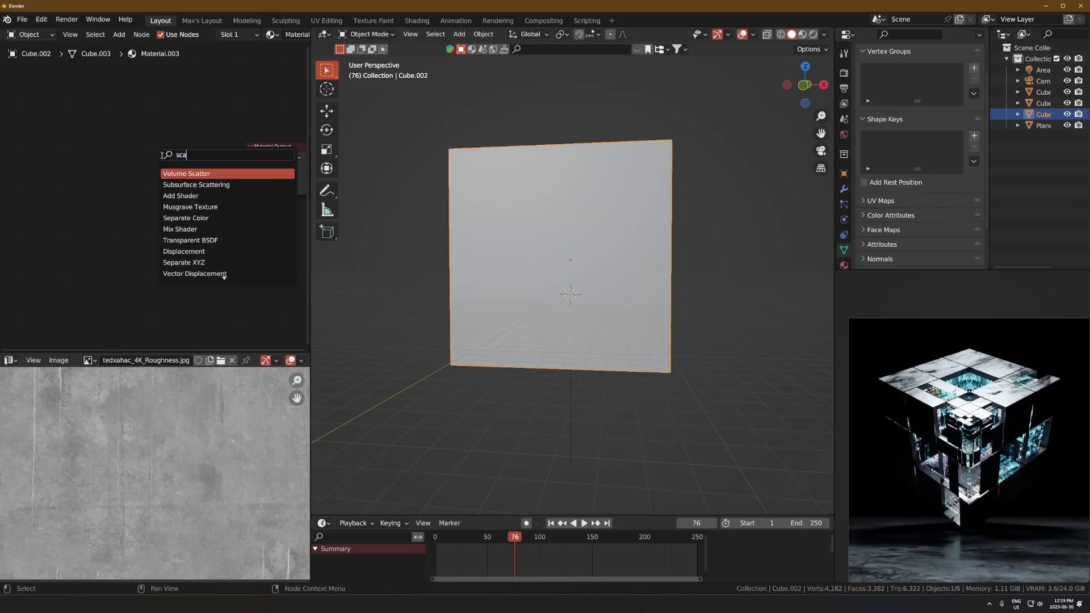
pyautogui.press('Return')
pyautogui.click(207, 170)
pyautogui.moveTo(215, 166); pyautogui.dragTo(168, 183)
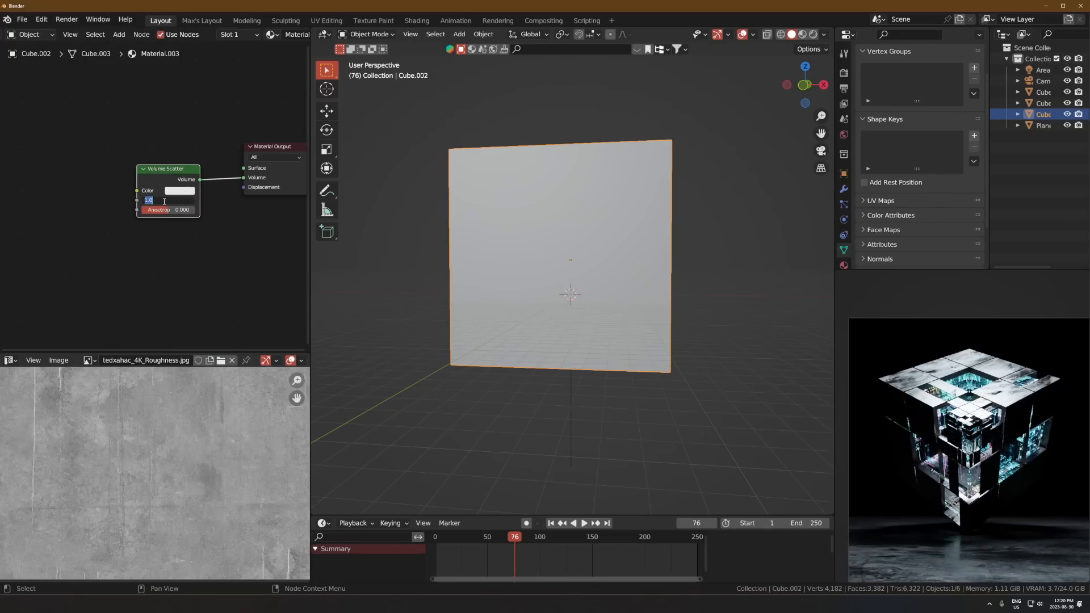
pyautogui.press('Return')
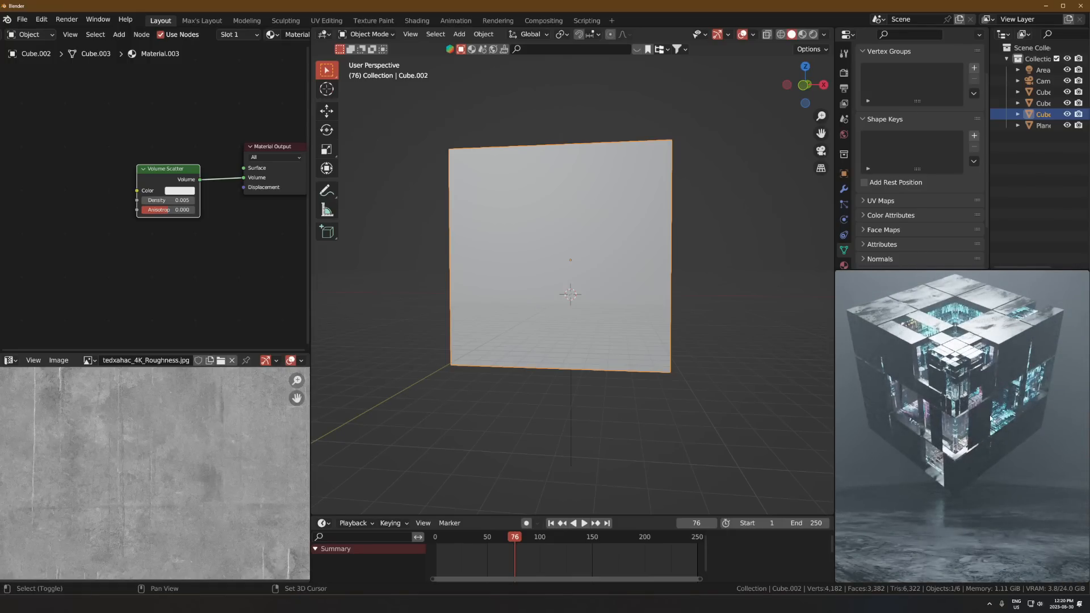
# Step: Set the Volume Scatter node's anisotropy to about 0.884
pyautogui.scroll(1, 199, 244)
pyautogui.scroll(3, 200, 244)
pyautogui.moveTo(198, 267); pyautogui.dragTo(176, 267, button='middle')
pyautogui.moveTo(154, 217); pyautogui.dragTo(192, 217)
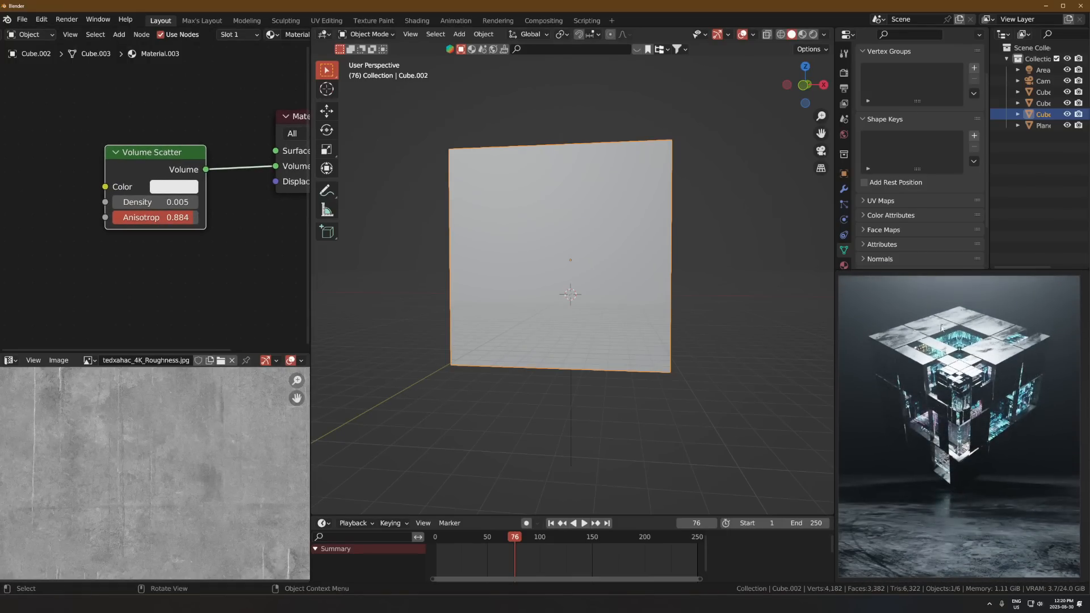
# Step: Display the enclosing fog cube as Bounds in the viewport
pyautogui.press('d')
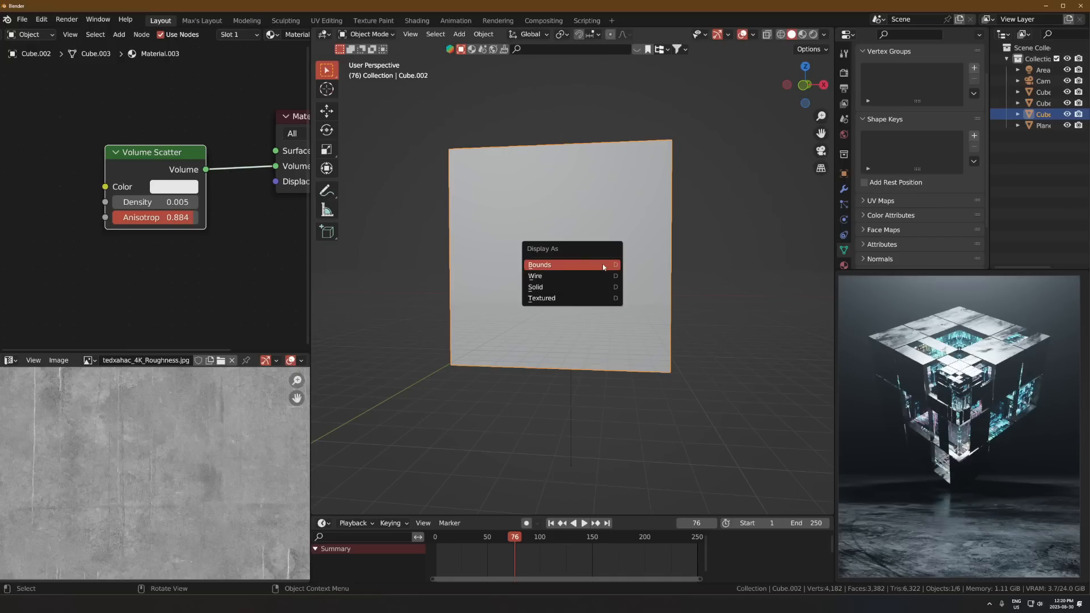
pyautogui.click(604, 267)
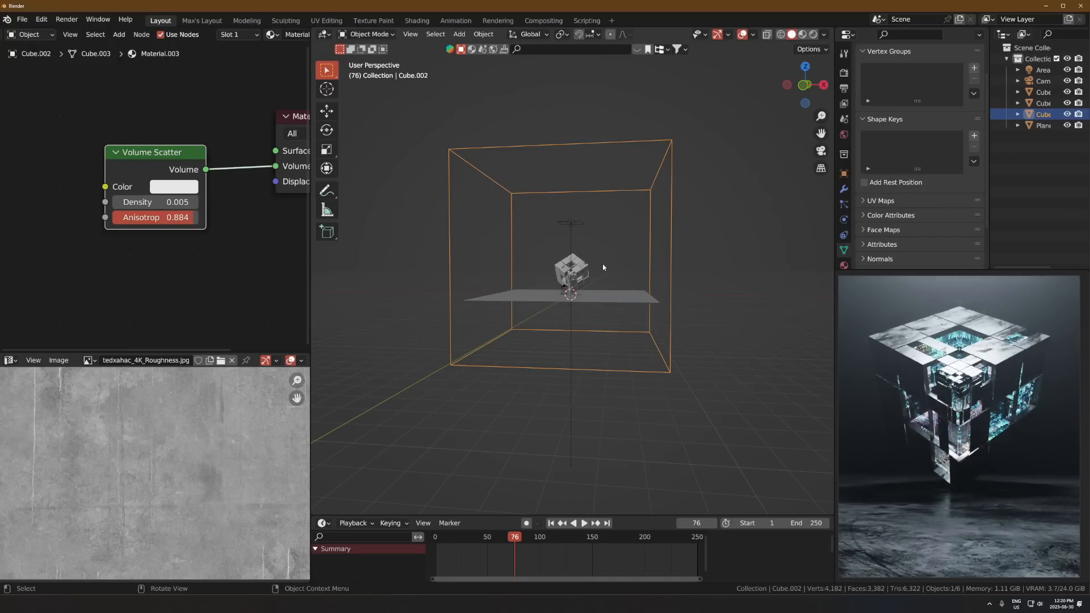
pyautogui.press('d')
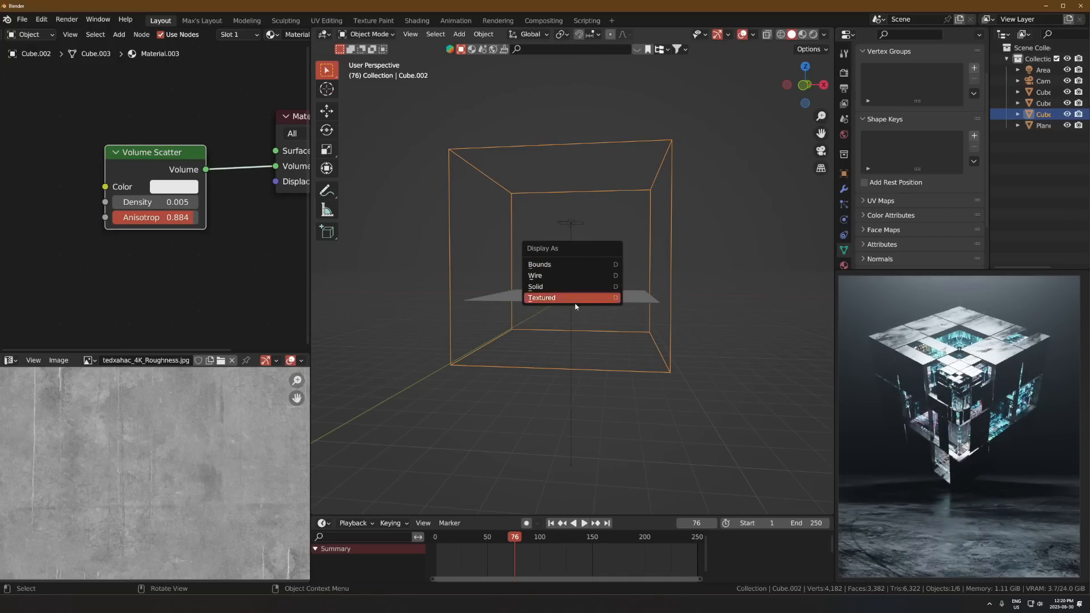
# Step: In the fog cube's Viewport Display properties, switch Display As to Textured and back to Bounds
pyautogui.click(843, 174)
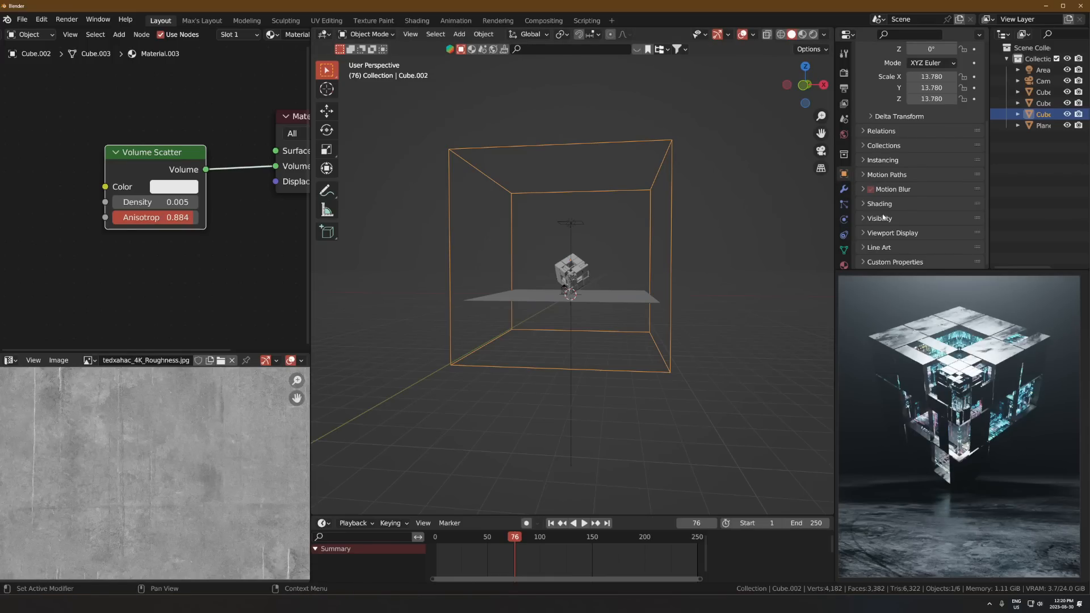
pyautogui.click(888, 233)
pyautogui.scroll(-5, 897, 215)
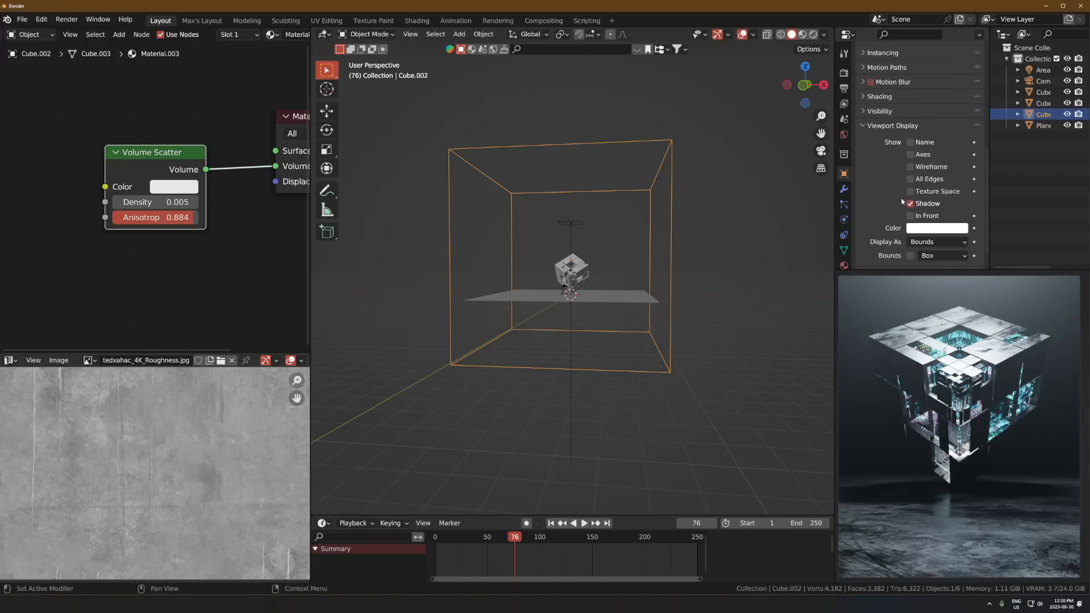
pyautogui.click(929, 245)
pyautogui.click(926, 292)
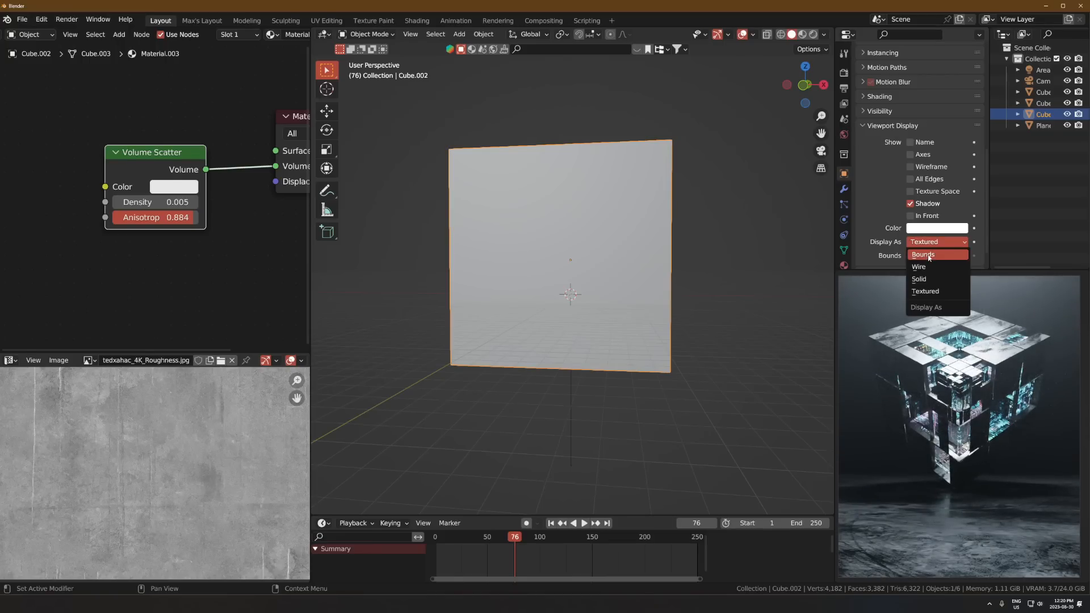
pyautogui.click(929, 256)
pyautogui.rightClick(934, 244)
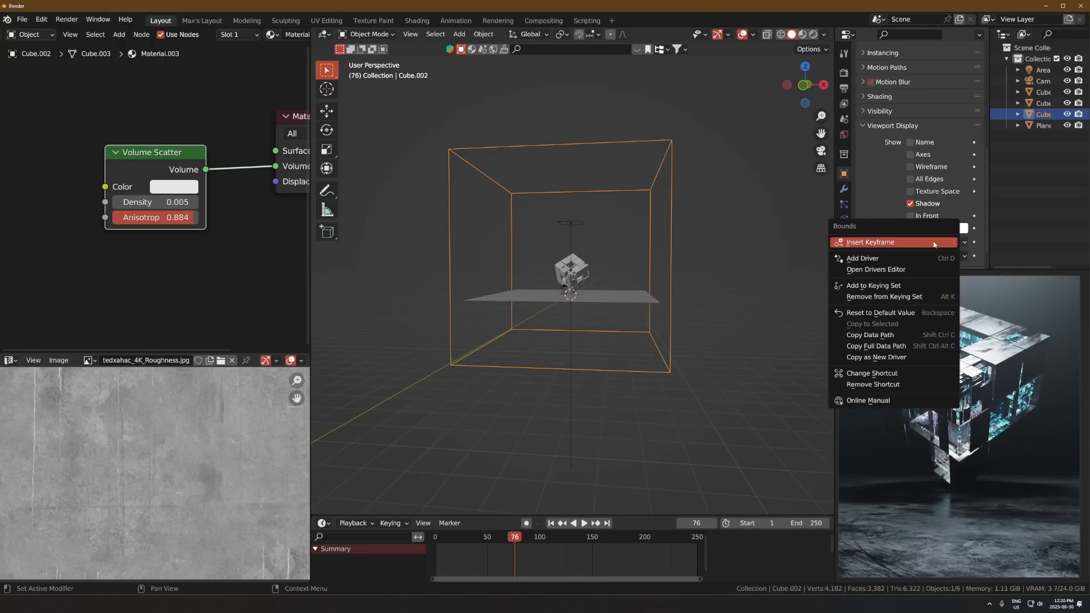
pyautogui.click(885, 384)
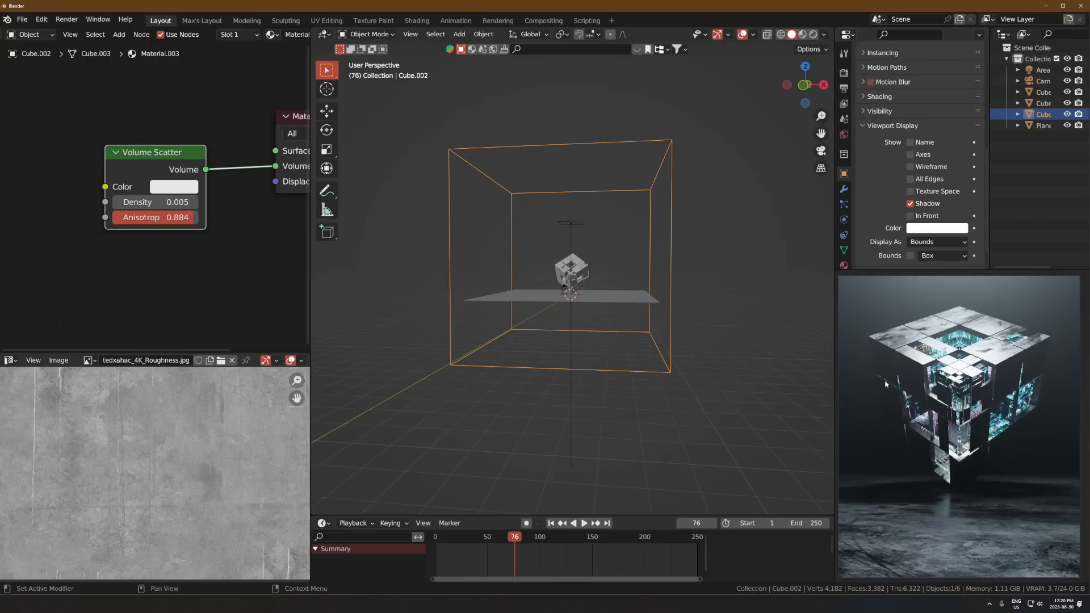
# Step: Toggle the fog cube's viewport display to Textured and return it to Bounds using the Display As shortcut menu
pyautogui.press('d')
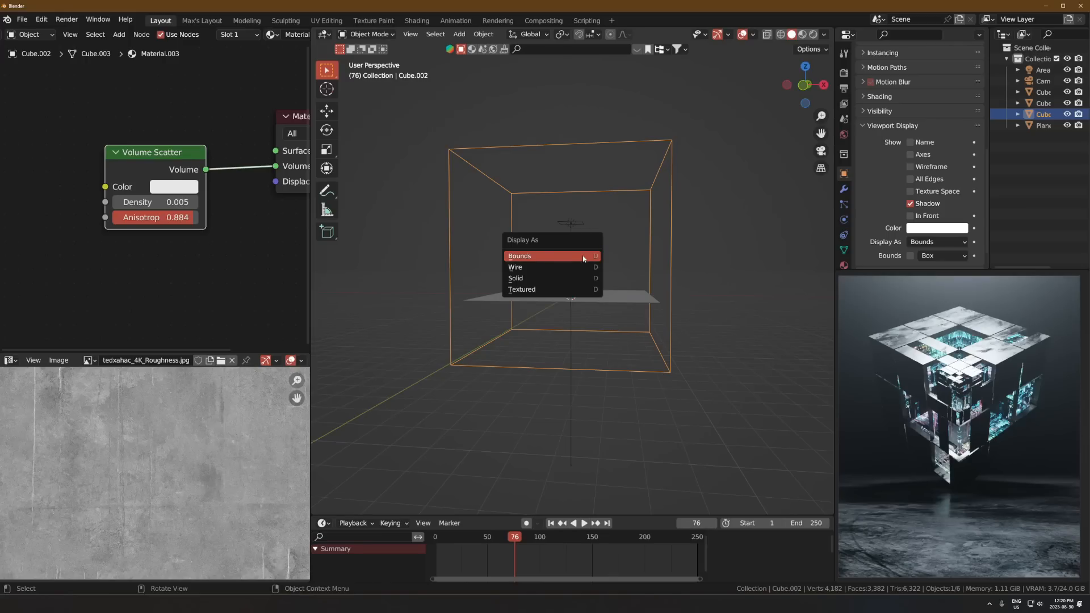
pyautogui.click(583, 256)
pyautogui.scroll(3, 611, 290)
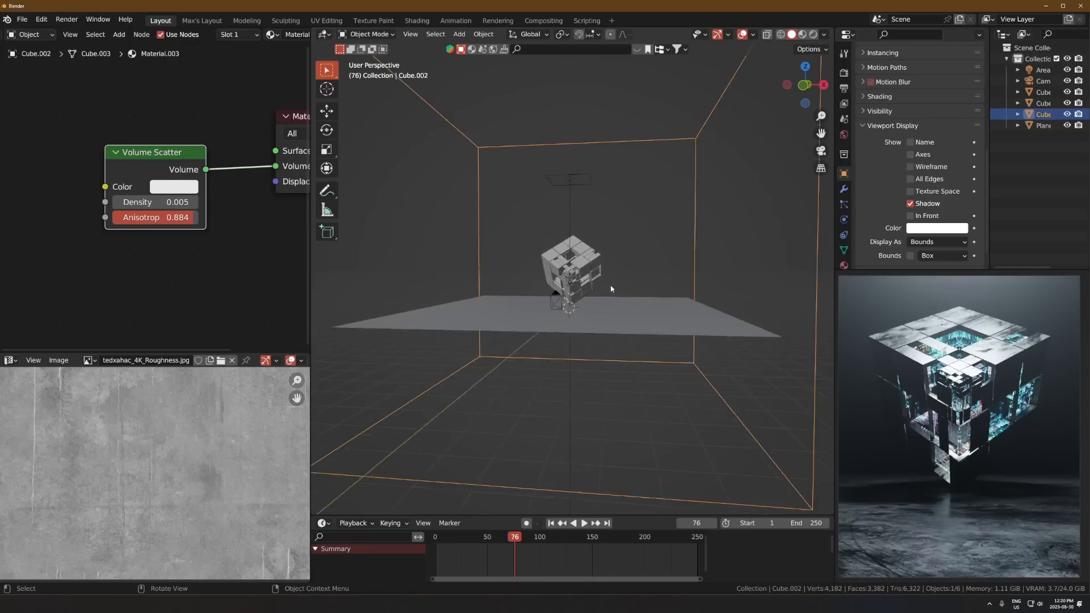
pyautogui.press('d')
pyautogui.click(548, 293)
pyautogui.press('d')
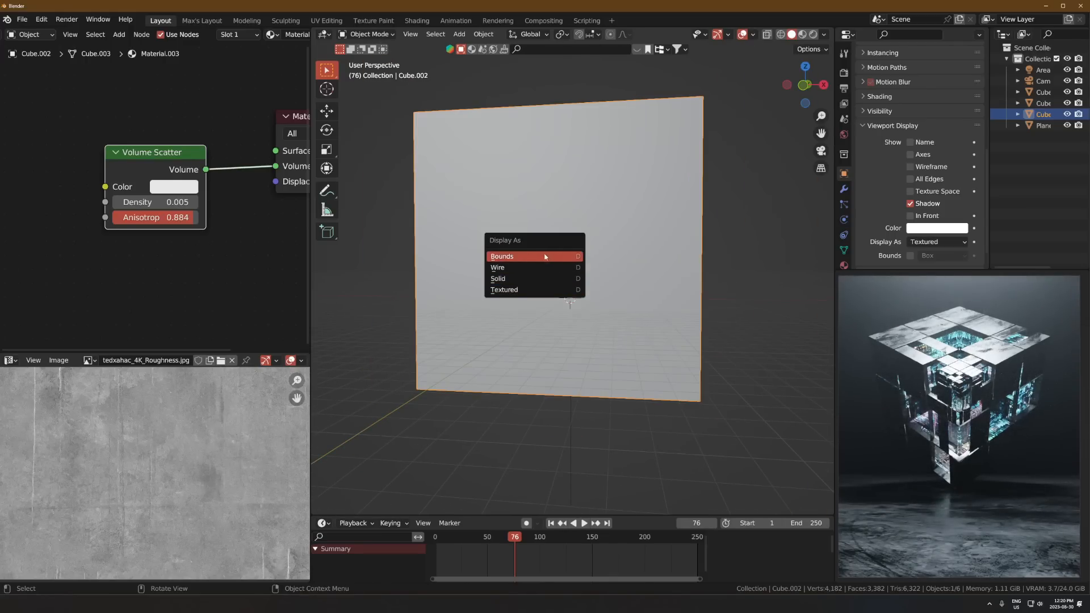
pyautogui.click(545, 256)
pyautogui.scroll(3, 618, 320)
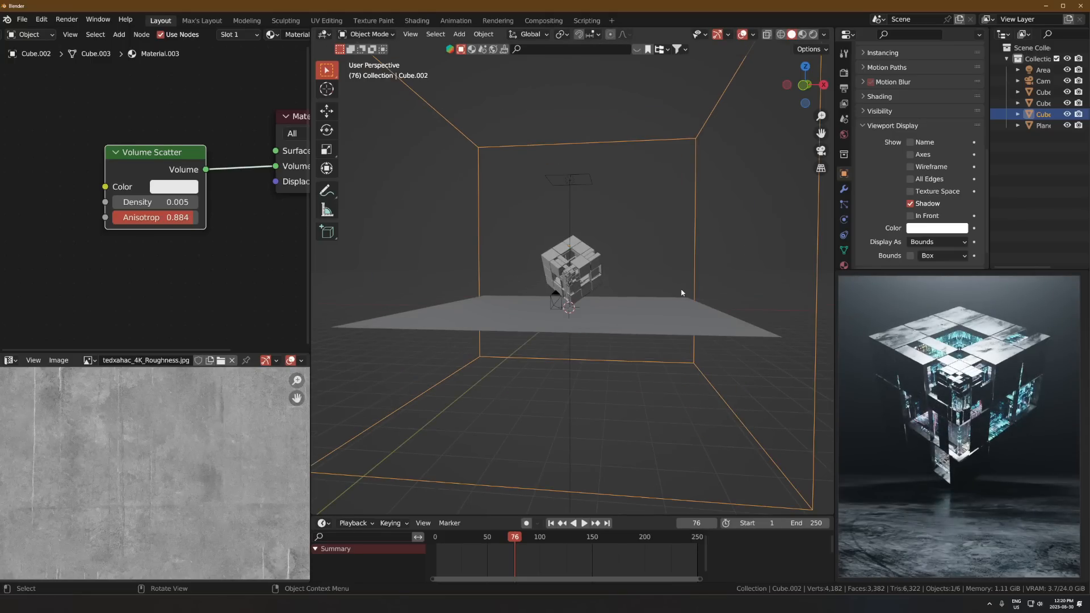
# Step: Duplicate the panelled cube in place and scale the copy down to about 0.65
pyautogui.click(559, 295)
pyautogui.moveTo(635, 278); pyautogui.dragTo(657, 326, button='middle')
pyautogui.press('KP_Decimal')
pyautogui.scroll(-4, 657, 278)
pyautogui.scroll(3, 657, 326)
pyautogui.hotkey('shift', 'd')
pyautogui.rightClick(730, 267)
pyautogui.press('s')
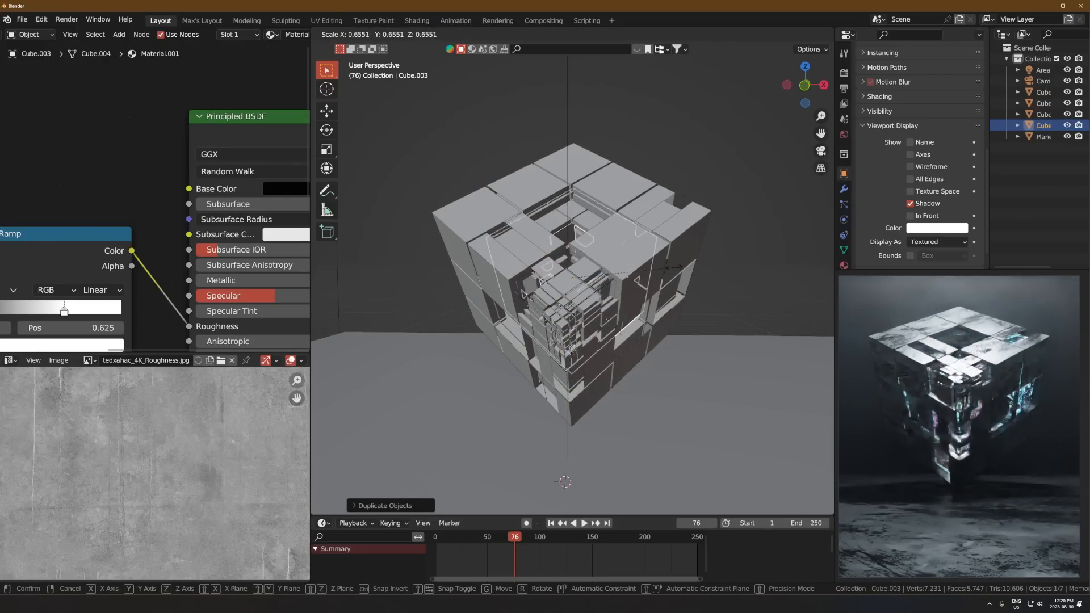
pyautogui.click(675, 267)
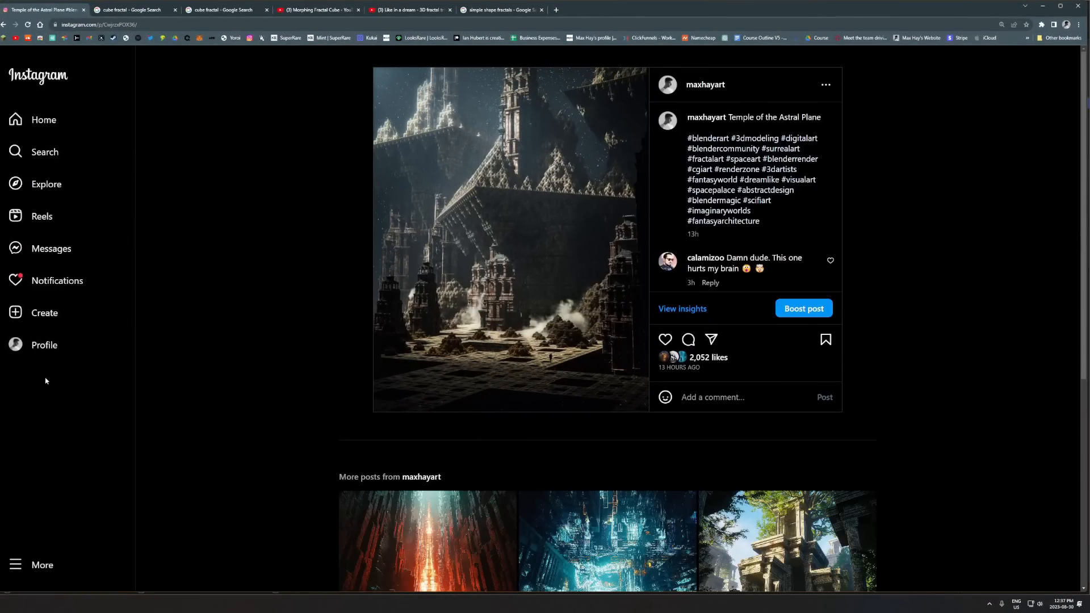
# Step: Browse the artist's Instagram gallery for reference artwork and examine the post titled THE KEEPER
pyautogui.scroll(-20, 365, 348)
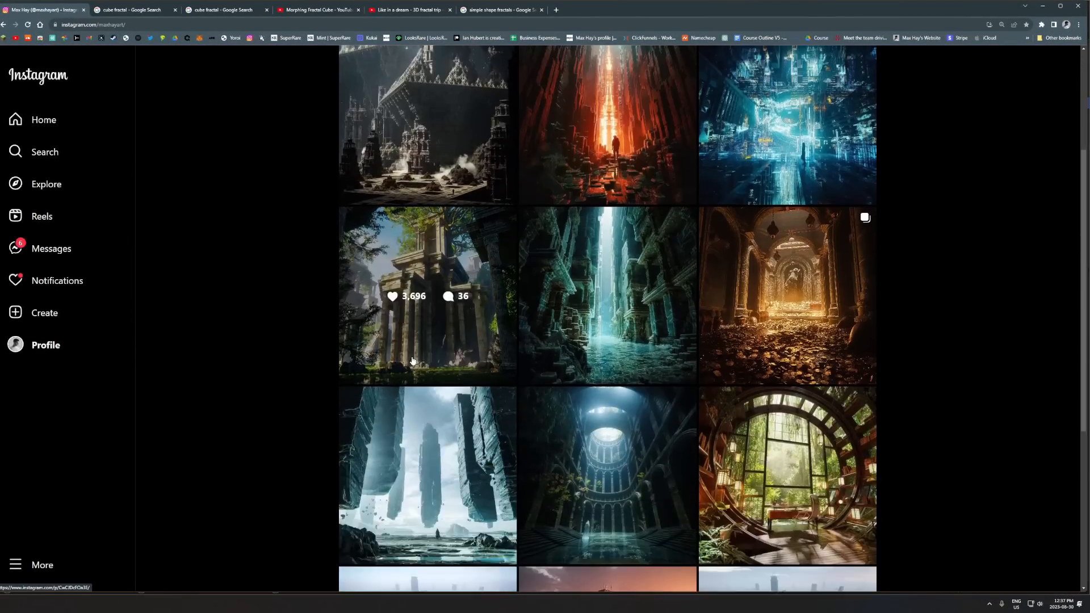
pyautogui.scroll(-10, 353, 375)
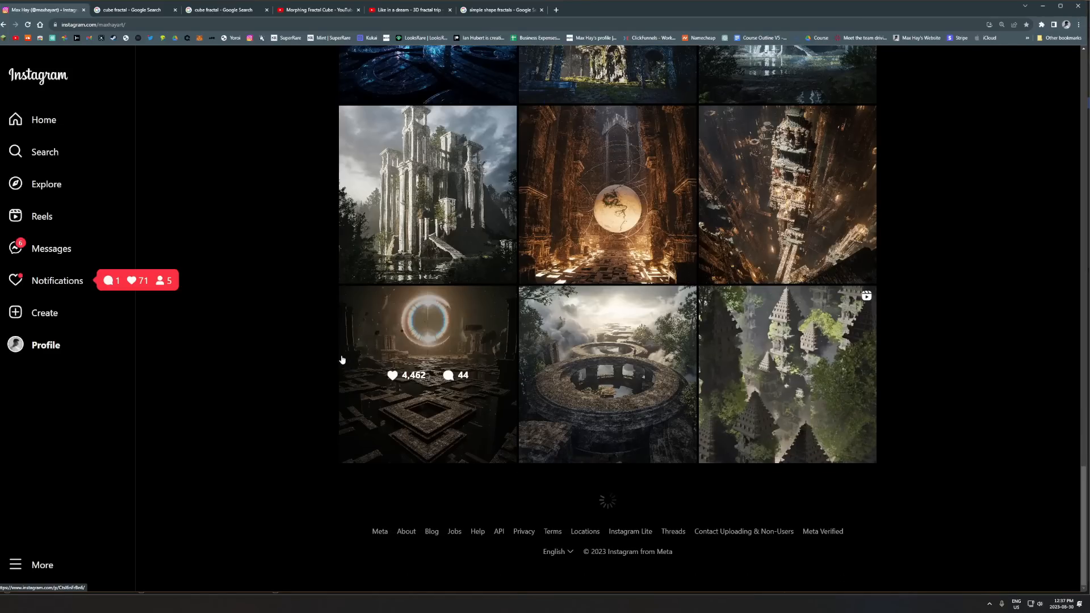
pyautogui.scroll(-15, 353, 354)
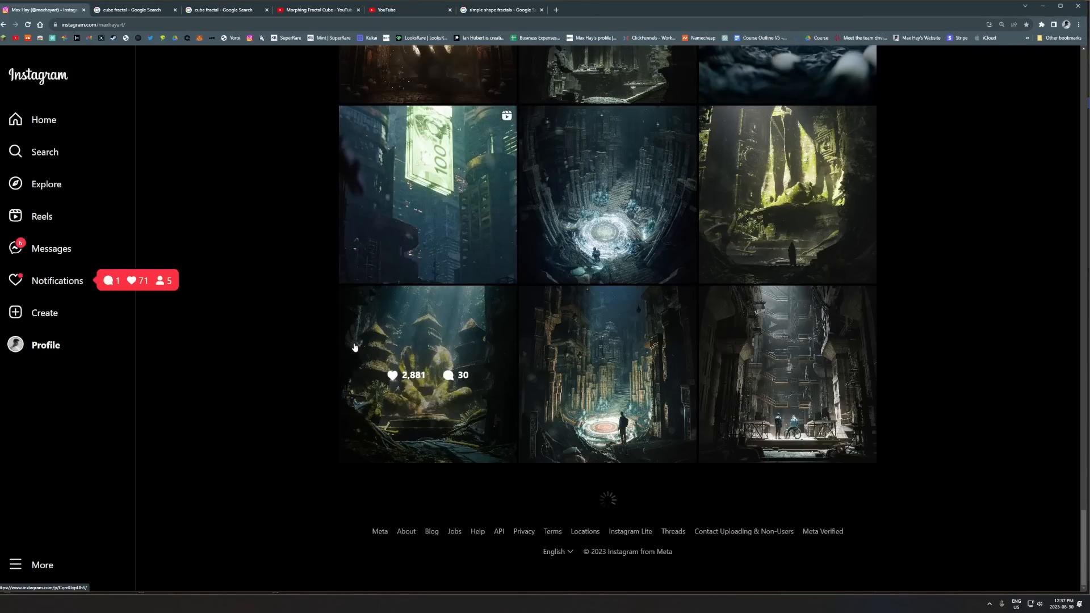
pyautogui.scroll(-15, 352, 350)
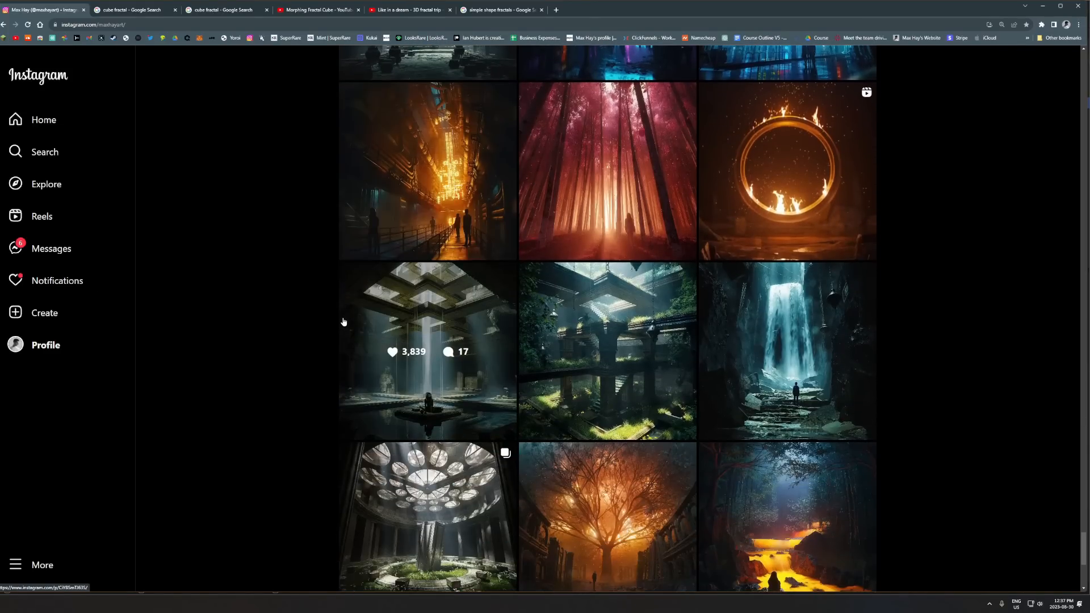
pyautogui.scroll(-15, 343, 322)
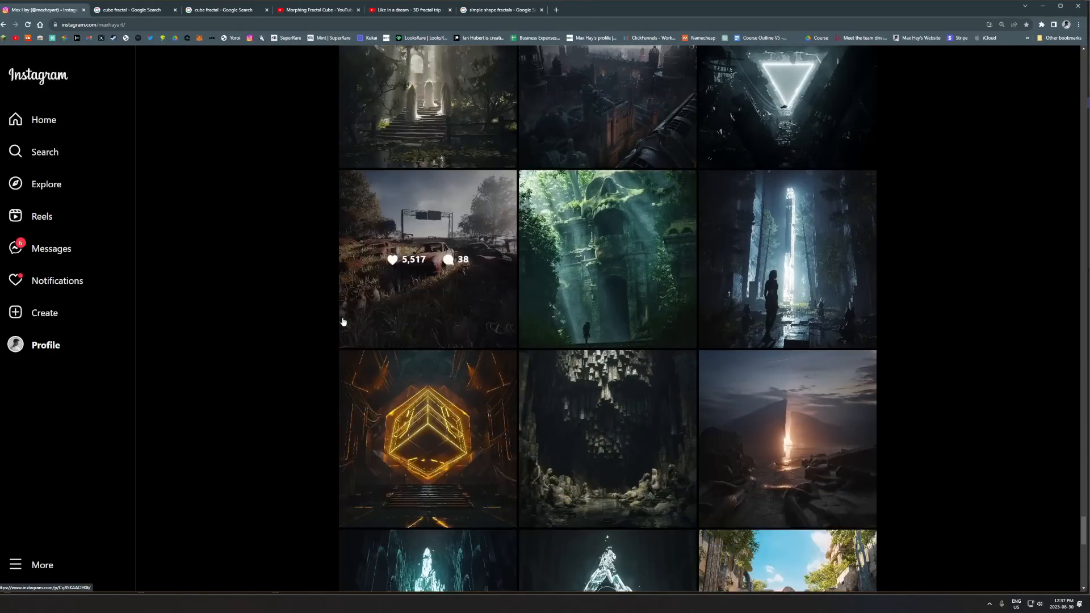
pyautogui.scroll(-6, 342, 323)
pyautogui.scroll(5, 342, 323)
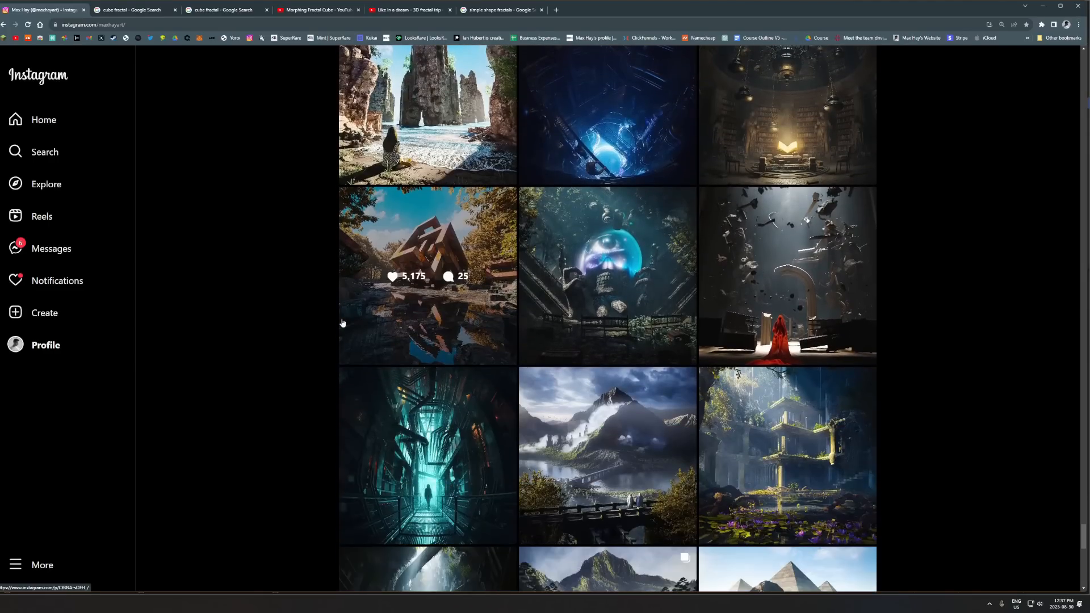
pyautogui.scroll(-7, 343, 324)
pyautogui.scroll(-5, 343, 324)
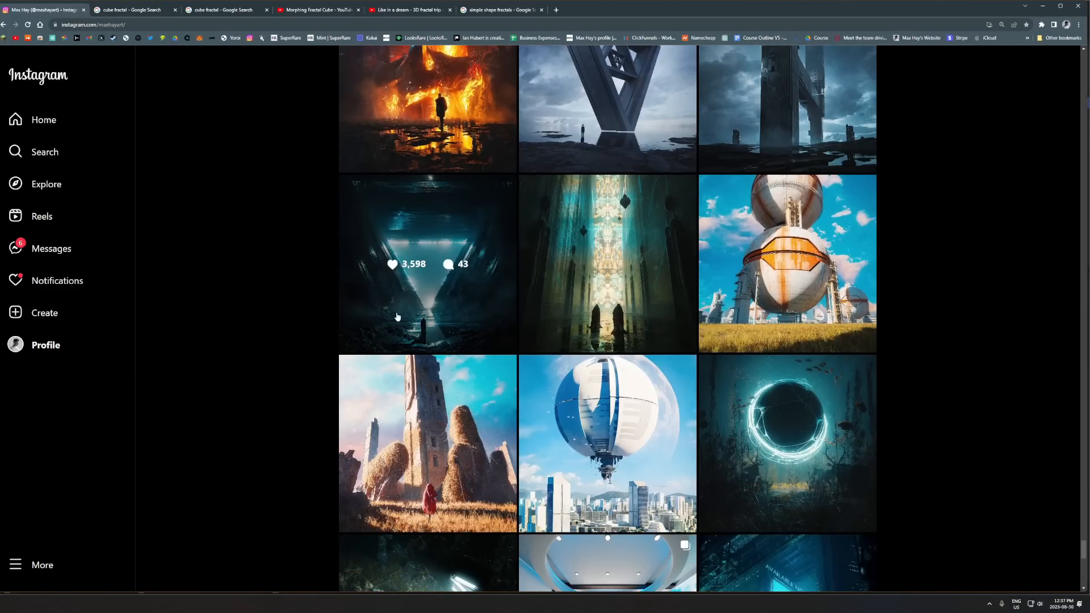
pyautogui.click(341, 335)
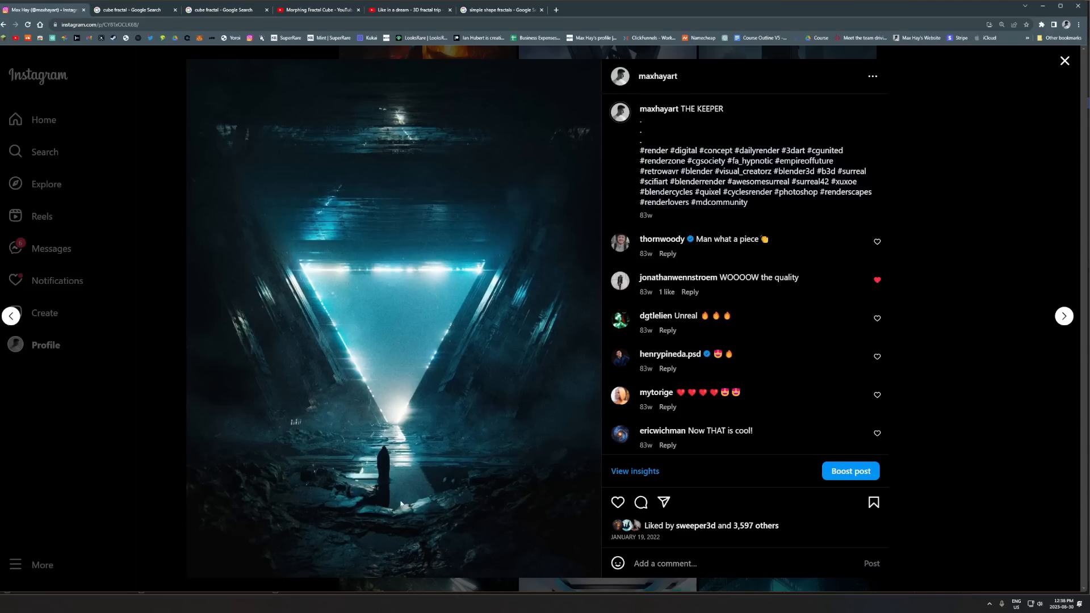
pyautogui.click(1044, 6)
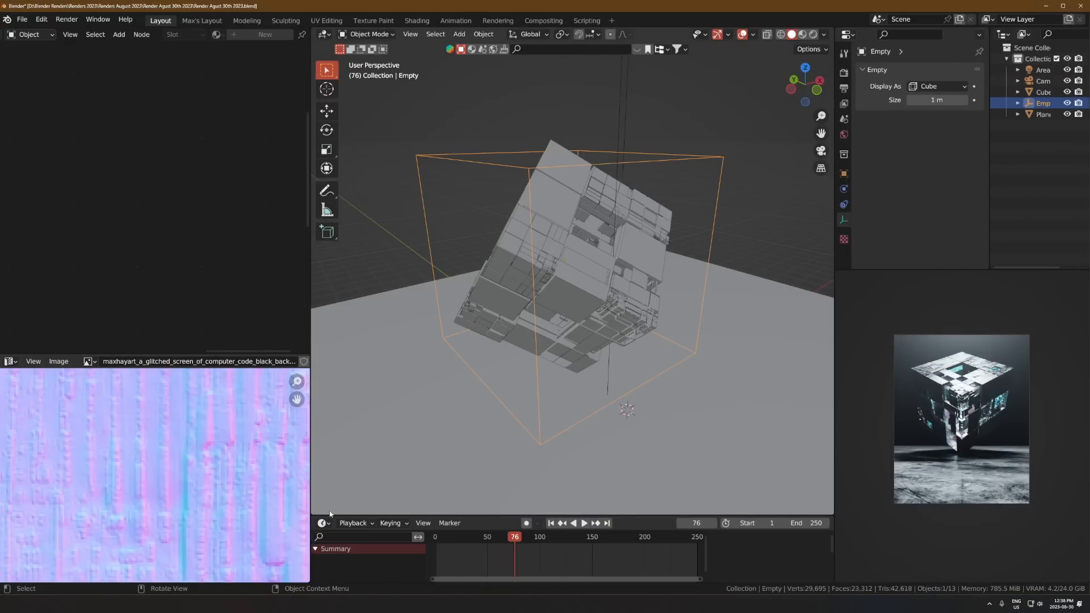
# Step: Switch to Quixel Bridge, clear the Purchased filter, search for "rock", and limit the results to Surfaces
pyautogui.hotkey('alt', 'Tab')
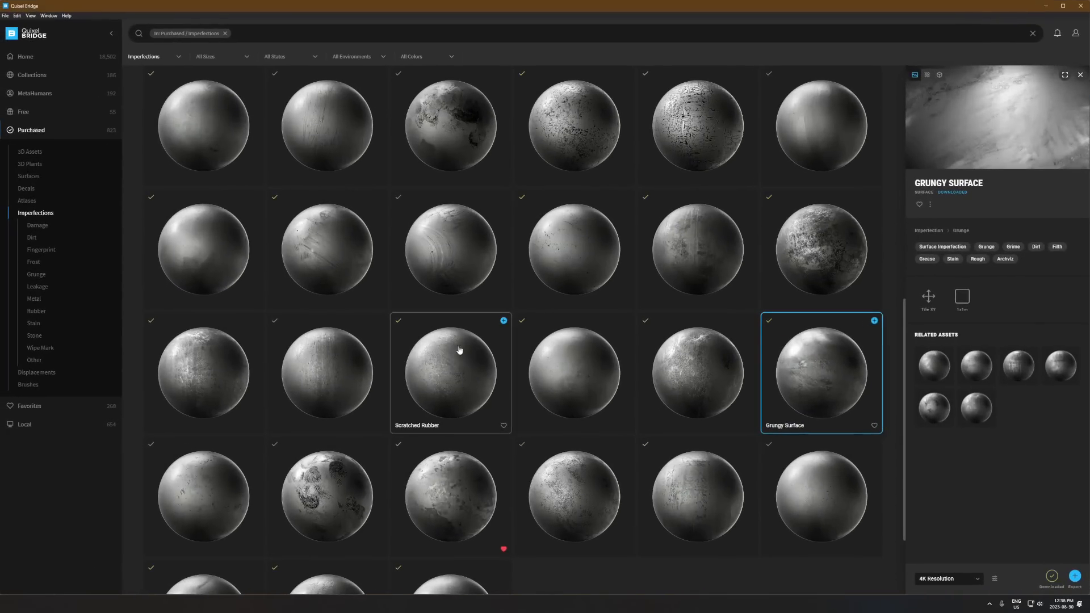
pyautogui.click(46, 140)
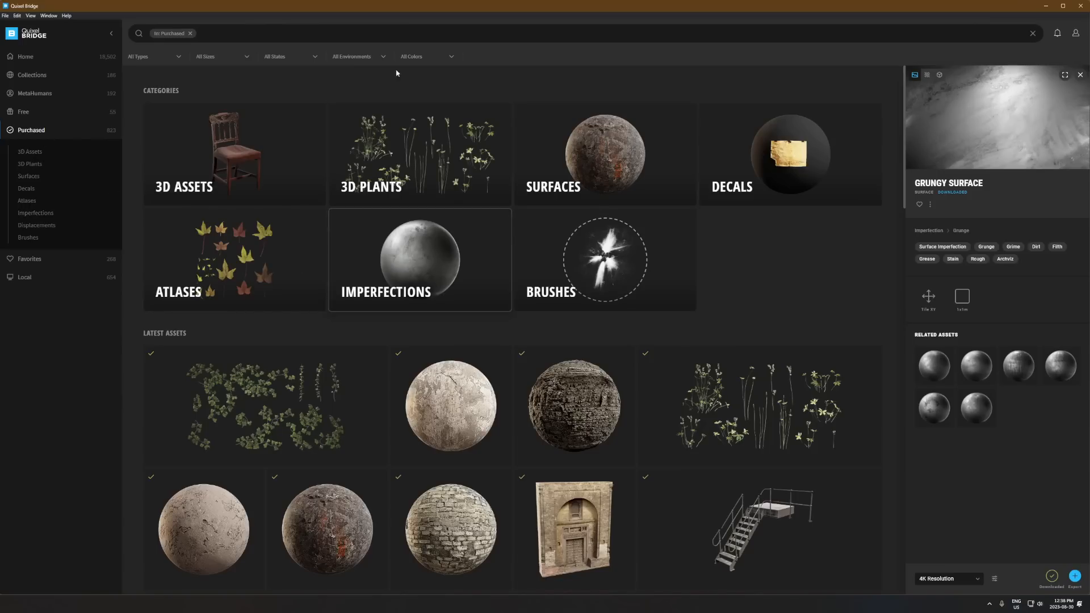
pyautogui.click(190, 33)
pyautogui.write('rock')
pyautogui.press('Return')
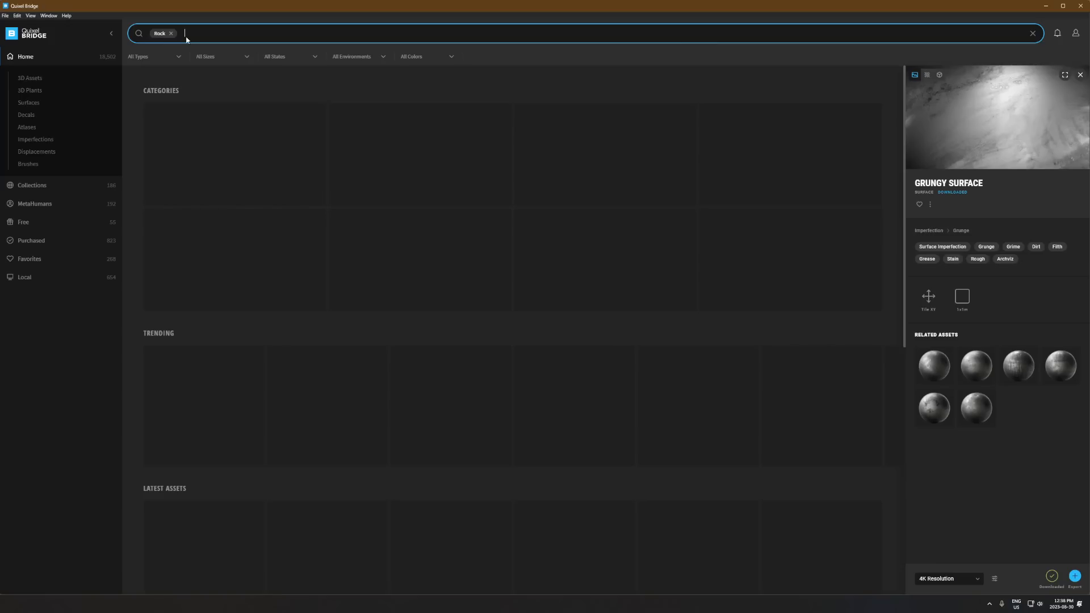
pyautogui.click(571, 166)
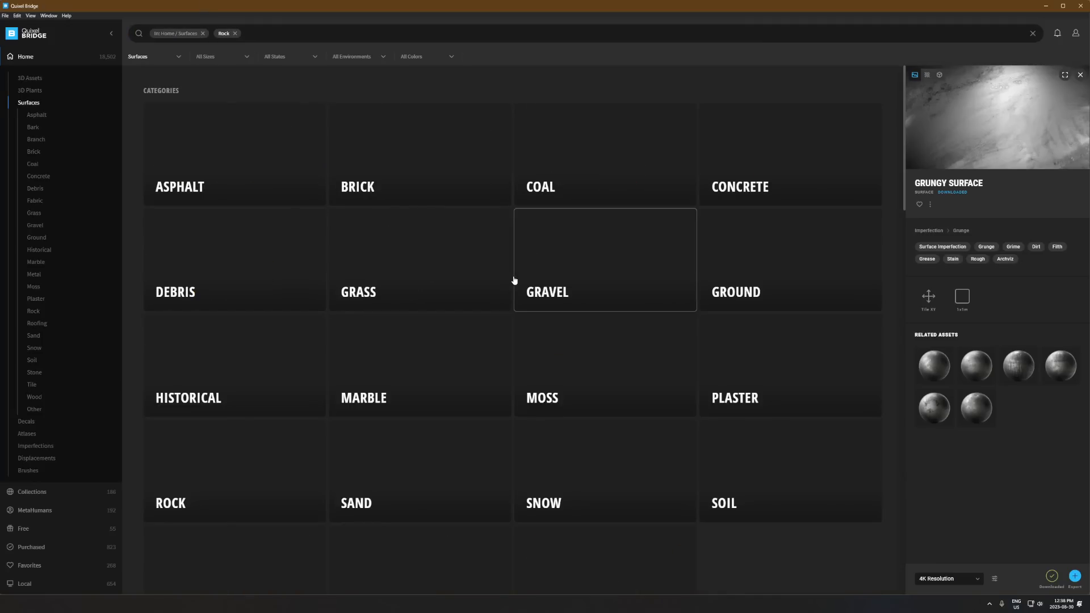
# Step: Export the Cracked Nordic Coastal Rock surface at 4K resolution to Blender and switch back to the scene
pyautogui.scroll(-2, 379, 398)
pyautogui.scroll(-15, 379, 399)
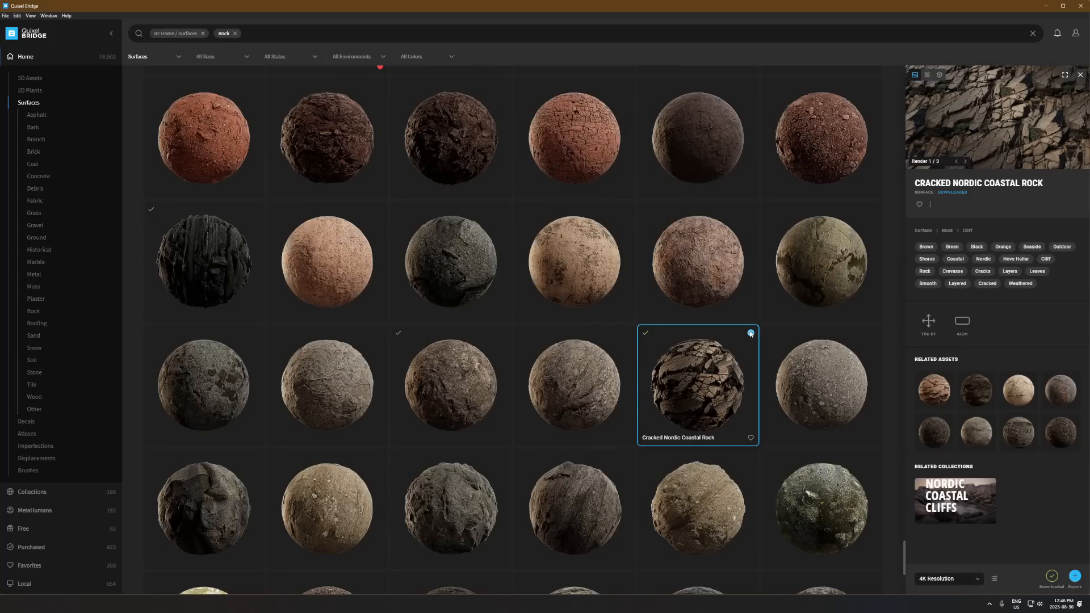
pyautogui.click(751, 333)
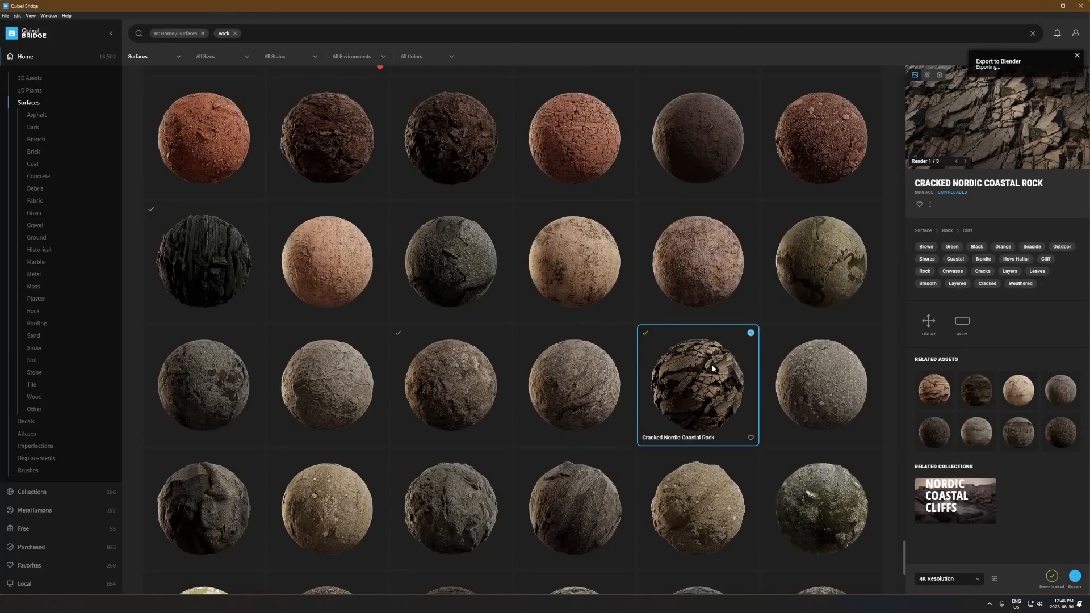
pyautogui.click(1046, 8)
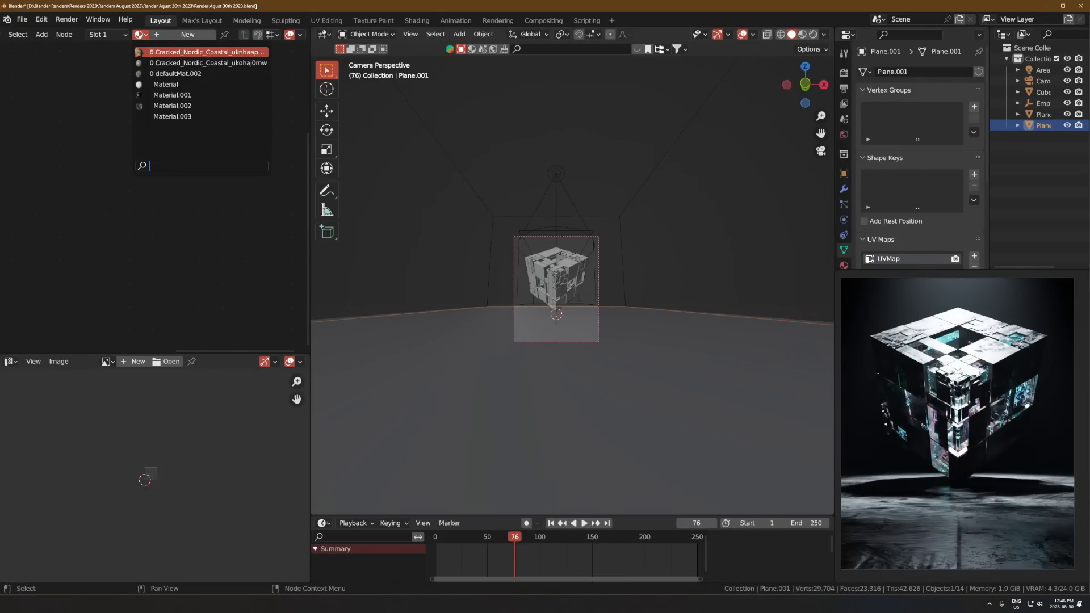
# Step: Assign the existing Cracked_Nordic_Coastal_ukohaj0mw material to the ground plane
pyautogui.click(155, 63)
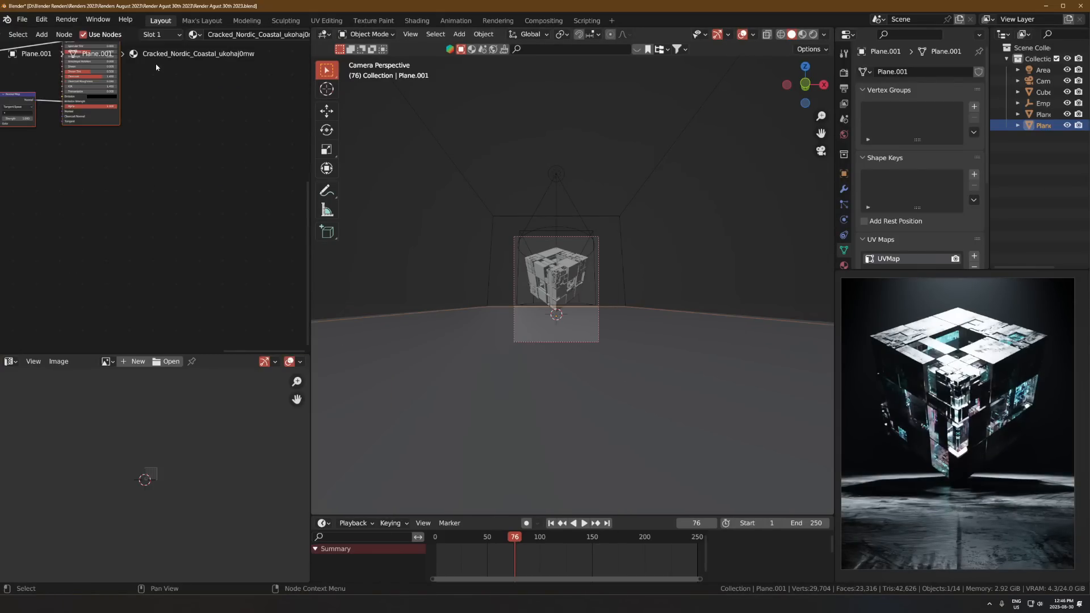
pyautogui.moveTo(163, 163); pyautogui.dragTo(302, 302, button='middle')
pyautogui.scroll(5, 208, 277)
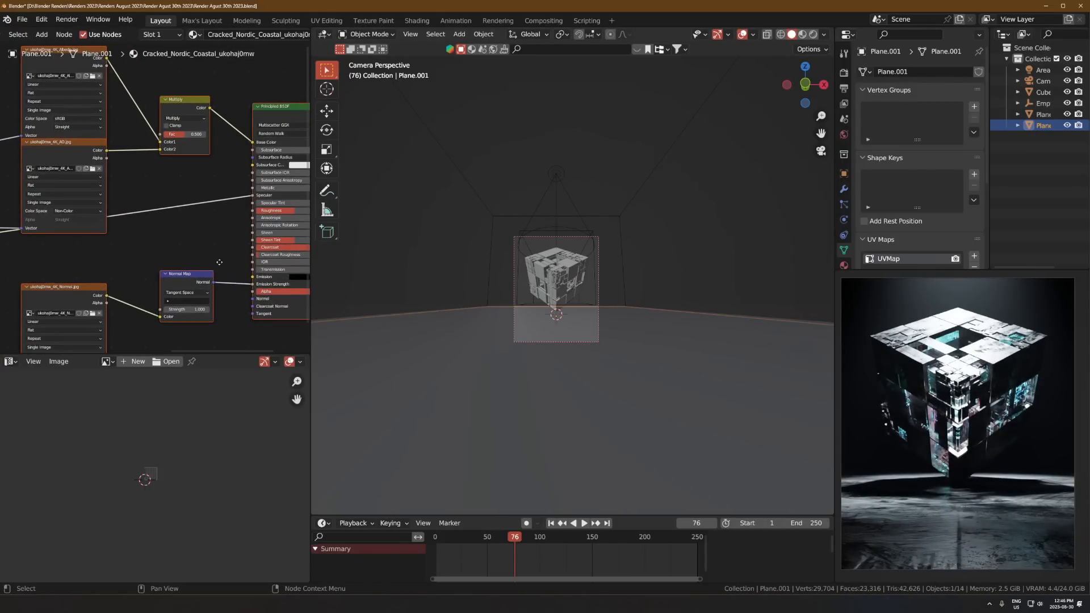
pyautogui.moveTo(231, 268); pyautogui.dragTo(185, 259, button='middle')
# Step: Relink the roughness texture to the Principled BSDF's Roughness and the Normal Map to its Normal input
pyautogui.click(209, 76)
pyautogui.scroll(4, 211, 91)
pyautogui.moveTo(226, 205); pyautogui.dragTo(228, 208)
pyautogui.moveTo(230, 284); pyautogui.dragTo(192, 195, button='middle')
pyautogui.moveTo(189, 216); pyautogui.dragTo(193, 238)
# Step: Set the Principled BSDF's Clearcoat to 0
pyautogui.doubleClick(238, 167)
pyautogui.write('0')
pyautogui.press('Return')
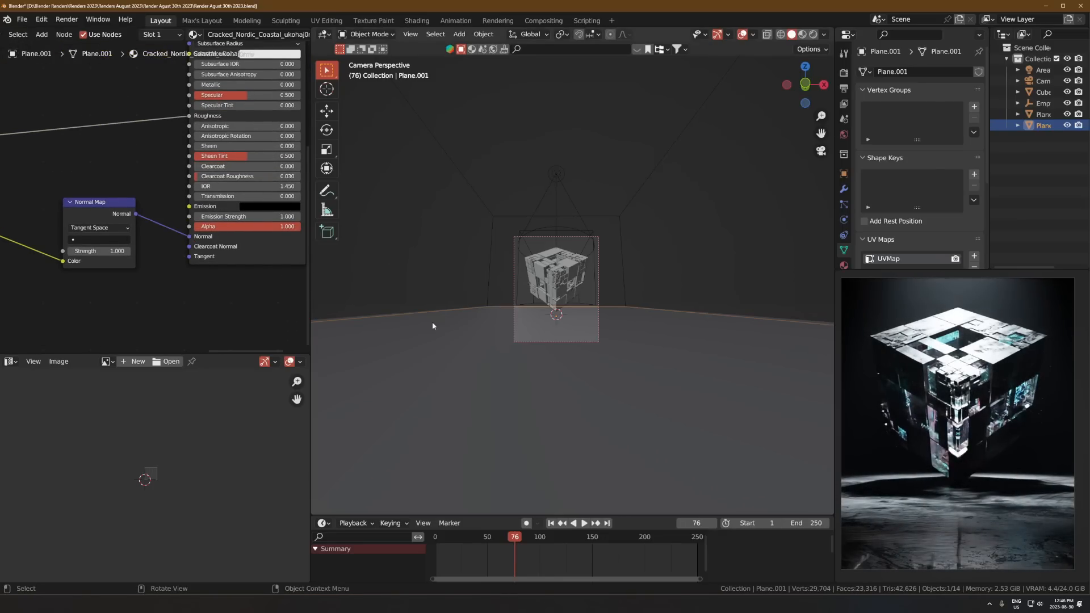
# Step: Add a level 1 Subdivision modifier to the ground plane, using Simple mode with Adaptive Subdivision enabled
pyautogui.hotkey('ctrl', '1')
pyautogui.click(843, 189)
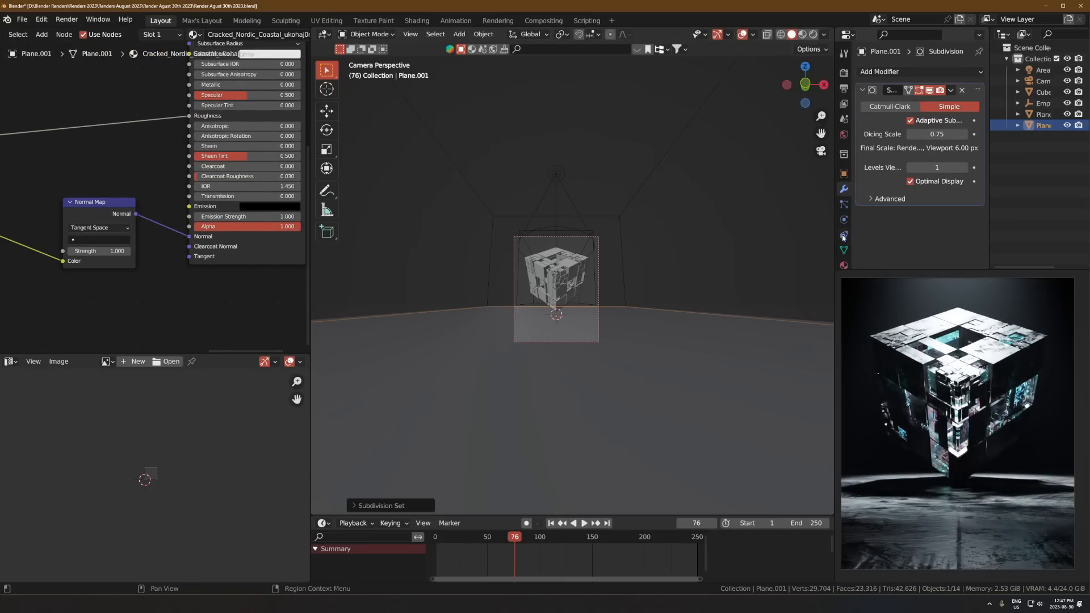
# Step: Set the ground material's surface displacement method to Displacement and Bump, and apply all of the plane's transforms
pyautogui.click(844, 265)
pyautogui.scroll(-15, 872, 221)
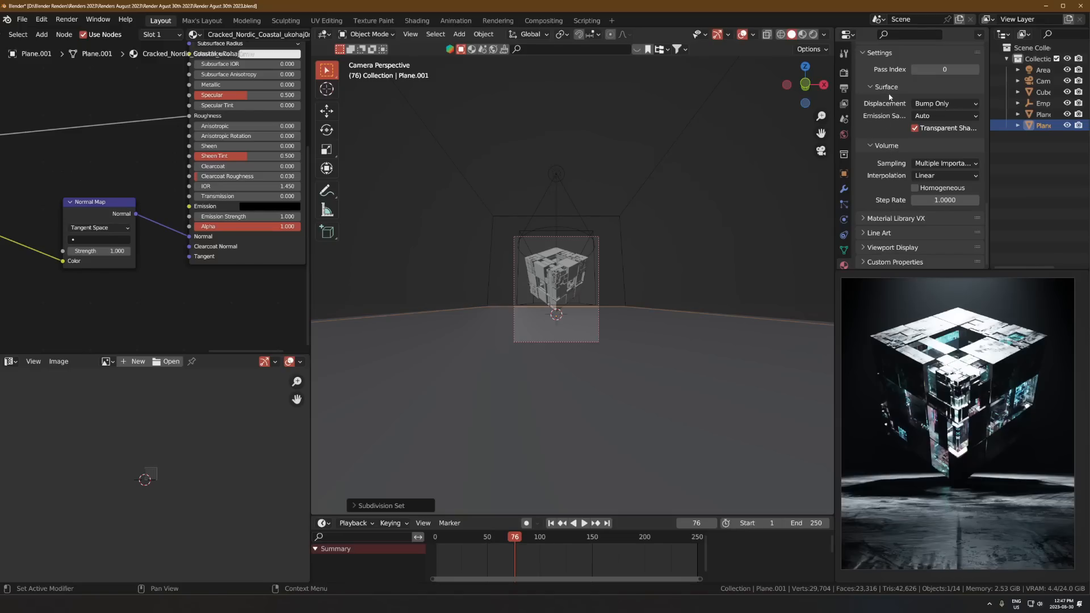
pyautogui.click(944, 104)
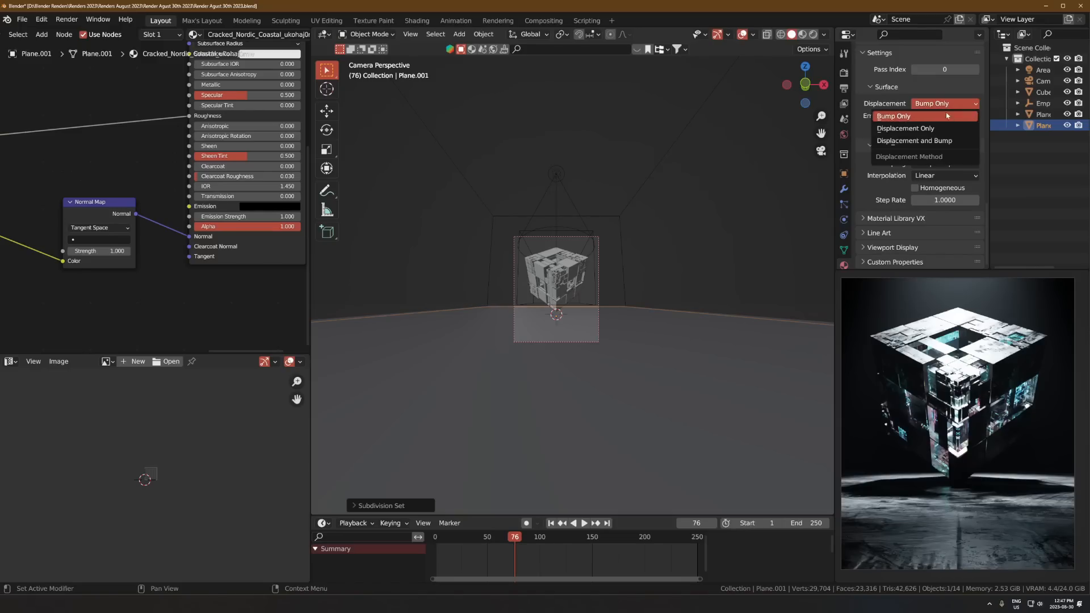
pyautogui.click(935, 144)
pyautogui.hotkey('ctrl', 'a')
pyautogui.press('a')
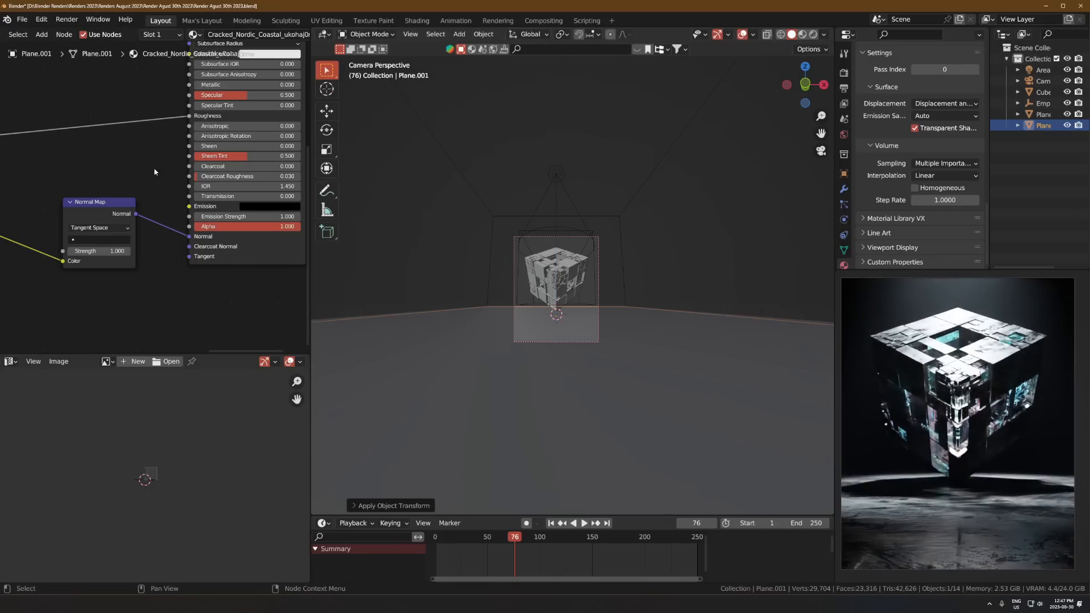
# Step: Paste the copied Noise Texture and Multiply nodes into the ground material below the Principled BSDF
pyautogui.scroll(-2, 286, 158)
pyautogui.moveTo(250, 210); pyautogui.dragTo(174, 255, button='middle')
pyautogui.click(205, 301)
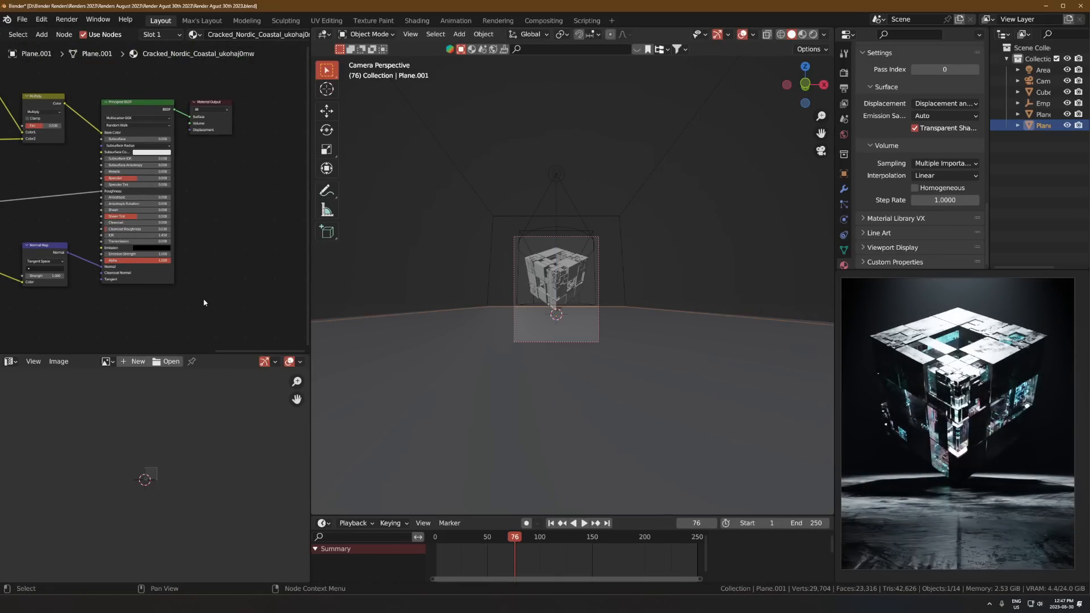
pyautogui.scroll(-5, 205, 301)
pyautogui.hotkey('ctrl', 'v')
pyautogui.press('g')
pyautogui.click(175, 265)
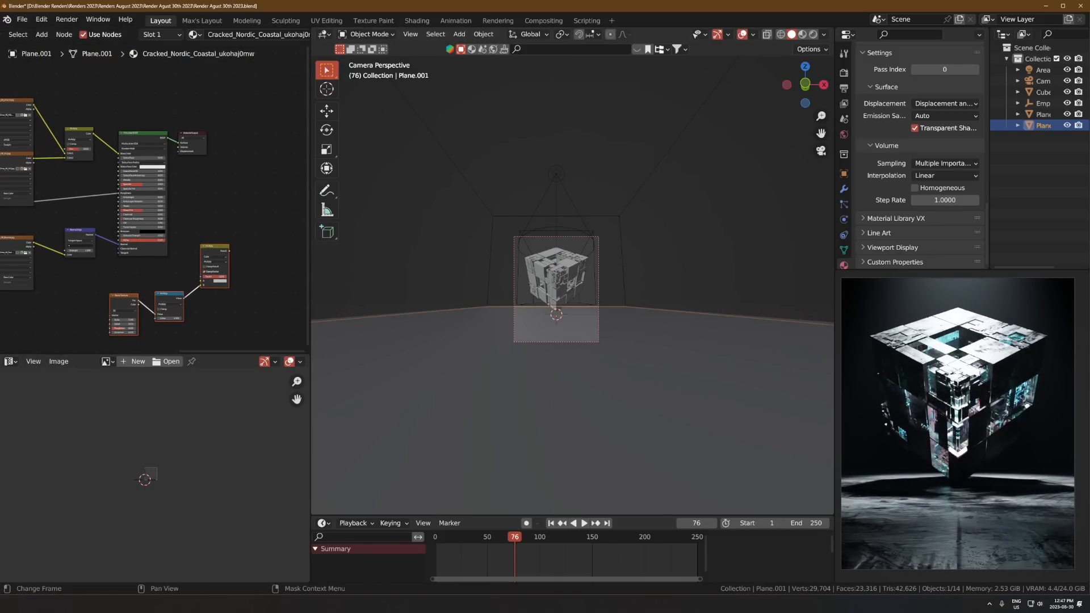
# Step: Switch to the rock_smooth_ukohaj0mw folder in File Explorer and add ukohaj0mw_4K_Displacement.exr to the ground material's node graph
pyautogui.hotkey('alt', 'Tab')
pyautogui.rightClick(714, 384)
pyautogui.click(719, 385)
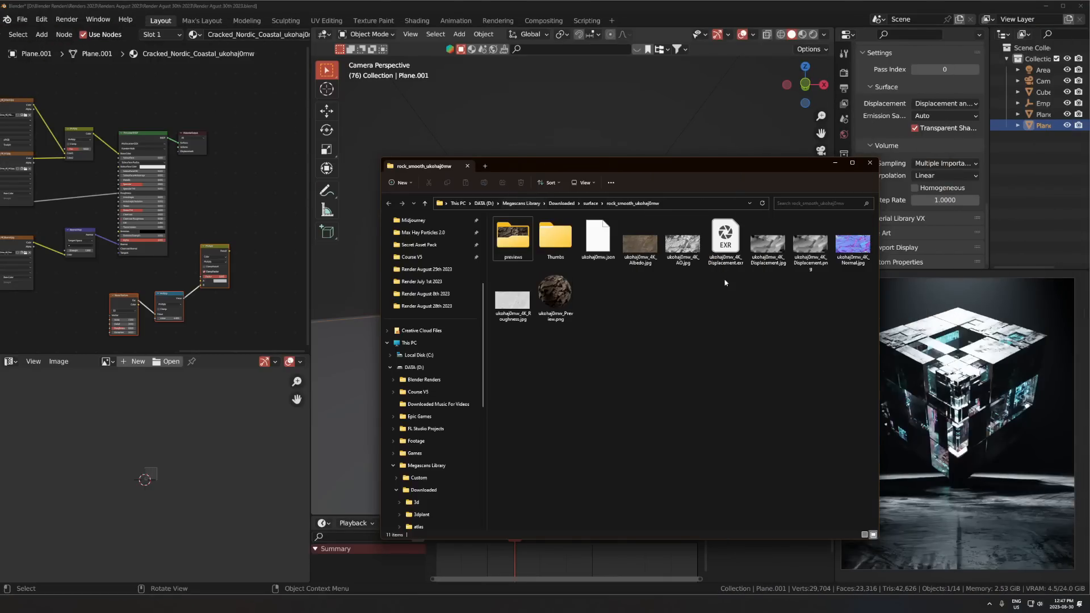
pyautogui.moveTo(725, 241); pyautogui.dragTo(233, 133)
pyautogui.scroll(3, 180, 171)
# Step: Feed the displacement image into the Height of a new Displacement node and link that to the Material Output's Displacement
pyautogui.write('heigh')
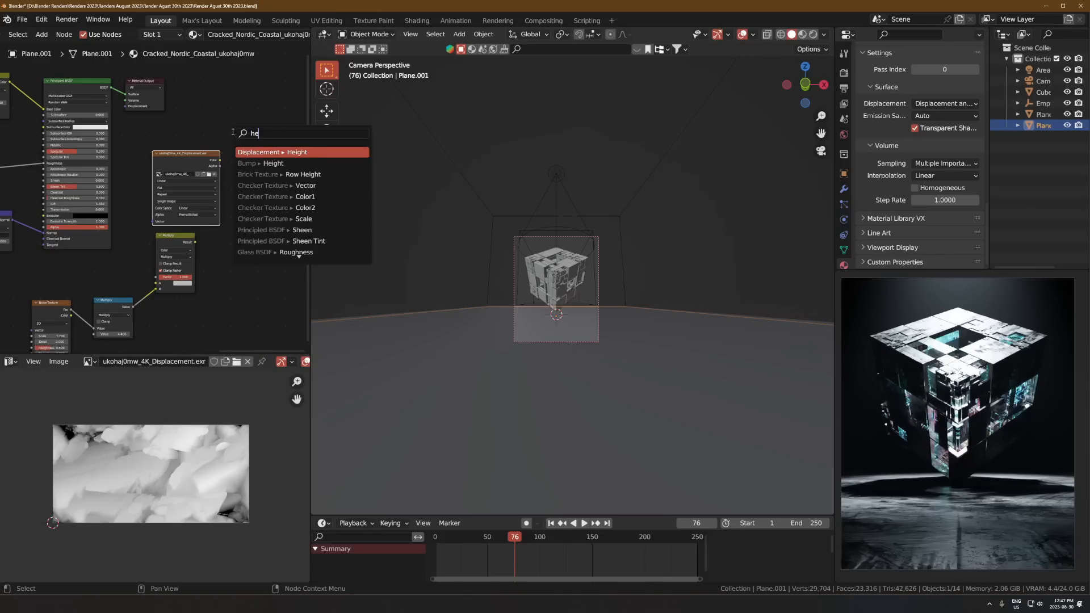
pyautogui.click(256, 152)
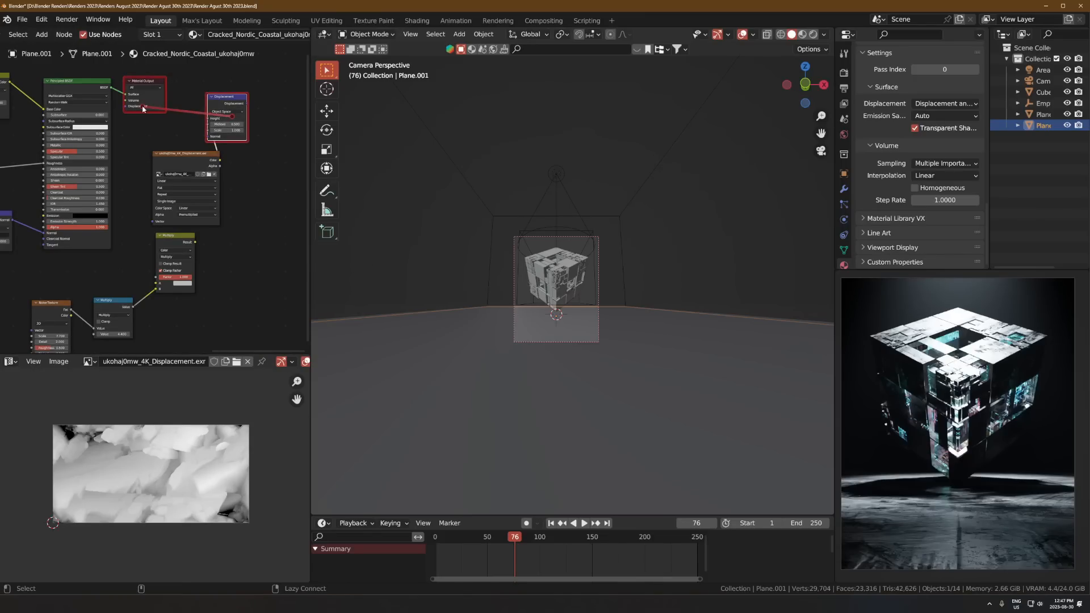
pyautogui.click(218, 99)
pyautogui.scroll(-1, 212, 196)
# Step: Apply the ground plane's location and rescale its UVs in Edit Mode
pyautogui.hotkey('ctrl', 'a')
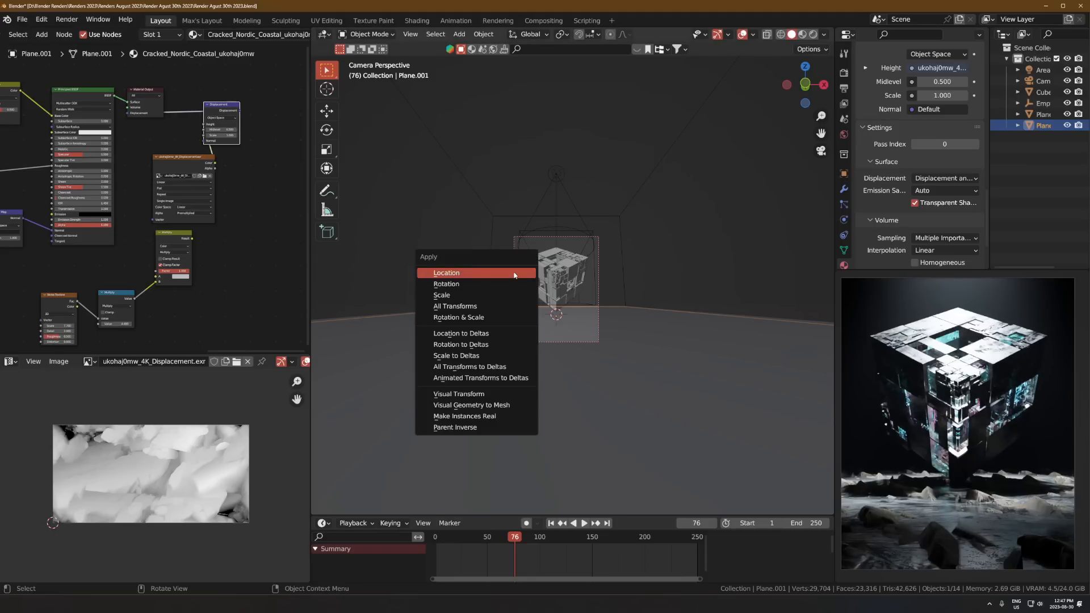
pyautogui.click(460, 273)
pyautogui.scroll(2, 983, 490)
pyautogui.press('Tab')
pyautogui.press('s')
pyautogui.click(184, 479)
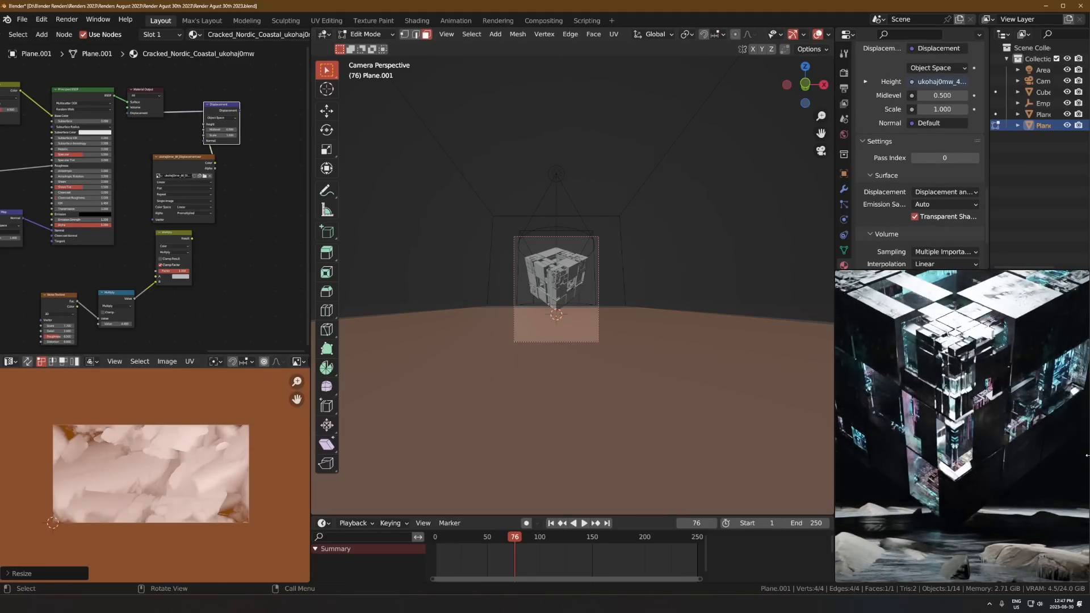
pyautogui.scroll(-4, 1087, 459)
pyautogui.press('Tab')
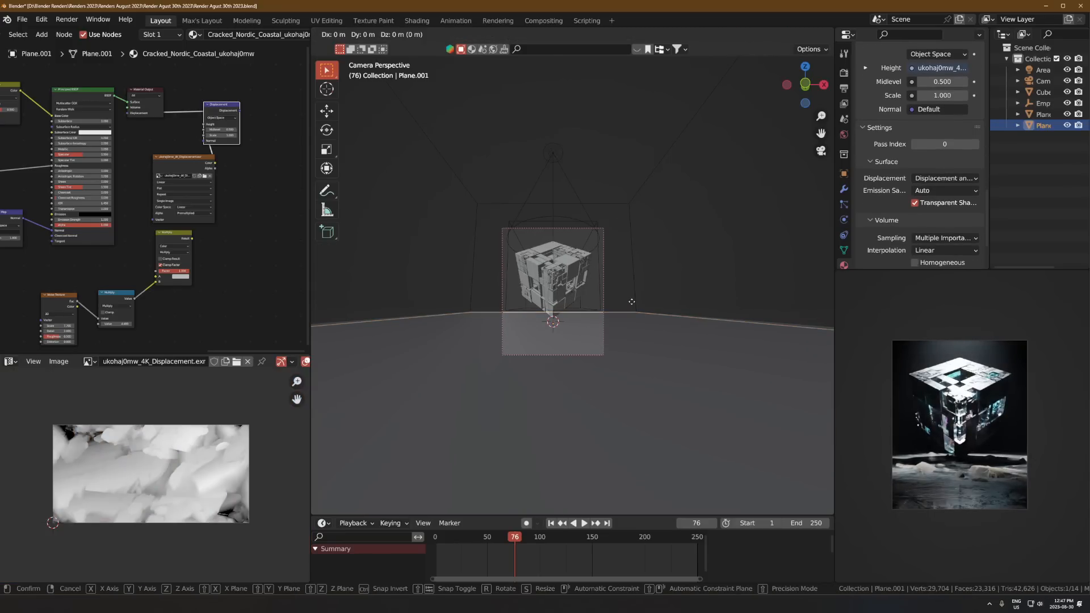
# Step: Adjust the displaced ground plane's height along the global Z axis and resize the plane under the cube
pyautogui.press('g')
pyautogui.press('z')
pyautogui.click(624, 298)
pyautogui.press('Tab')
pyautogui.press('Tab')
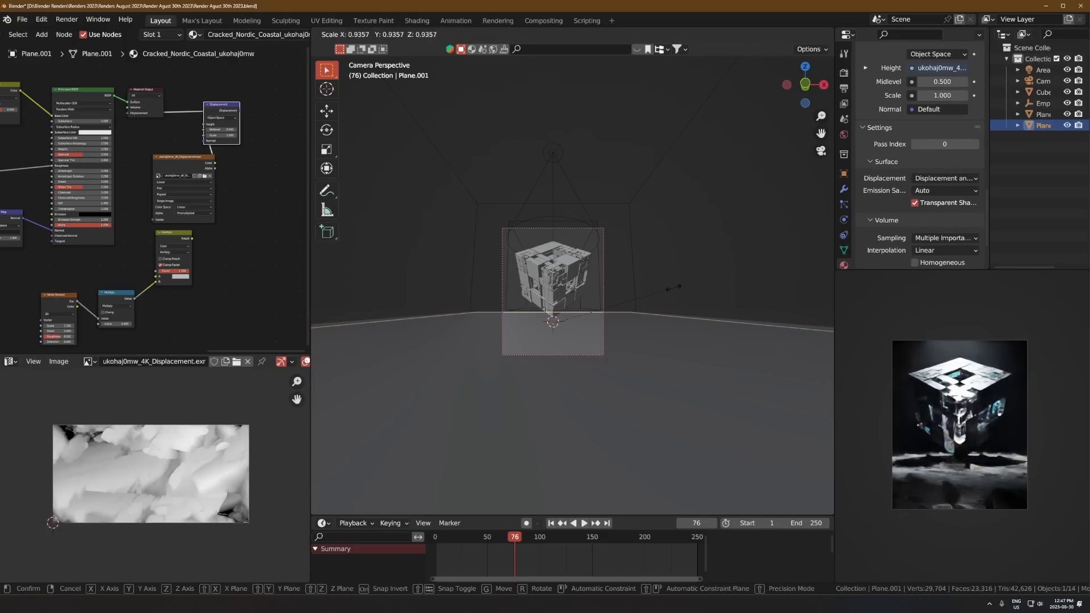
pyautogui.press('g')
pyautogui.press('z')
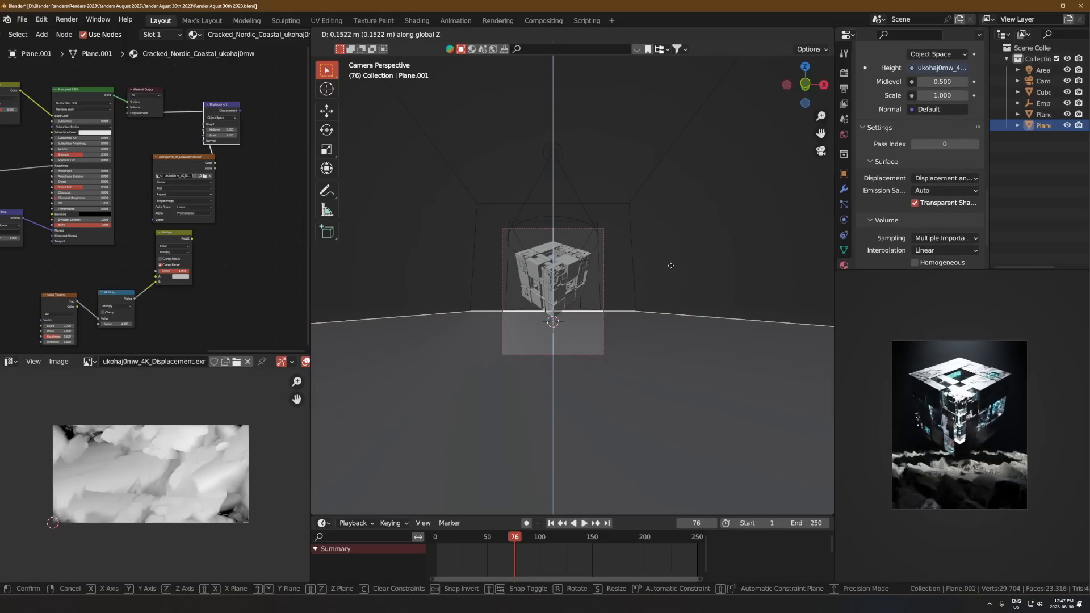
pyautogui.click(671, 265)
pyautogui.press('s')
pyautogui.click(661, 279)
# Step: Try a Scale of 0.390 on the ground material's Displacement node, and undo it
pyautogui.scroll(3, 963, 426)
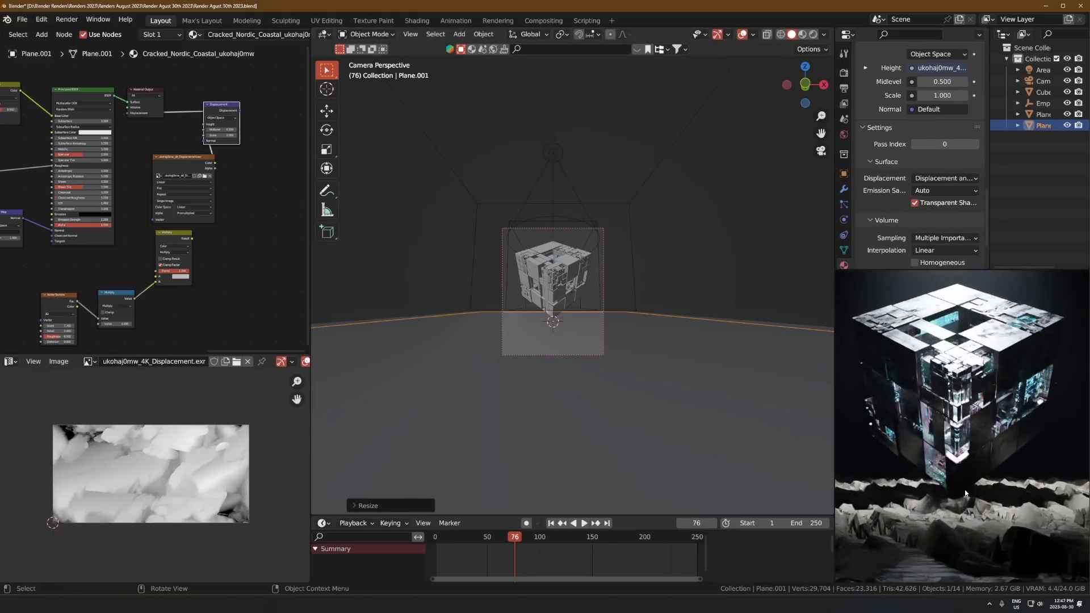
pyautogui.moveTo(965, 493); pyautogui.dragTo(964, 432, button='middle')
pyautogui.scroll(5, 229, 128)
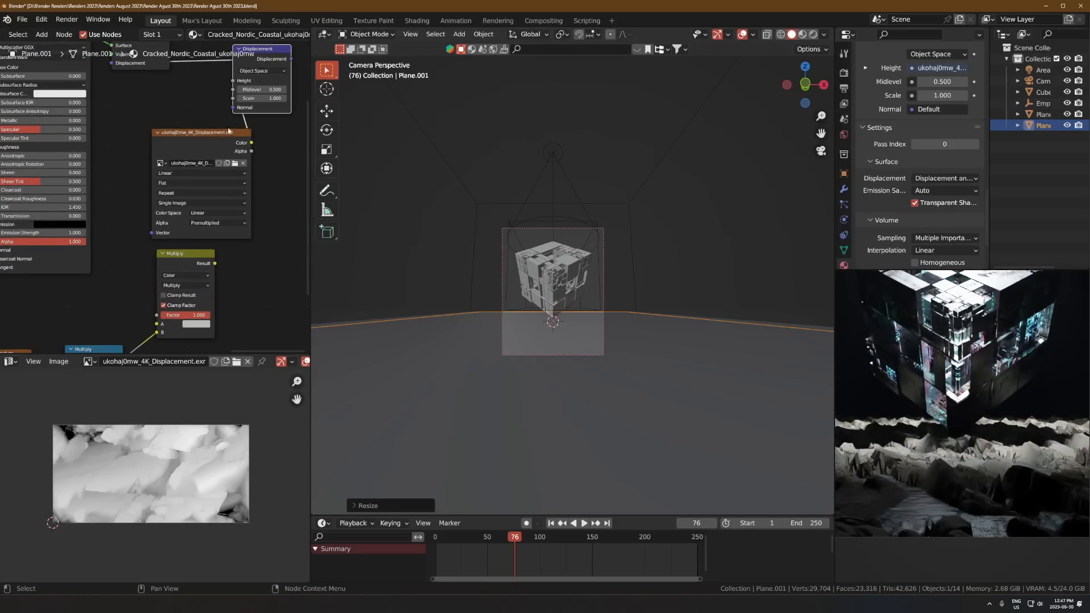
pyautogui.scroll(-5, 231, 120)
pyautogui.keyDown('shift'); pyautogui.moveTo(224, 131); pyautogui.dragTo(191, 130); pyautogui.keyUp('shift')
pyautogui.scroll(-1, 438, 287)
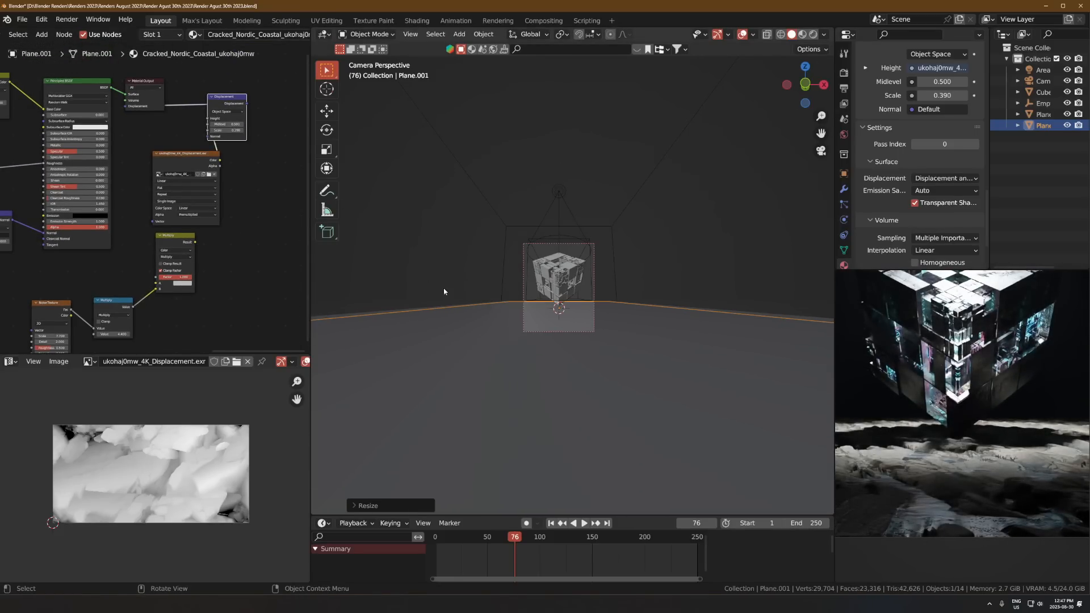
pyautogui.hotkey('ctrl', 'z')
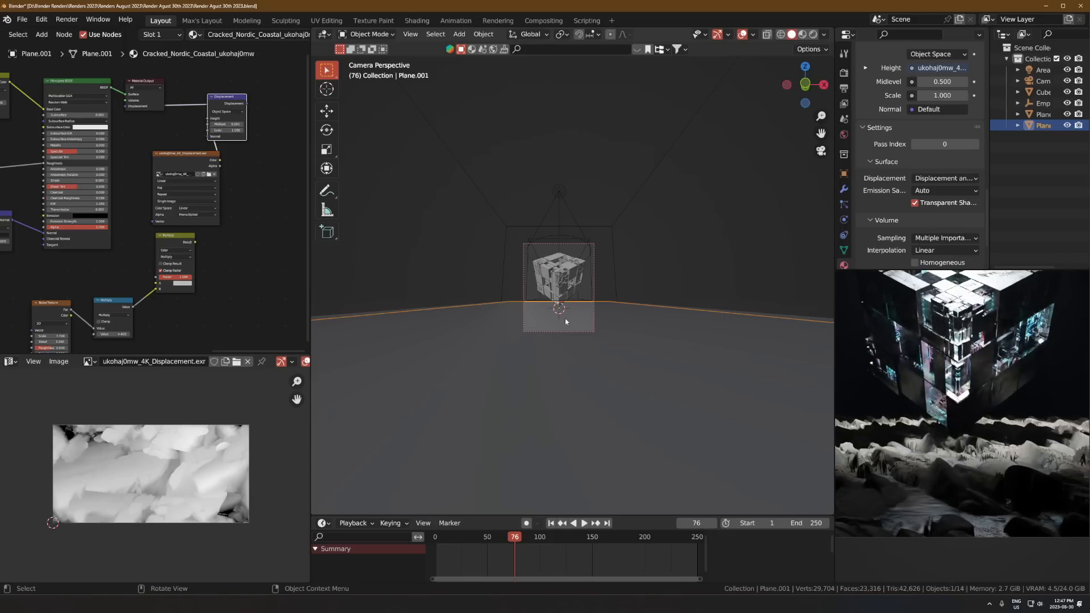
# Step: Scale the ground plane's UVs by 0.6
pyautogui.press('Tab')
pyautogui.write('s')
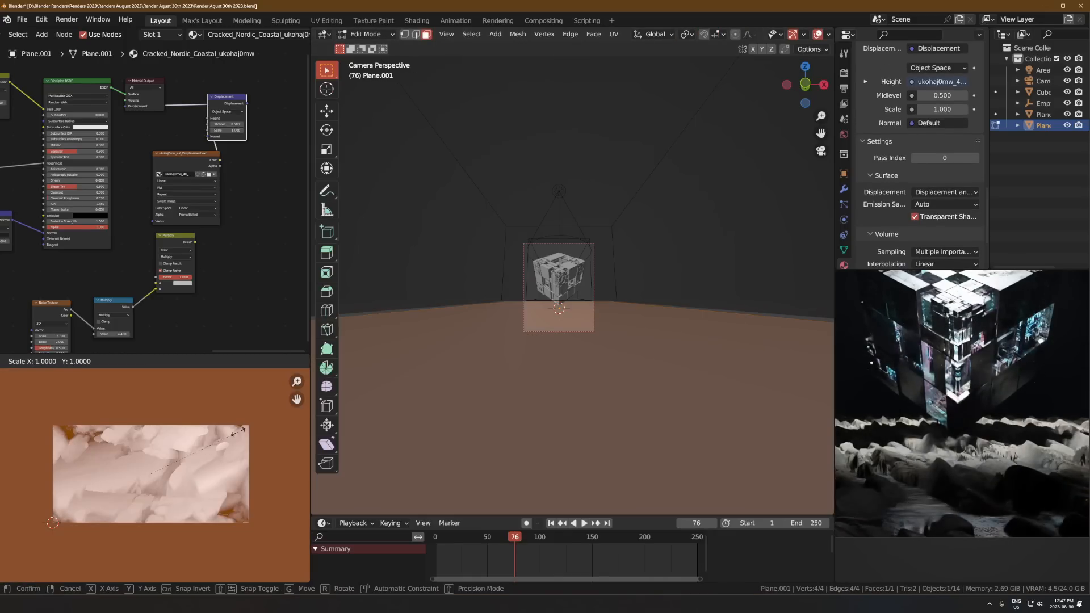
pyautogui.write('.6')
pyautogui.press('Return')
pyautogui.press('Tab')
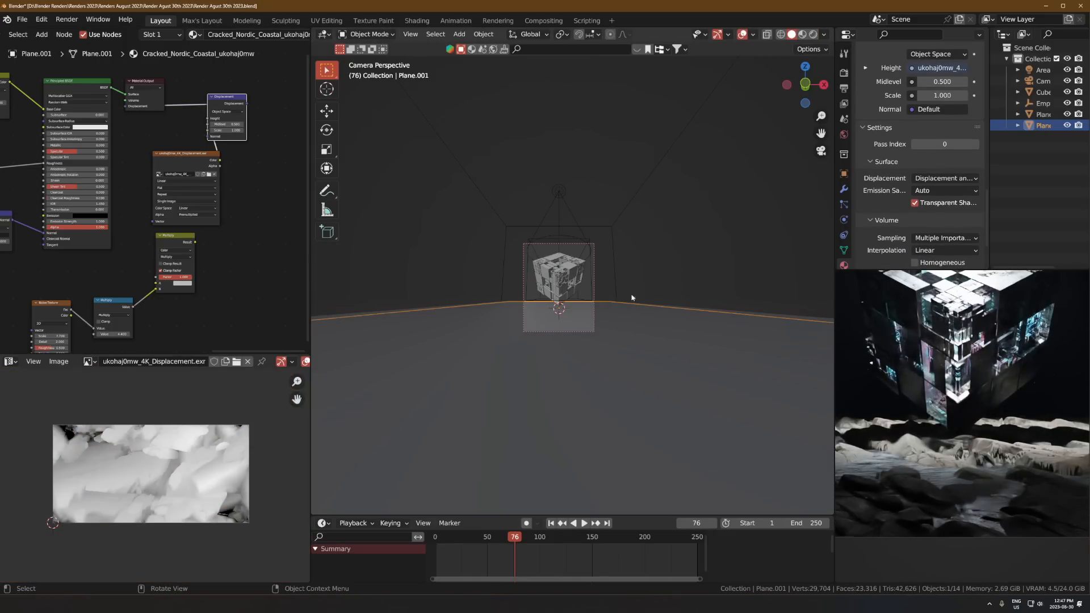
# Step: Rotate the ground plane about the global Z axis and rescale its UVs again
pyautogui.press('r')
pyautogui.press('z')
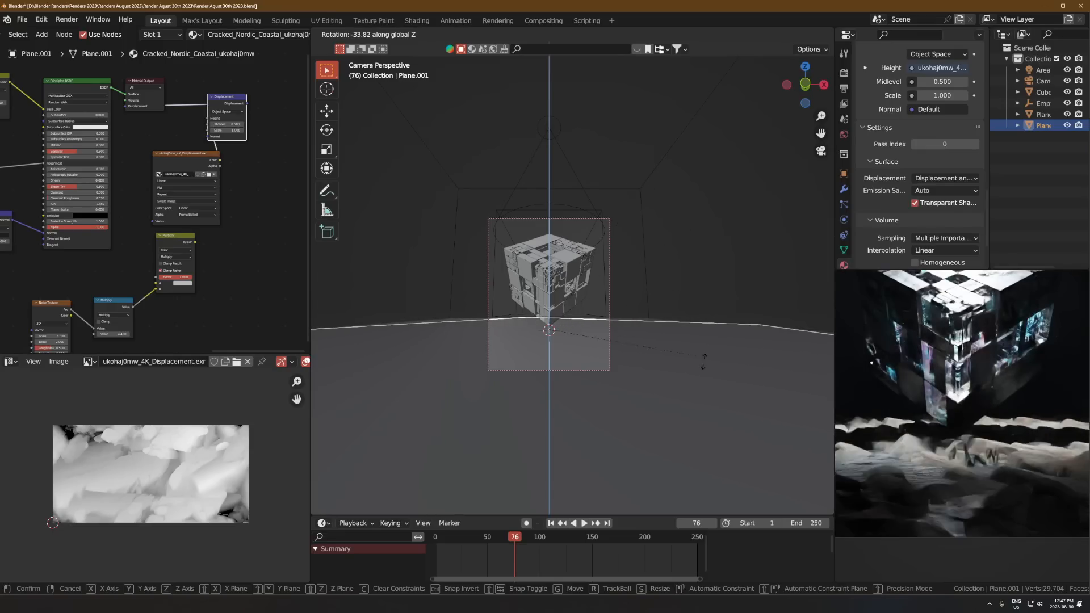
pyautogui.click(591, 414)
pyautogui.press('Tab')
pyautogui.press('s')
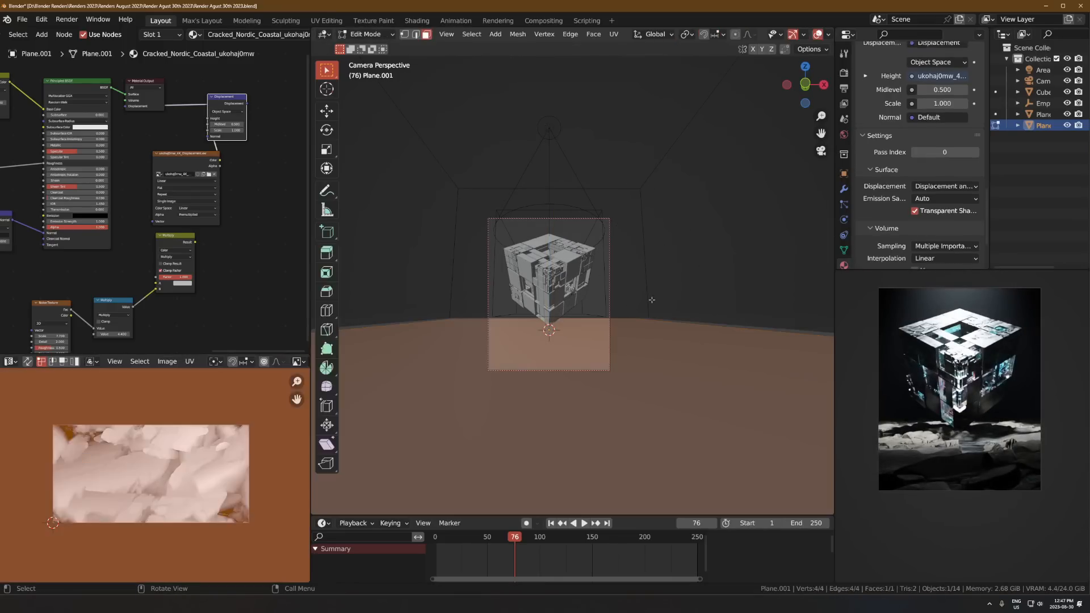
pyautogui.click(259, 422)
pyautogui.press('Tab')
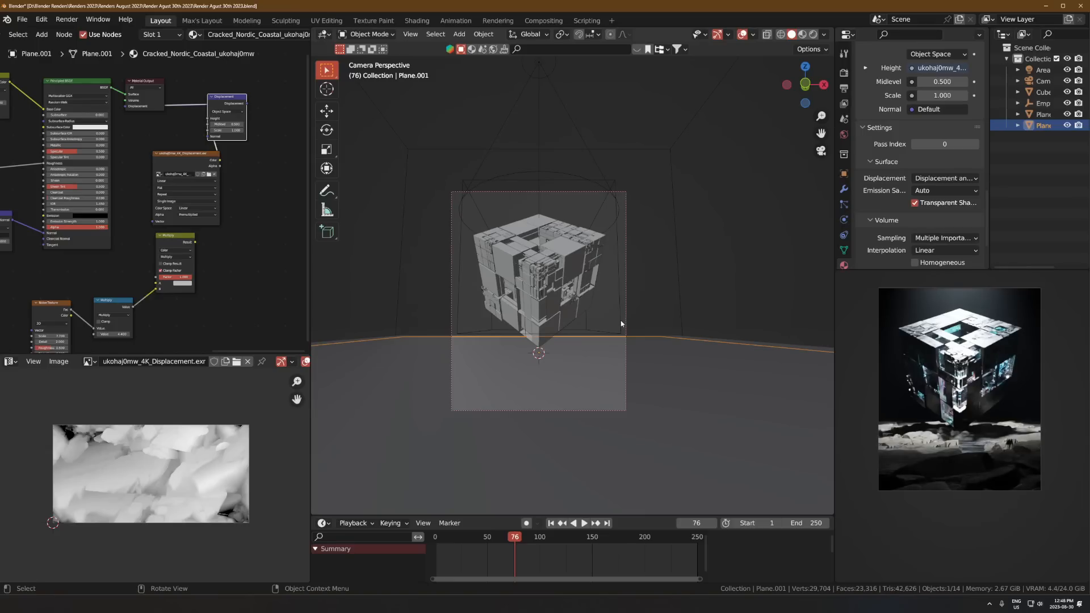
# Step: Insert a Color Ramp between the roughness texture and the Principled BSDF's Roughness input
pyautogui.scroll(6, 132, 122)
pyautogui.moveTo(132, 122); pyautogui.dragTo(260, 146, button='middle')
pyautogui.moveTo(74, 223); pyautogui.dragTo(193, 198, button='middle')
pyautogui.hotkey('shift', 'a')
pyautogui.write('scol')
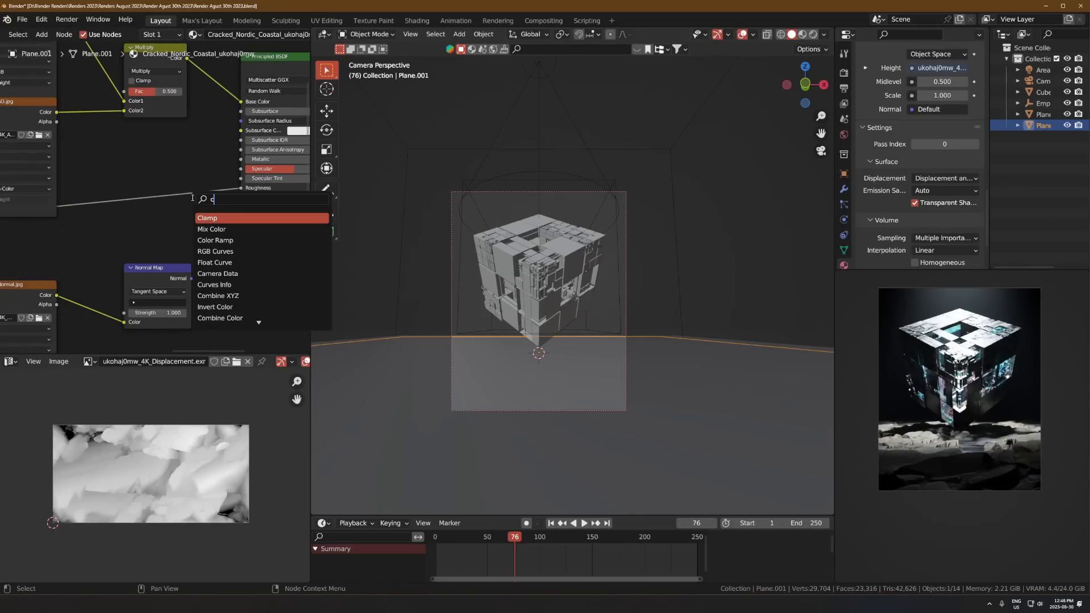
pyautogui.click(215, 228)
pyautogui.click(117, 198)
pyautogui.moveTo(116, 198); pyautogui.dragTo(198, 197)
# Step: Preview the roughness Color Ramp on the ground, setting its black stop to position 0.734 with B-Spline interpolation
pyautogui.keyDown('ctrl'); pyautogui.keyDown('shift'); pyautogui.click(159, 225); pyautogui.keyUp('shift'); pyautogui.keyUp('ctrl')
pyautogui.scroll(6, 155, 215)
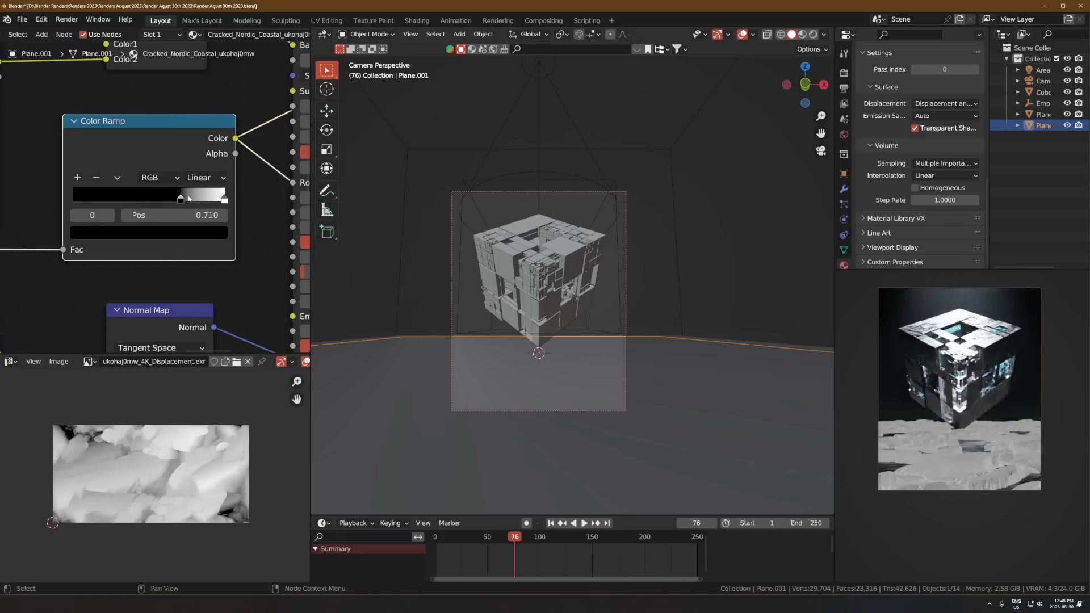
pyautogui.scroll(-3, 193, 200)
pyautogui.moveTo(193, 200); pyautogui.dragTo(96, 221, button='middle')
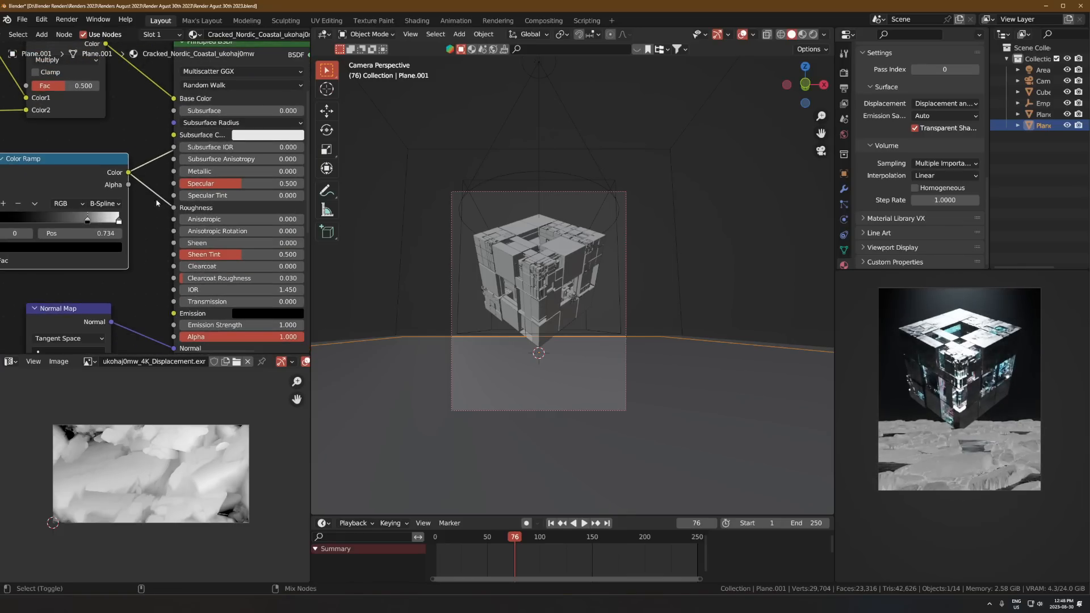
# Step: Reconnect the Principled BSDF to the material output and set its Specular to 0.147
pyautogui.keyDown('ctrl'); pyautogui.keyDown('shift'); pyautogui.click(238, 209); pyautogui.keyUp('shift'); pyautogui.keyUp('ctrl')
pyautogui.scroll(4, 961, 423)
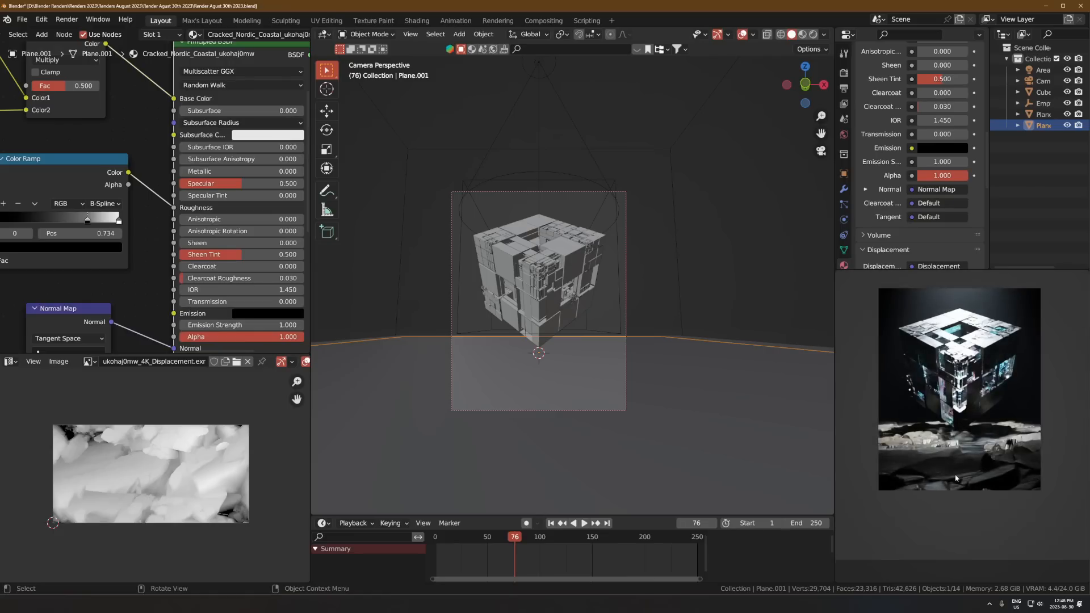
pyautogui.moveTo(234, 185); pyautogui.dragTo(189, 184)
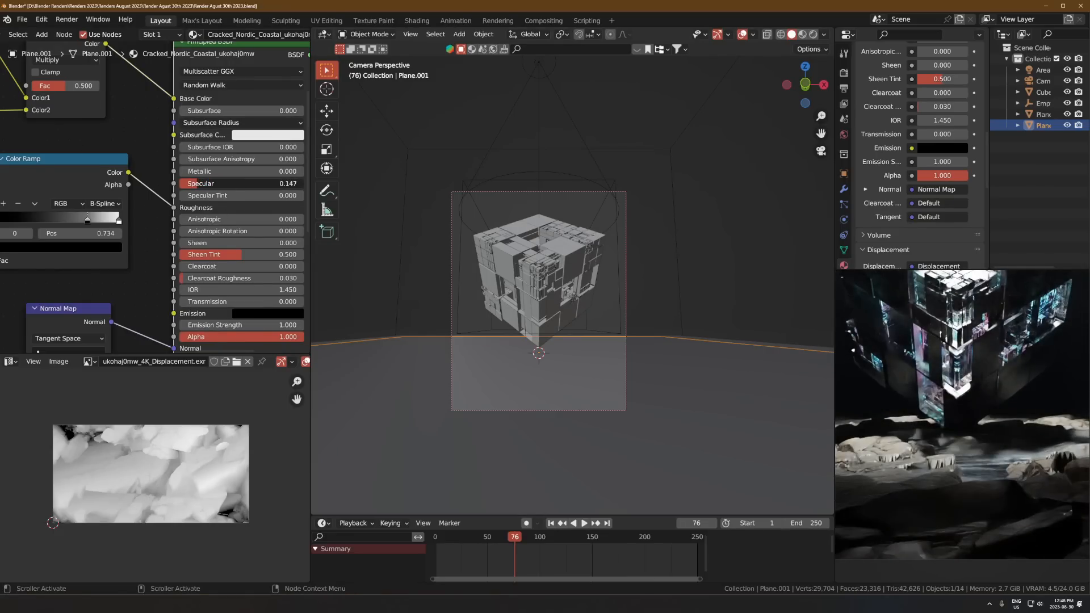
# Step: Insert a Hue/Saturation/Value node between the Multiply node and the Principled BSDF's Base Color
pyautogui.scroll(-3, 89, 149)
pyautogui.moveTo(89, 150); pyautogui.dragTo(93, 235, button='middle')
pyautogui.scroll(-2, 93, 234)
pyautogui.hotkey('shift', 'a')
pyautogui.write('shu')
pyautogui.press('Return')
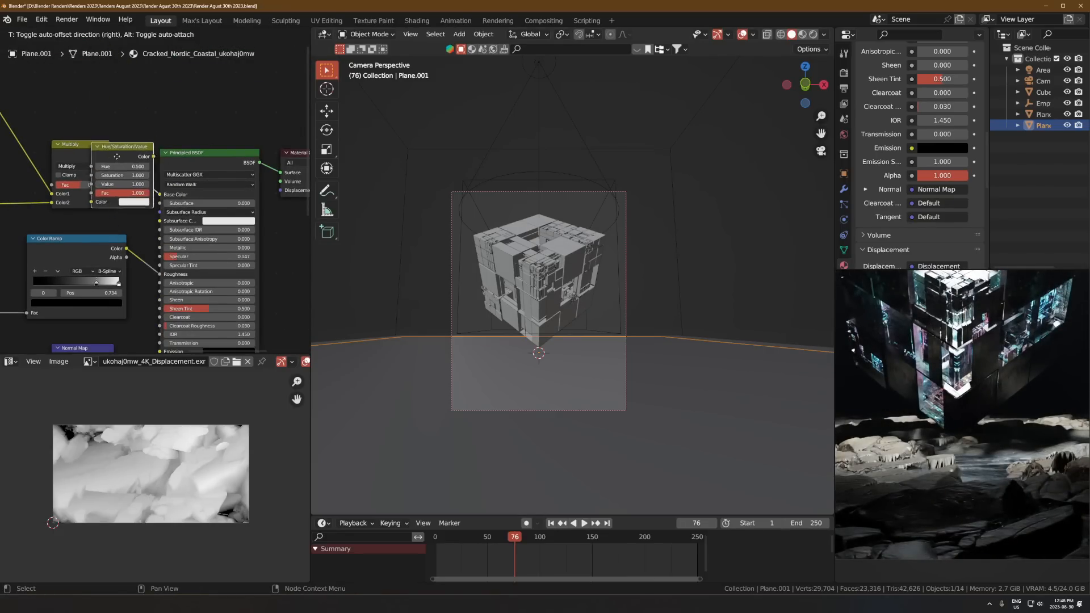
pyautogui.click(108, 170)
# Step: Set the Hue/Saturation/Value node's Saturation to 0.710 and Value to 0.330, and the Principled BSDF's Specular to 0.131
pyautogui.scroll(4, 120, 196)
pyautogui.moveTo(180, 158); pyautogui.dragTo(144, 169)
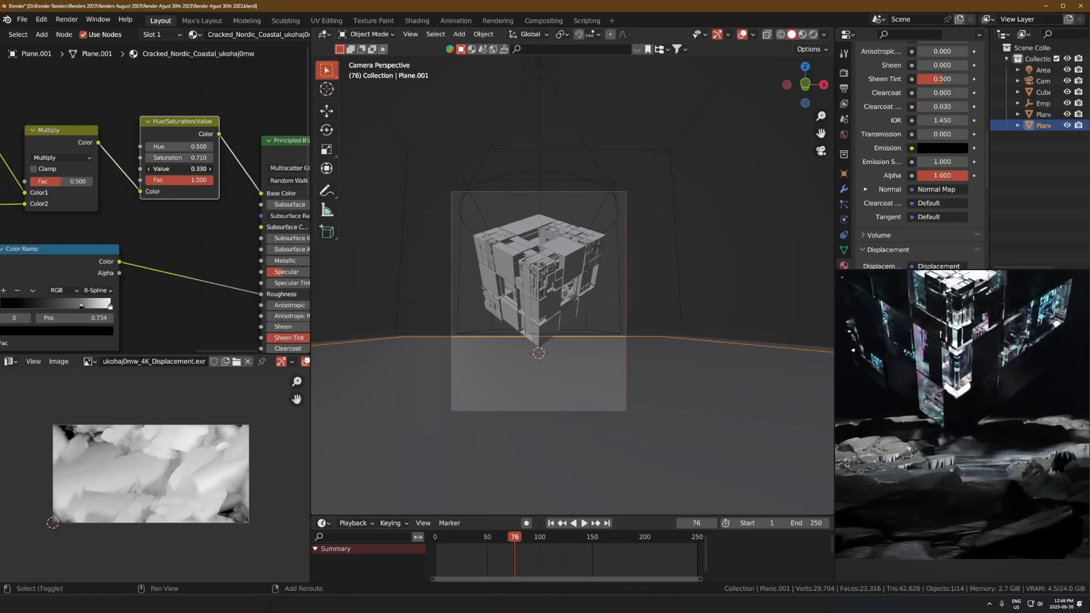
pyautogui.moveTo(263, 228); pyautogui.dragTo(182, 176, button='middle')
pyautogui.moveTo(224, 217); pyautogui.dragTo(220, 217)
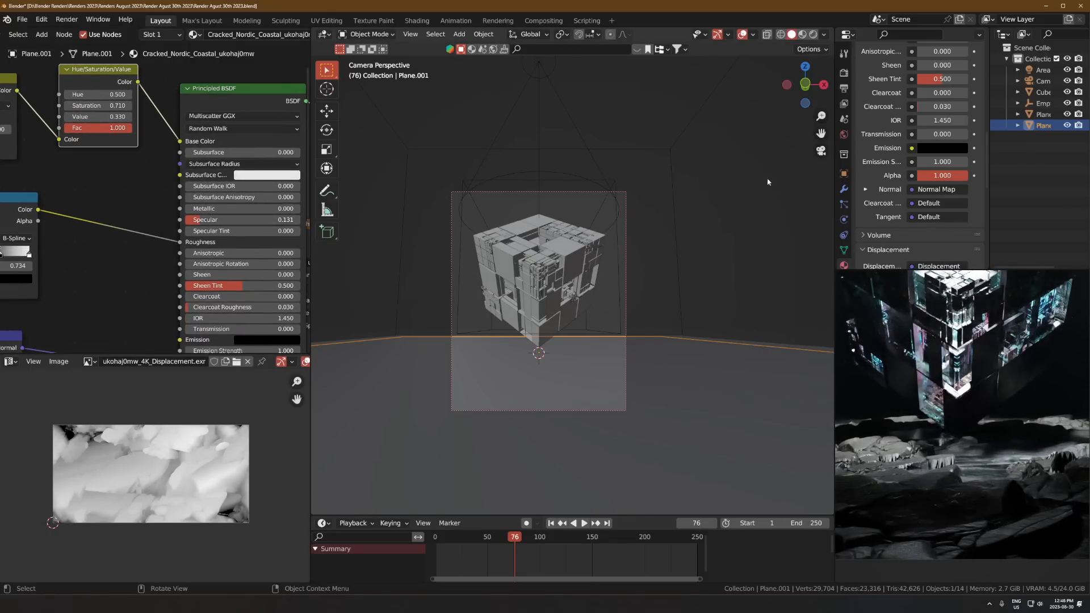
# Step: Return the ground plane to Object Mode and render frame 76
pyautogui.click(844, 189)
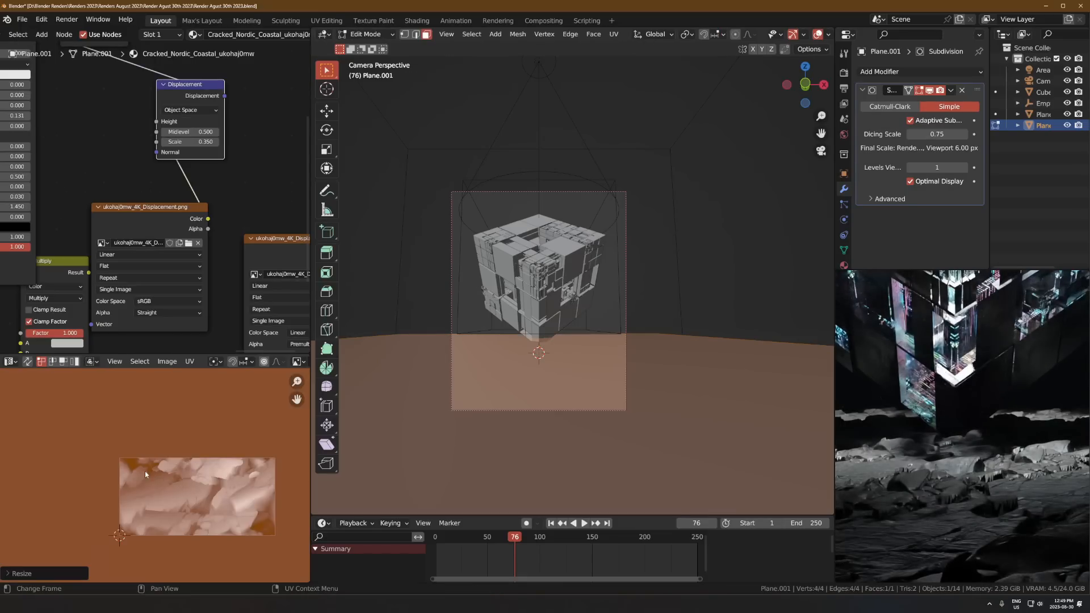
pyautogui.scroll(-5, 802, 404)
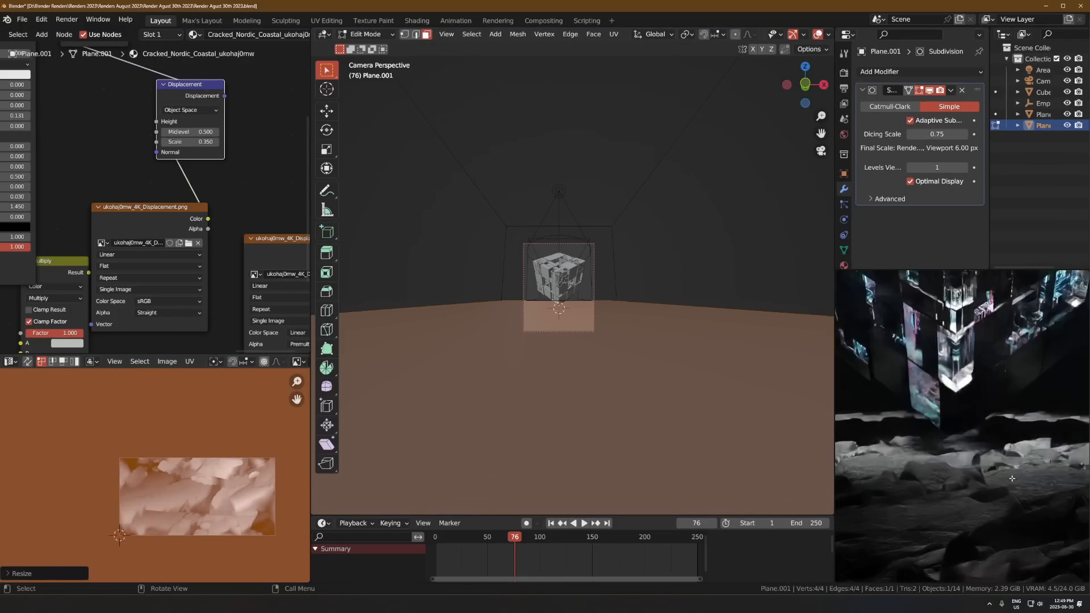
pyautogui.press('Tab')
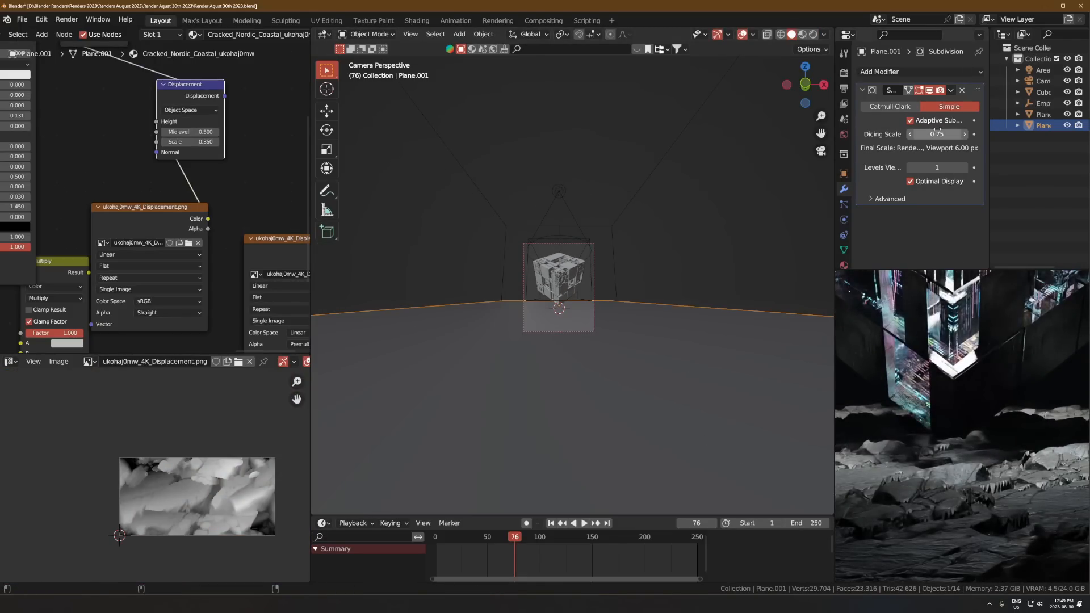
pyautogui.scroll(-6, 986, 404)
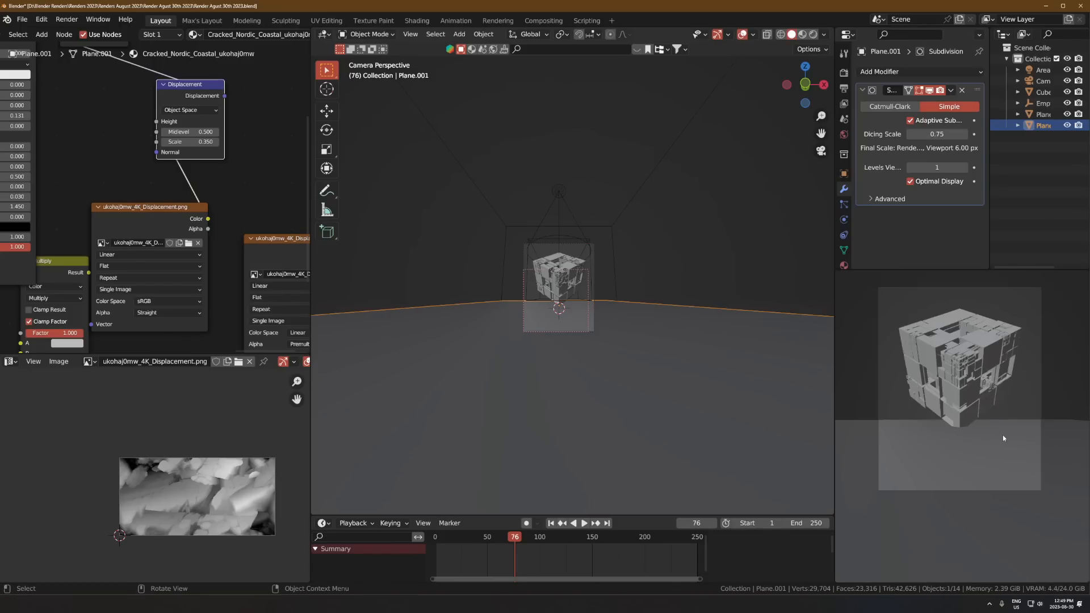
pyautogui.press('F12')
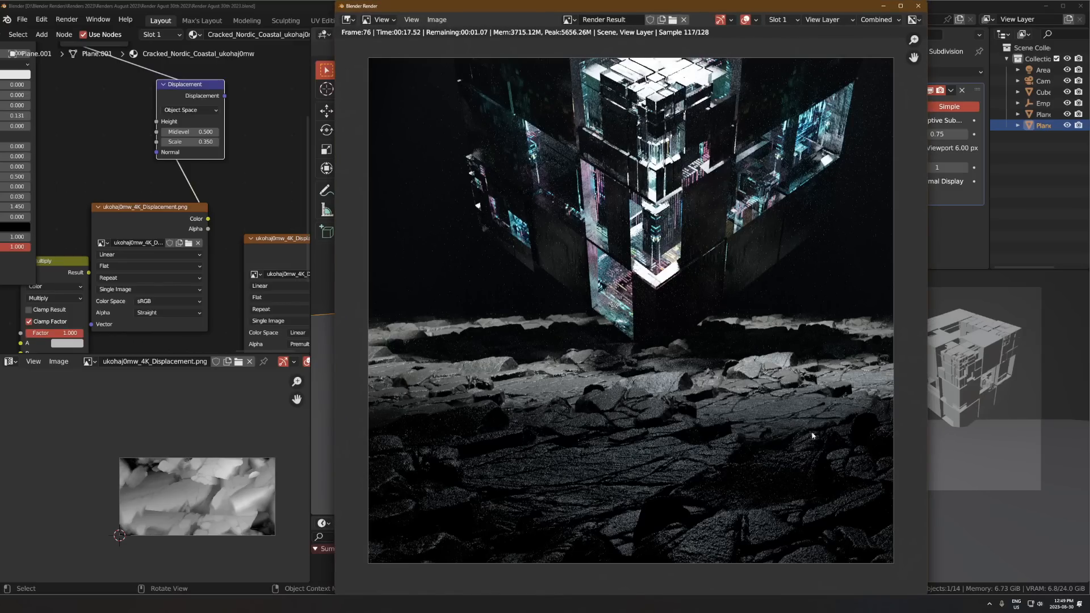
# Step: Make a linked duplicate of the panelled block beside the cube and place it about 4.17 m along negative Y
pyautogui.moveTo(797, 330); pyautogui.dragTo(773, 436, button='middle')
pyautogui.scroll(-3, 742, 422)
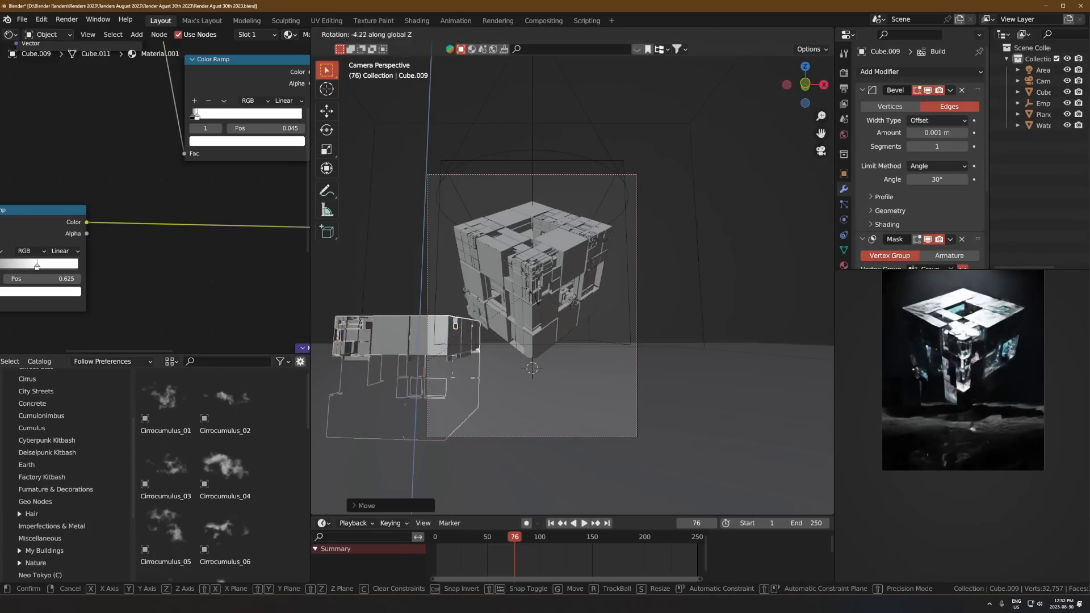
pyautogui.rightClick(536, 296)
pyautogui.moveTo(559, 226); pyautogui.dragTo(568, 274, button='middle')
pyautogui.scroll(-2, 568, 274)
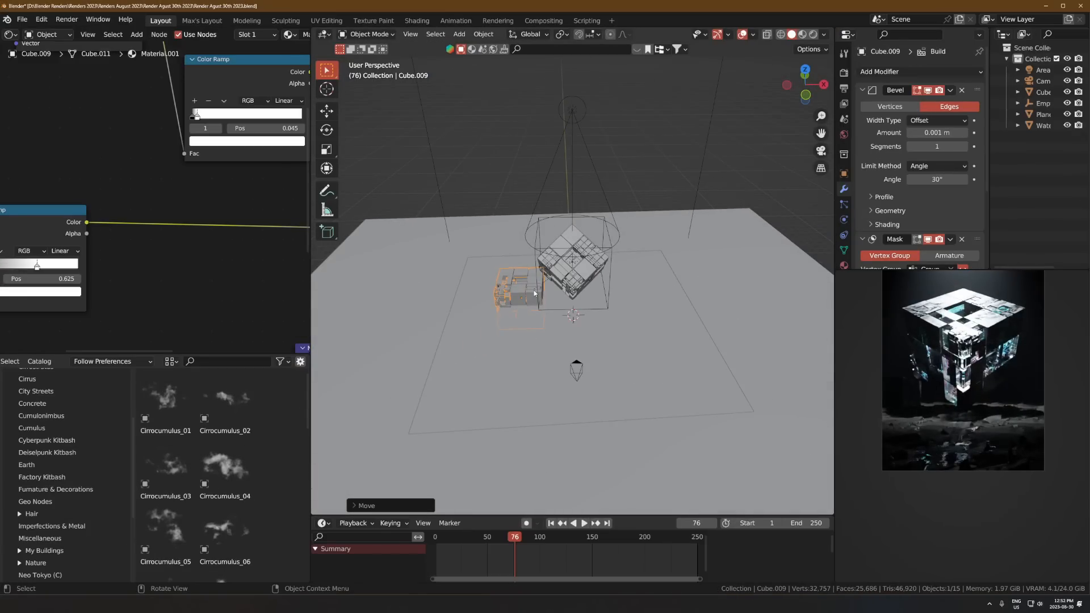
pyautogui.scroll(2, 568, 273)
pyautogui.hotkey('alt', 'd')
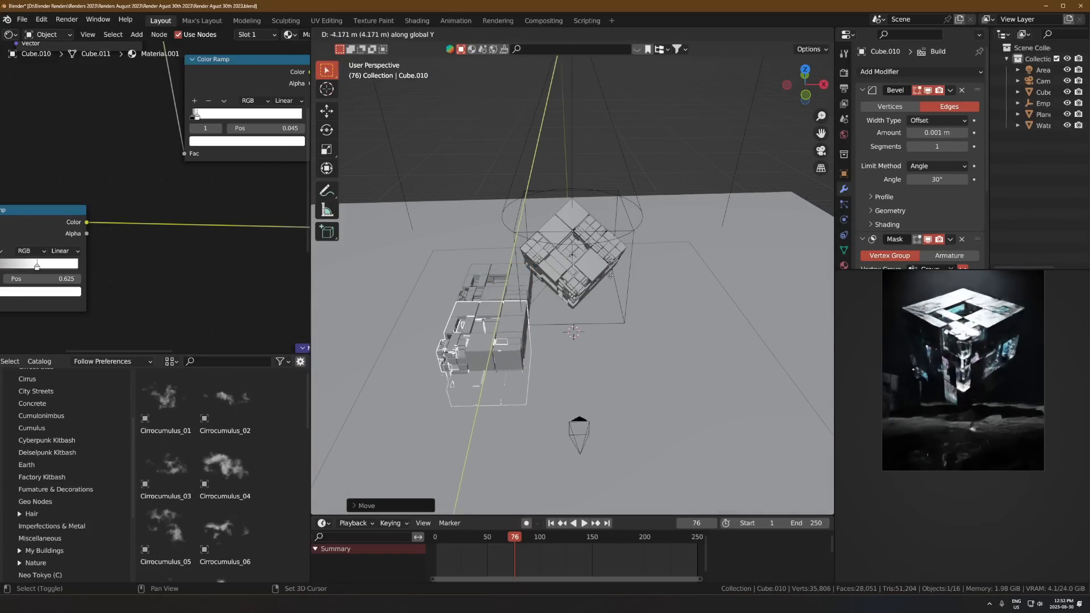
pyautogui.click(520, 273)
# Step: Select both adjoining panelled blocks and clear their parent
pyautogui.keyDown('shift'); pyautogui.click(486, 318); pyautogui.keyUp('shift')
pyautogui.hotkey('alt', 'p')
pyautogui.click(486, 318)
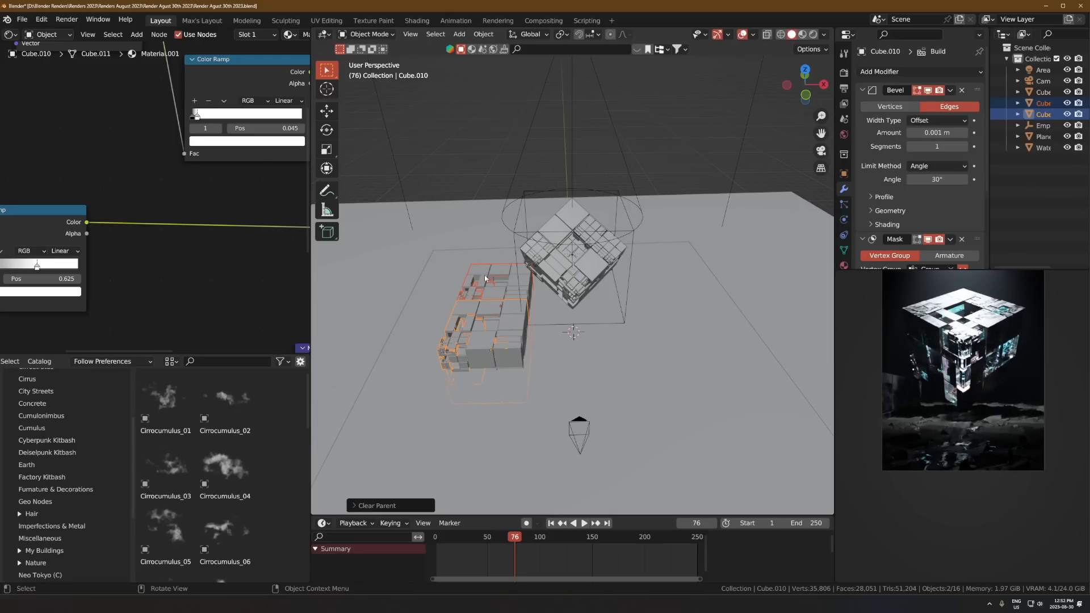
pyautogui.click(498, 279)
pyautogui.keyDown('shift'); pyautogui.click(484, 322); pyautogui.keyUp('shift')
pyautogui.scroll(-1, 500, 312)
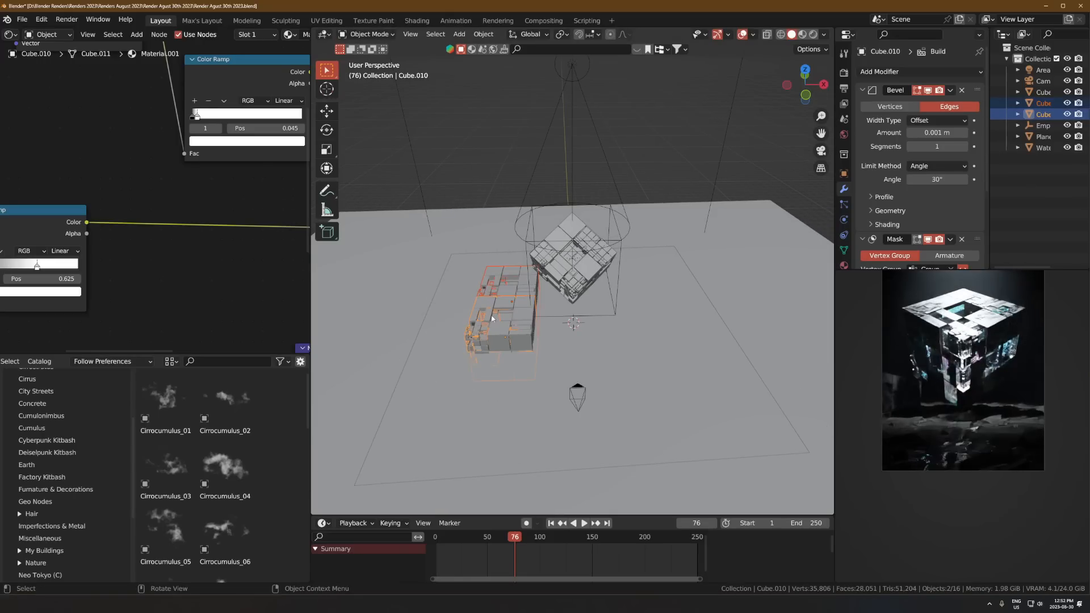
pyautogui.scroll(5, 572, 259)
pyautogui.click(631, 206)
pyautogui.click(632, 206)
pyautogui.moveTo(602, 278); pyautogui.dragTo(599, 251, button='middle')
pyautogui.scroll(-2, 599, 252)
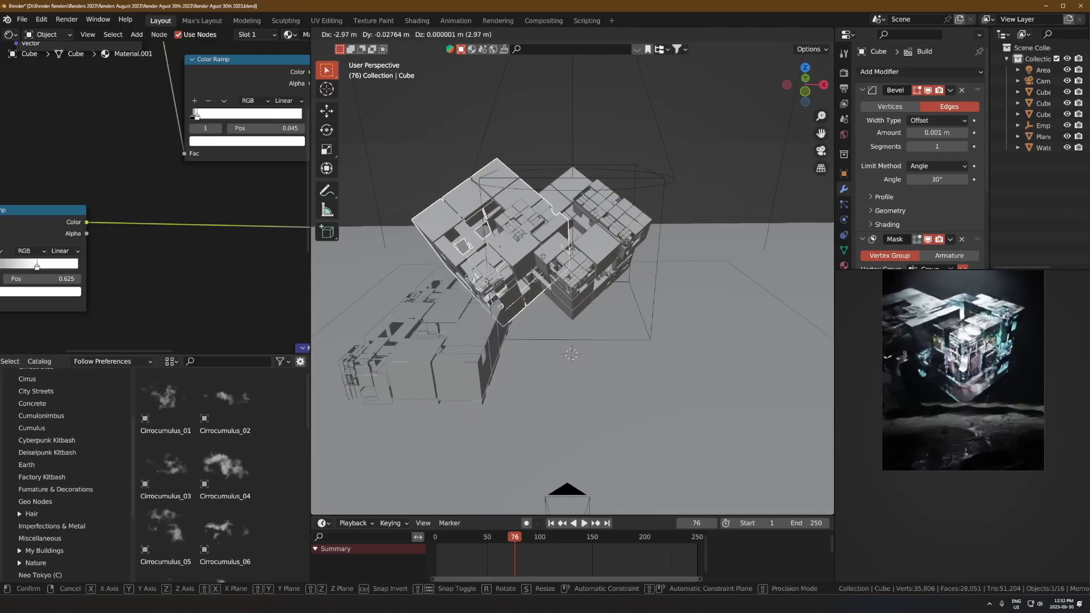
pyautogui.rightClick(523, 308)
pyautogui.hotkey('shift', 'd')
pyautogui.scroll(-3, 455, 299)
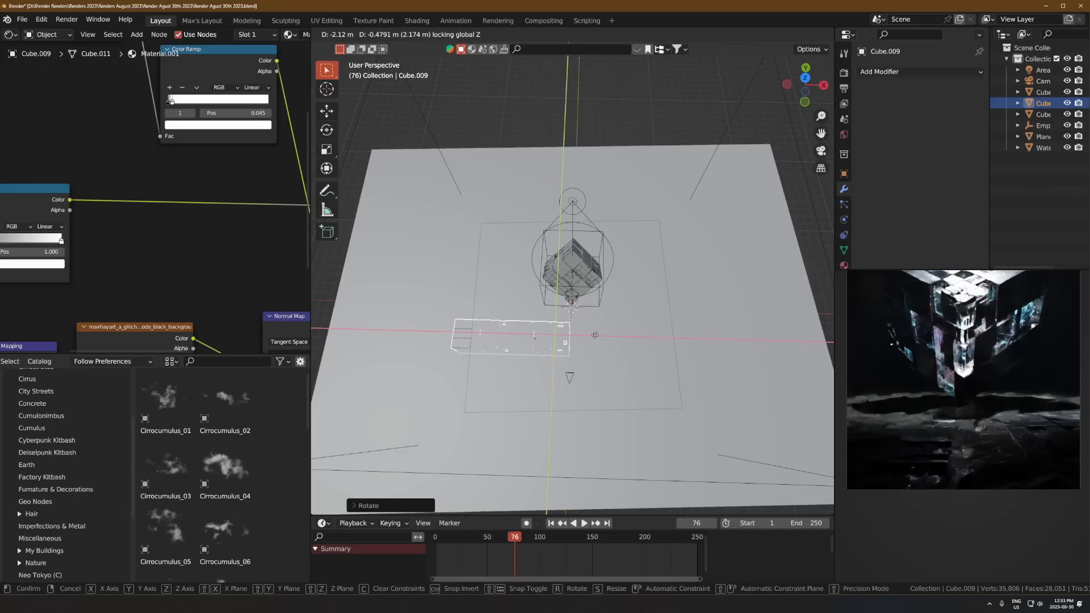
# Step: Place the long panelled block on the ground in front of the cube and make a linked duplicate of it
pyautogui.click(595, 335)
pyautogui.hotkey('alt', 'd')
pyautogui.click(597, 290)
# Step: Rotate the duplicated block about the global Y axis
pyautogui.moveTo(597, 290); pyautogui.dragTo(599, 240, button='middle')
pyautogui.press('r')
pyautogui.press('x')
pyautogui.rightClick(599, 291)
pyautogui.press('r')
pyautogui.press('y')
pyautogui.click(603, 306)
# Step: Reposition the duplicated block along Y and Z, finishing with a lift of about 0.34 m
pyautogui.press('g')
pyautogui.press('z')
pyautogui.click(597, 302)
pyautogui.moveTo(591, 333); pyautogui.dragTo(542, 352, button='middle')
pyautogui.press('g')
pyautogui.press('y')
pyautogui.click(540, 286)
pyautogui.press('g')
pyautogui.press('z')
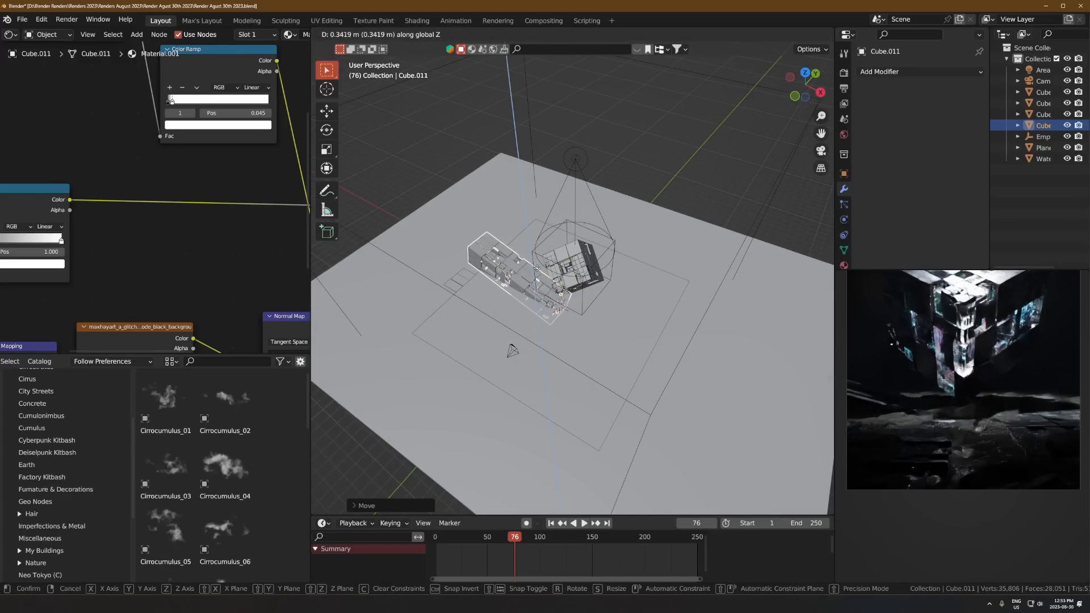
pyautogui.click(535, 271)
pyautogui.scroll(-2, 1006, 357)
pyautogui.scroll(1, 1006, 357)
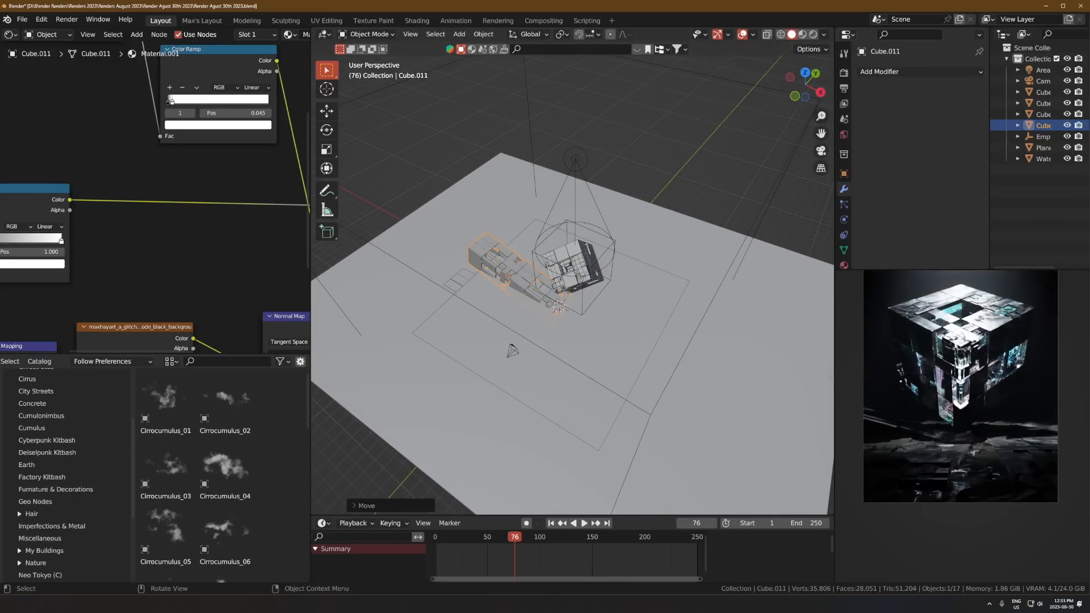
pyautogui.scroll(1, 1006, 357)
# Step: Make a linked duplicate of the tilted block in camera view, rotate it and place it on the cube's opposite side
pyautogui.press('KP_0')
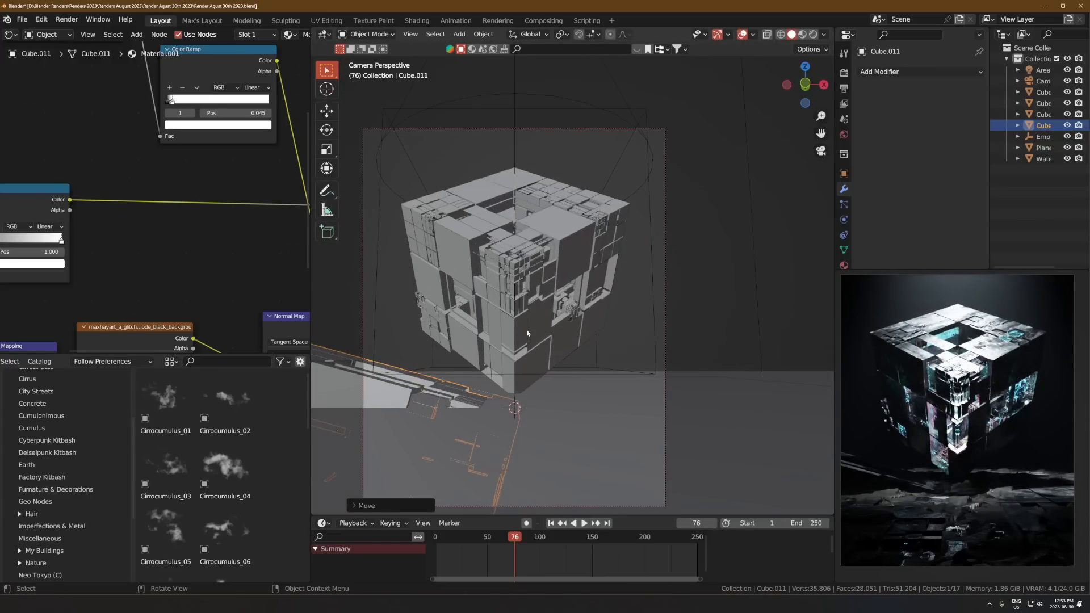
pyautogui.scroll(-3, 536, 335)
pyautogui.hotkey('alt', 'd')
pyautogui.press('r')
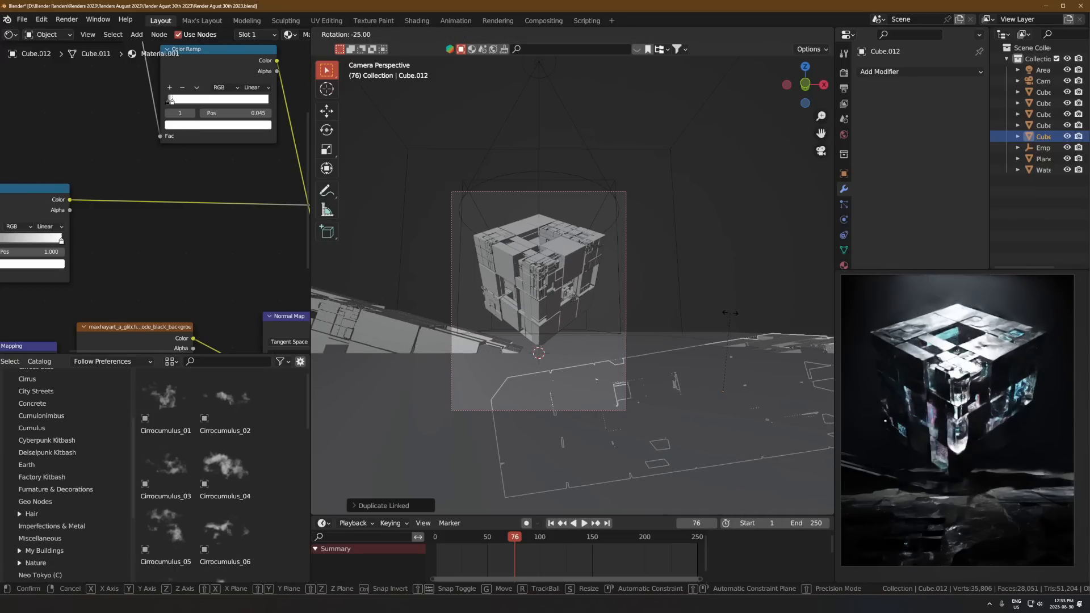
pyautogui.click(717, 315)
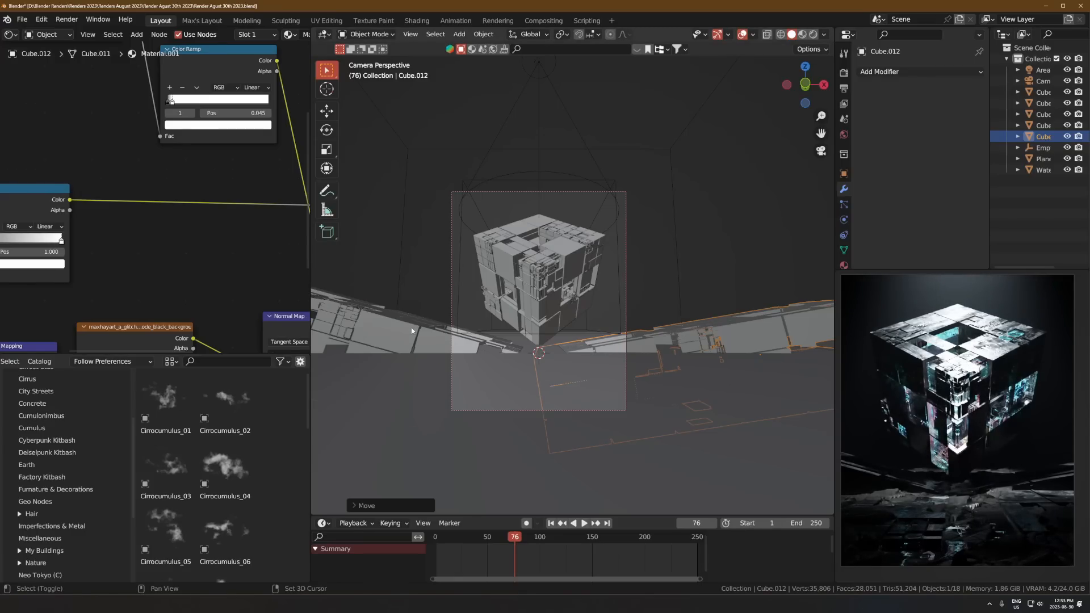
pyautogui.press('g')
pyautogui.press('x')
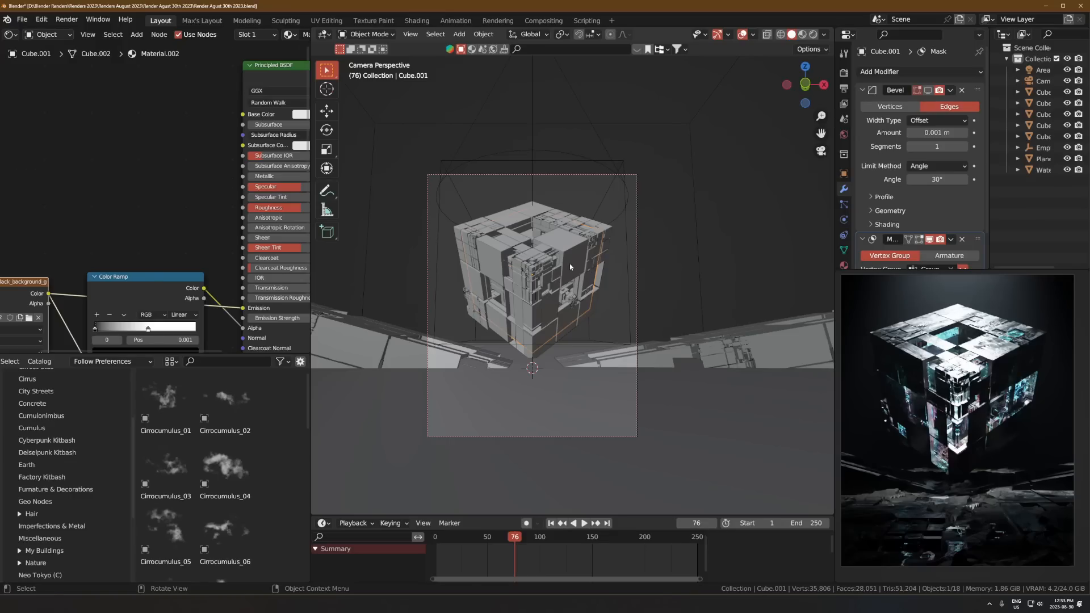
# Step: Add a Mix Color node to the inner glitch cube's material
pyautogui.press('g')
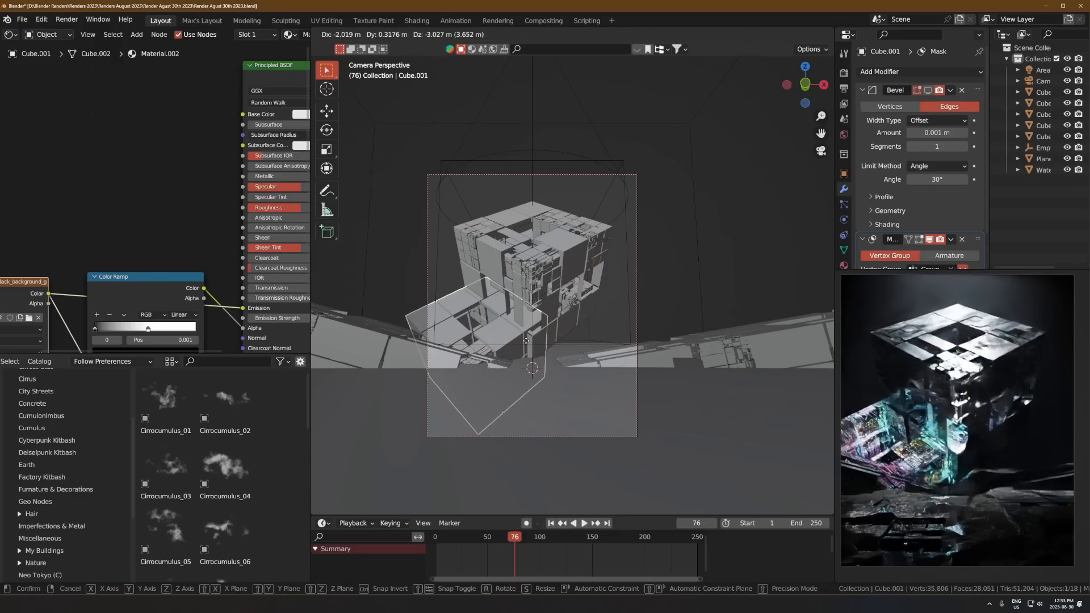
pyautogui.rightClick(578, 226)
pyautogui.moveTo(186, 211); pyautogui.dragTo(180, 140, button='middle')
pyautogui.scroll(-5, 188, 171)
pyautogui.moveTo(156, 205); pyautogui.dragTo(151, 279)
pyautogui.scroll(5, 152, 243)
pyautogui.hotkey('shift', 'a')
pyautogui.click(152, 243)
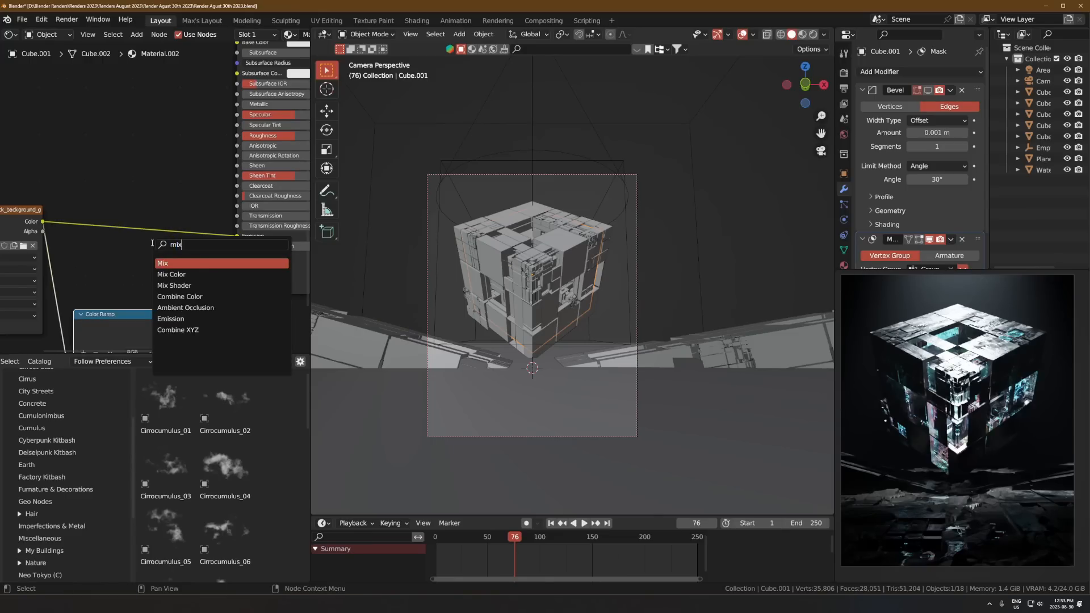
pyautogui.click(175, 273)
pyautogui.click(146, 128)
# Step: Route the glitch image's color through the Mix node's A input into Emission, with the blend mode set to Multiply
pyautogui.scroll(4, 96, 161)
pyautogui.moveTo(85, 171); pyautogui.dragTo(106, 180, button='middle')
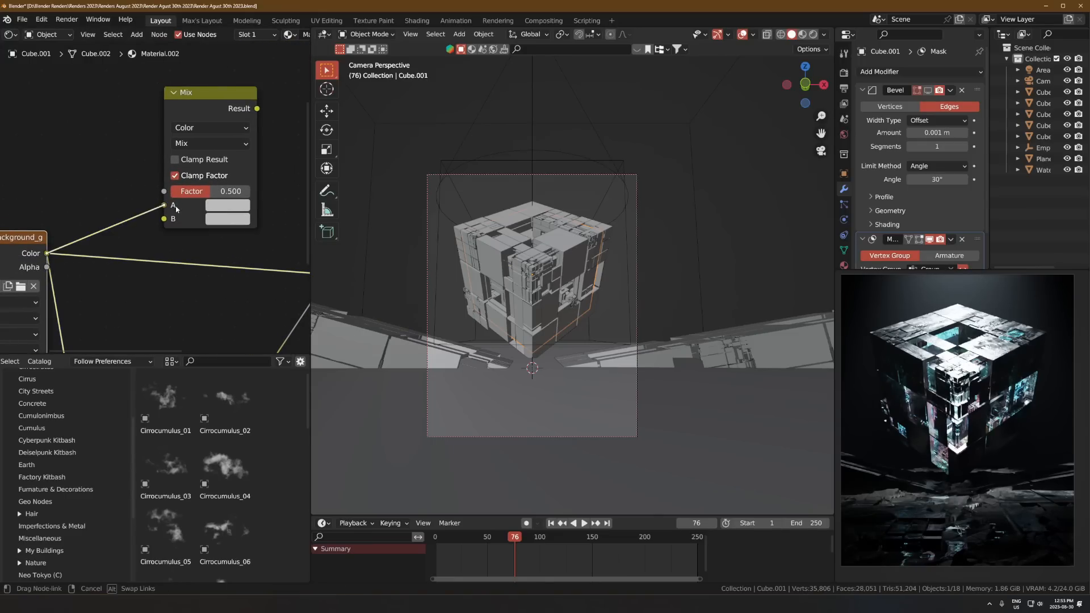
pyautogui.moveTo(205, 223); pyautogui.dragTo(116, 210, button='middle')
pyautogui.scroll(-3, 116, 209)
pyautogui.moveTo(119, 119); pyautogui.dragTo(107, 172)
pyautogui.scroll(2, 103, 279)
pyautogui.click(86, 203)
pyautogui.click(89, 227)
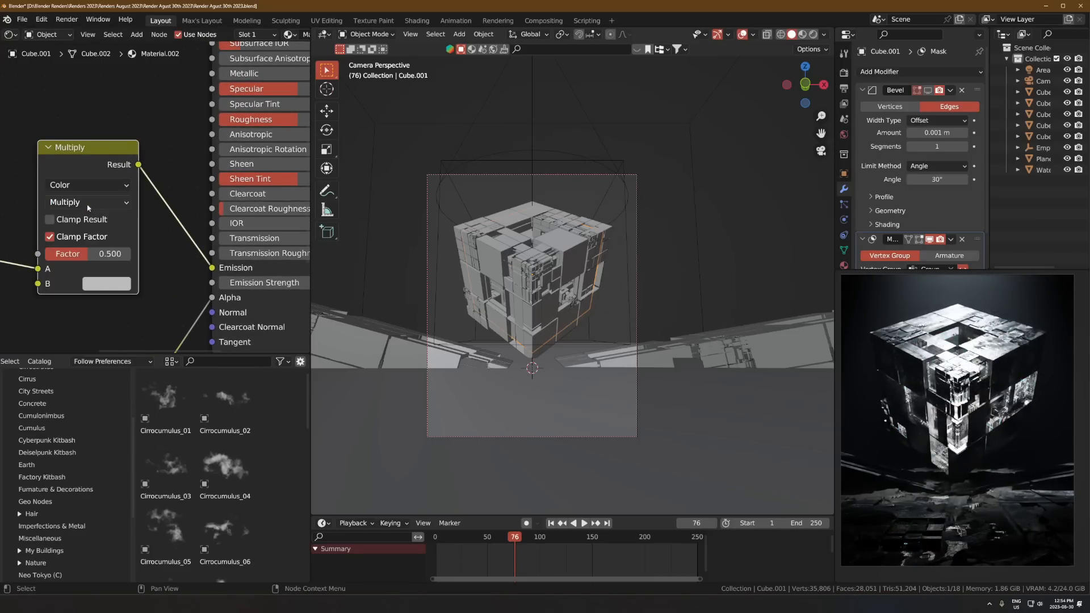
# Step: Set the Multiply node's B color to bright cyan with hue about 0.485 and saturation about 0.96
pyautogui.click(105, 284)
pyautogui.moveTo(141, 135); pyautogui.dragTo(166, 89)
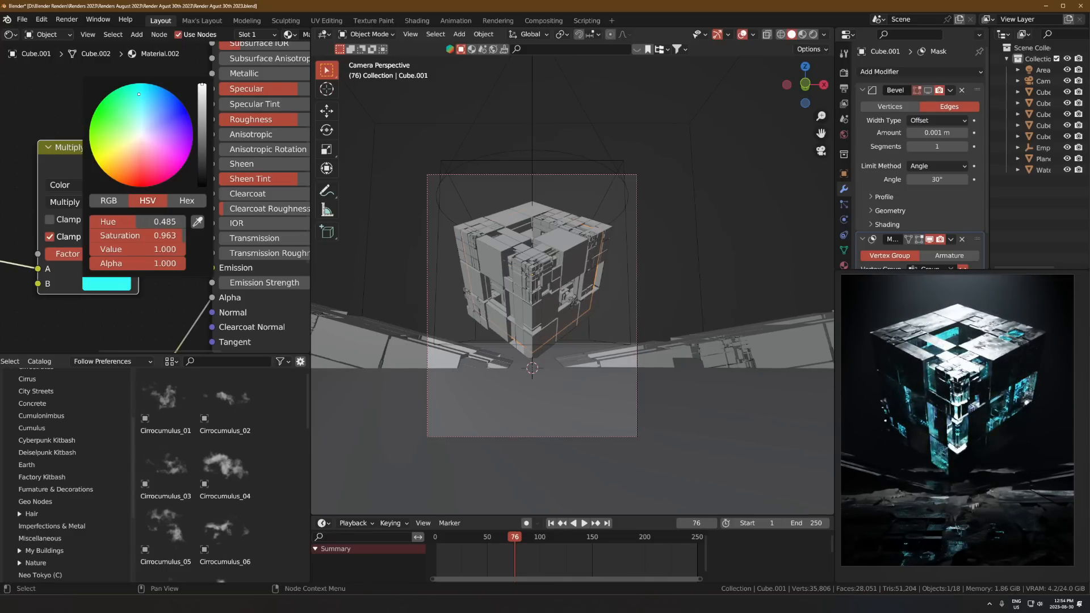
pyautogui.moveTo(139, 93)
pyautogui.mouseDown()
pyautogui.moveTo(120, 98)
pyautogui.moveTo(140, 93)
pyautogui.mouseUp()
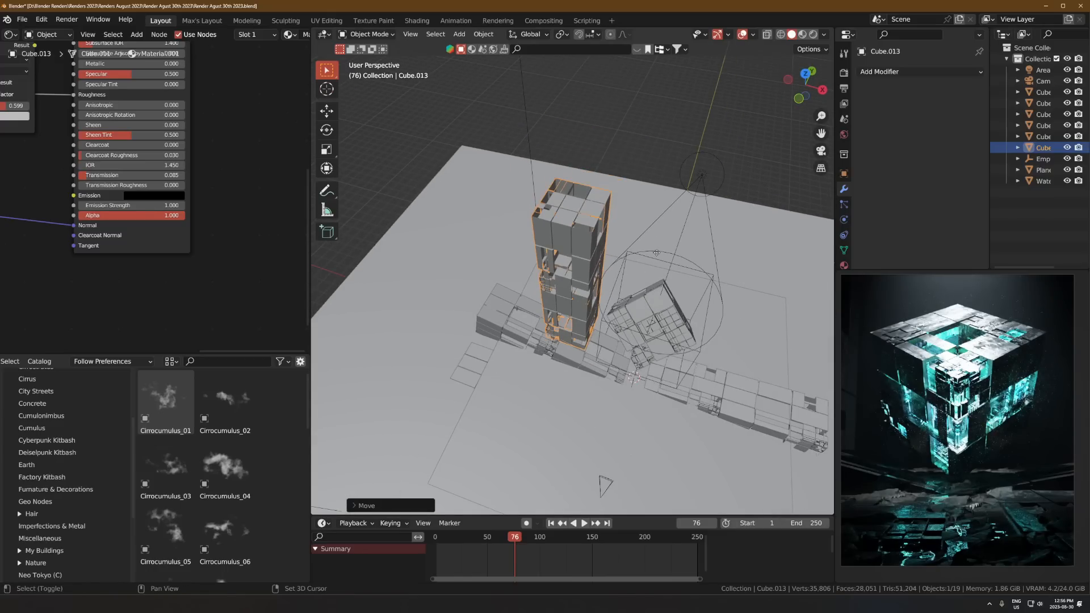
# Step: Scale the upright tower in X and Y only, and adjust its overall scale
pyautogui.press('s')
pyautogui.hotkey('shift', 'z')
pyautogui.click(717, 240)
pyautogui.press('s')
pyautogui.click(711, 244)
# Step: Try a rotated copy of the tower overlapping the original
pyautogui.moveTo(689, 258); pyautogui.dragTo(686, 235, button='middle')
pyautogui.press('s')
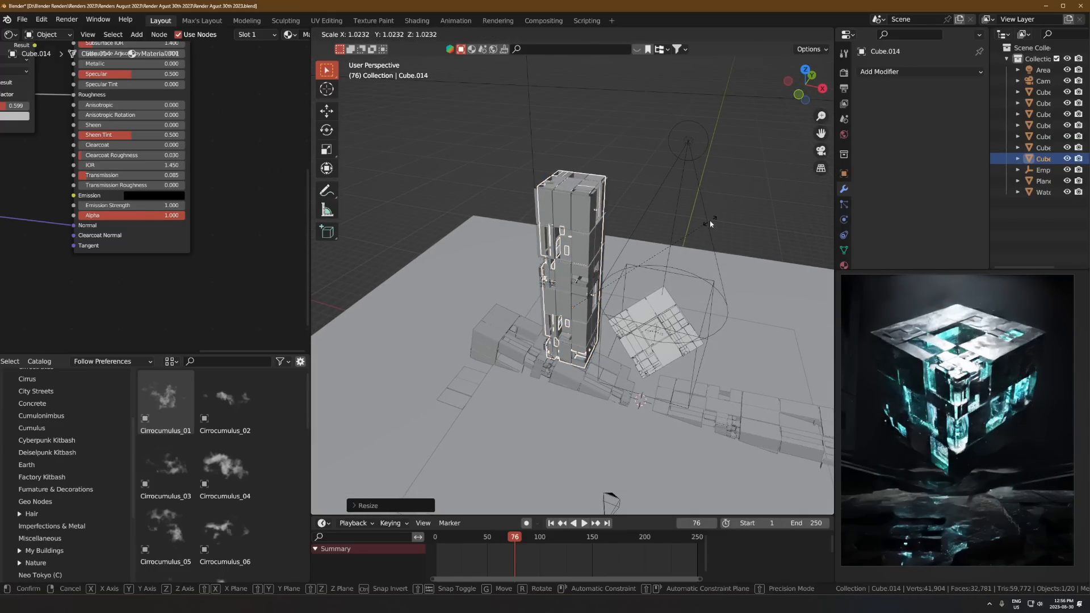
pyautogui.press('Escape')
pyautogui.press('r')
pyautogui.press('Return')
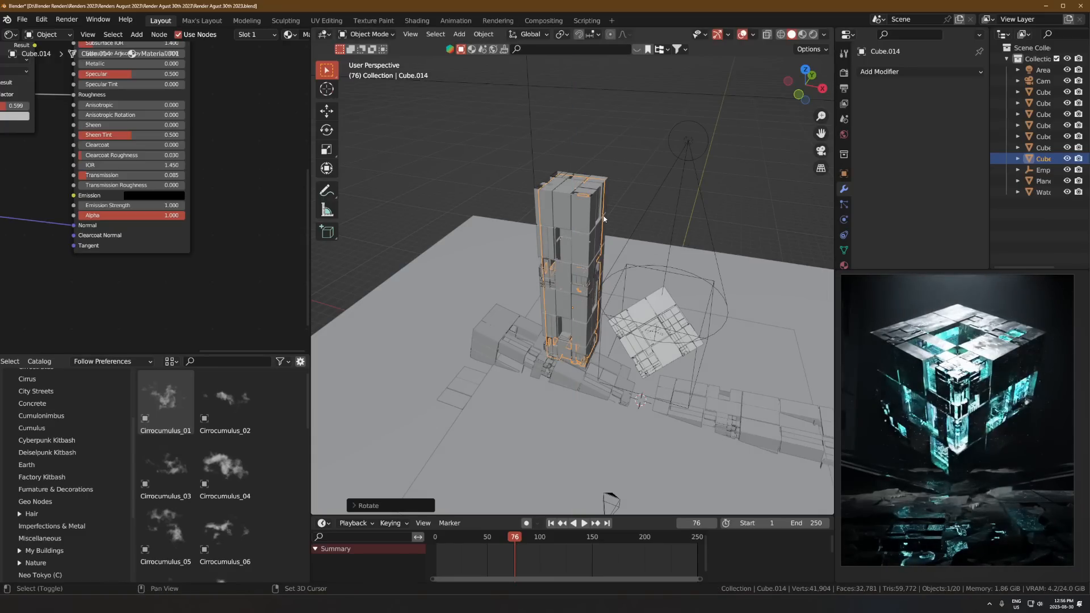
pyautogui.keyDown('shift'); pyautogui.click(598, 221); pyautogui.keyUp('shift')
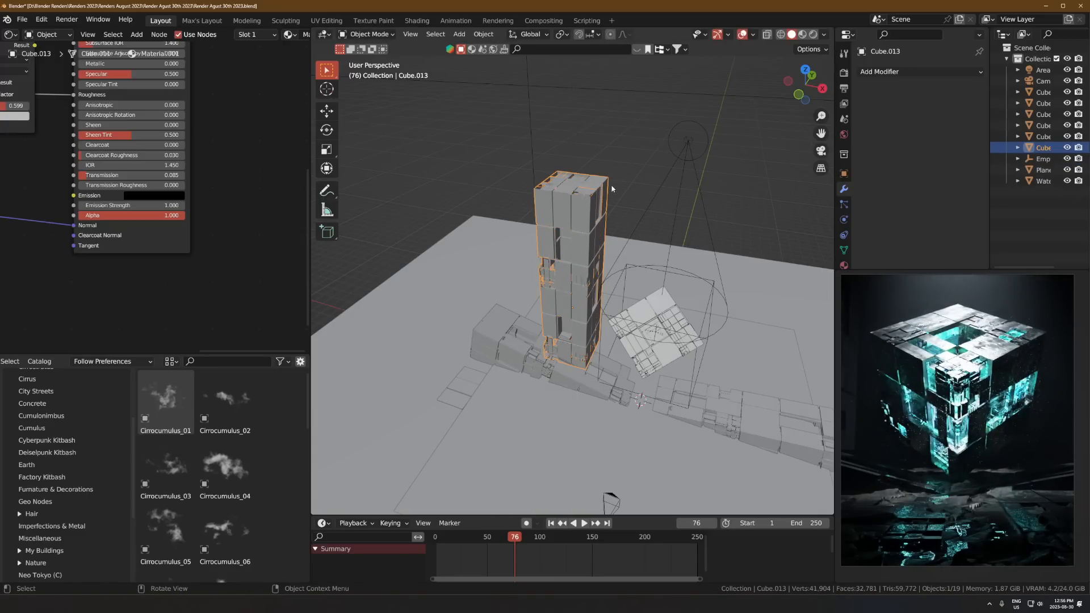
# Step: Move the tower horizontally to stand to the left of the cube, and adjust its position along Y
pyautogui.keyDown('shift'); pyautogui.moveTo(591, 212); pyautogui.dragTo(495, 231, button='middle'); pyautogui.keyUp('shift')
pyautogui.press('g')
pyautogui.press('y')
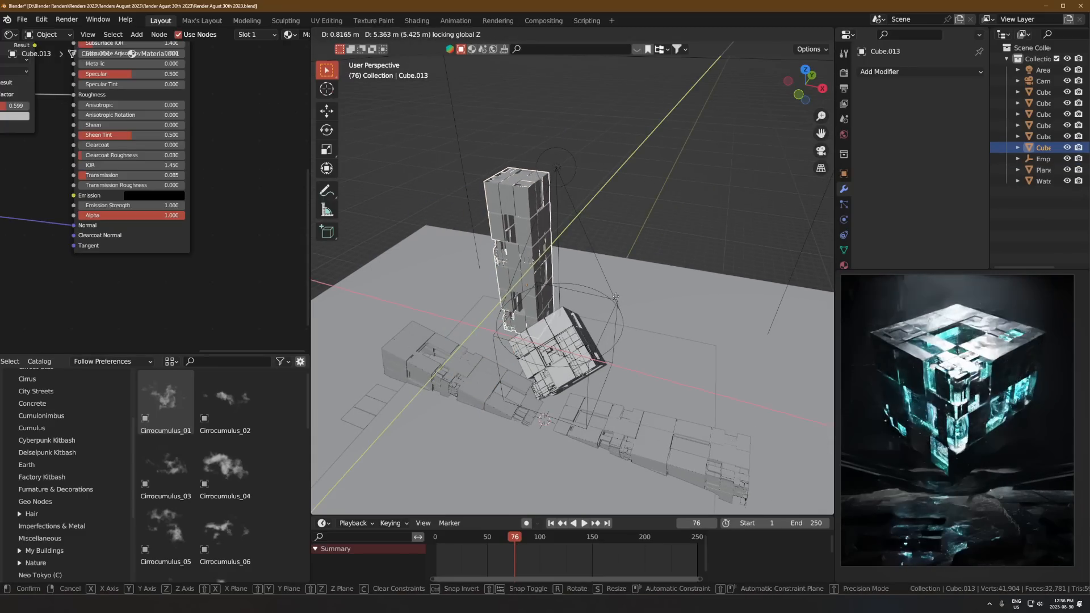
pyautogui.rightClick(574, 321)
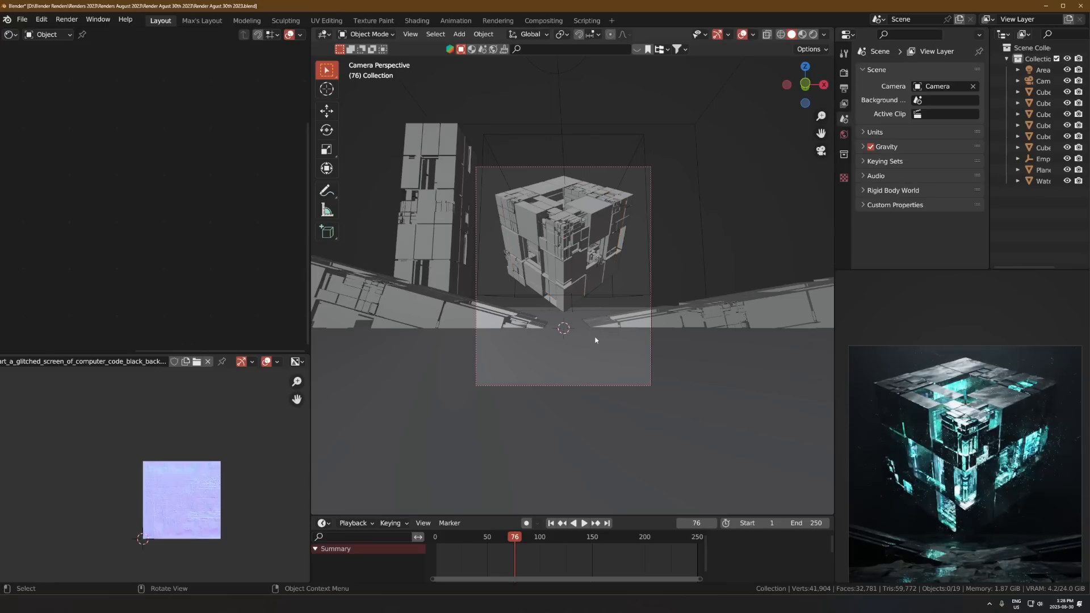
pyautogui.press('g')
pyautogui.press('x')
pyautogui.rightClick(432, 202)
pyautogui.press('g')
pyautogui.press('y')
pyautogui.click(482, 210)
# Step: Shift the tower along X and place a duplicate of it on the opposite side of the cube
pyautogui.scroll(-2, 488, 209)
pyautogui.press('g')
pyautogui.press('x')
pyautogui.click(511, 205)
pyautogui.hotkey('shift', 'd')
pyautogui.press('x')
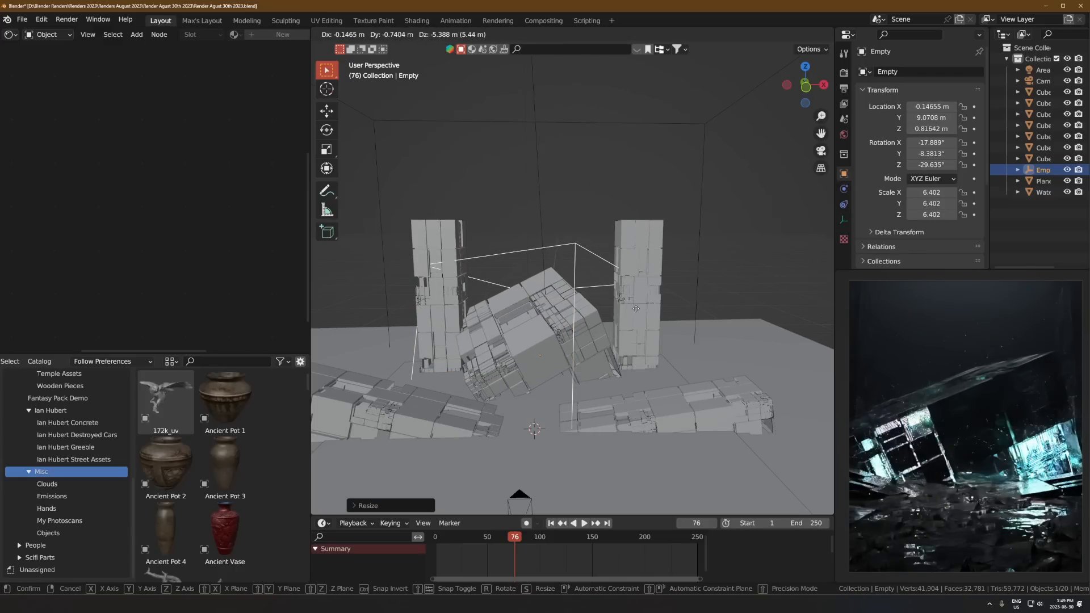
# Step: Undo the trial move, rotation and scaling of the empty that controls the cube
pyautogui.click(629, 313)
pyautogui.hotkey('ctrl', 'z')
pyautogui.hotkey('ctrl', 'z')
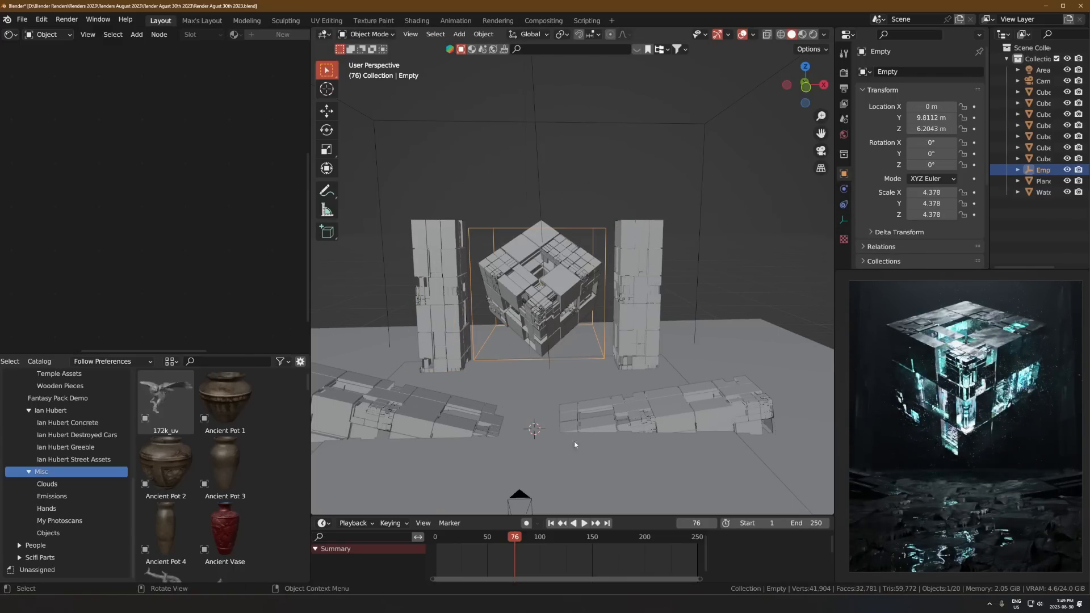
# Step: Move the camera back to about Y -15.43 m and up to about Z 4.77 m
pyautogui.scroll(-5, 532, 390)
pyautogui.click(556, 346)
pyautogui.click(559, 344)
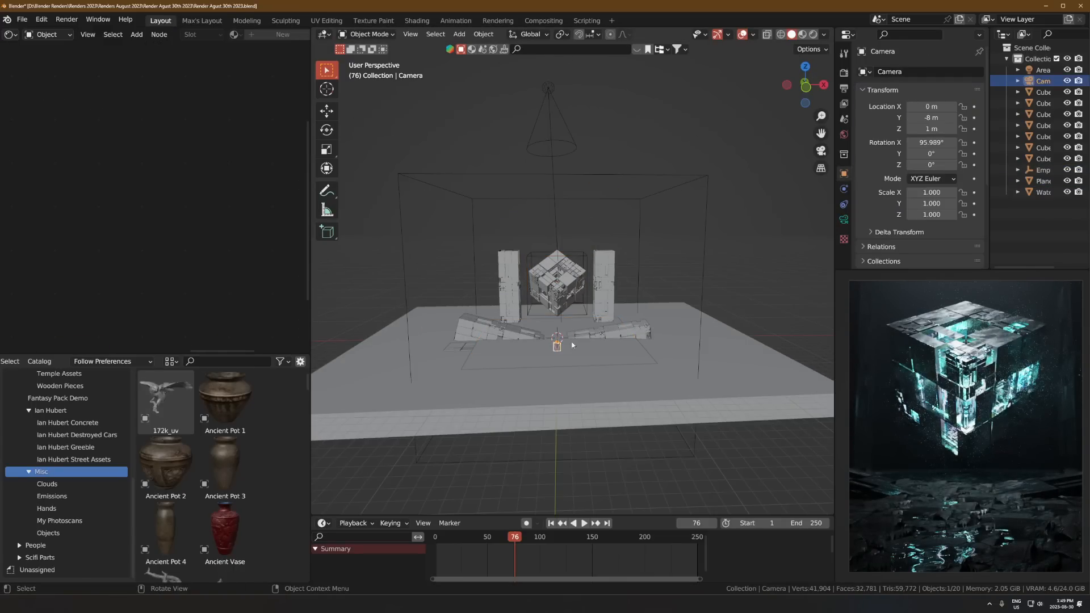
pyautogui.scroll(-3, 628, 377)
pyautogui.press('g')
pyautogui.press('z')
pyautogui.click(634, 333)
pyautogui.moveTo(634, 333); pyautogui.dragTo(566, 372, button='middle')
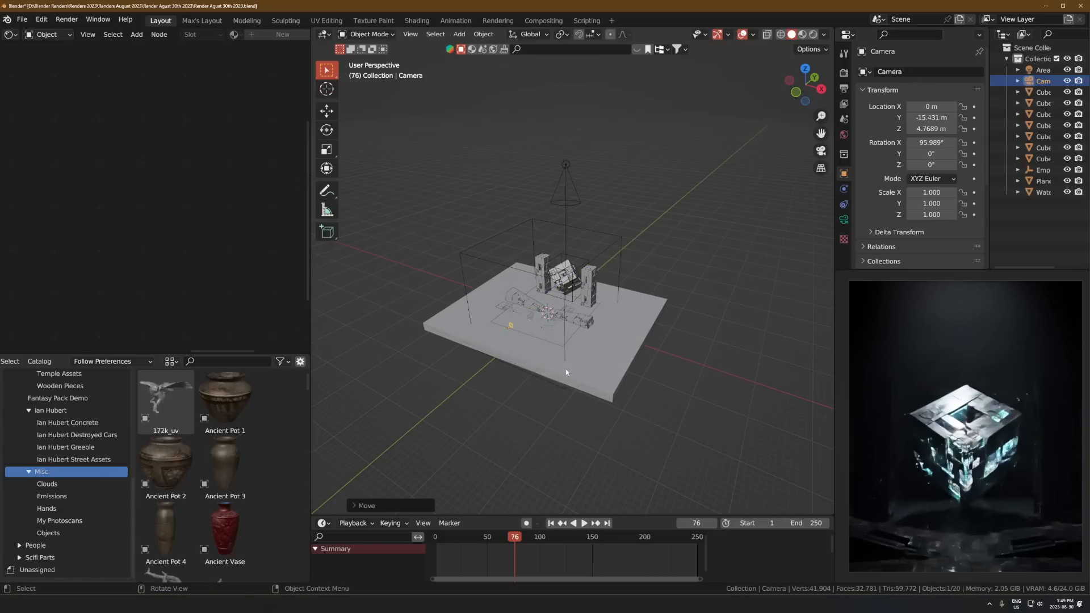
# Step: Set the camera's focal length to 24 mm and reposition the camera
pyautogui.click(844, 220)
pyautogui.moveTo(932, 128); pyautogui.dragTo(895, 190)
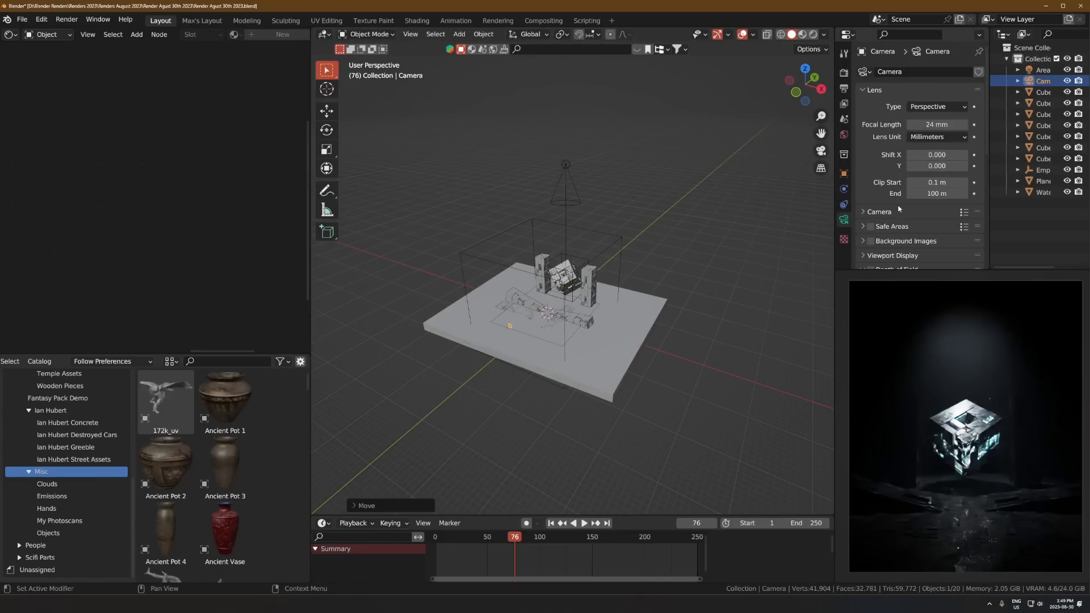
pyautogui.scroll(1, 707, 335)
pyautogui.press('g')
pyautogui.click(656, 334)
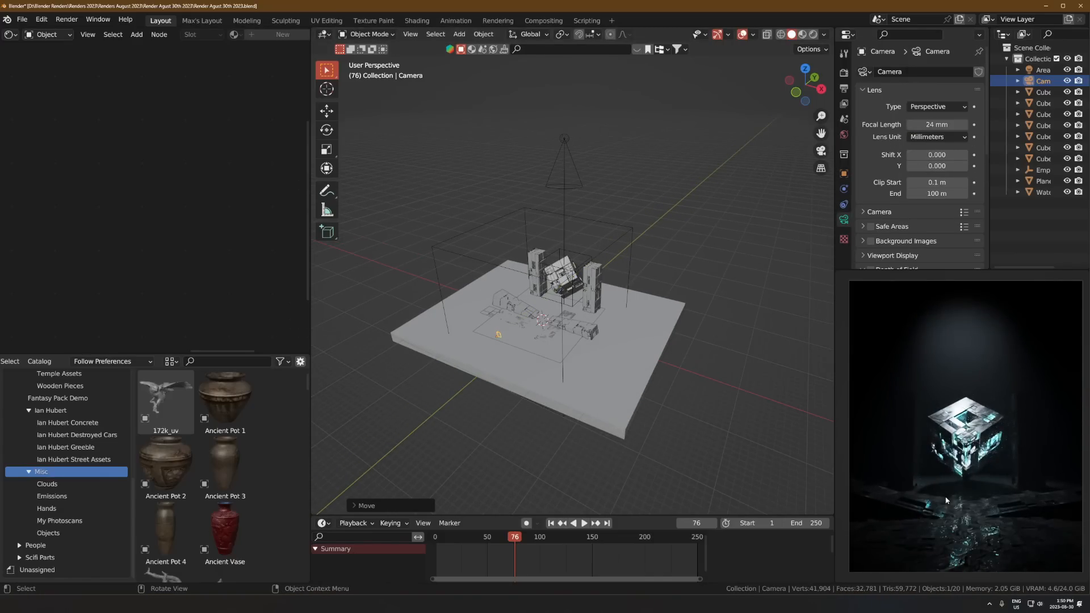
# Step: Tilt the camera about the X axis to reframe the cube
pyautogui.scroll(-1, 642, 352)
pyautogui.scroll(2, 702, 393)
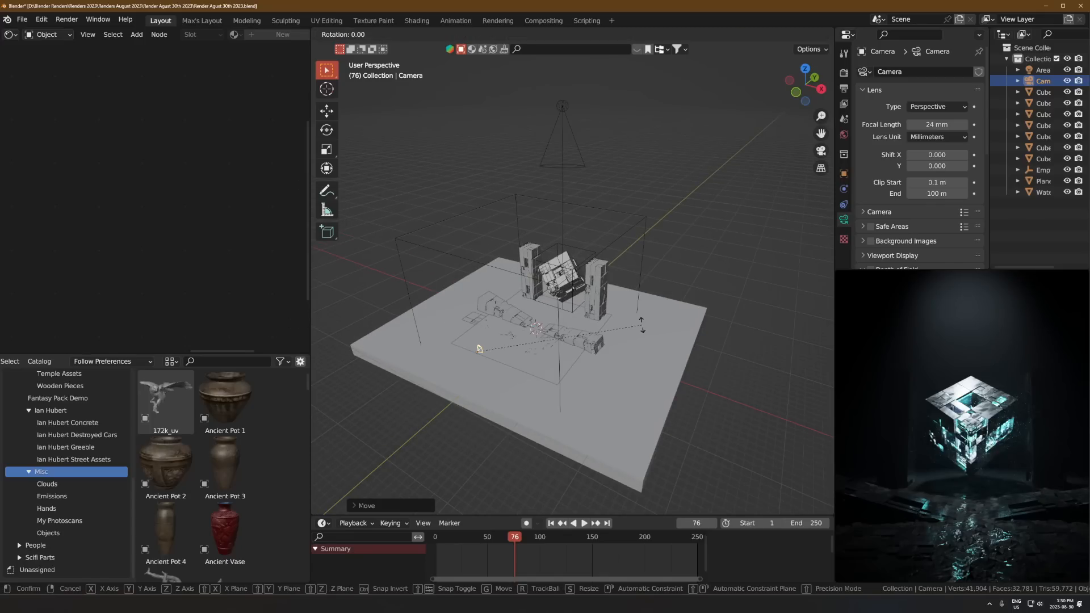
pyautogui.press('r')
pyautogui.press('x')
pyautogui.click(636, 340)
# Step: Enlarge the fog volume box, first uniformly and along Z, and widen it in X and Y
pyautogui.click(624, 235)
pyautogui.press('s')
pyautogui.click(679, 266)
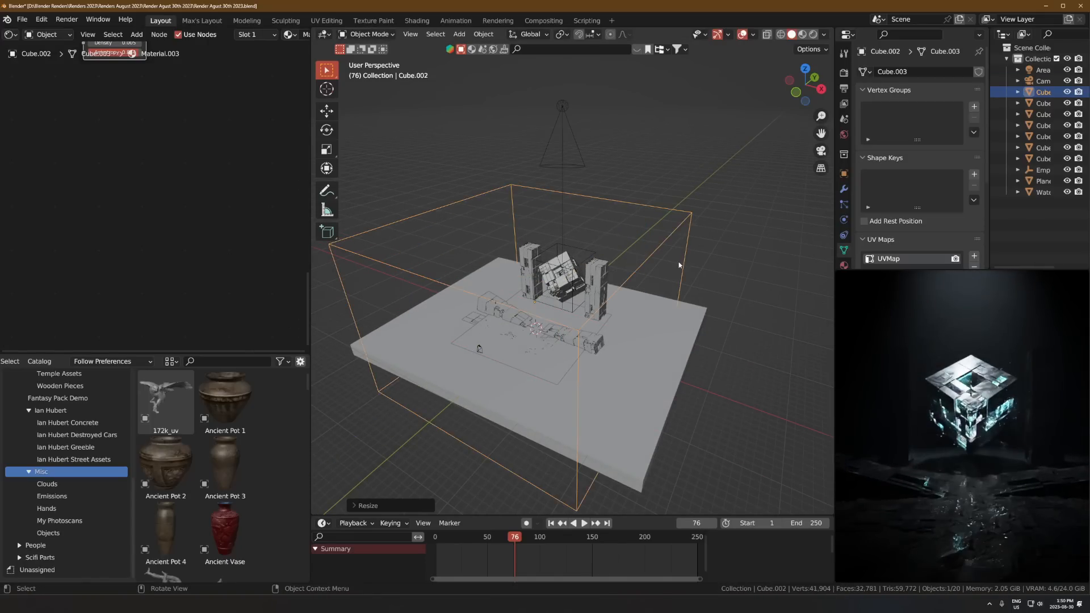
pyautogui.scroll(-4, 679, 265)
pyautogui.press('s')
pyautogui.press('z')
pyautogui.click(768, 264)
pyautogui.press('s')
pyautogui.hotkey('shift', 'z')
pyautogui.click(431, 247)
# Step: Move the enlarged fog volume box along Z to enclose the scene
pyautogui.moveTo(599, 292); pyautogui.dragTo(600, 256, button='middle')
pyautogui.press('g')
pyautogui.press('z')
pyautogui.click(595, 214)
pyautogui.scroll(4, 501, 227)
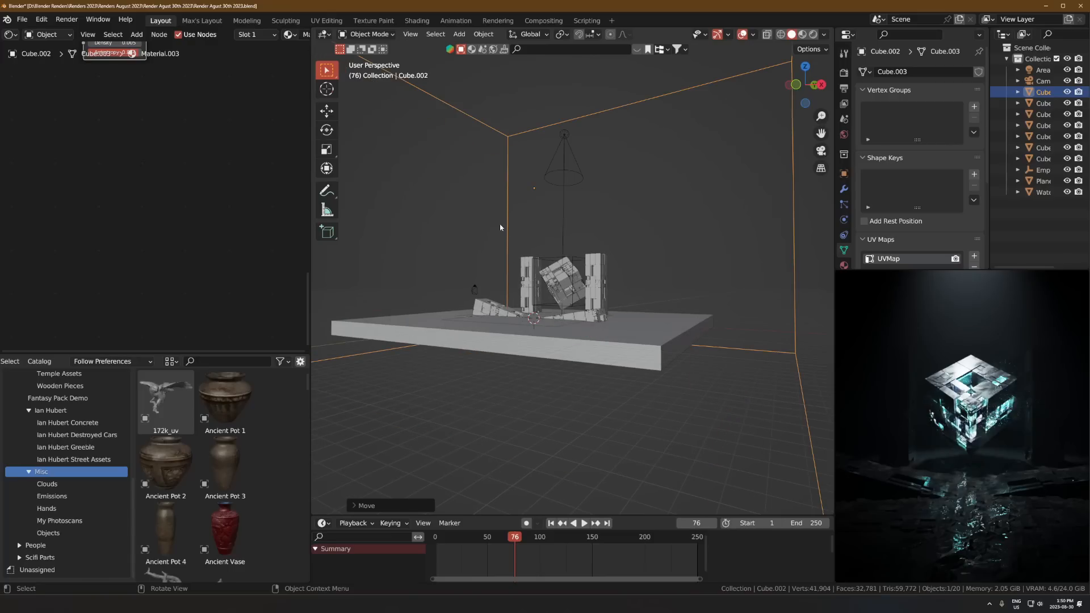
# Step: Scale up the tower on the cube's left side and move it farther out
pyautogui.click(532, 288)
pyautogui.moveTo(511, 286); pyautogui.dragTo(542, 322, button='middle')
pyautogui.press('s')
pyautogui.click(564, 327)
pyautogui.press('g')
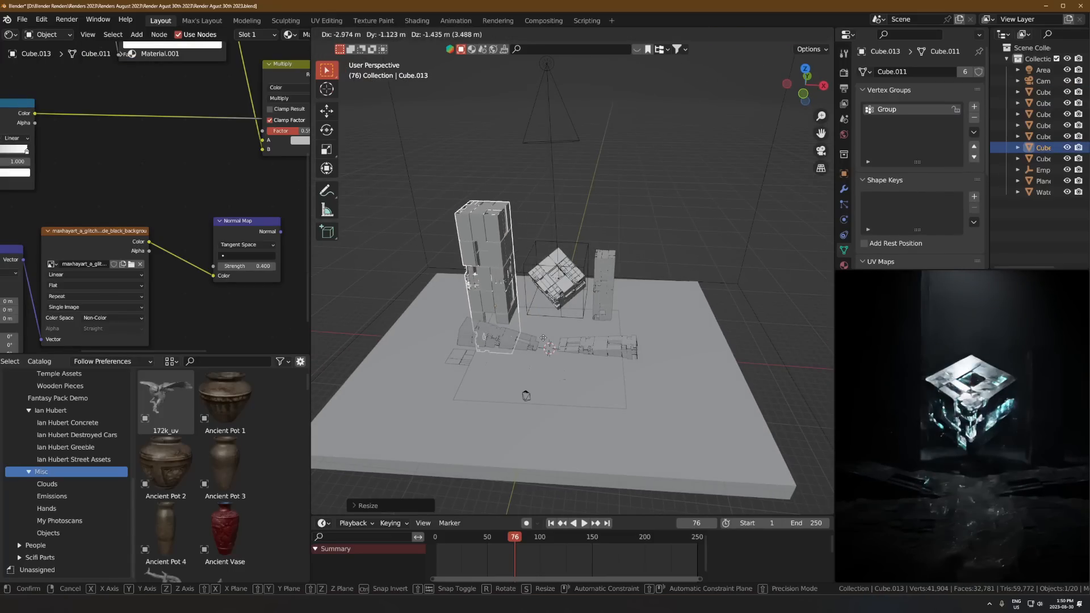
pyautogui.click(539, 341)
# Step: Scale up the tower on the cube's right side and move it outward
pyautogui.click(602, 284)
pyautogui.press('s')
pyautogui.click(612, 306)
pyautogui.press('g')
pyautogui.click(632, 306)
# Step: Make a linked duplicate of the tower and move it horizontally to stand behind the cube
pyautogui.moveTo(632, 305); pyautogui.dragTo(622, 332, button='middle')
pyautogui.hotkey('alt', 'd')
pyautogui.hotkey('shift', 'z')
pyautogui.click(536, 254)
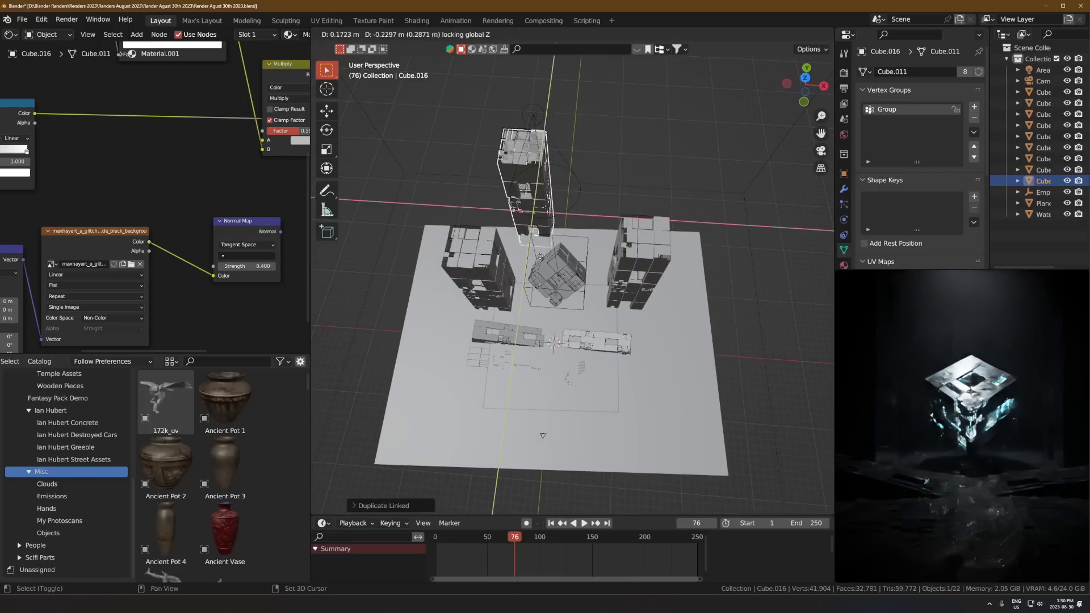
# Step: Place the linked tower copy behind the cube's right side and make another linked duplicate at the front right of the ground
pyautogui.click(616, 371)
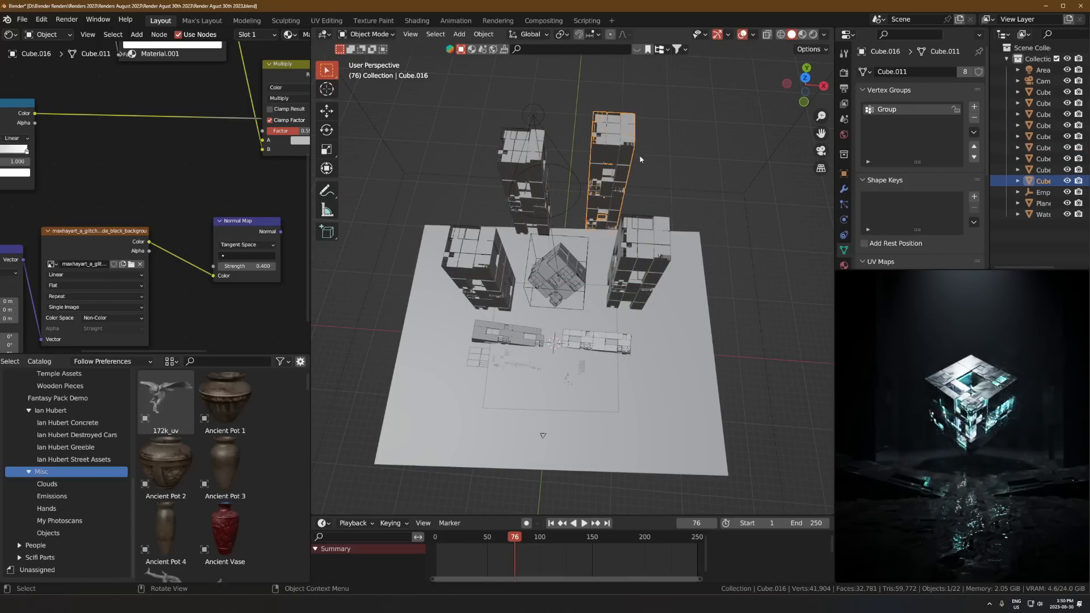
pyautogui.moveTo(642, 157); pyautogui.dragTo(639, 182, button='middle')
pyautogui.hotkey('alt', 'd')
pyautogui.hotkey('shift', 'z')
pyautogui.click(623, 315)
pyautogui.press('g')
pyautogui.click(653, 304)
# Step: Move the front-right tower copy along Y toward the cube and along Z so it sits mostly sunk into the ground
pyautogui.press('g')
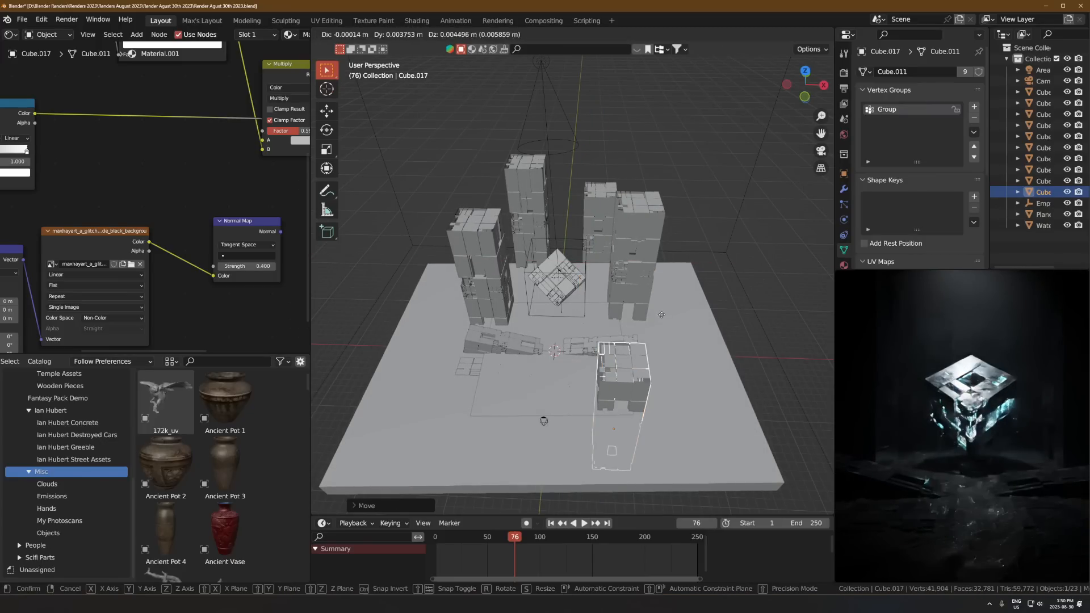
pyautogui.press('y')
pyautogui.click(660, 260)
pyautogui.press('g')
pyautogui.press('z')
pyautogui.click(659, 266)
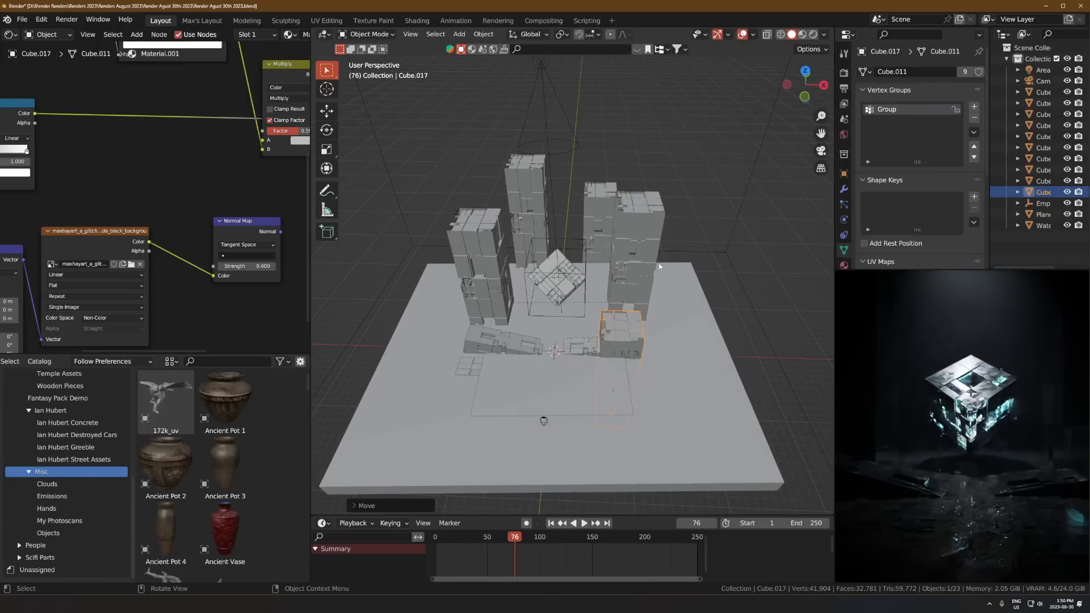
# Step: Make a linked duplicate of the sunken tower, adjust its height along Z, and move it horizontally to the front left
pyautogui.press('g')
pyautogui.press('z')
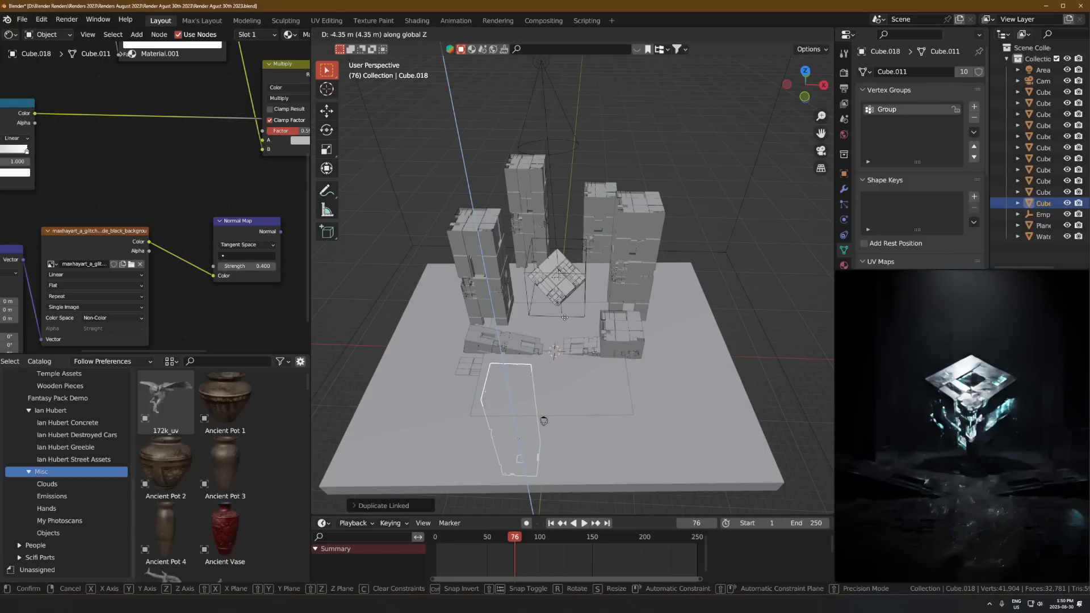
pyautogui.click(561, 302)
pyautogui.press('g')
pyautogui.hotkey('shift', 'z')
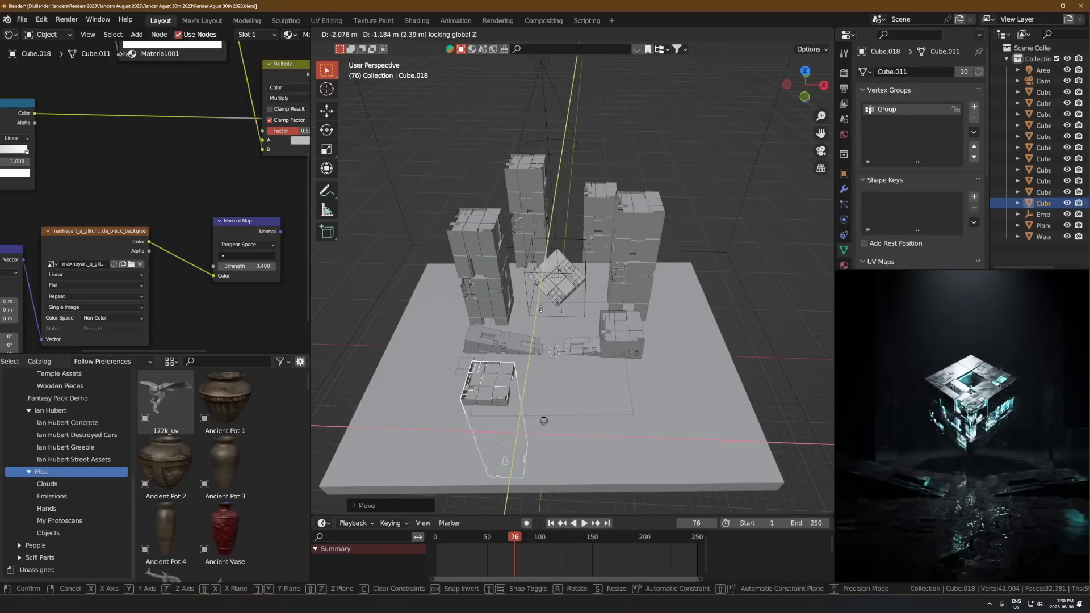
pyautogui.click(544, 305)
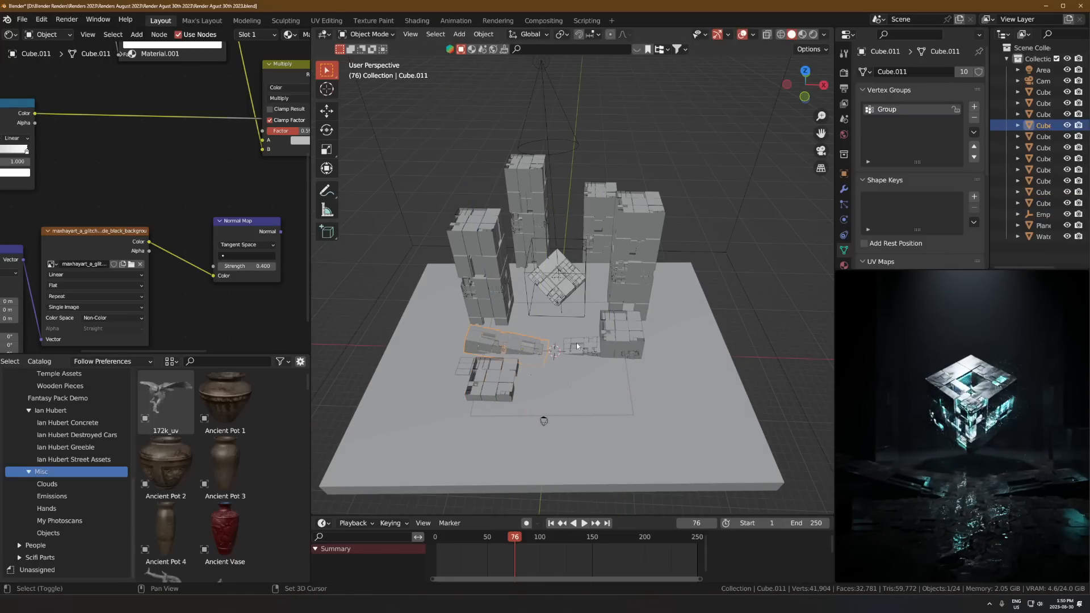
# Step: Make linked duplicates of the two low panelled blocks along Y, placing the last pair about 17.6 m toward the camera
pyautogui.keyDown('shift'); pyautogui.click(577, 346); pyautogui.keyUp('shift')
pyautogui.scroll(4, 576, 343)
pyautogui.moveTo(577, 342); pyautogui.dragTo(580, 382, button='middle')
pyautogui.hotkey('alt', 'd')
pyautogui.press('y')
pyautogui.click(583, 326)
pyautogui.hotkey('alt', 'd')
pyautogui.press('y')
pyautogui.click(588, 258)
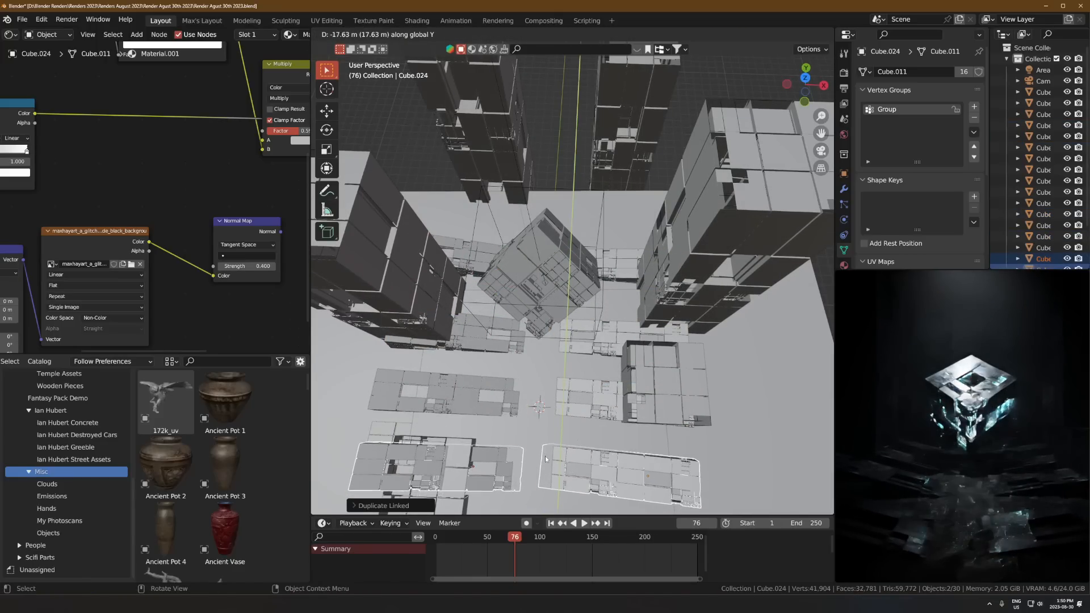
pyautogui.click(545, 456)
# Step: Add one more linked copy of the low block pair along Y beyond the front row, working in top view
pyautogui.press('KP_7')
pyautogui.keyDown('shift'); pyautogui.moveTo(555, 407); pyautogui.dragTo(557, 349, button='middle'); pyautogui.keyUp('shift')
pyautogui.hotkey('alt', 'd')
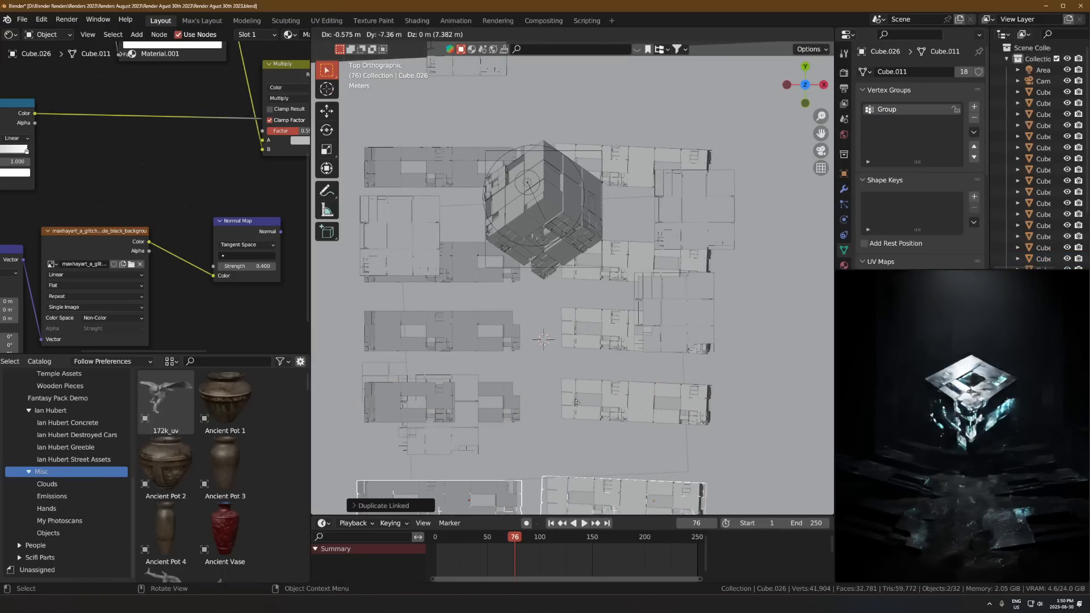
pyautogui.press('y')
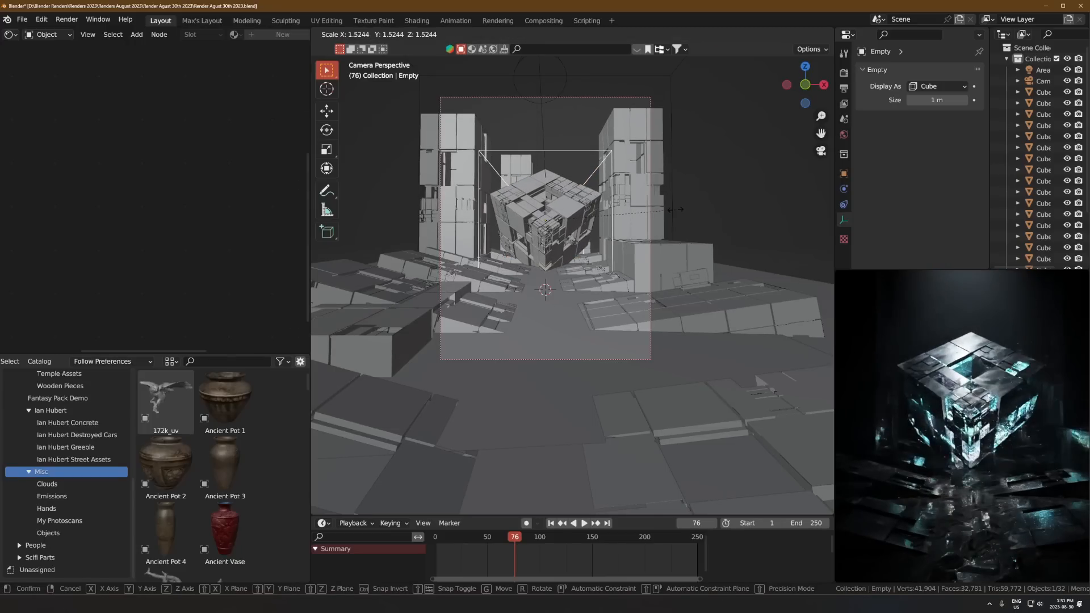
# Step: Scale up the cube's controlling empty and reposition it along Z so the cube floats between the towers
pyautogui.click(656, 236)
pyautogui.press('g')
pyautogui.press('z')
pyautogui.click(641, 297)
pyautogui.press('s')
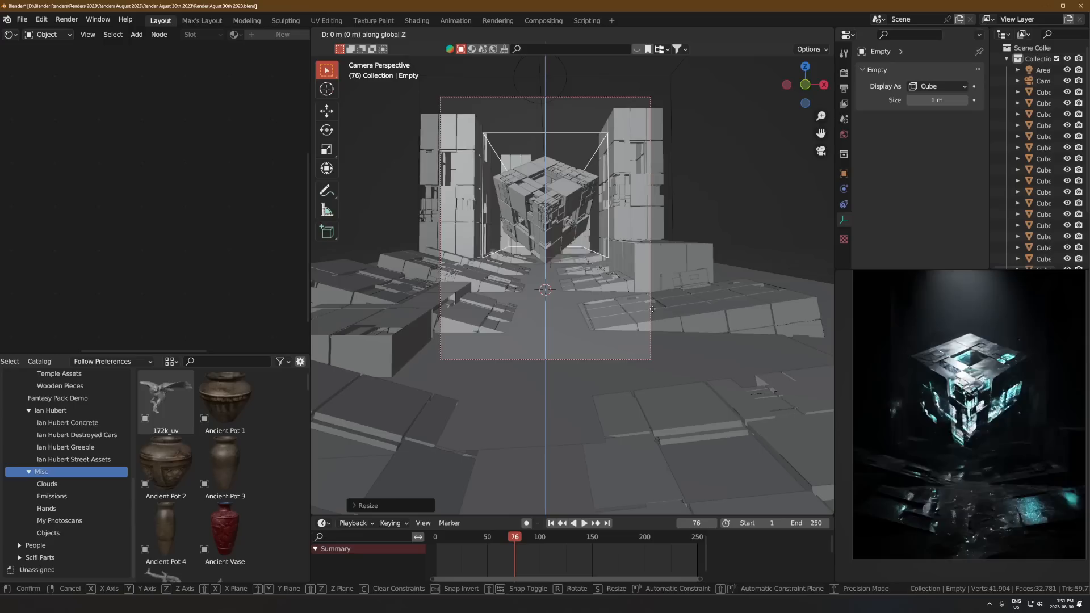
pyautogui.rightClick(652, 310)
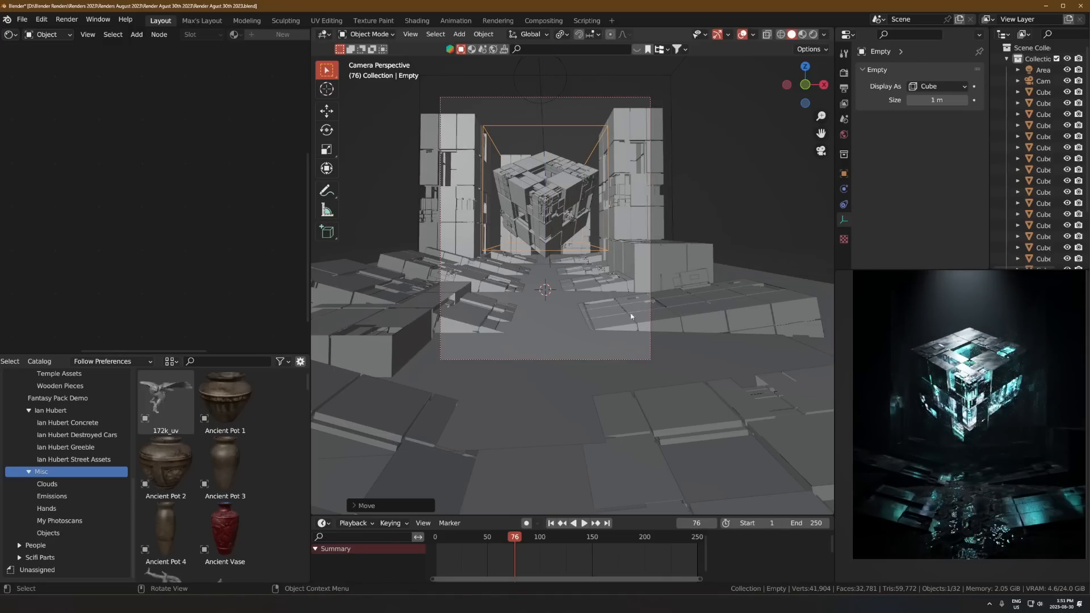
# Step: Search the asset library for wires, add Wires.010 at the cube, and scale the bundle up
pyautogui.scroll(3, 89, 461)
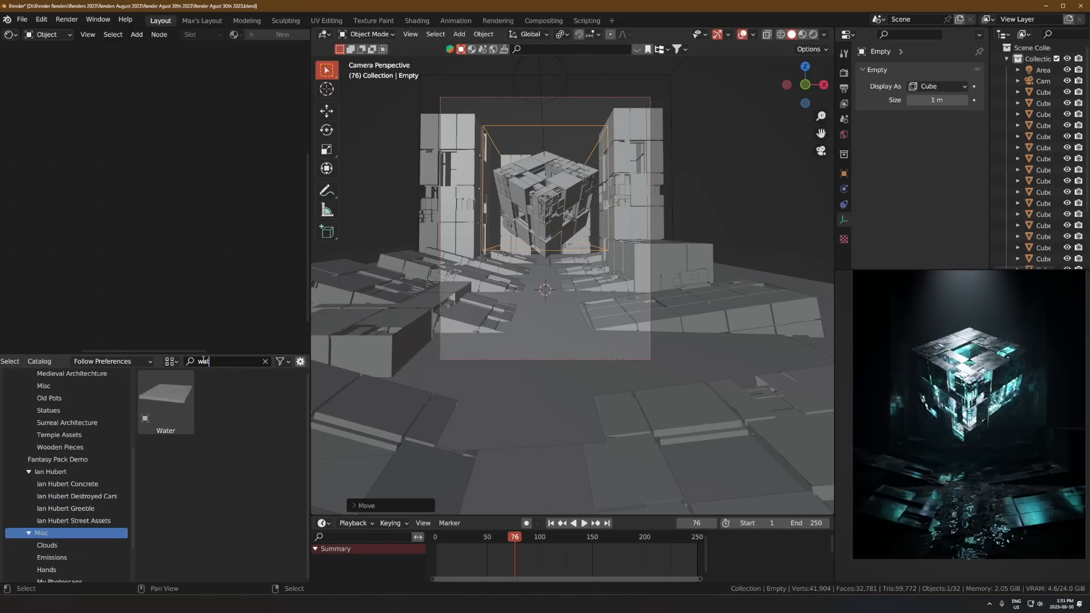
pyautogui.write('wires')
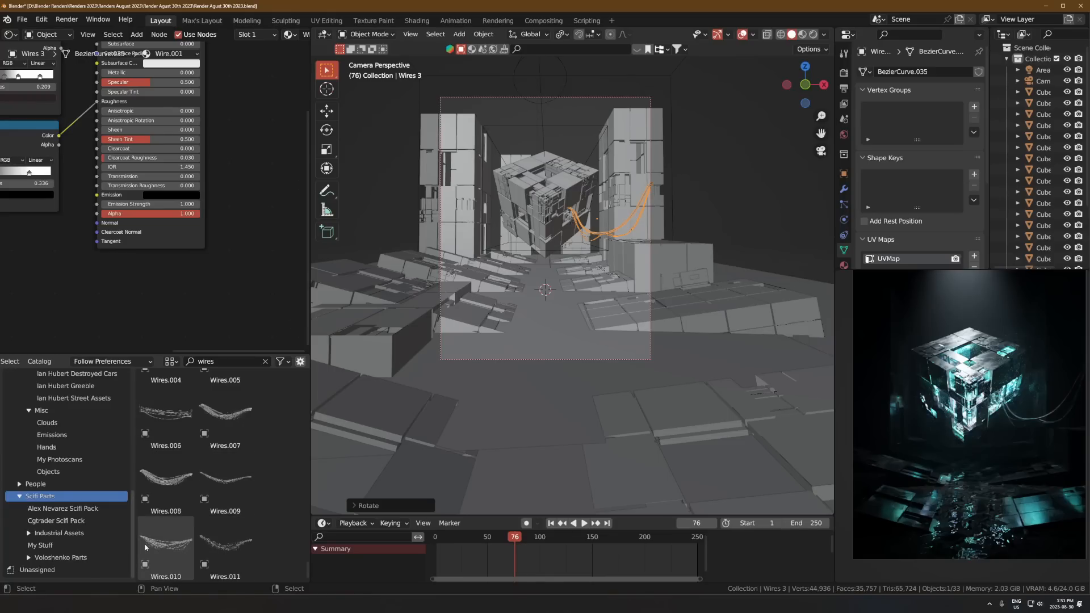
pyautogui.moveTo(166, 544); pyautogui.dragTo(568, 215)
pyautogui.press('s')
pyautogui.click(772, 208)
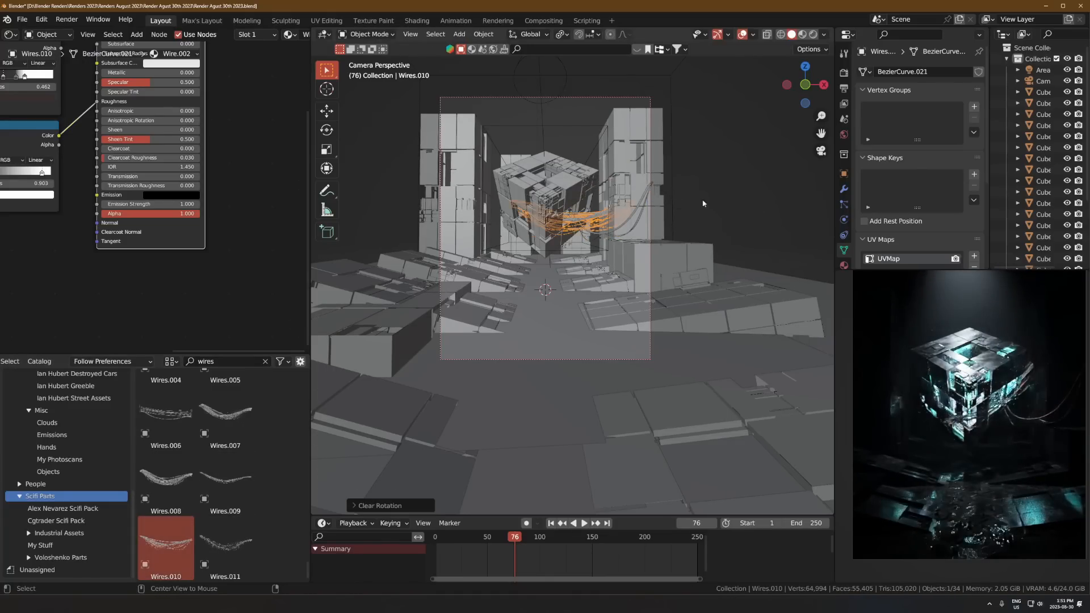
# Step: Reposition the Wires.010 bundle against the cube and shift it along X toward the cube's left side
pyautogui.press('g')
pyautogui.click(598, 231)
pyautogui.press('g')
pyautogui.press('x')
pyautogui.click(589, 232)
# Step: Make a linked duplicate of the wire bundle, rotate it, and scale it larger
pyautogui.moveTo(590, 232); pyautogui.dragTo(584, 298, button='middle')
pyautogui.hotkey('alt', 'd')
pyautogui.click(588, 316)
pyautogui.press('r')
pyautogui.click(586, 295)
pyautogui.press('s')
pyautogui.hotkey('shift', 'z')
pyautogui.click(611, 291)
pyautogui.press('s')
pyautogui.click(675, 298)
# Step: Move and tilt the duplicated wire bundle upward so it hangs from above toward the cube
pyautogui.press('g')
pyautogui.click(687, 312)
pyautogui.moveTo(686, 312); pyautogui.dragTo(631, 218, button='middle')
pyautogui.press('r')
pyautogui.click(664, 306)
pyautogui.press('g')
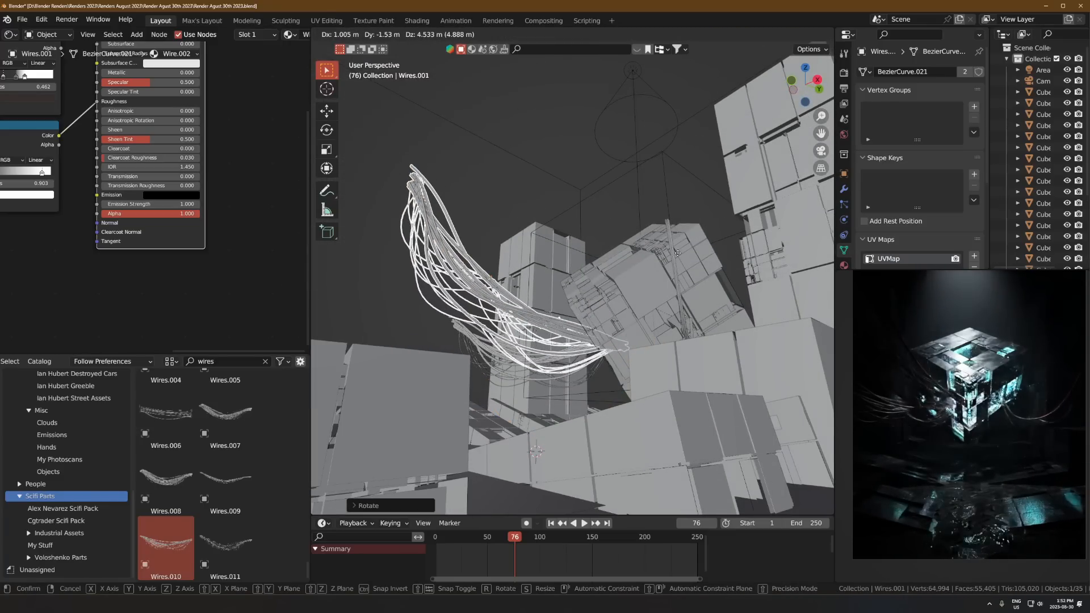
pyautogui.click(677, 253)
# Step: Align the hanging wire bundle with the cube from above, rotating it about Z and adjusting its height along Z
pyautogui.moveTo(677, 252)
pyautogui.mouseDown(button='middle')
pyautogui.moveTo(679, 298)
pyautogui.moveTo(526, 205)
pyautogui.mouseUp(button='middle')
pyautogui.hotkey('shift', 'z')
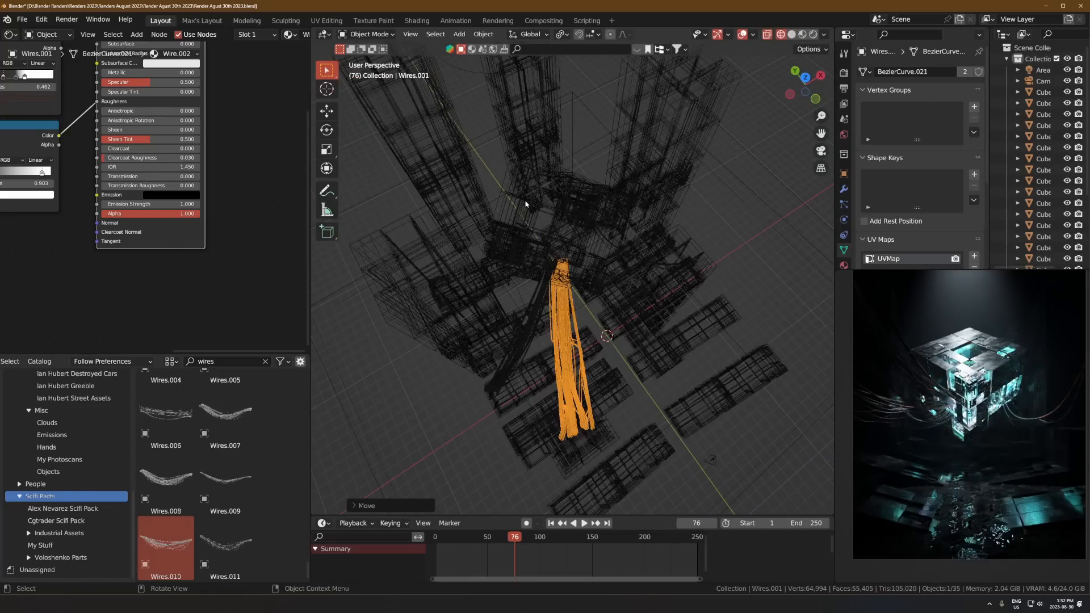
pyautogui.click(564, 257)
pyautogui.press('z')
pyautogui.click(649, 258)
pyautogui.click(576, 320)
pyautogui.keyDown('shift'); pyautogui.moveTo(965, 398); pyautogui.dragTo(997, 444, button='middle'); pyautogui.keyUp('shift')
pyautogui.moveTo(590, 323)
pyautogui.mouseDown(button='middle')
pyautogui.moveTo(629, 260)
pyautogui.moveTo(647, 318)
pyautogui.mouseUp(button='middle')
pyautogui.press('r')
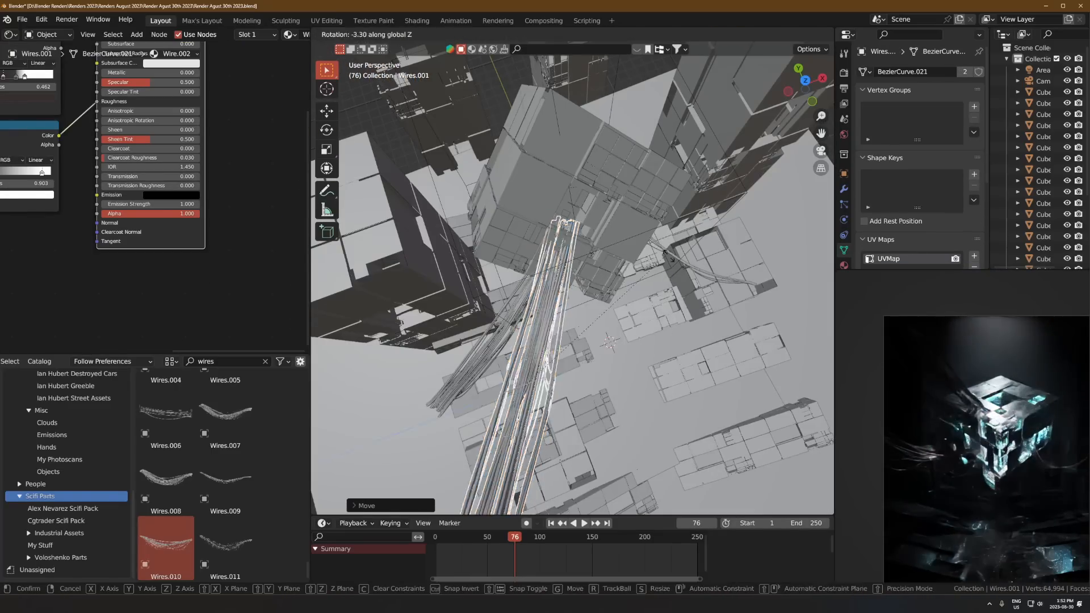
pyautogui.click(663, 241)
pyautogui.press('g')
pyautogui.press('z')
pyautogui.click(658, 238)
# Step: Make a linked duplicate of the hanging wire bundle, rotate it, and position it above the cube in camera view
pyautogui.hotkey('alt', 'd')
pyautogui.hotkey('shift', 'z')
pyautogui.click(602, 216)
pyautogui.press('r')
pyautogui.press('KP_0')
pyautogui.press('g')
pyautogui.click(630, 209)
# Step: Add two more linked duplicates of the hanging wires above the cube, rotating each to a different angle
pyautogui.hotkey('alt', 'd')
pyautogui.click(639, 204)
pyautogui.press('r')
pyautogui.click(636, 198)
pyautogui.hotkey('alt', 'd')
pyautogui.press('r')
pyautogui.click(619, 210)
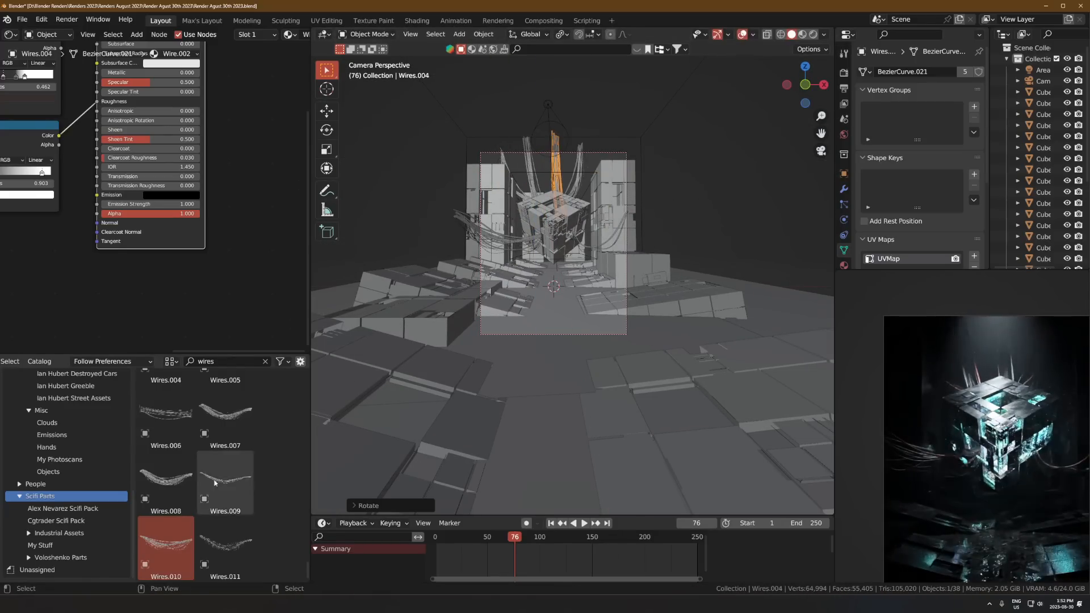
# Step: Make a linked duplicate of a wire bundle beside the cube and rotate it to a new angle
pyautogui.moveTo(559, 187); pyautogui.dragTo(609, 234, button='middle')
pyautogui.click(613, 284)
pyautogui.hotkey('alt', 'd')
pyautogui.click(568, 284)
pyautogui.press('r')
pyautogui.click(568, 289)
pyautogui.moveTo(568, 289); pyautogui.dragTo(602, 284, button='middle')
pyautogui.press('r')
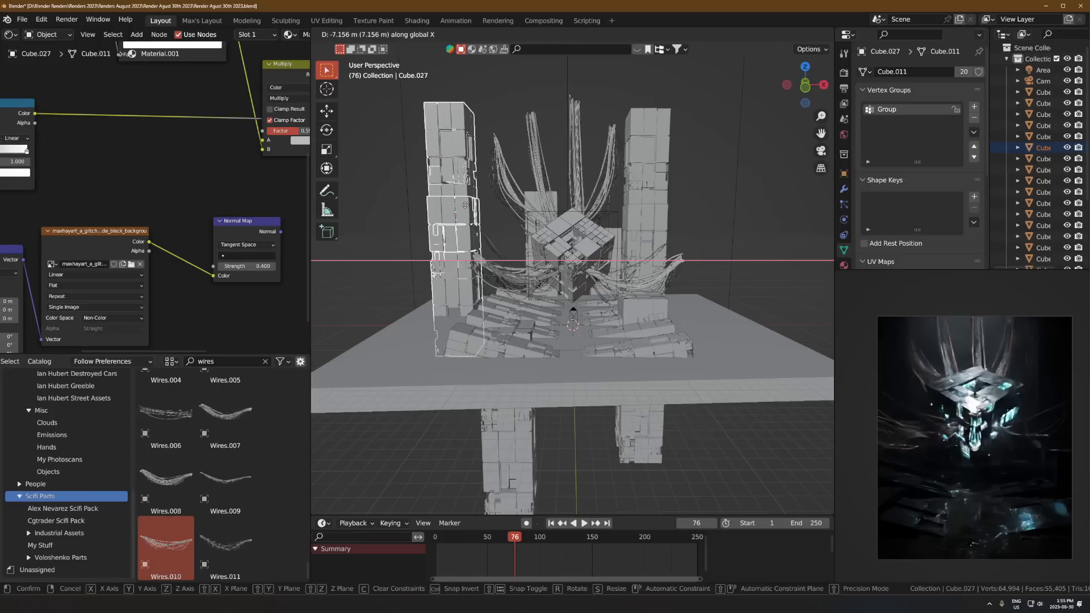
# Step: Move the stacked tower on the cube's left side along X
pyautogui.press('g')
pyautogui.press('x')
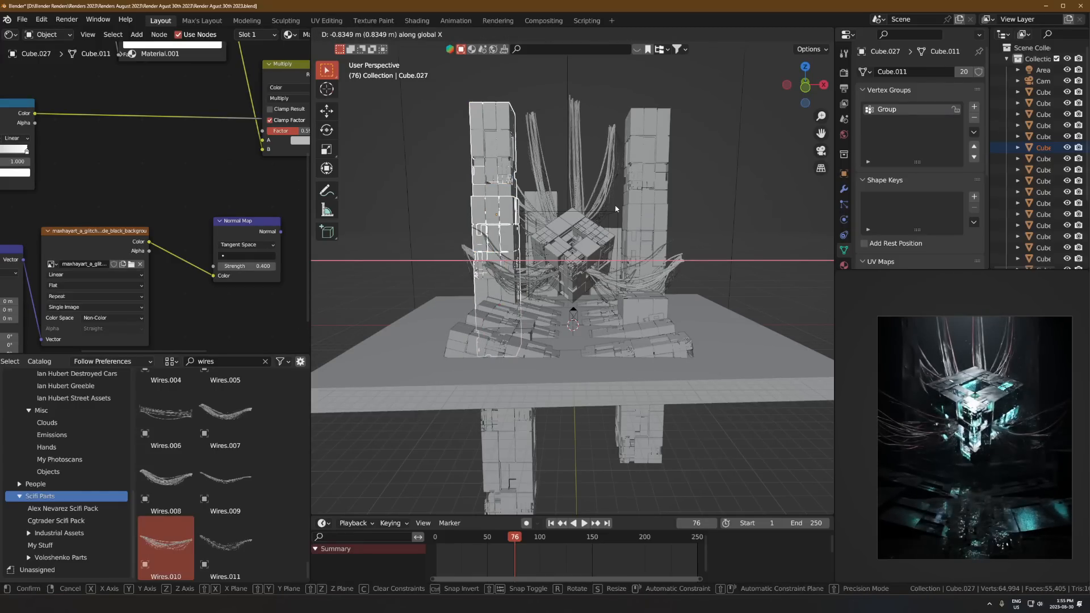
pyautogui.click(616, 209)
# Step: Clear the asset search, add Industrial Scaffolding from the Scifi Parts catalog, and move it to the cube's left side
pyautogui.click(63, 509)
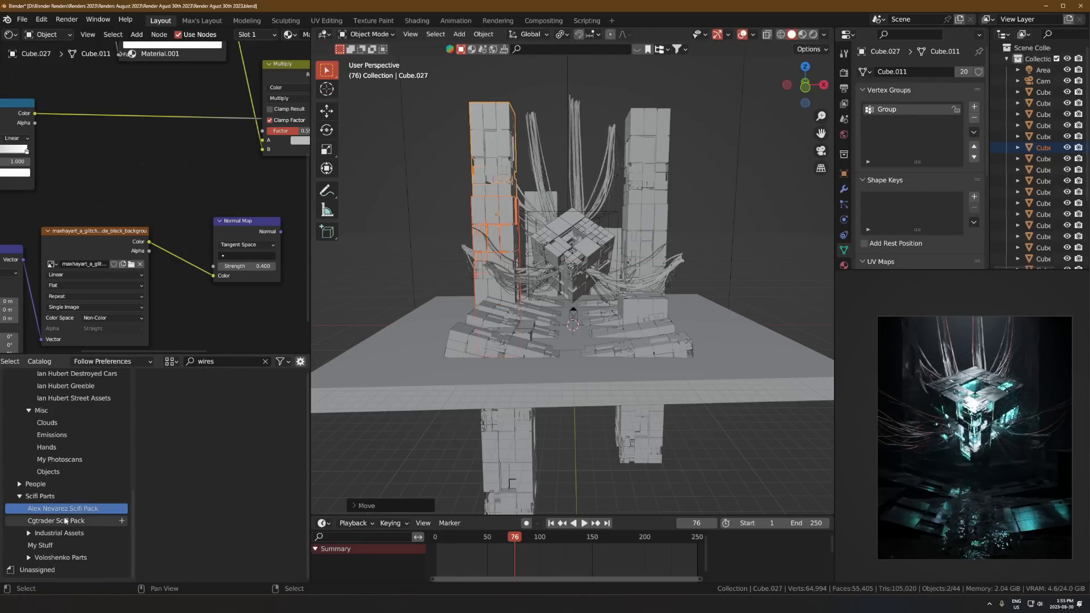
pyautogui.click(266, 361)
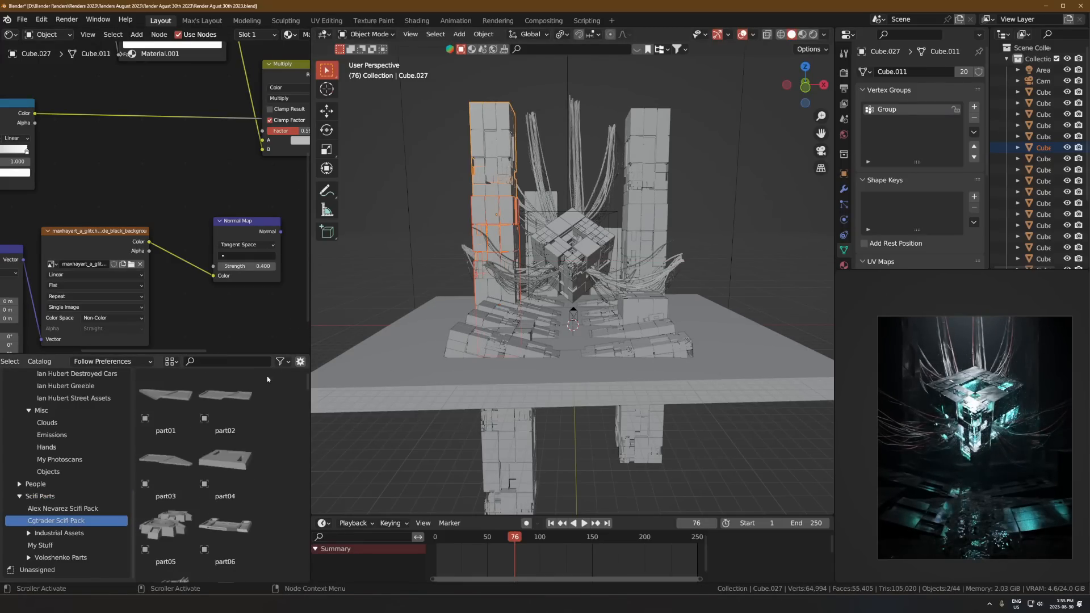
pyautogui.click(43, 495)
pyautogui.scroll(5, 179, 488)
pyautogui.scroll(-3, 205, 527)
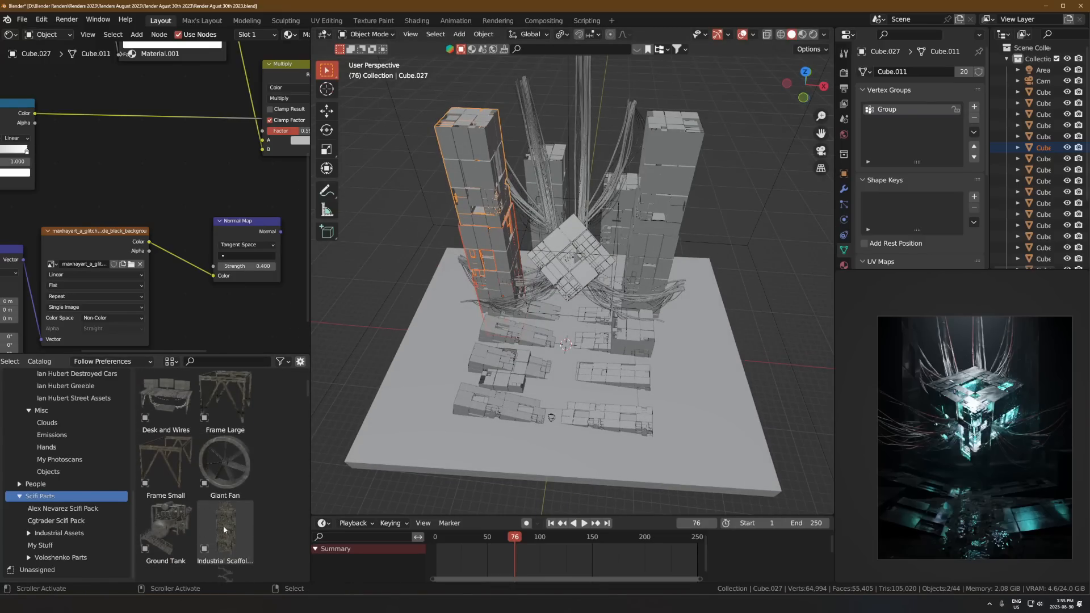
pyautogui.moveTo(223, 526); pyautogui.dragTo(596, 362)
pyautogui.press('g')
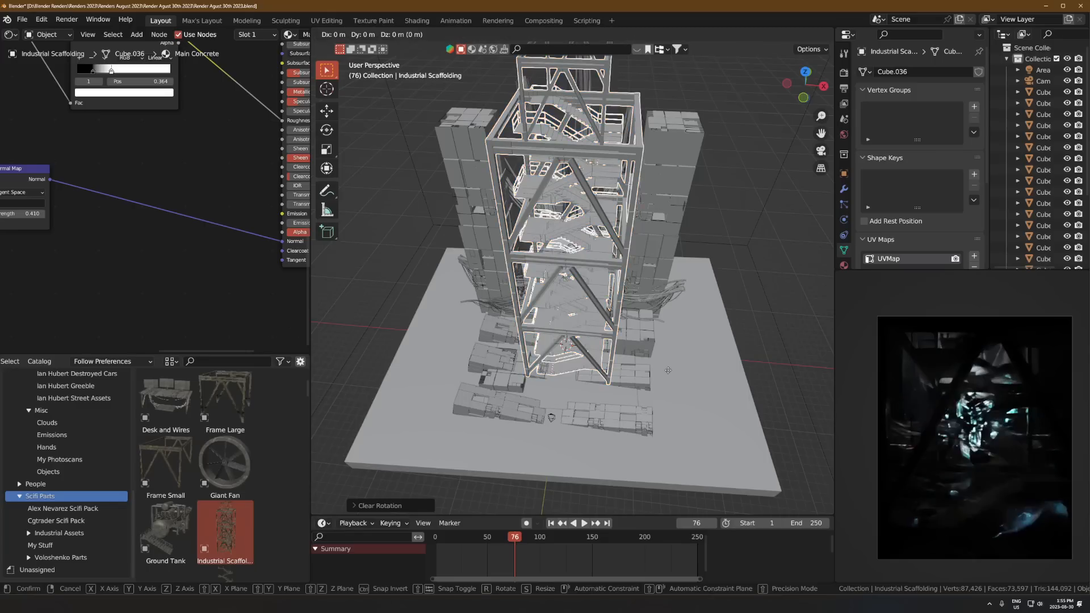
pyautogui.click(484, 250)
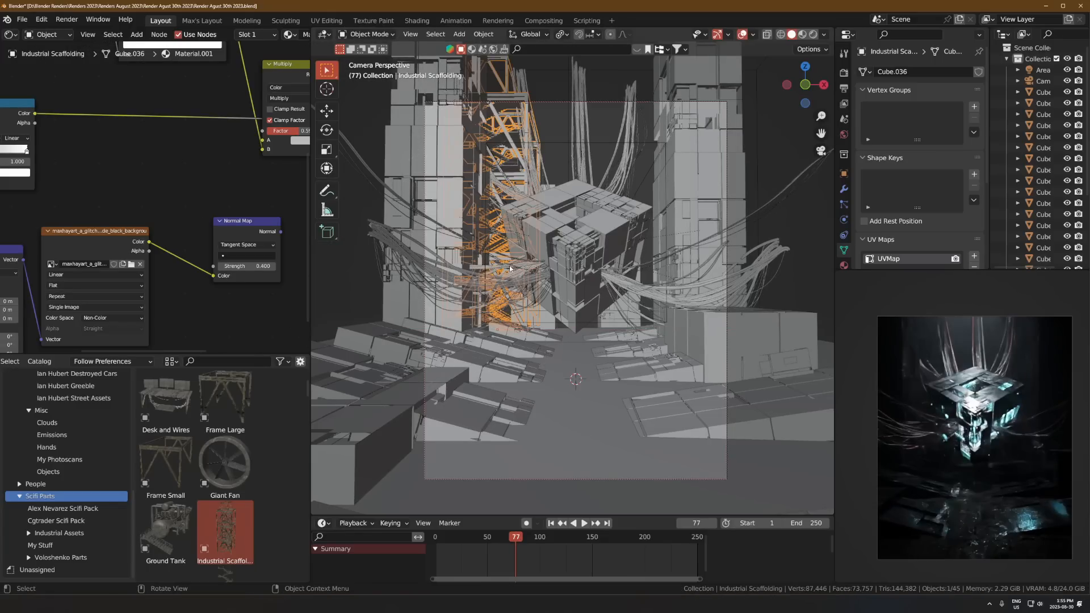
# Step: Move the scaffolding horizontally toward the camera and make a linked duplicate about 25.5 m along X on the opposite side
pyautogui.press('g')
pyautogui.hotkey('shift', 'z')
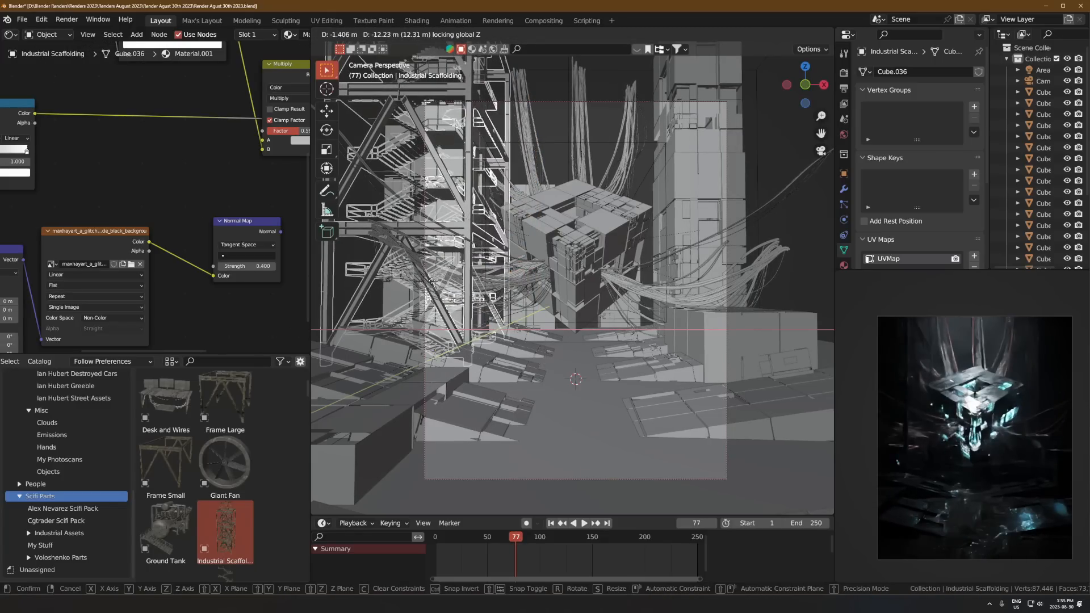
pyautogui.click(422, 308)
pyautogui.hotkey('alt', 'd')
pyautogui.press('x')
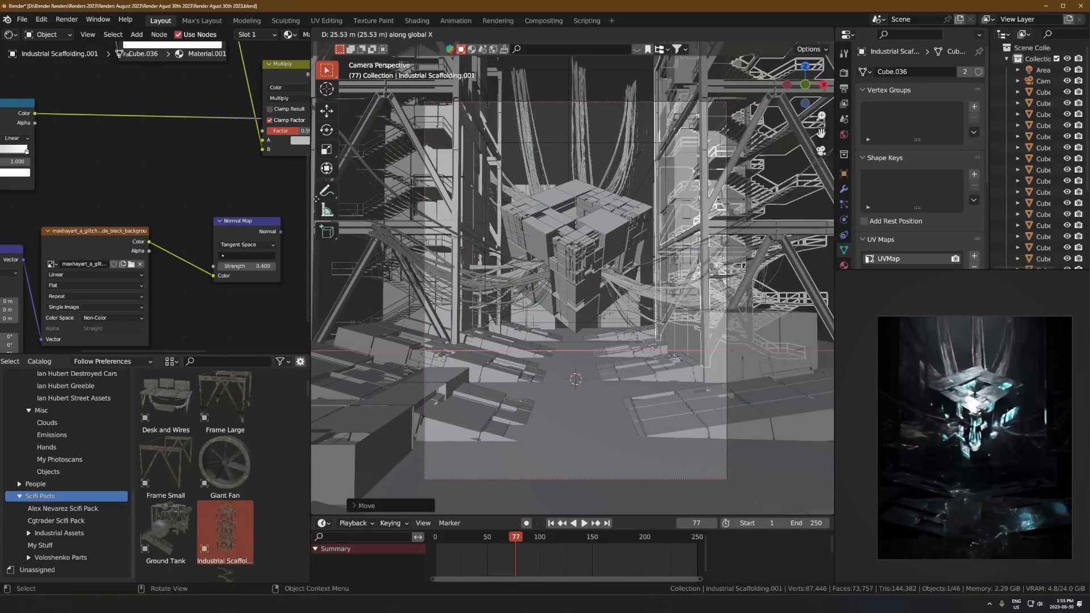
pyautogui.click(826, 199)
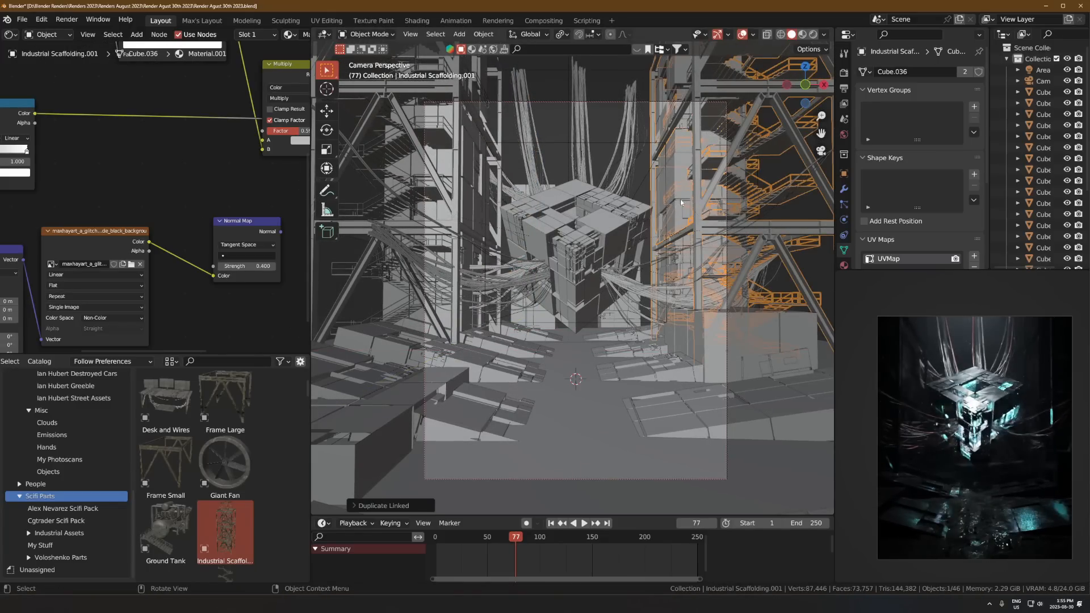
# Step: Make linked duplicates of both scaffolding towers along Y toward the camera and lower the copies along Z
pyautogui.keyDown('shift'); pyautogui.click(454, 194); pyautogui.keyUp('shift')
pyautogui.moveTo(454, 194); pyautogui.dragTo(427, 265, button='middle')
pyautogui.hotkey('alt', 'd')
pyautogui.press('y')
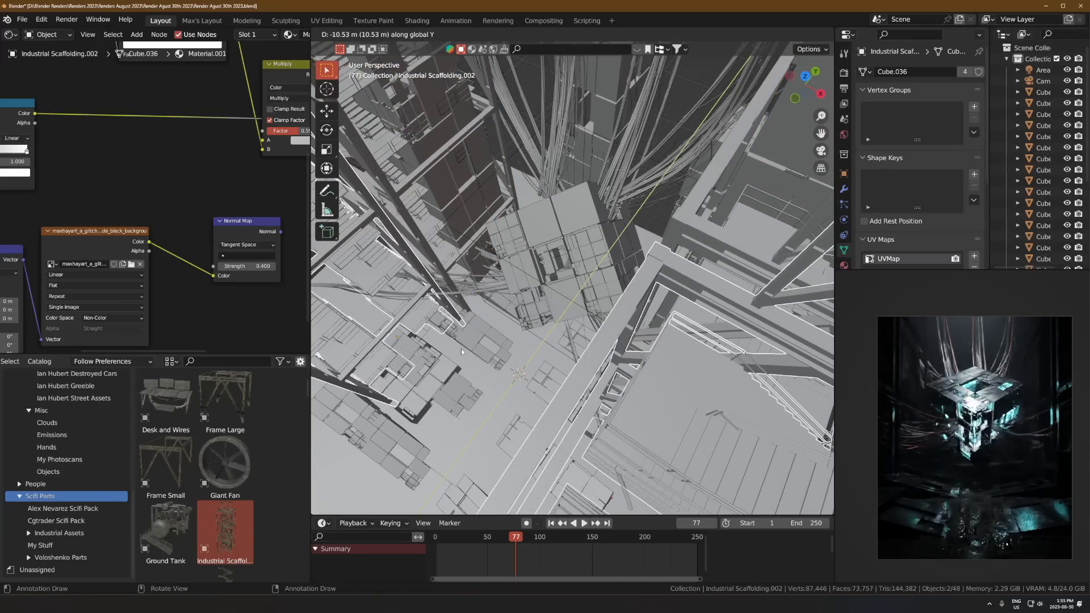
pyautogui.click(397, 382)
pyautogui.press('KP_0')
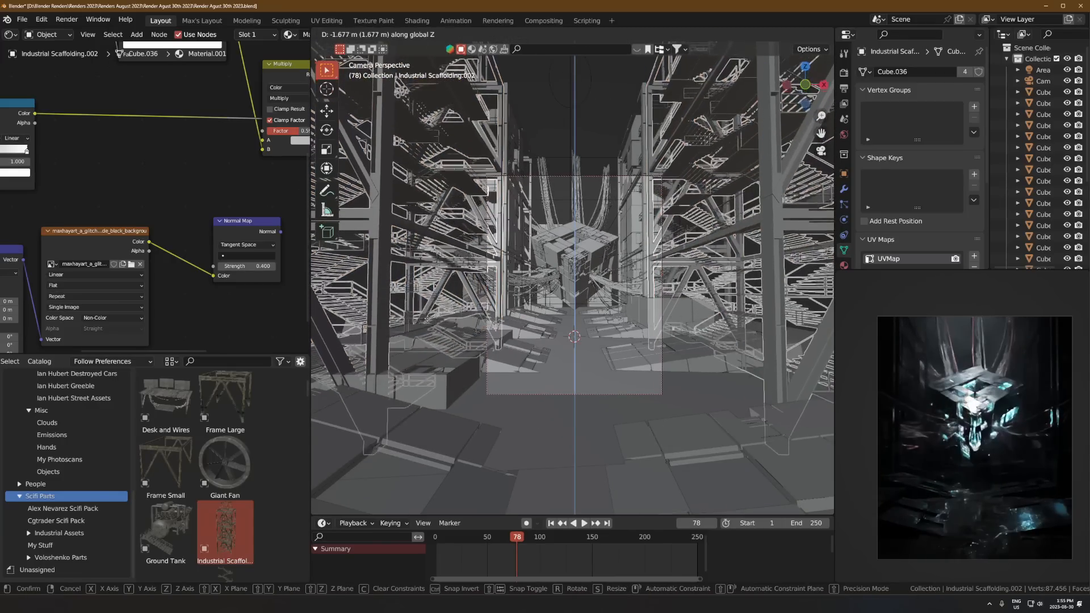
pyautogui.click(556, 326)
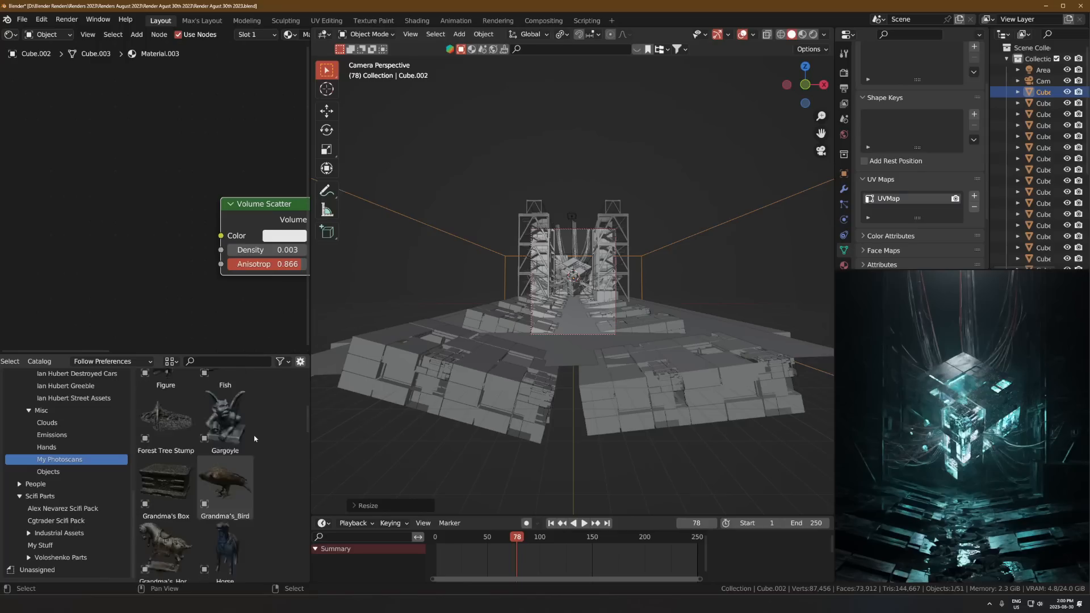
# Step: Add the Me figure from the My Photoscans catalog to the path before the cube and rotate it 180° about Z
pyautogui.scroll(1, 255, 439)
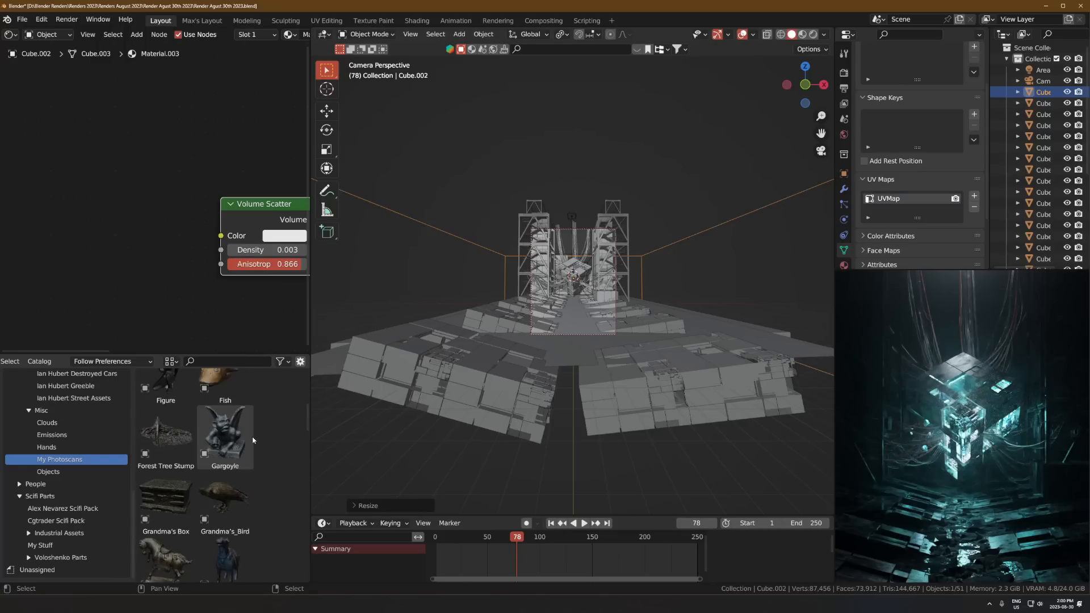
pyautogui.scroll(-15, 244, 446)
pyautogui.moveTo(160, 430); pyautogui.dragTo(568, 311)
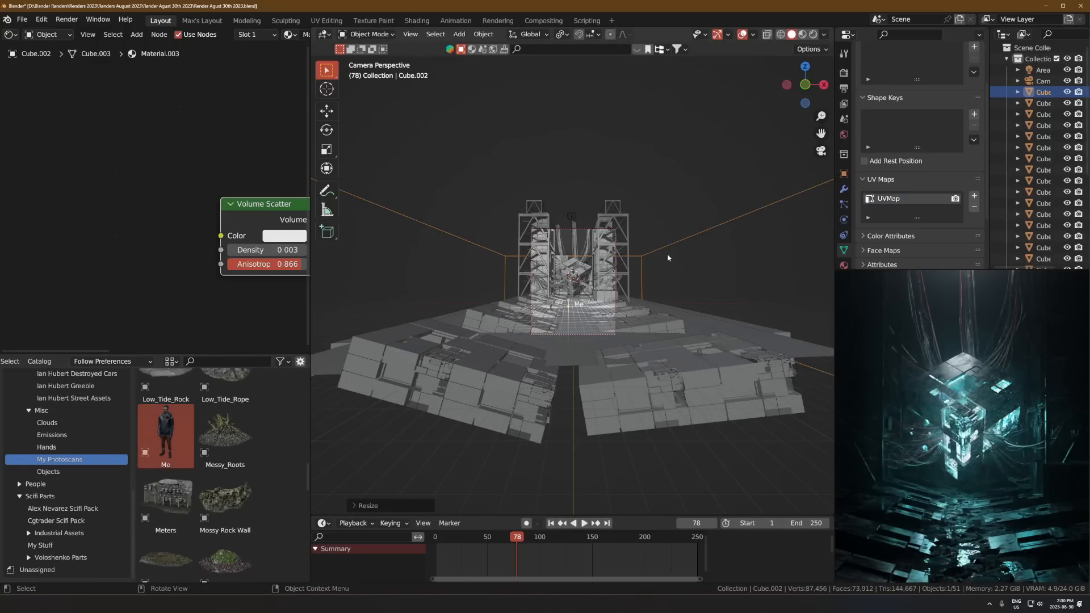
pyautogui.write('rz180')
pyautogui.press('Return')
# Step: Move the human figure horizontally along the path toward the camera, locking its height
pyautogui.scroll(1, 628, 296)
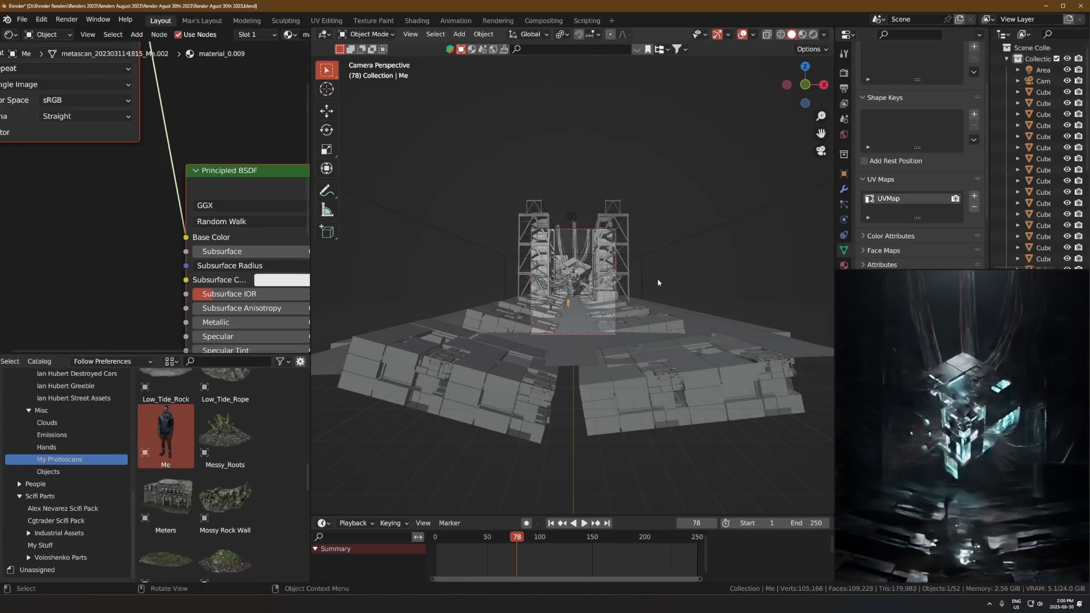
pyautogui.press('g')
pyautogui.hotkey('shift', 'z')
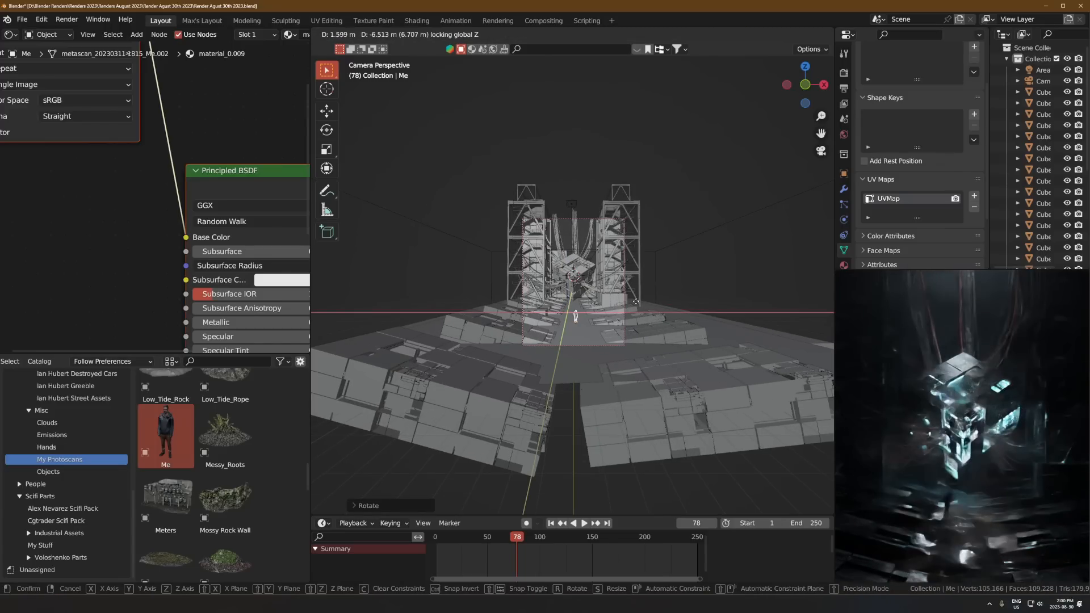
pyautogui.click(632, 306)
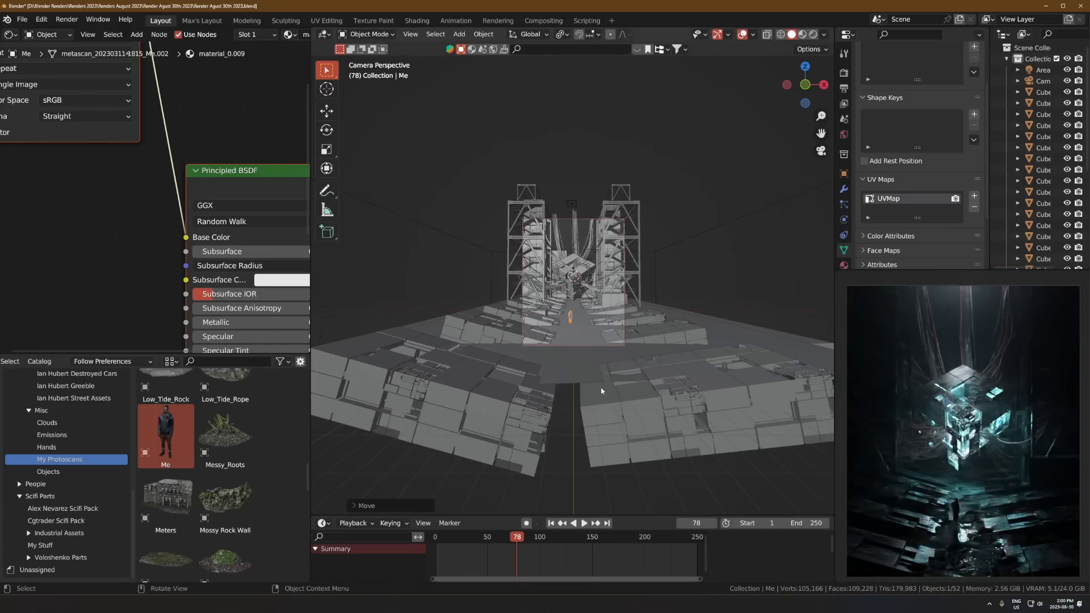
# Step: Reposition the human figure horizontally to the right side of the path before the cube, checking it against the camera preview
pyautogui.press('g')
pyautogui.hotkey('shift', 'z')
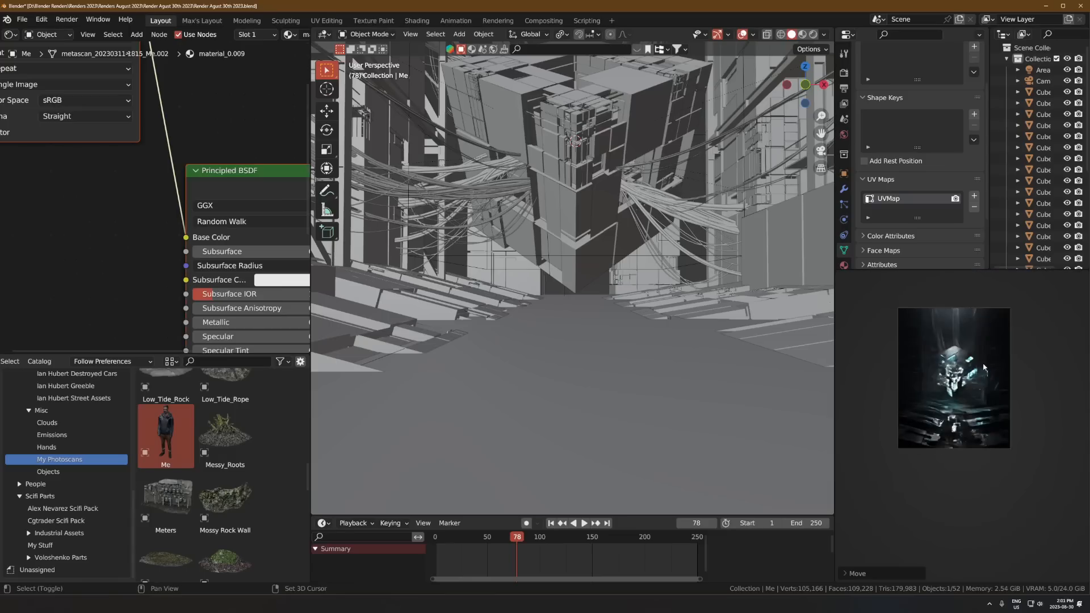
pyautogui.keyDown('shift'); pyautogui.moveTo(983, 363); pyautogui.dragTo(990, 418, button='middle'); pyautogui.keyUp('shift')
pyautogui.scroll(3, 990, 419)
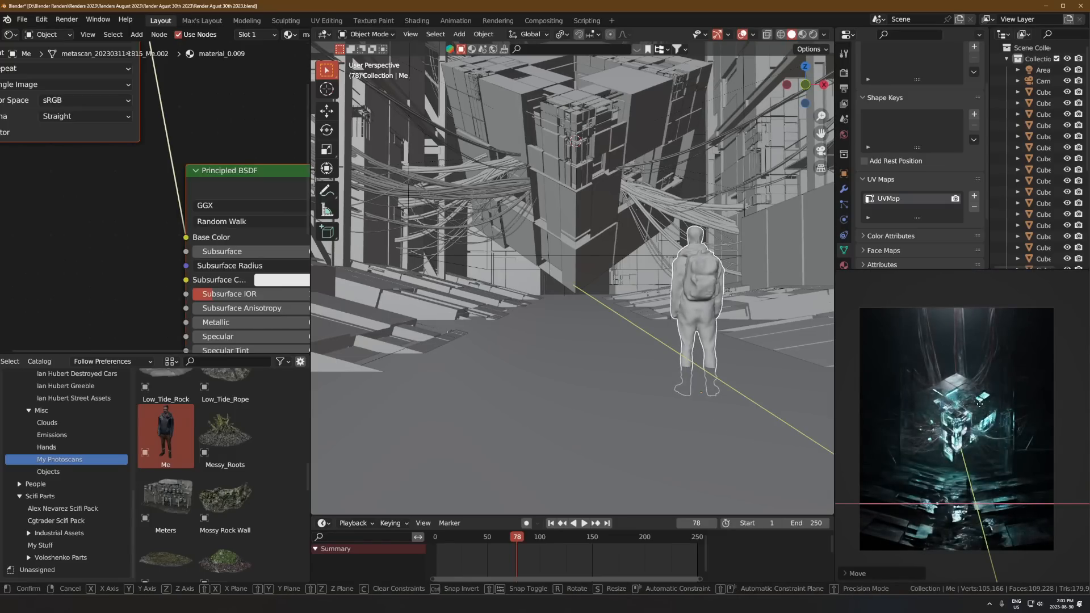
pyautogui.click(981, 407)
pyautogui.scroll(-4, 681, 348)
pyautogui.press('KP_0')
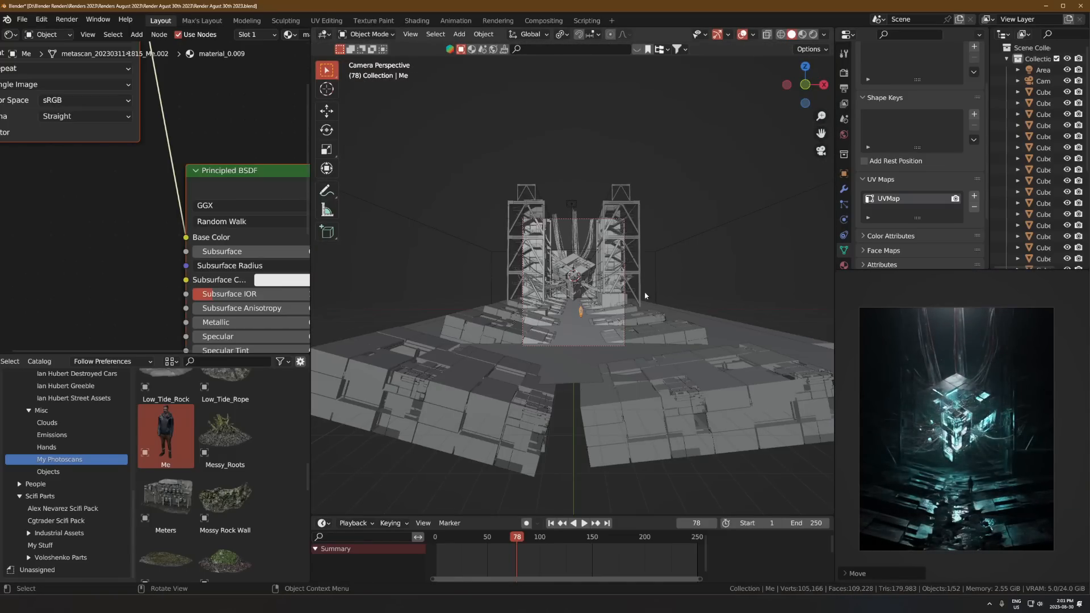
# Step: Change the Multiply node's B colour in the cube's glowing interior material (Material.002) to a pinkish red
pyautogui.click(592, 218)
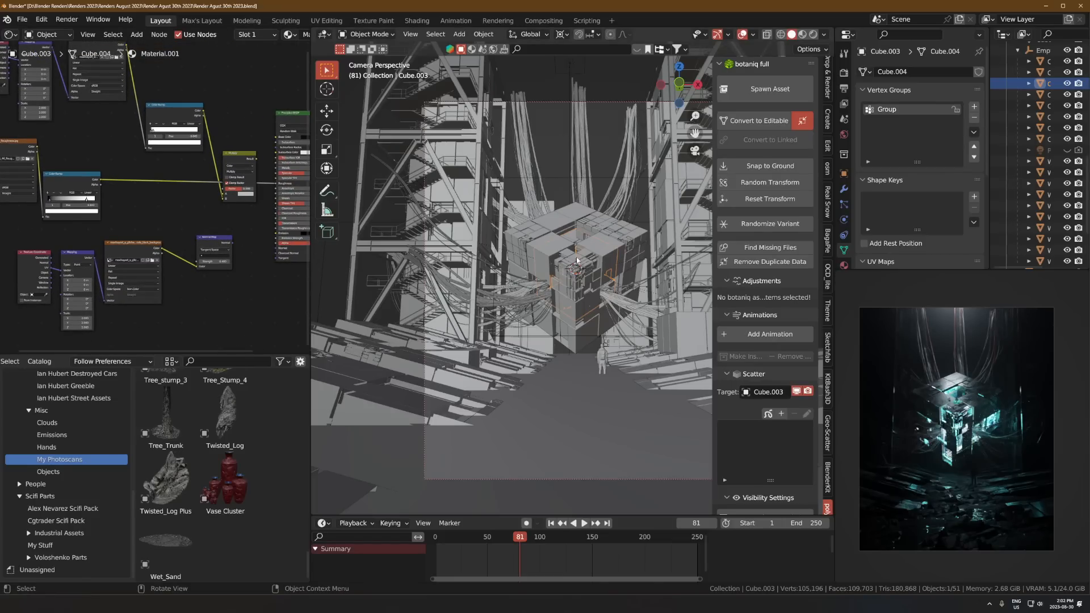
pyautogui.click(577, 260)
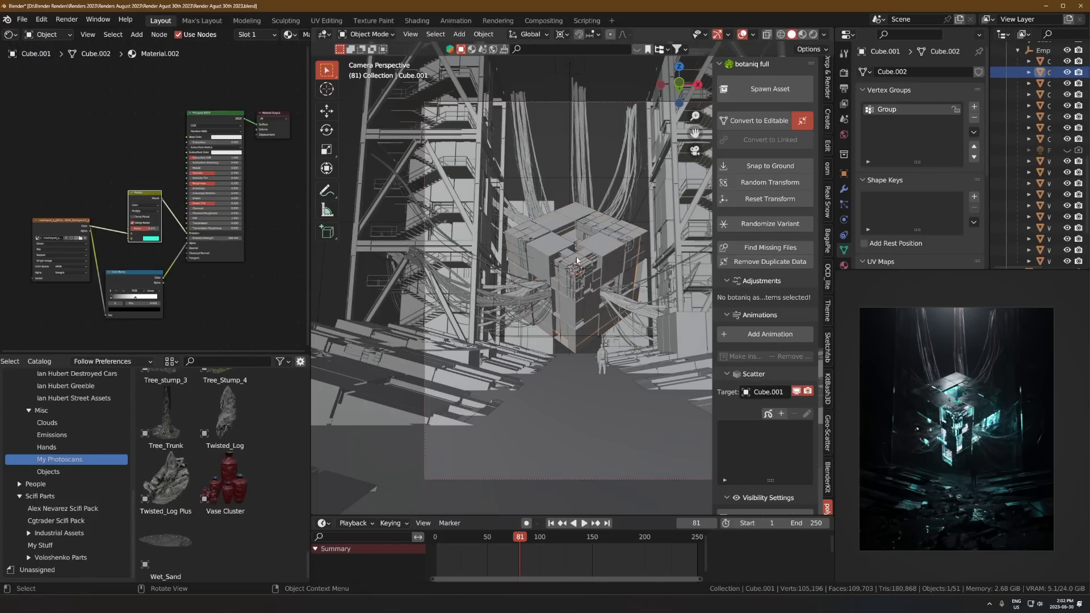
pyautogui.scroll(3, 155, 210)
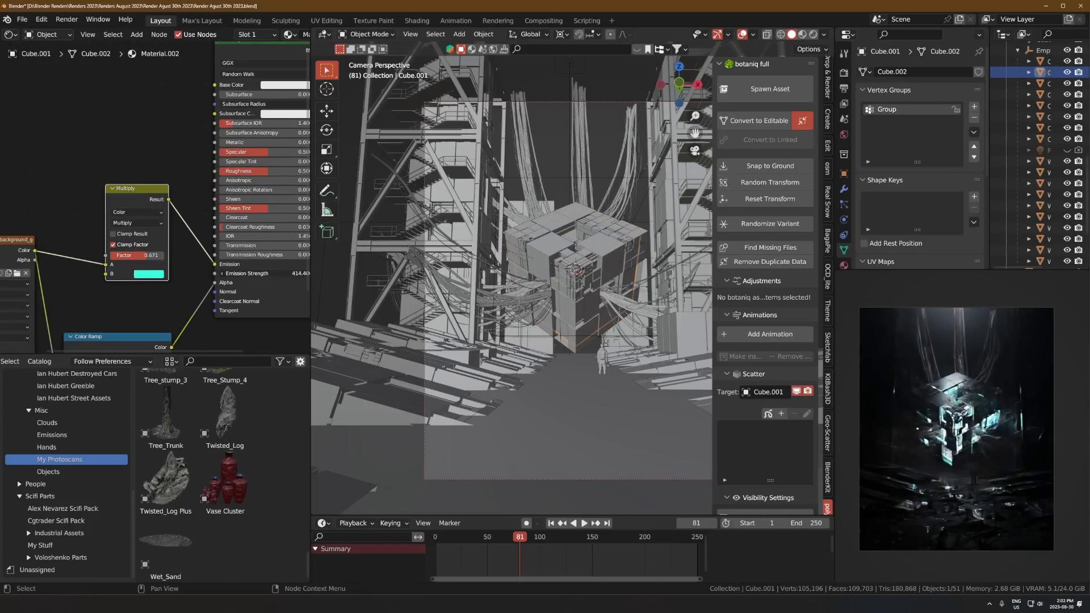
pyautogui.scroll(2, 154, 196)
pyautogui.click(146, 310)
pyautogui.click(172, 209)
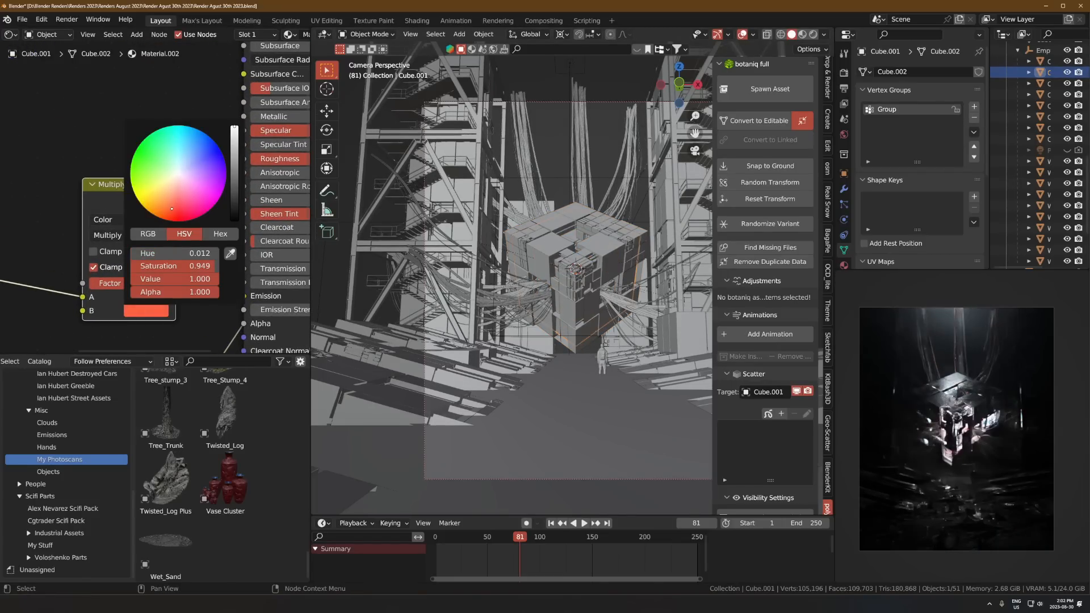
pyautogui.moveTo(171, 208)
pyautogui.mouseDown()
pyautogui.moveTo(163, 218)
pyautogui.moveTo(206, 212)
pyautogui.moveTo(151, 204)
pyautogui.moveTo(159, 176)
pyautogui.moveTo(190, 195)
pyautogui.mouseUp()
pyautogui.press('KP_0')
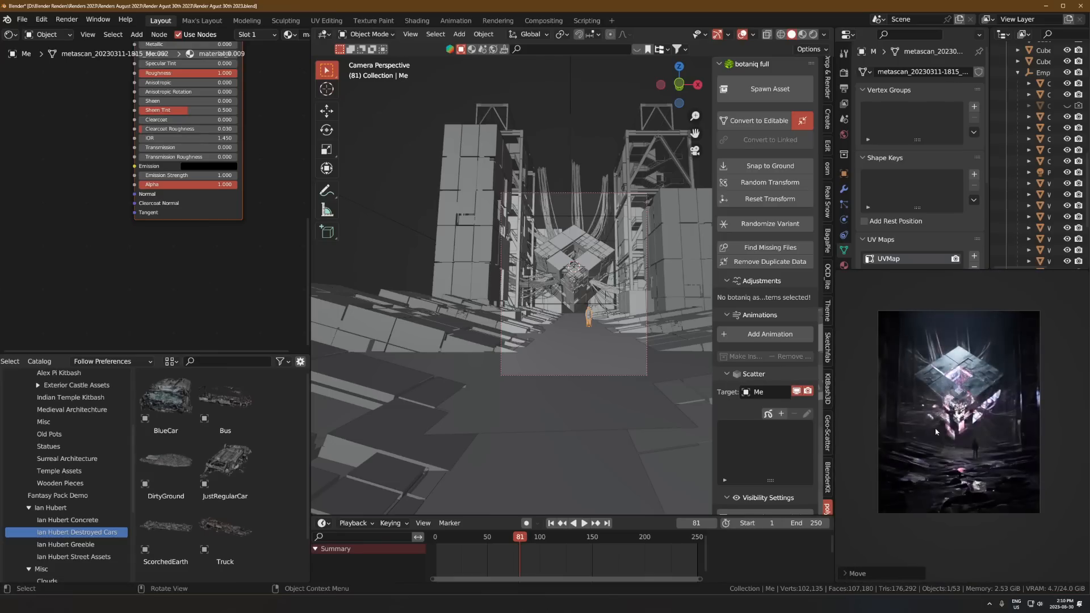
# Step: Save the file and set the final render samples to 256
pyautogui.hotkey('ctrl', 's')
pyautogui.click(844, 72)
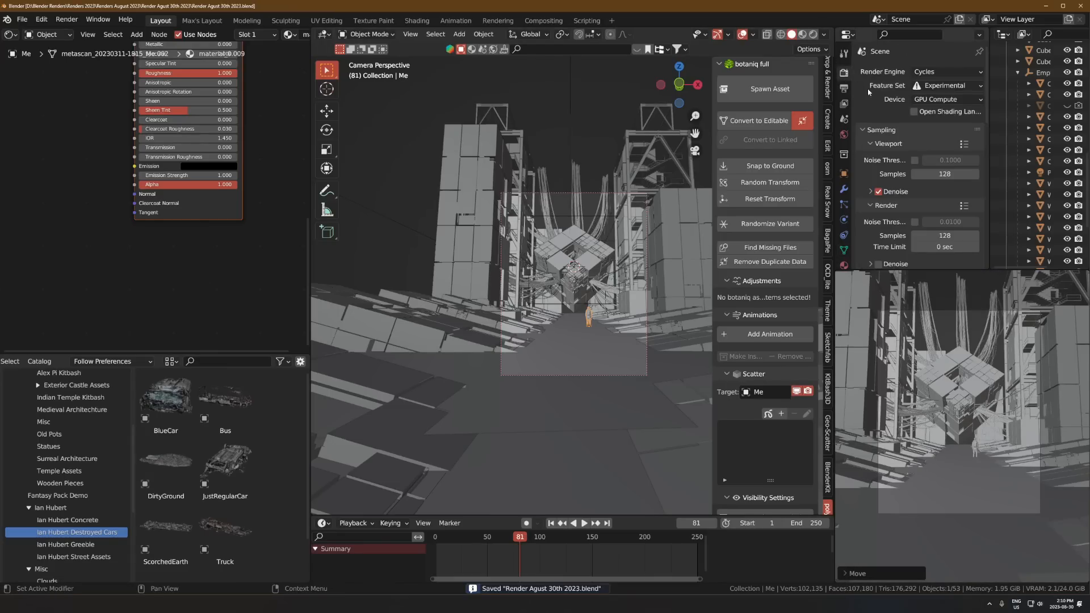
pyautogui.click(938, 234)
pyautogui.write('2')
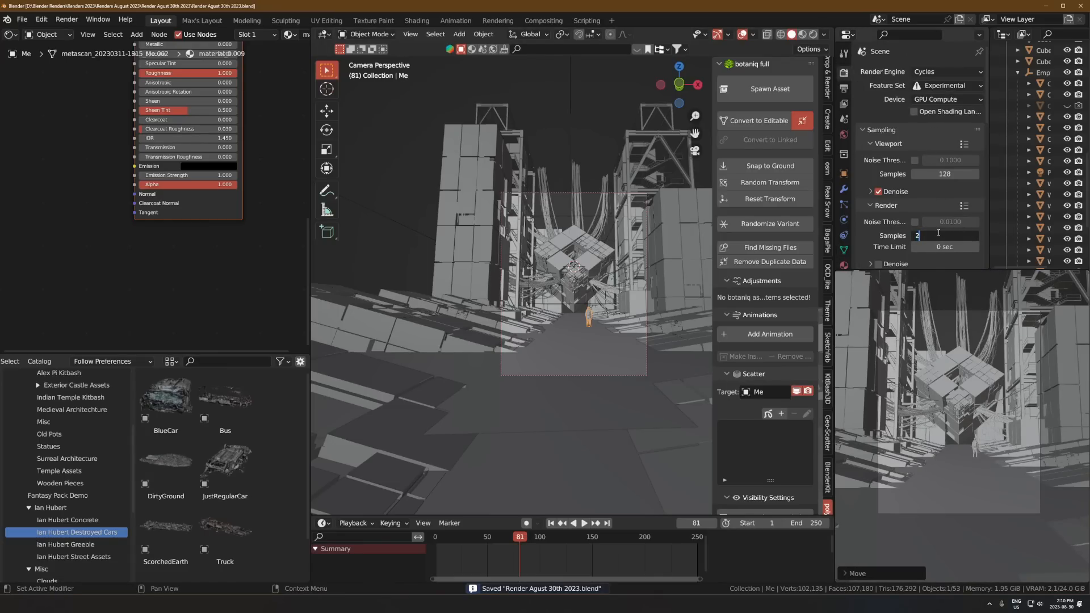
pyautogui.press('Return')
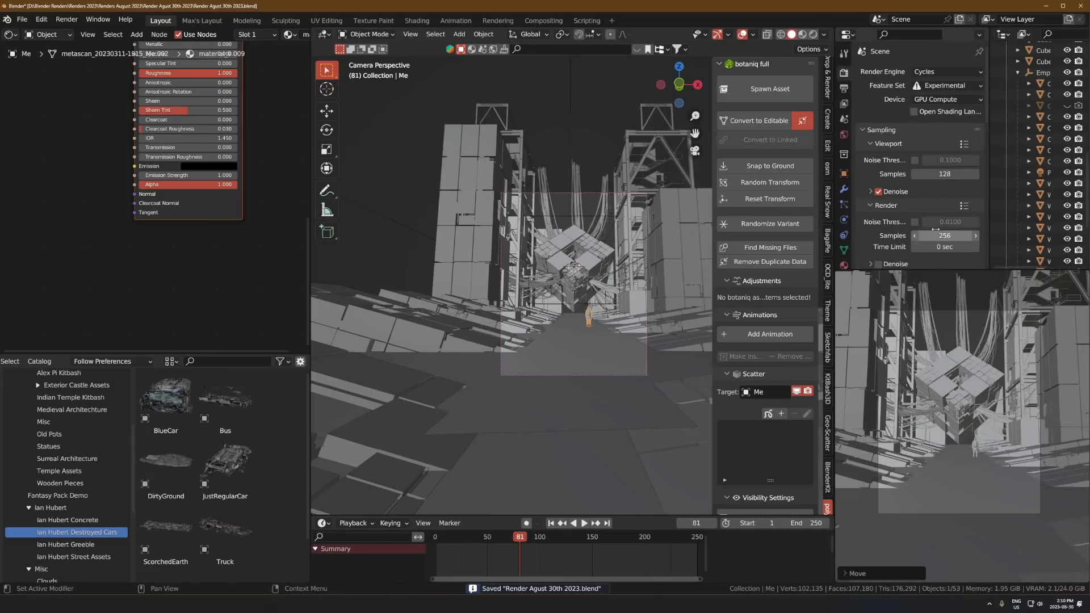
# Step: Set the output resolution scale to 100% and render the image
pyautogui.click(844, 88)
pyautogui.moveTo(957, 109); pyautogui.dragTo(990, 108)
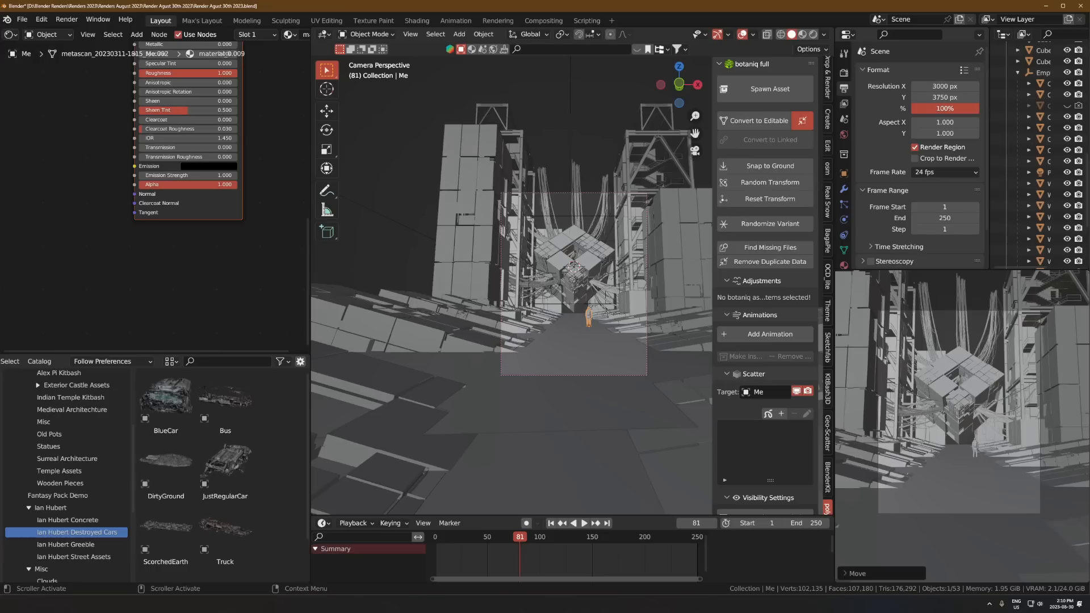
pyautogui.click(843, 73)
pyautogui.scroll(-4, 867, 194)
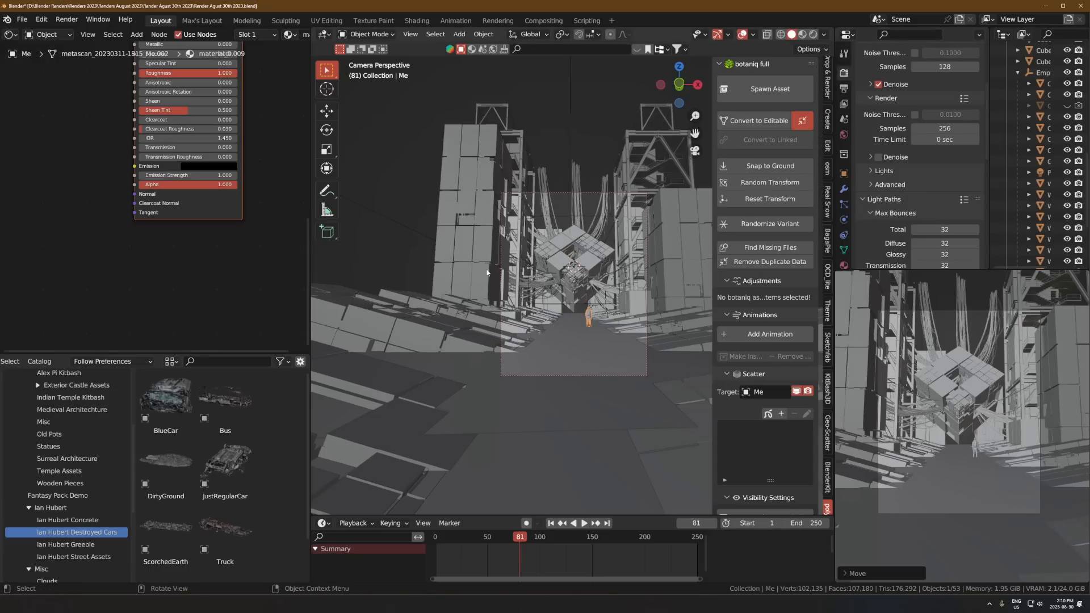
pyautogui.press('F12')
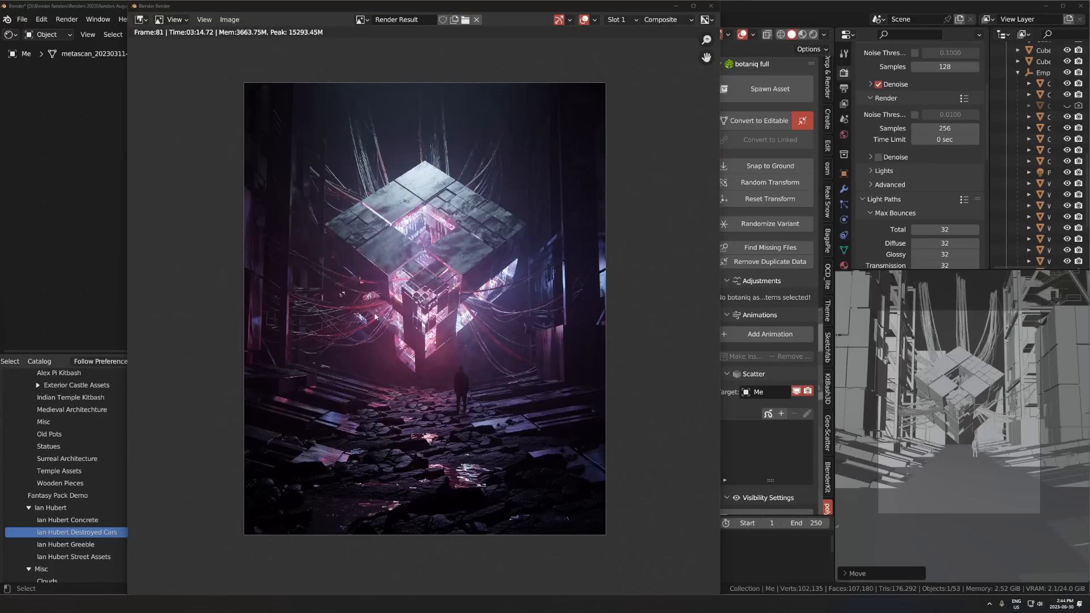
# Step: Examine the finished render up close, including the cube, wires, figure and rocky ground, and close the result
pyautogui.scroll(2, 450, 290)
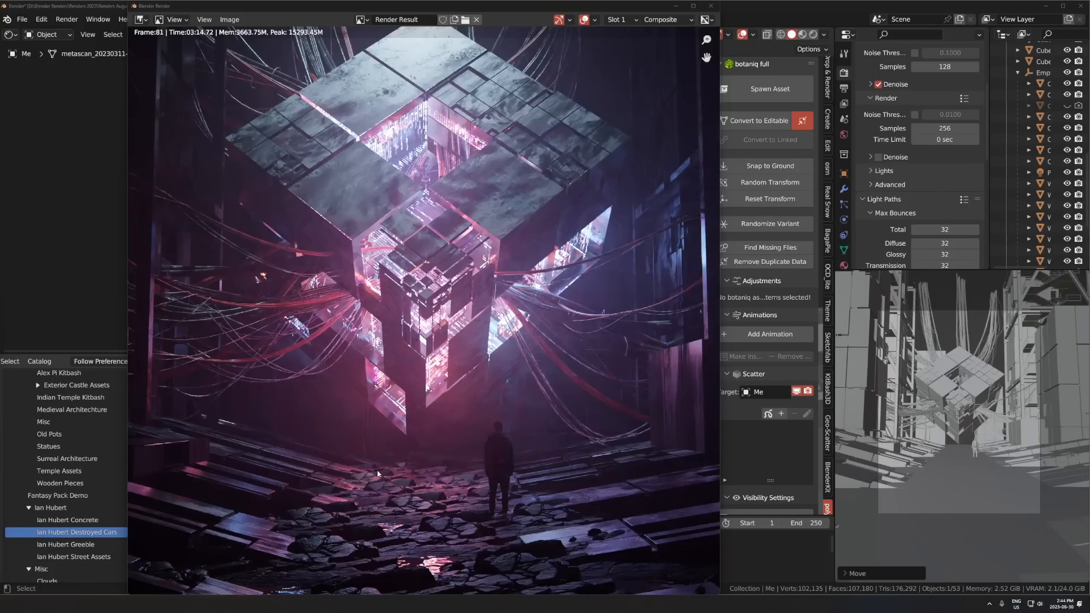
pyautogui.scroll(4, 433, 336)
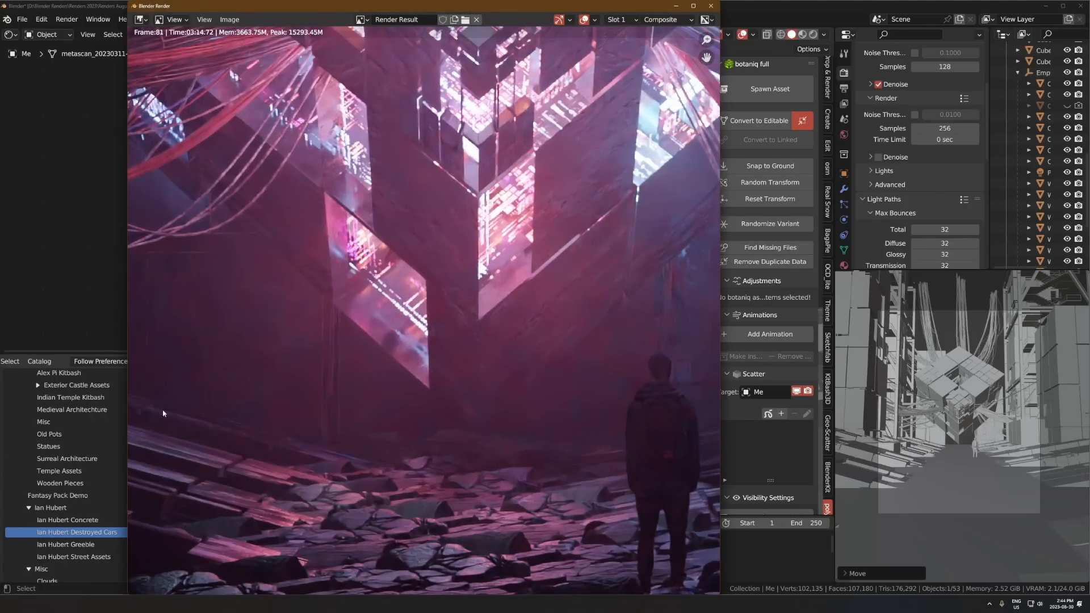
pyautogui.scroll(-6, 542, 375)
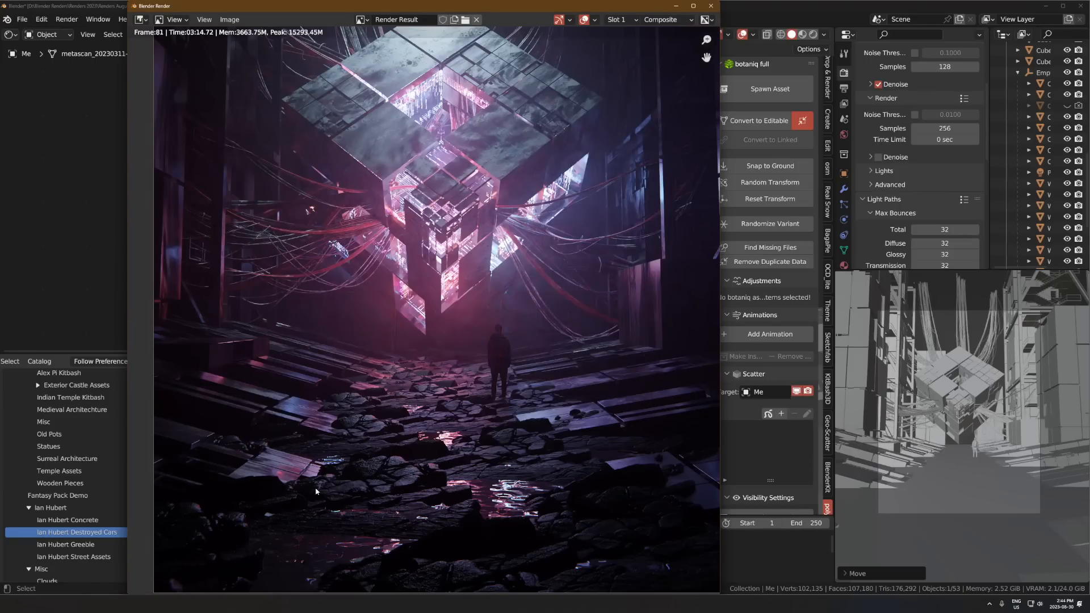
pyautogui.scroll(-5, 411, 494)
pyautogui.scroll(3, 518, 328)
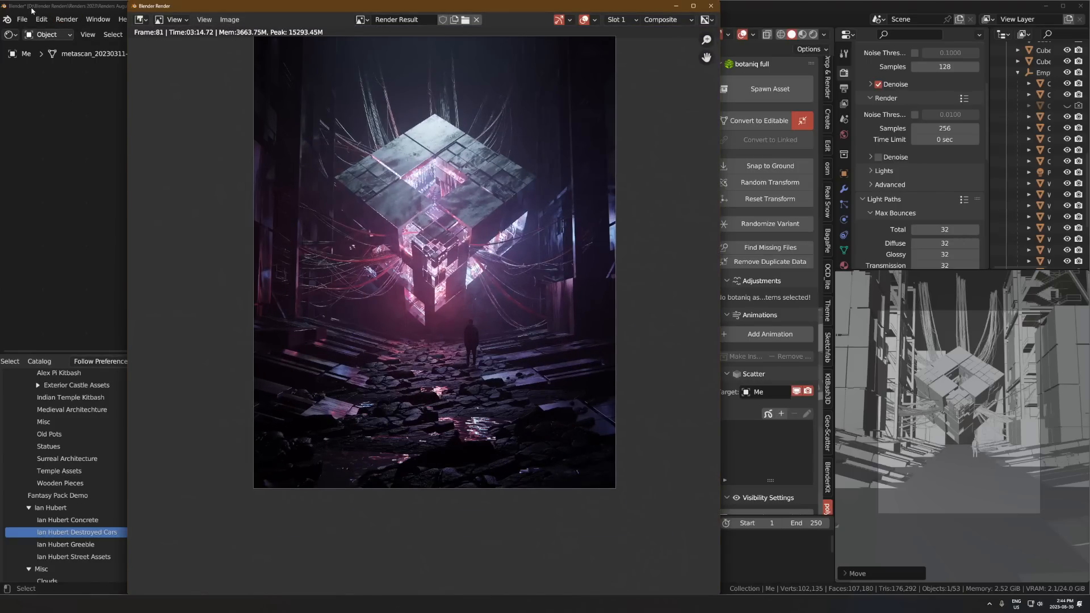
pyautogui.press('Escape')
# Step: Select the ground plane before the cube and change the shading mode of the camera preview
pyautogui.keyDown('shift'); pyautogui.moveTo(566, 267); pyautogui.dragTo(450, 220, button='middle'); pyautogui.keyUp('shift')
pyautogui.click(454, 294)
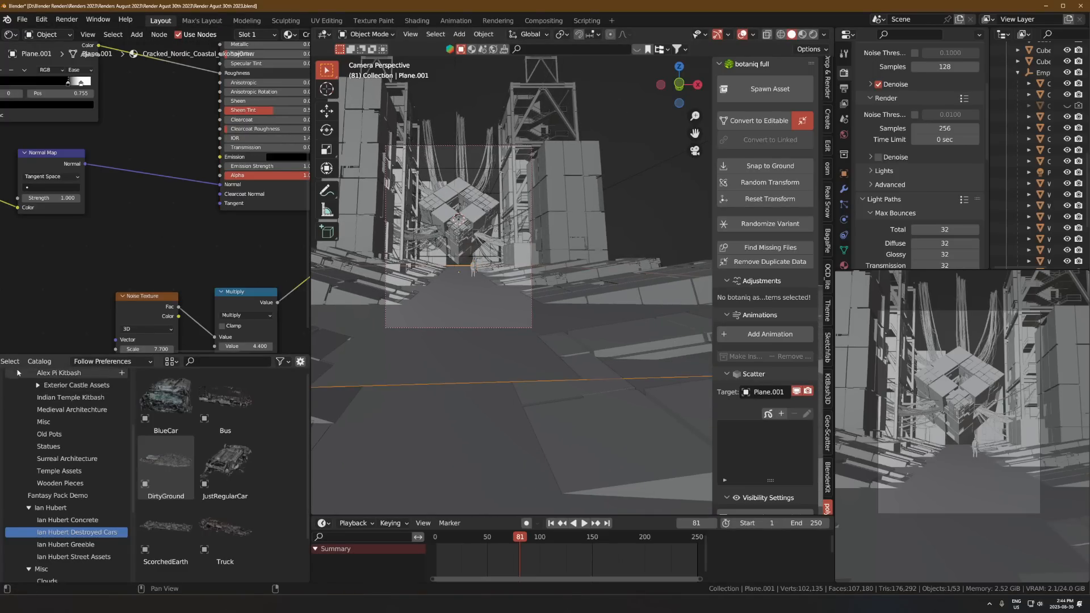
pyautogui.press('z')
pyautogui.click(953, 370)
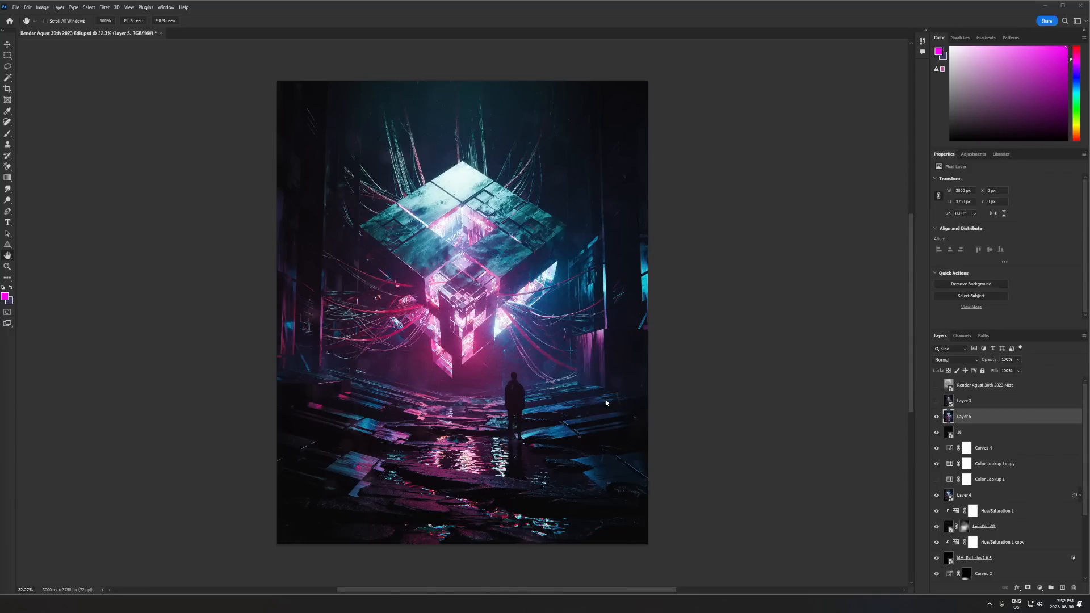
# Step: Switch to Photoshop and show Layer 1 copy 2 with its clipped Curves 3 adjustment above the base render layer
pyautogui.scroll(-3, 1010, 440)
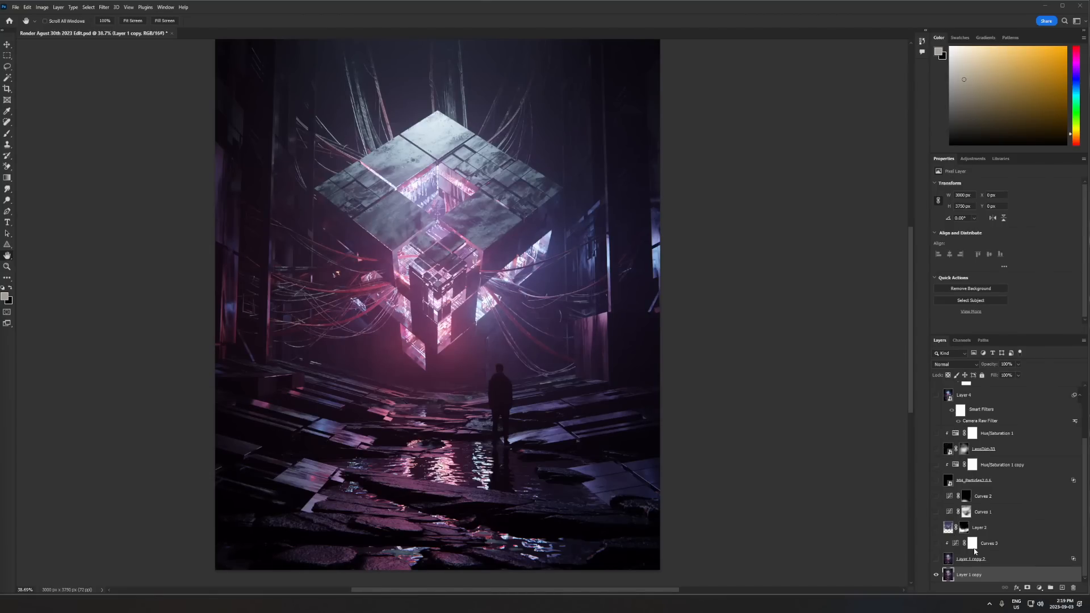
pyautogui.click(971, 575)
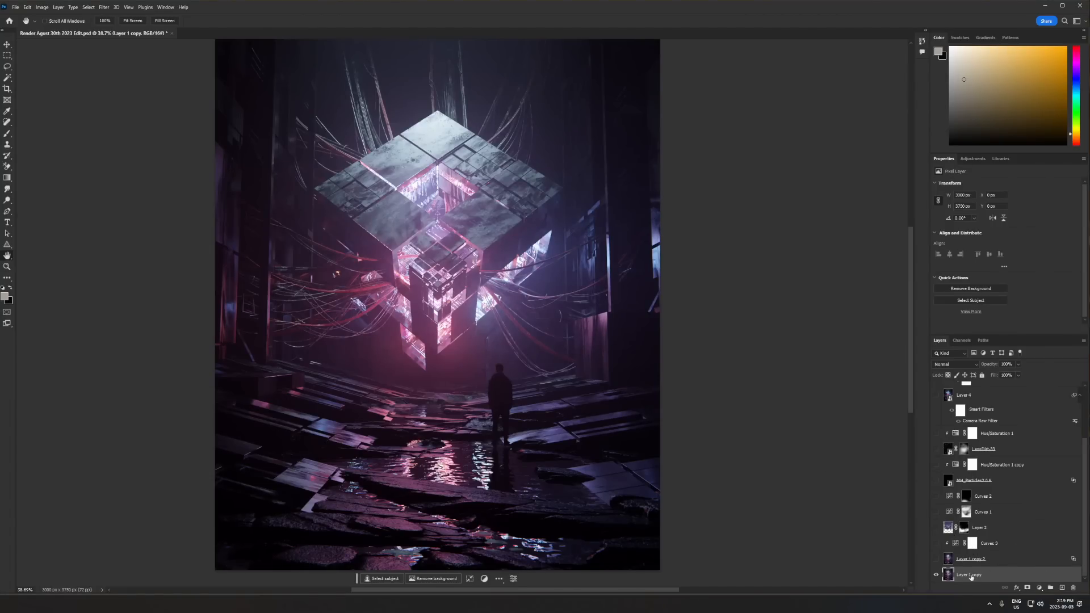
pyautogui.click(937, 560)
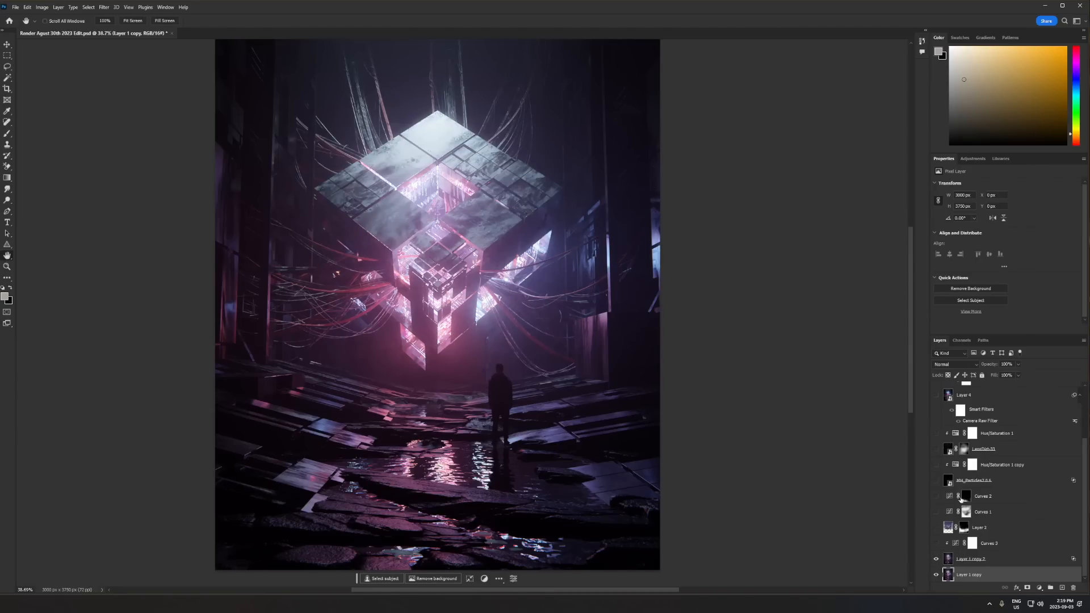
pyautogui.click(936, 544)
pyautogui.click(955, 558)
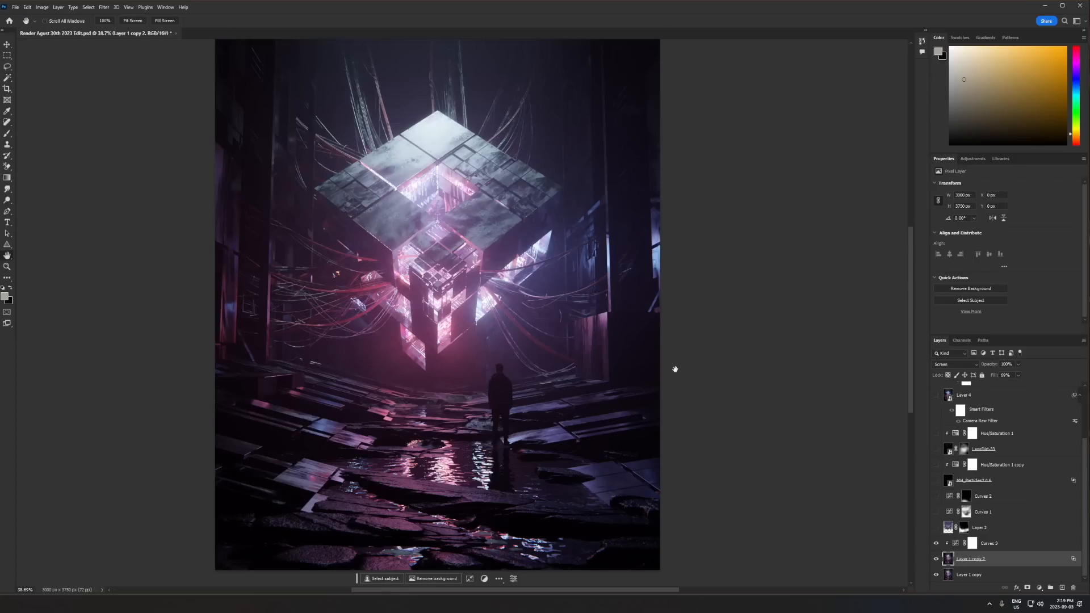
# Step: Show and select the masked Layer 2, and toggle its visibility to compare its effect on the image
pyautogui.click(937, 531)
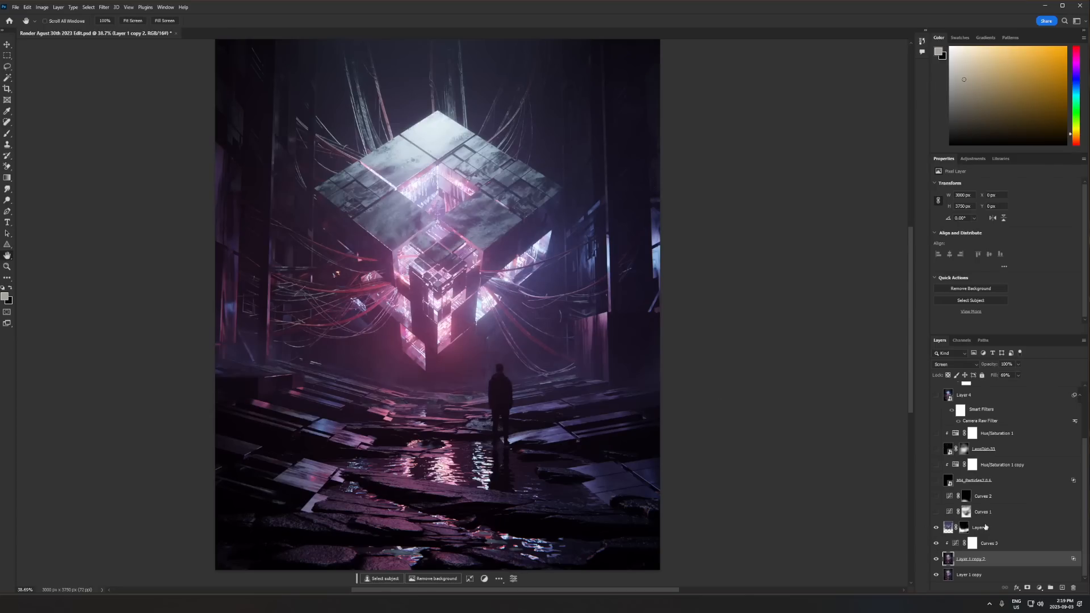
pyautogui.click(948, 527)
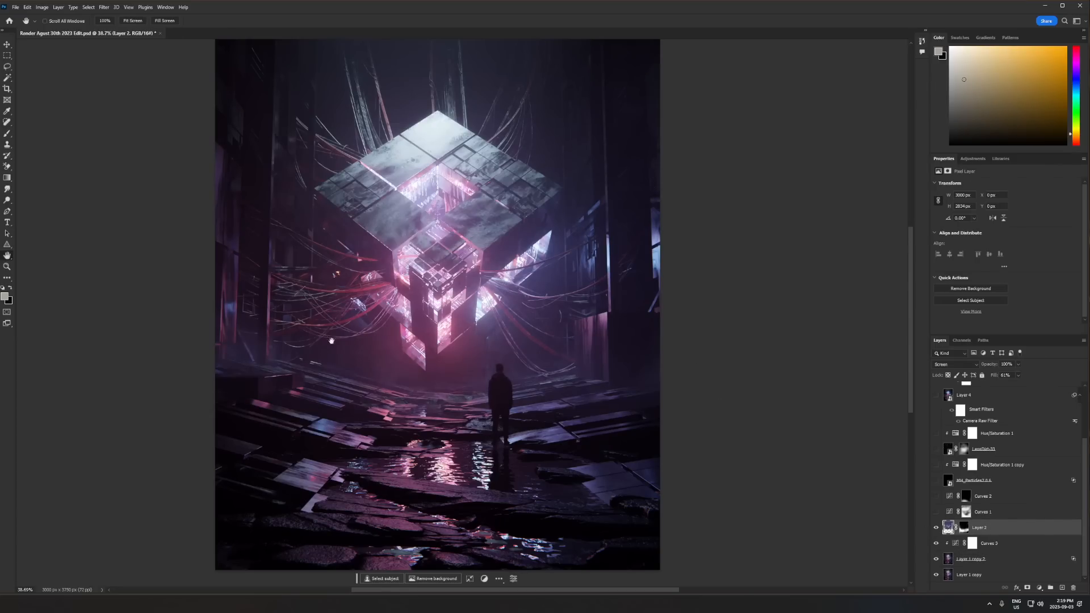
pyautogui.click(936, 530)
pyautogui.click(936, 531)
# Step: Show the masked Curves 1 adjustment layer and toggle it to compare the image with and without its darkening
pyautogui.click(936, 512)
pyautogui.click(940, 512)
pyautogui.click(936, 512)
pyautogui.click(937, 512)
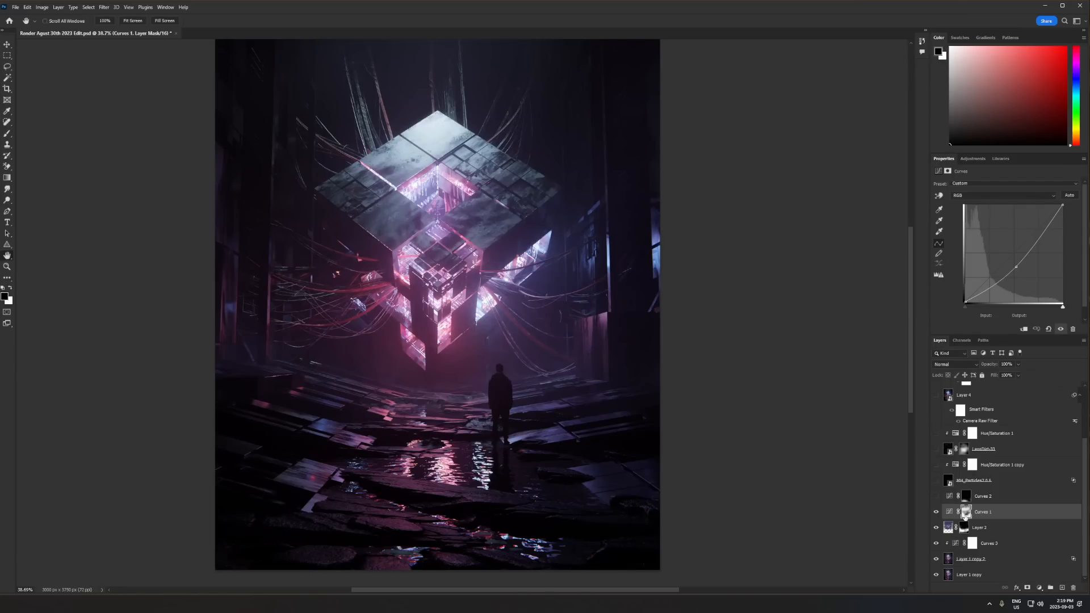
pyautogui.click(936, 512)
pyautogui.click(936, 512)
# Step: Show the Curves 2, particles and lens dirt layers together with both clipped Hue/Saturation adjustments
pyautogui.click(937, 496)
pyautogui.click(945, 481)
pyautogui.moveTo(937, 482); pyautogui.dragTo(936, 433)
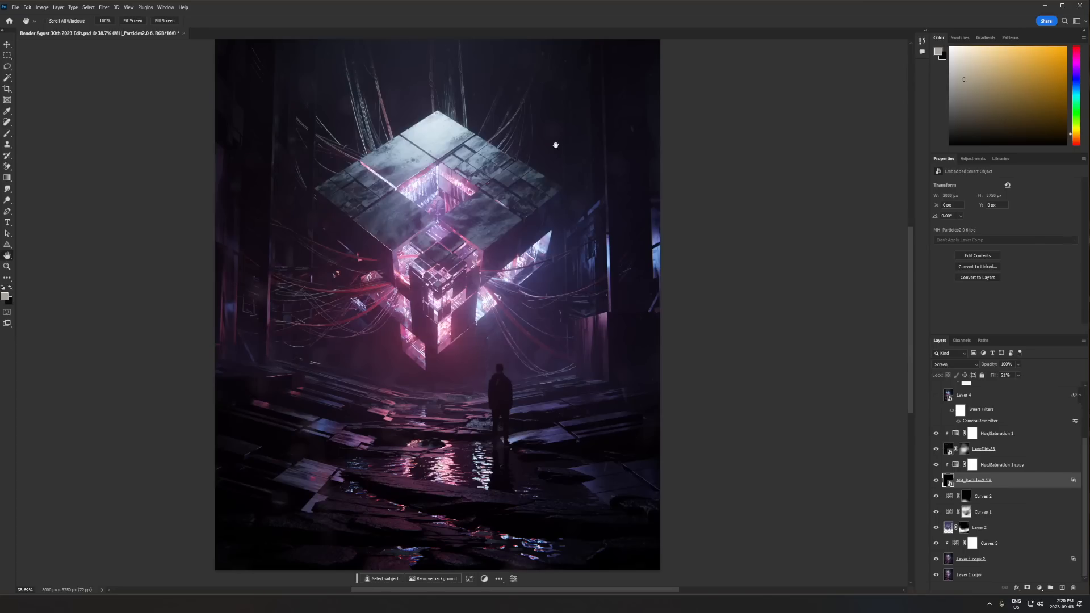
# Step: Inspect the particle overlay up close around the cube's upper right area, and review the layers above it
pyautogui.keyDown('alt'); pyautogui.scroll(3, 487, 221); pyautogui.keyUp('alt')
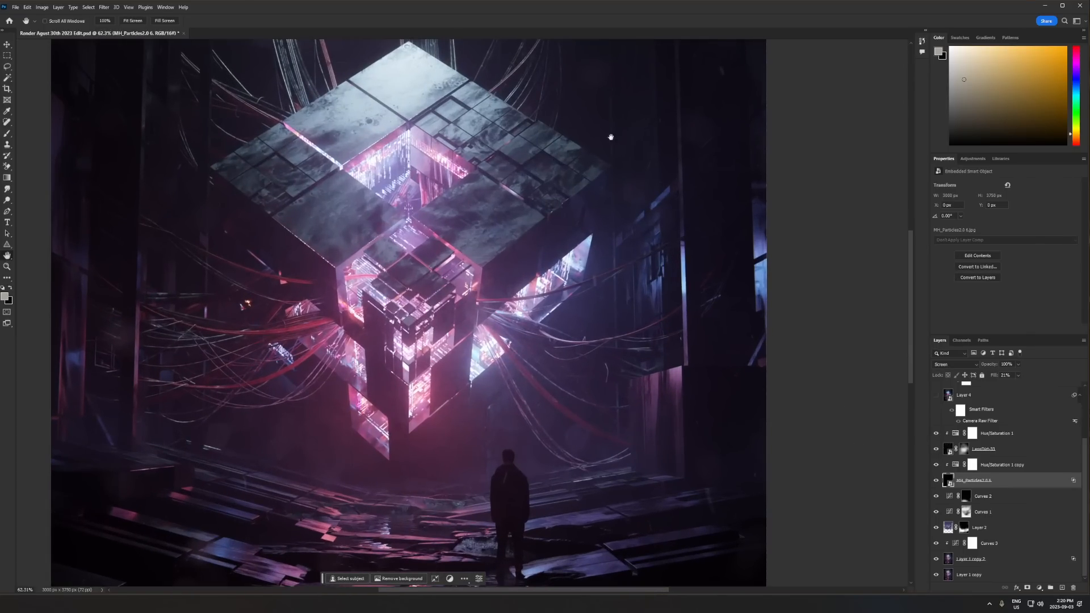
pyautogui.keyDown('alt'); pyautogui.scroll(3, 481, 372); pyautogui.keyUp('alt')
pyautogui.moveTo(520, 320); pyautogui.dragTo(533, 326)
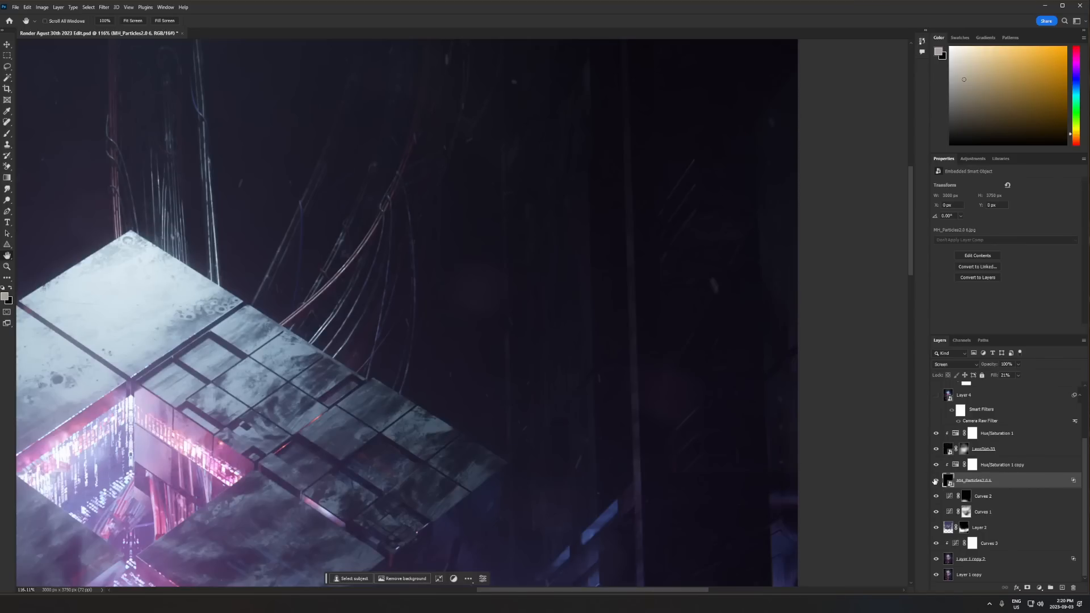
pyautogui.scroll(4, 965, 476)
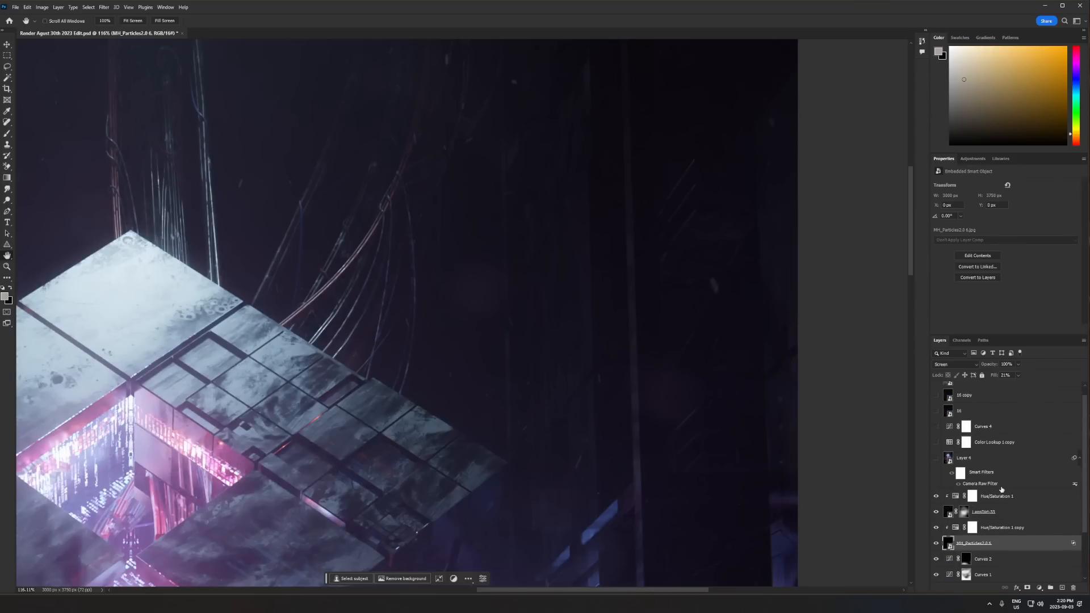
pyautogui.scroll(-7, 537, 335)
pyautogui.scroll(-1, 390, 439)
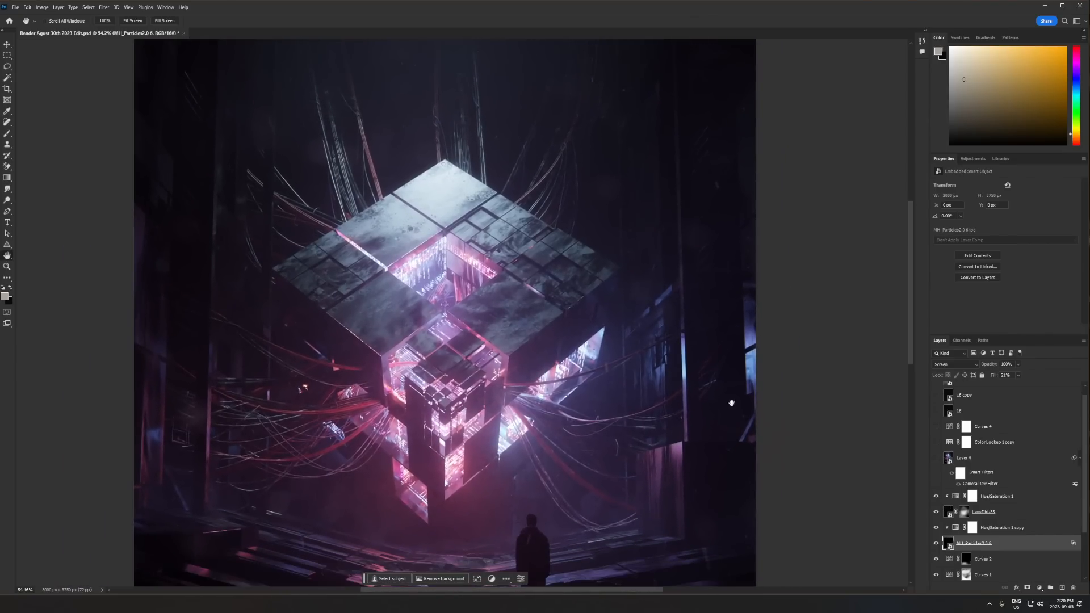
# Step: Show and select Layer 4, and open its Camera Raw Filter smart filter for review
pyautogui.click(936, 458)
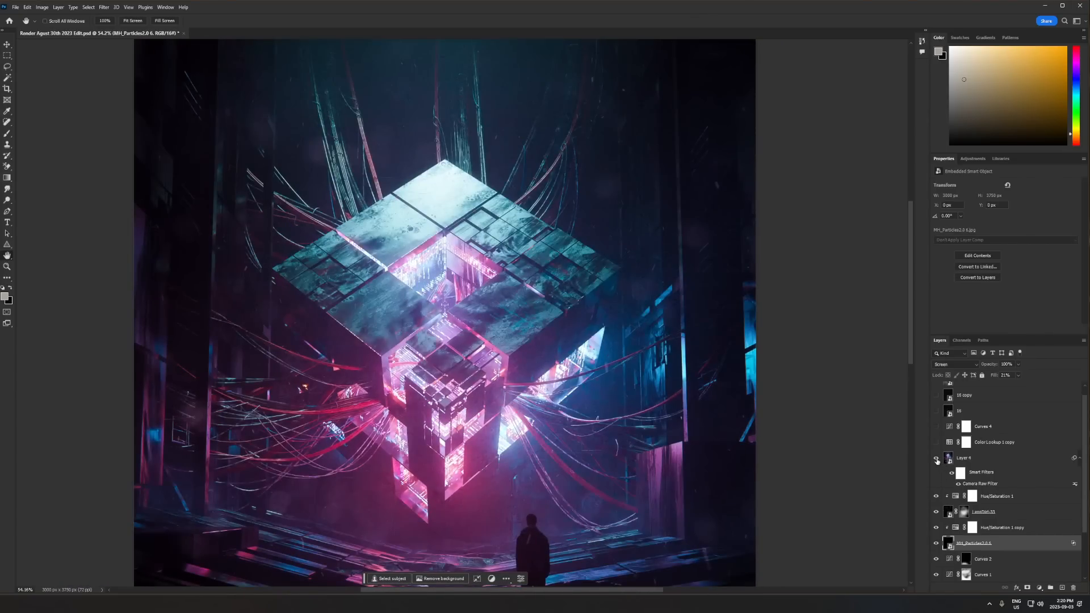
pyautogui.click(982, 461)
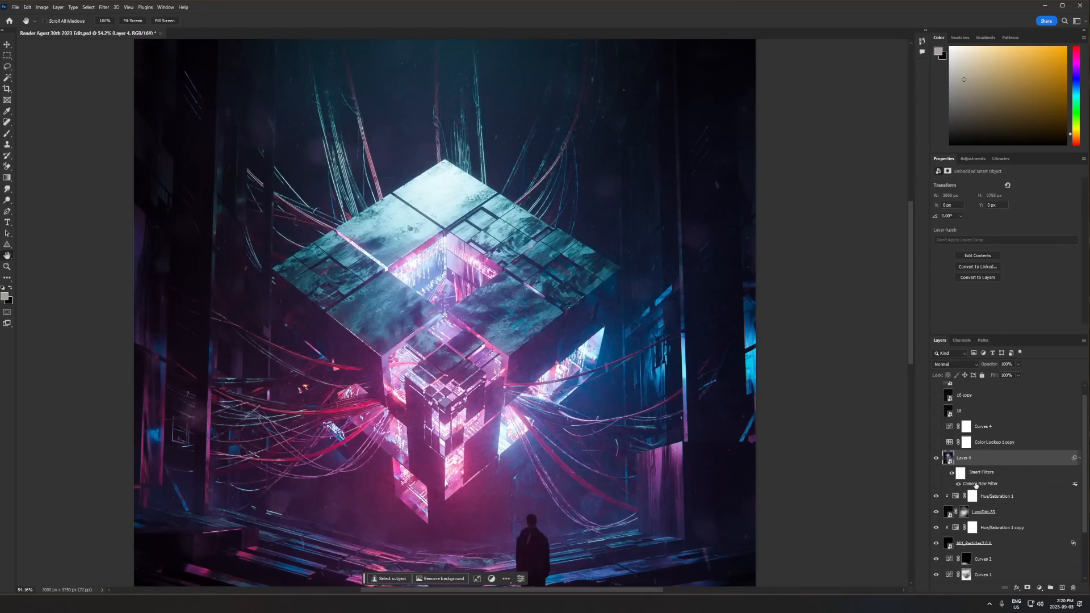
pyautogui.scroll(-3, 956, 448)
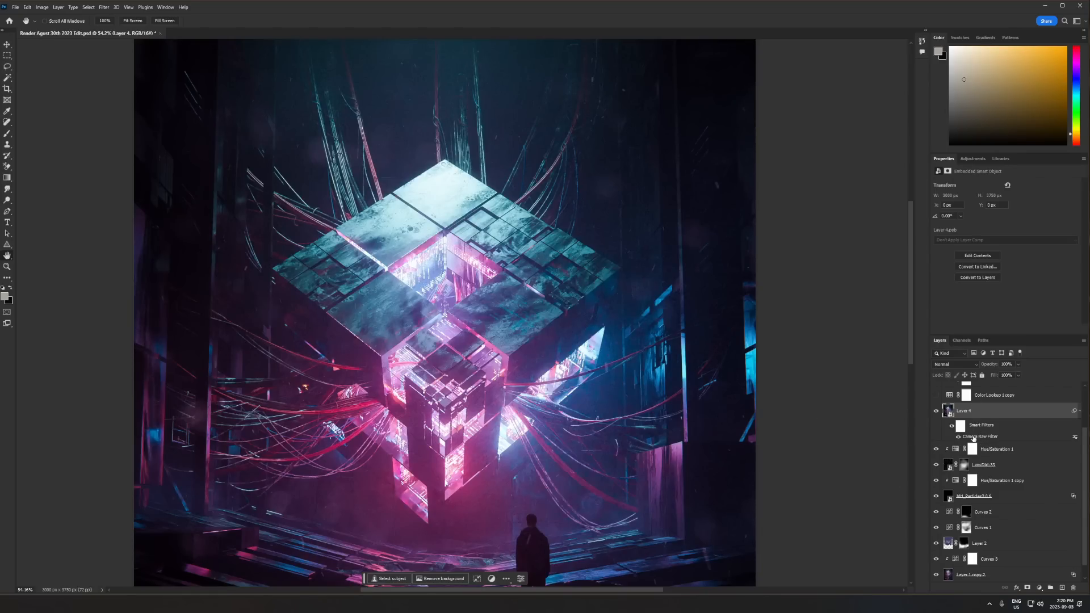
pyautogui.doubleClick(972, 437)
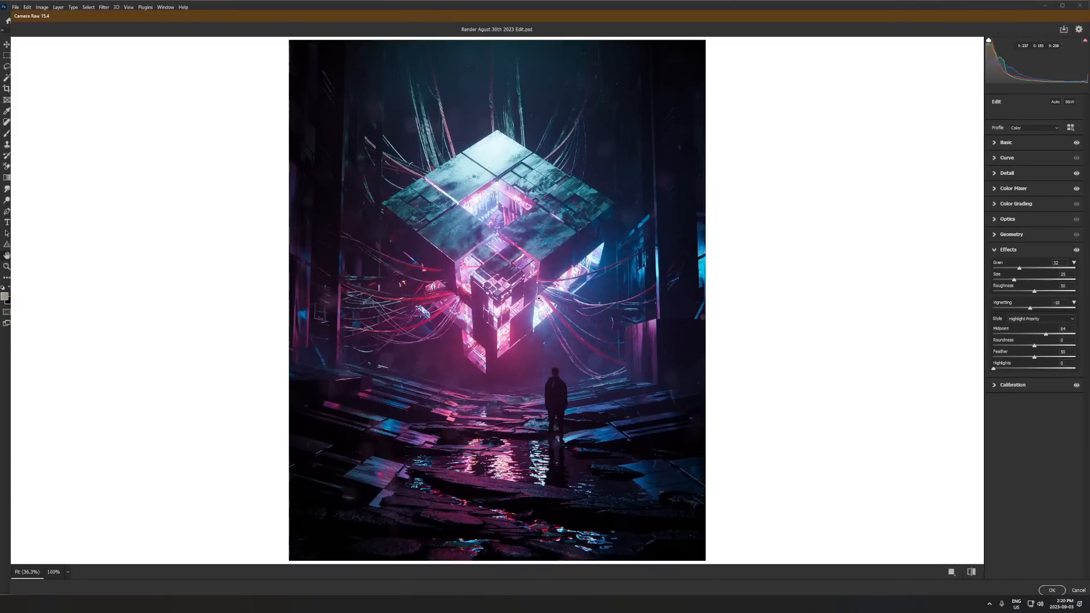
# Step: Review the Basic and Detail settings of the Camera Raw filter, and open its Effects settings
pyautogui.scroll(-2, 539, 298)
pyautogui.click(1006, 142)
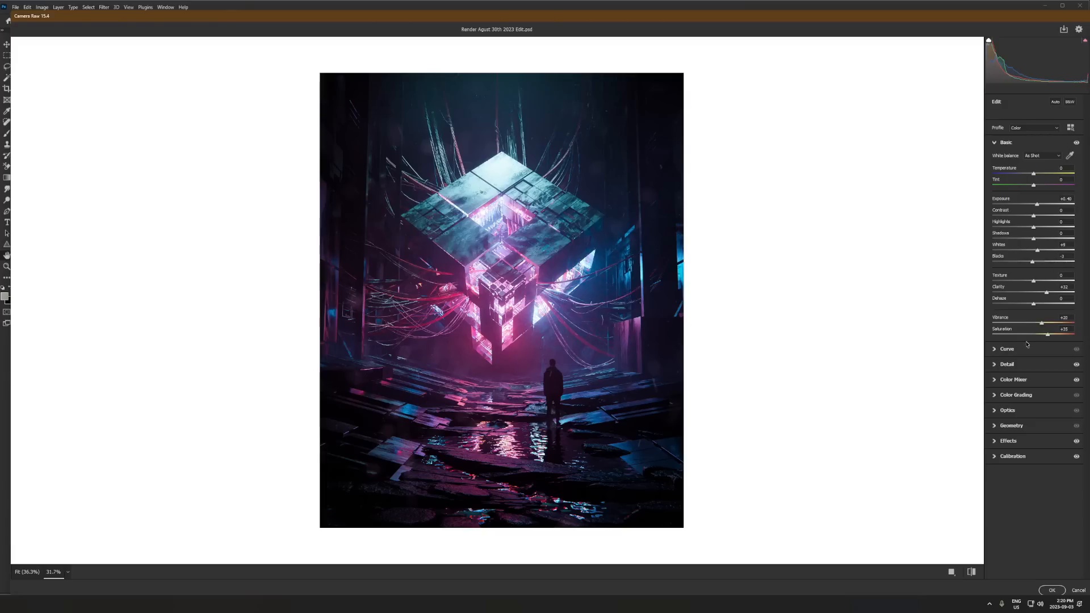
pyautogui.click(1009, 368)
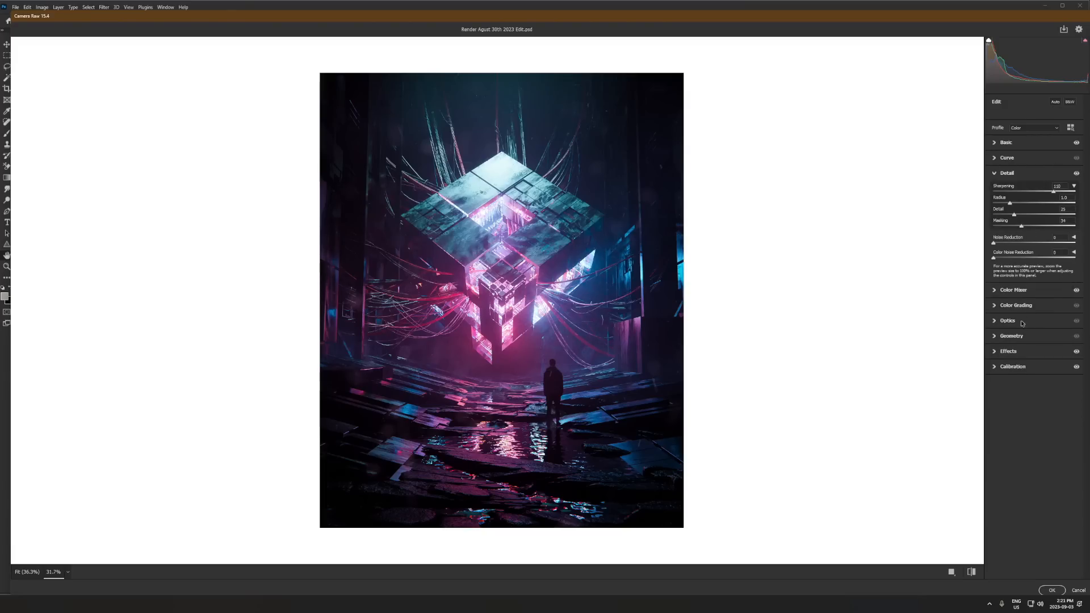
pyautogui.click(1009, 350)
# Step: Examine the film grain up close below the cube, switching the Effects adjustments off and on to compare
pyautogui.click(489, 392)
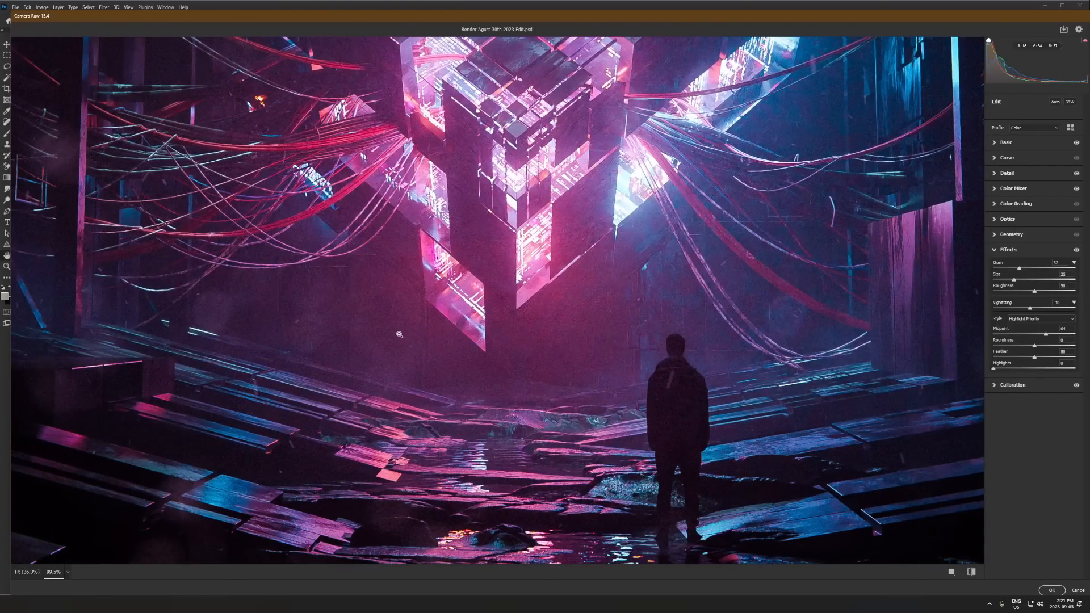
pyautogui.click(539, 303)
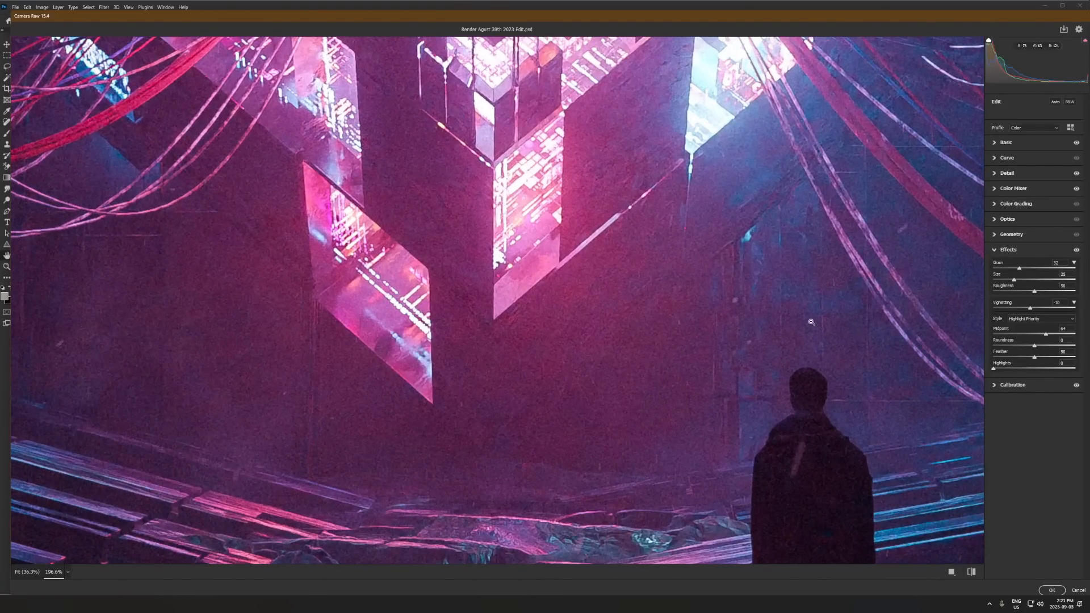
pyautogui.click(1077, 250)
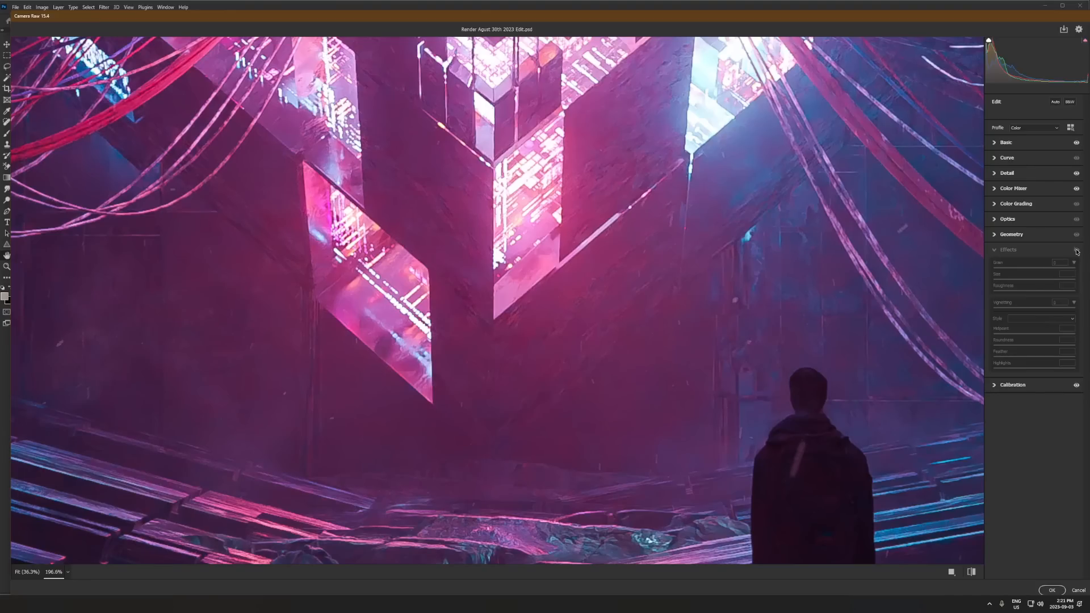
pyautogui.click(1077, 250)
pyautogui.click(1078, 253)
pyautogui.scroll(5, 684, 302)
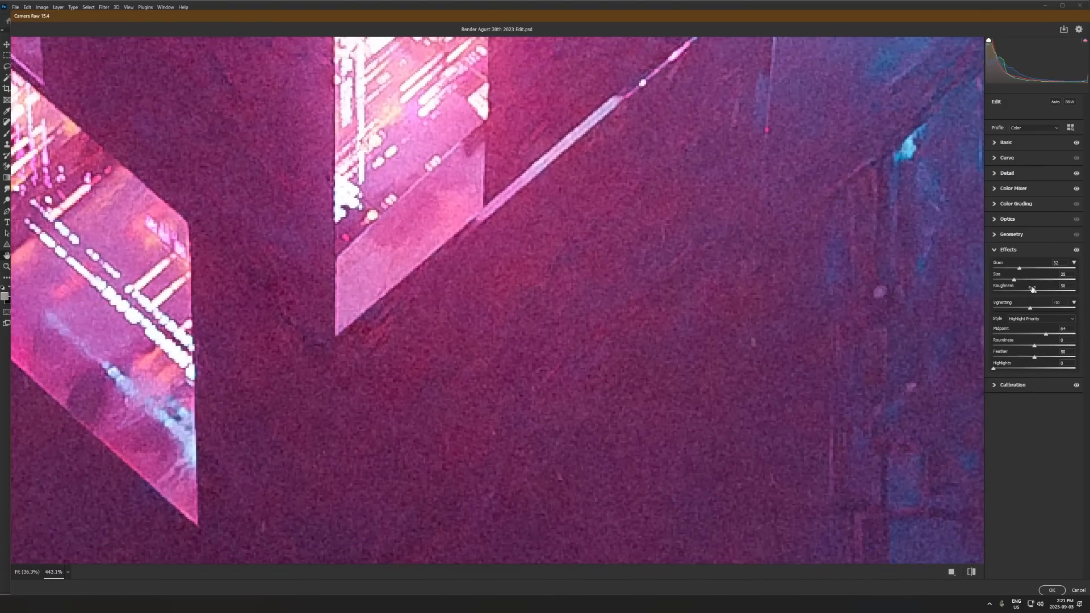
pyautogui.click(1078, 251)
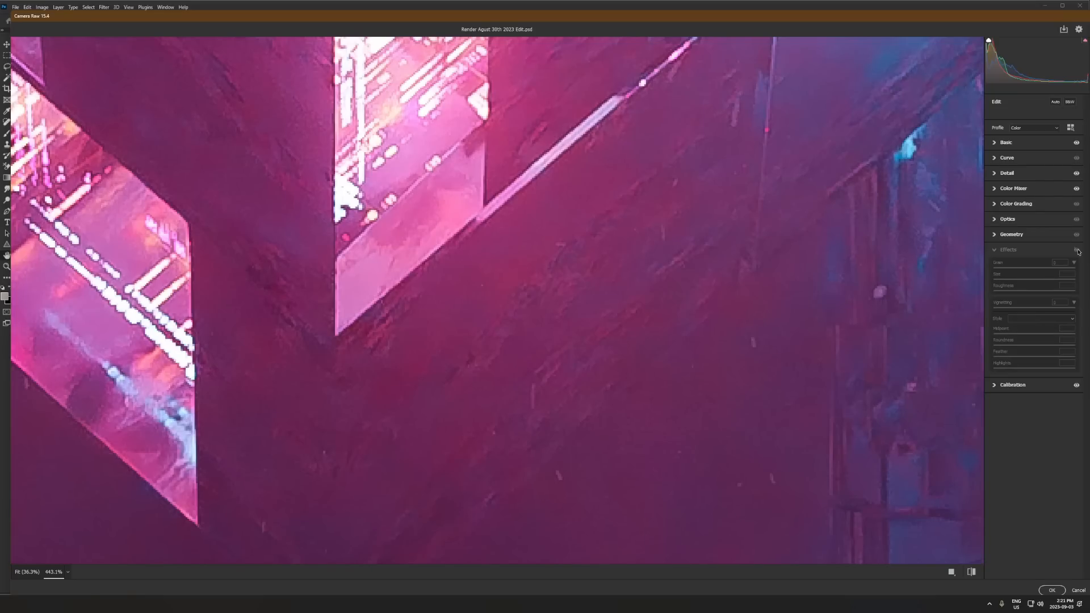
pyautogui.click(1077, 251)
pyautogui.click(657, 348)
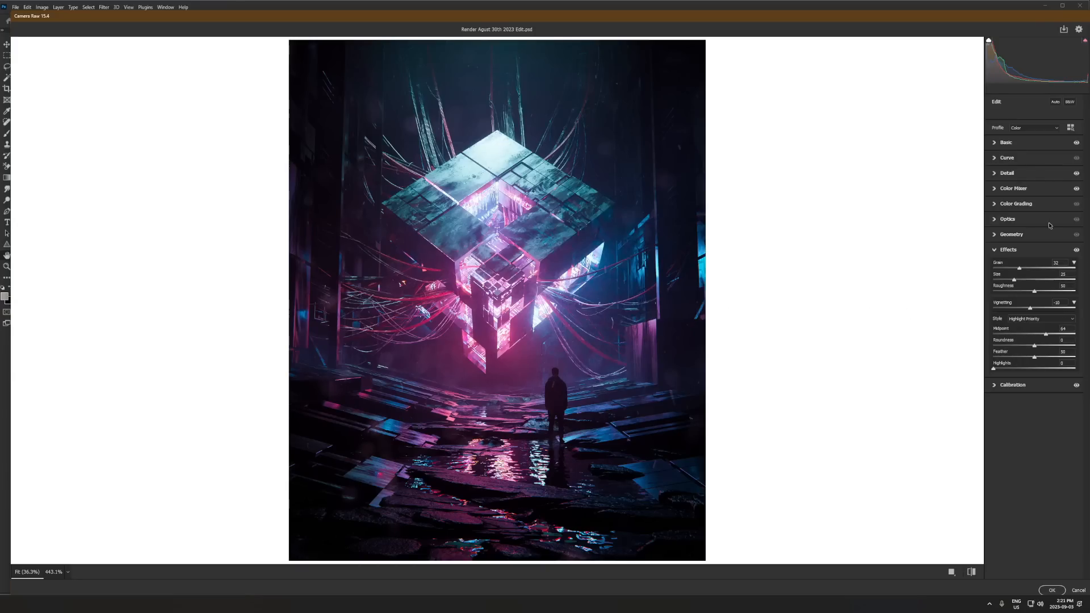
# Step: Compare the lower cube and the figure with and without the Effects adjustments, and return to the whole image
pyautogui.click(560, 338)
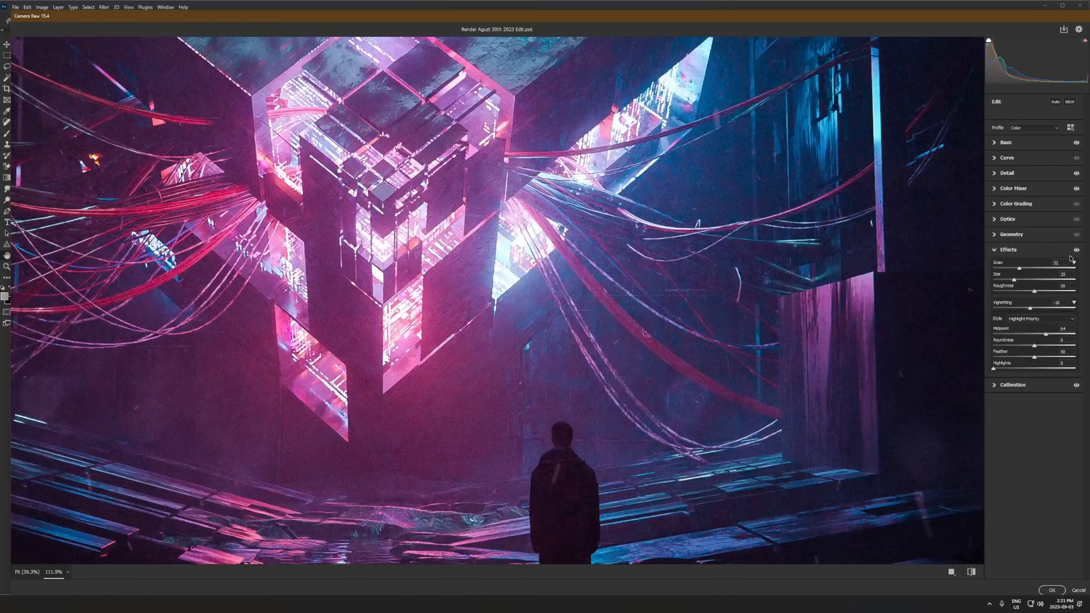
pyautogui.click(1077, 250)
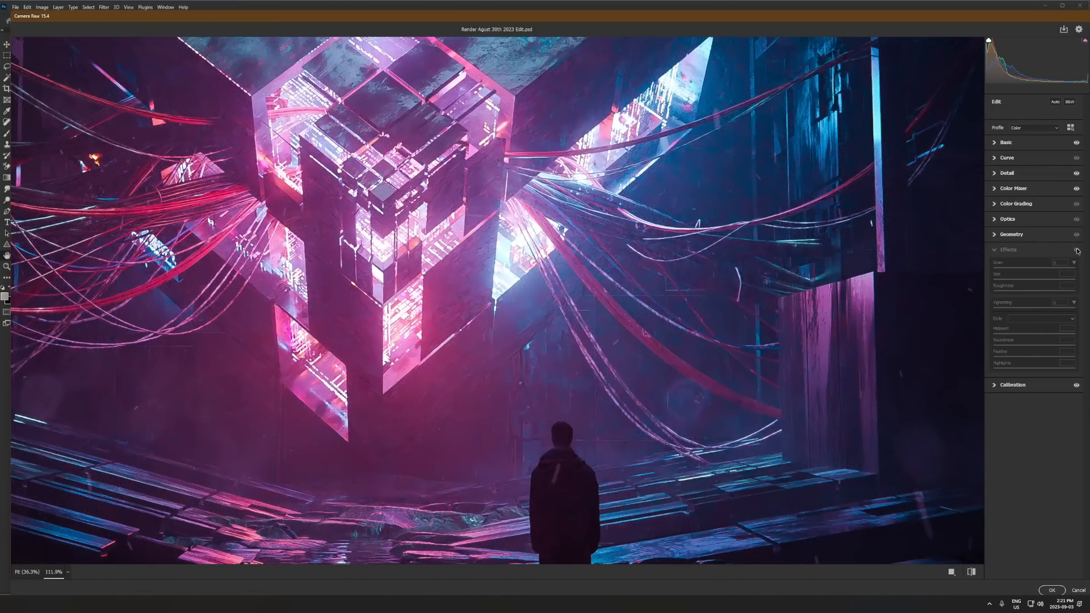
pyautogui.click(1076, 250)
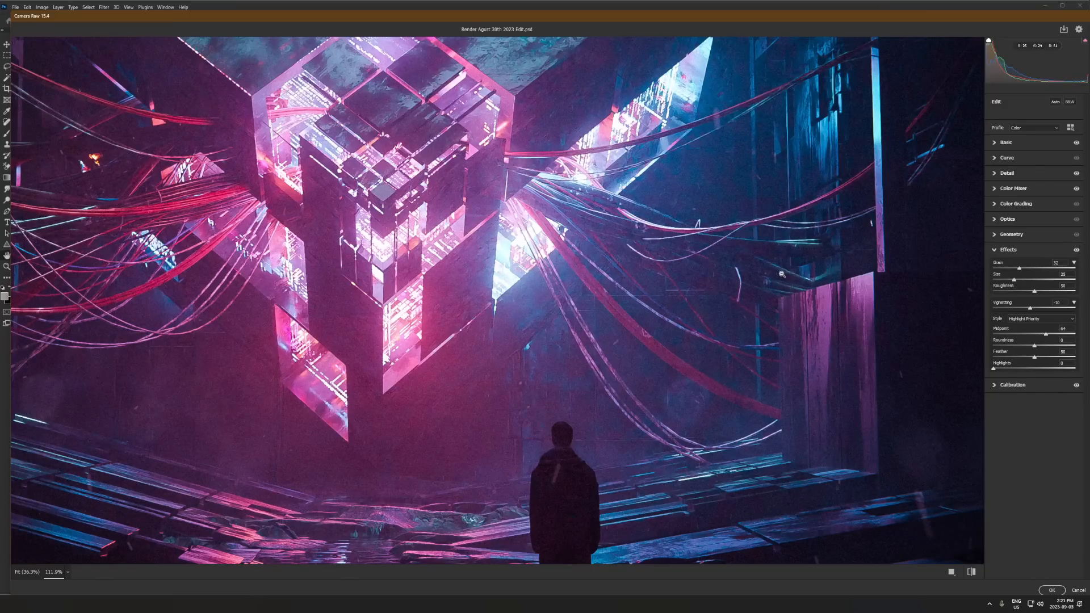
pyautogui.click(1077, 250)
pyautogui.click(1076, 250)
pyautogui.click(508, 459)
# Step: Review the Color Mixer's hue, saturation and luminance settings, and compare the image with and without them
pyautogui.click(1008, 250)
pyautogui.click(1016, 204)
pyautogui.click(1018, 191)
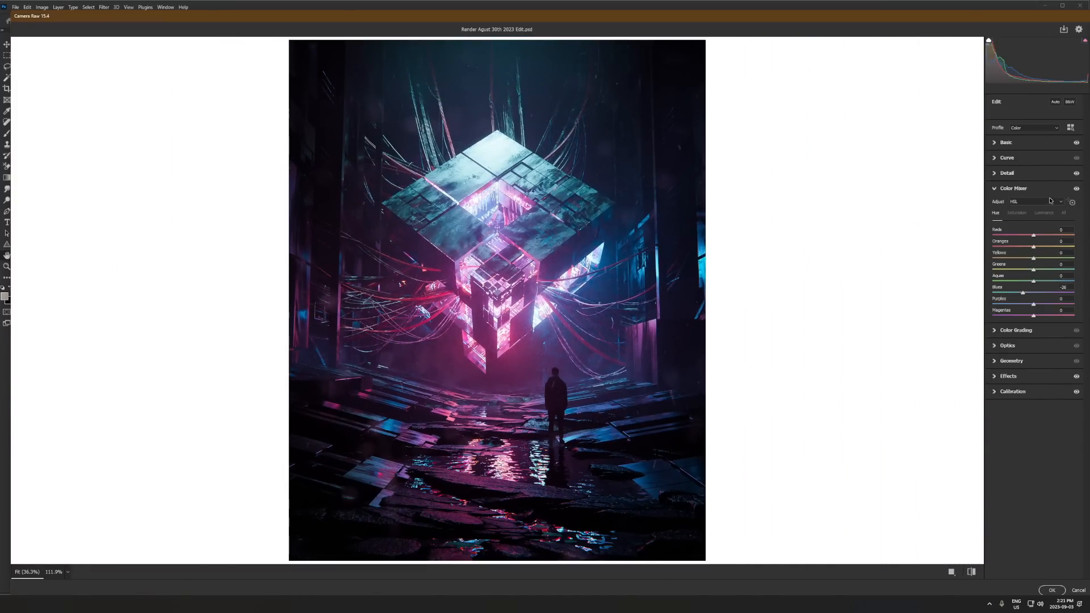
pyautogui.click(1077, 188)
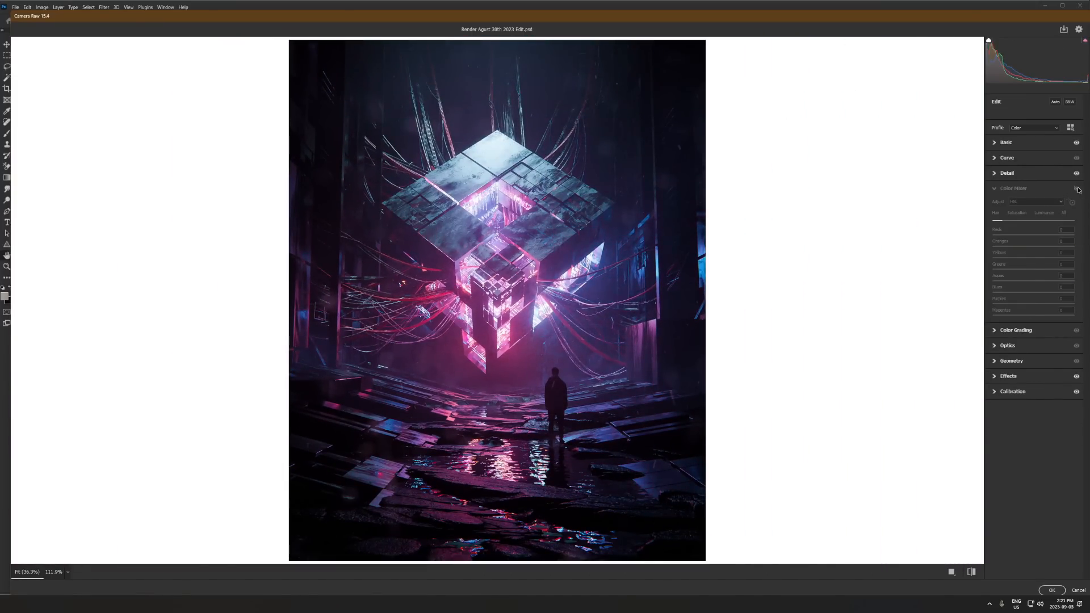
pyautogui.click(1077, 189)
pyautogui.click(1017, 213)
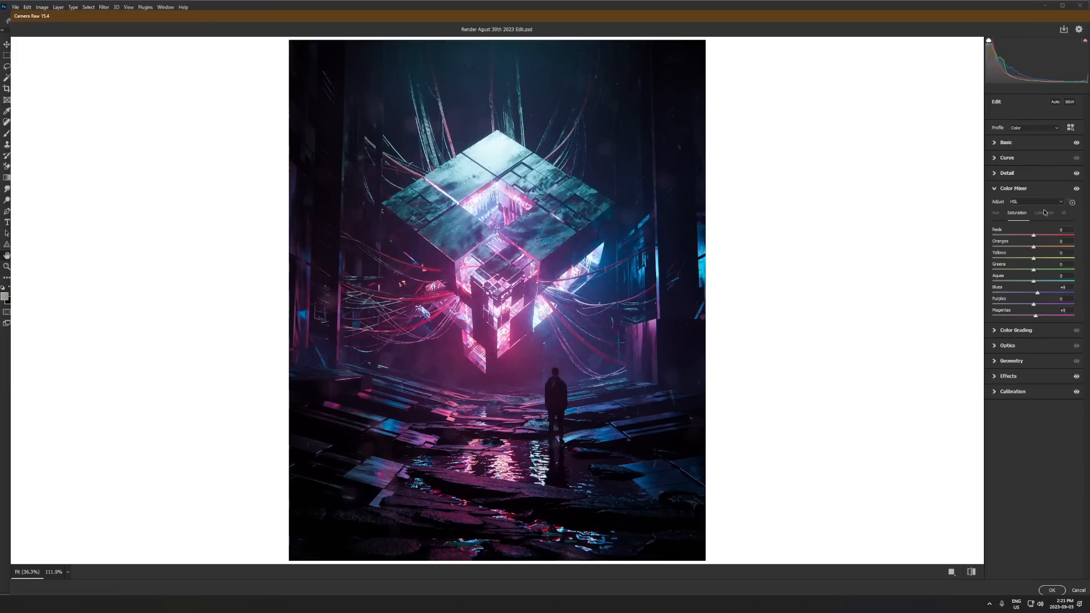
pyautogui.click(1044, 212)
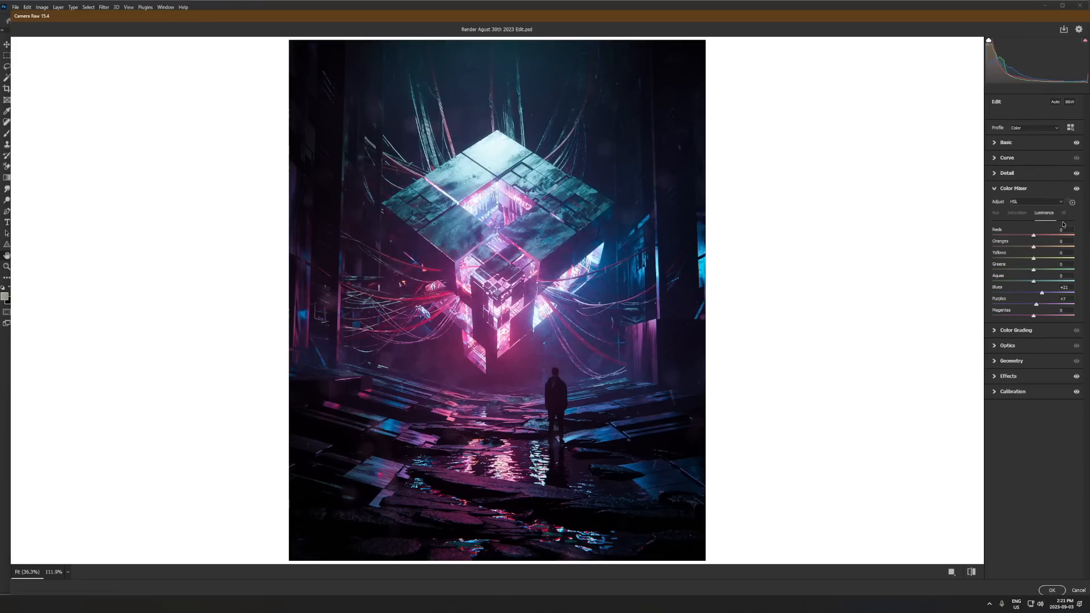
# Step: Toggle the Color Mixer twice more to compare its colour shift across the whole image, and collapse its settings
pyautogui.click(1077, 189)
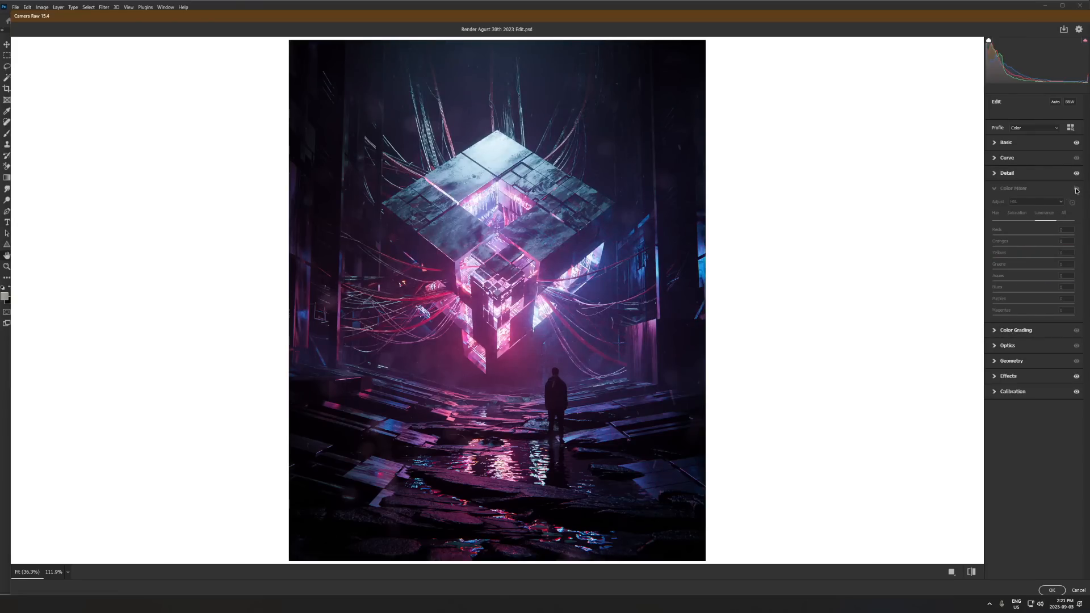
pyautogui.click(1077, 189)
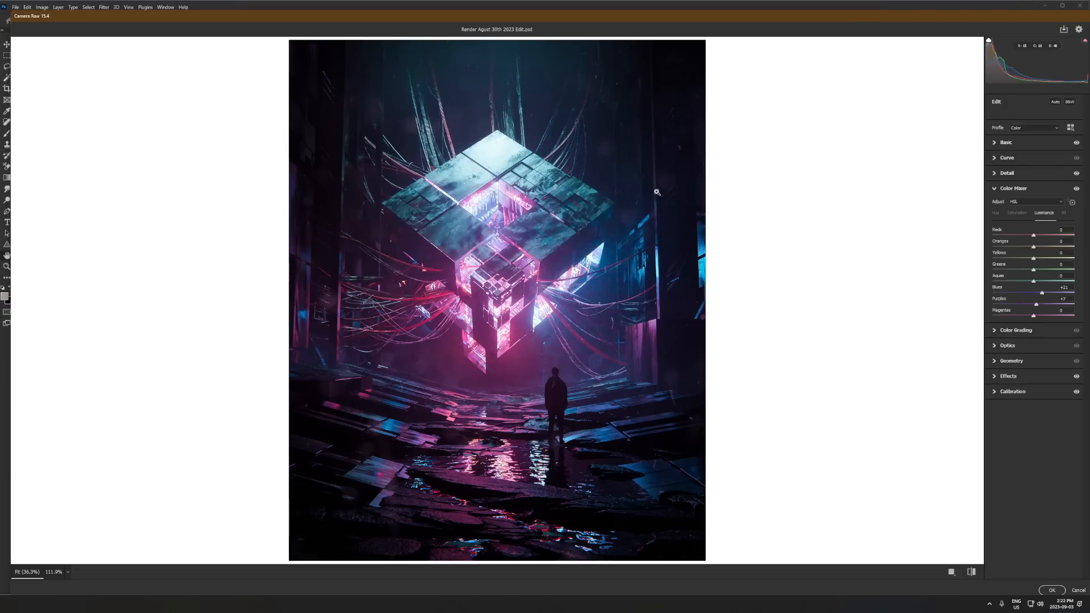
pyautogui.click(1077, 189)
pyautogui.click(1077, 189)
pyautogui.click(1056, 188)
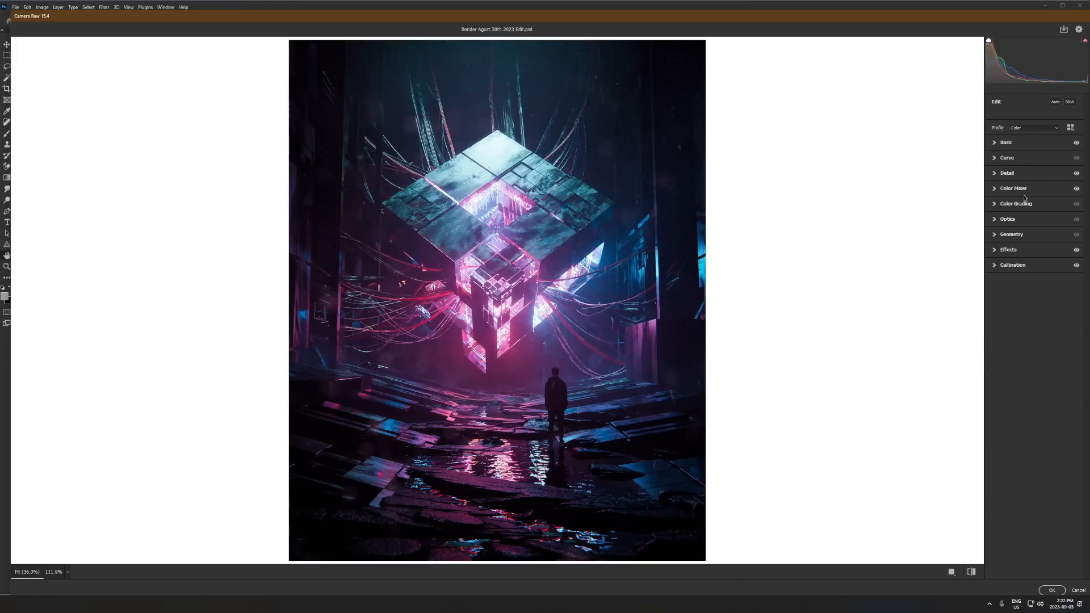
# Step: Dismiss the Camera Raw filter without applying changes
pyautogui.click(1079, 590)
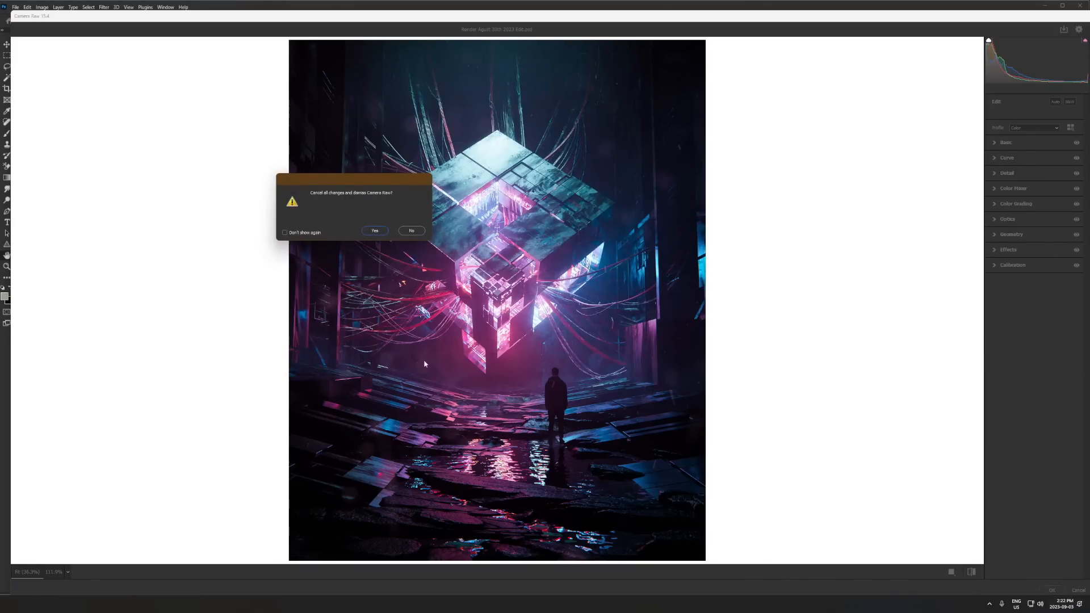
pyautogui.click(412, 231)
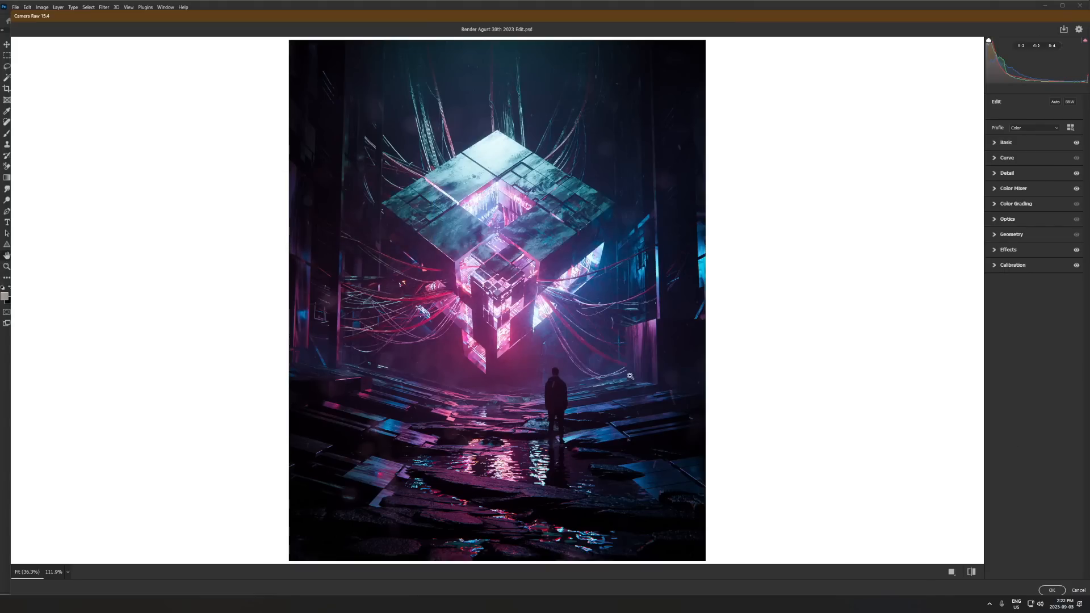
pyautogui.click(1078, 590)
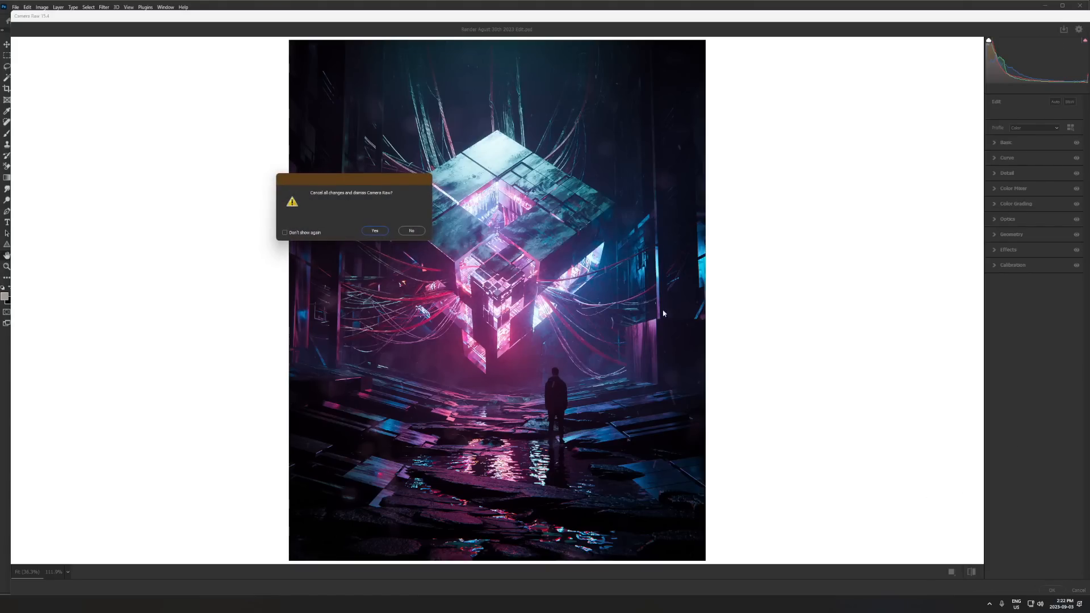
pyautogui.click(375, 231)
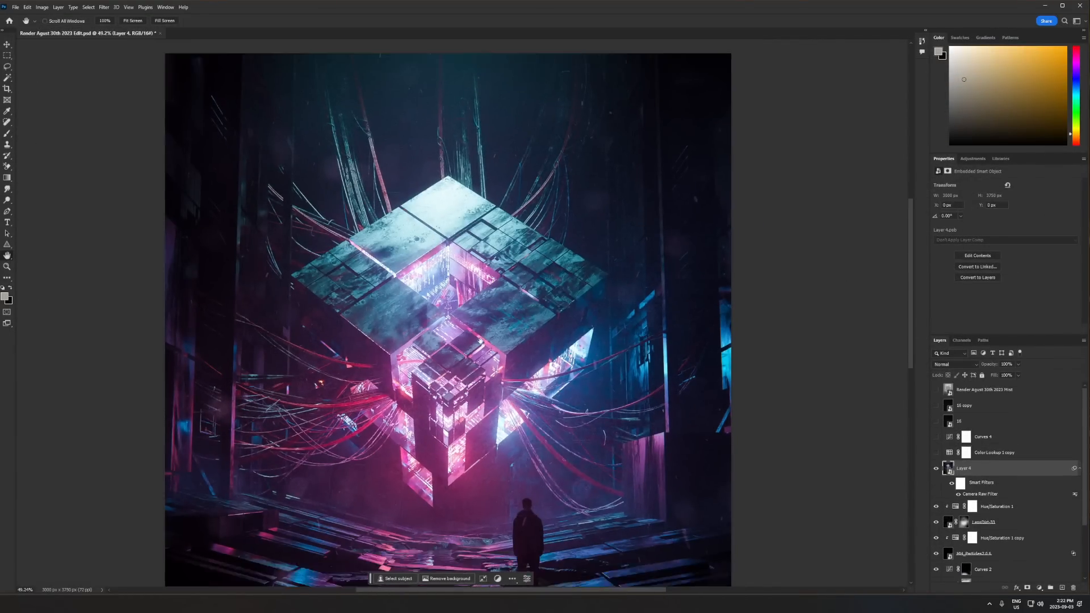
# Step: Show the Color Lookup 1 copy and Curves 4 adjustment layers above Layer 4
pyautogui.keyDown('alt'); pyautogui.scroll(-2, 480, 341); pyautogui.keyUp('alt')
pyautogui.moveTo(480, 341); pyautogui.dragTo(474, 283)
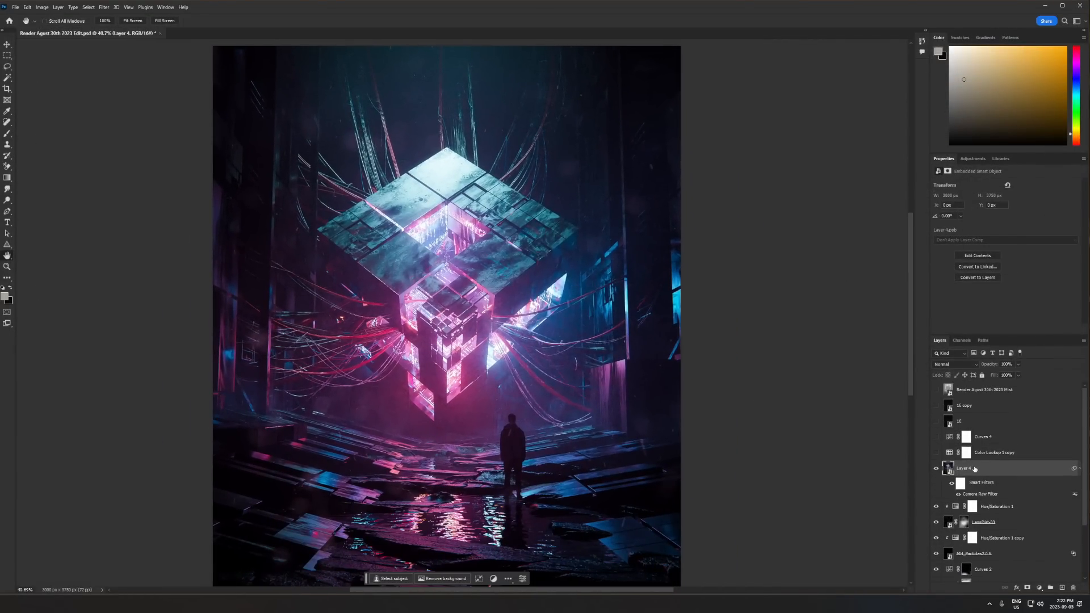
pyautogui.click(990, 453)
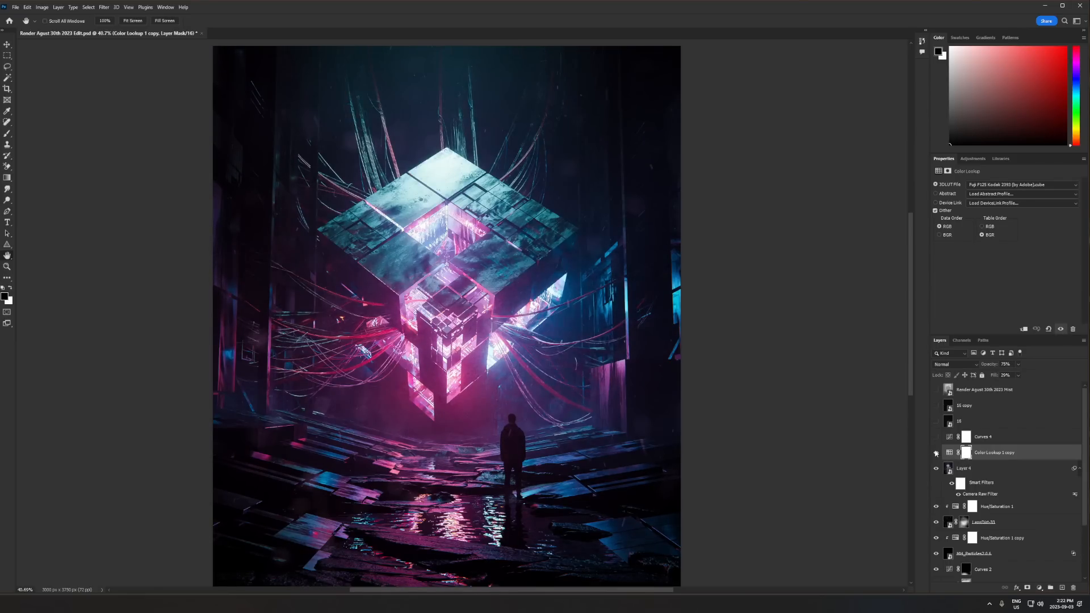
pyautogui.click(940, 436)
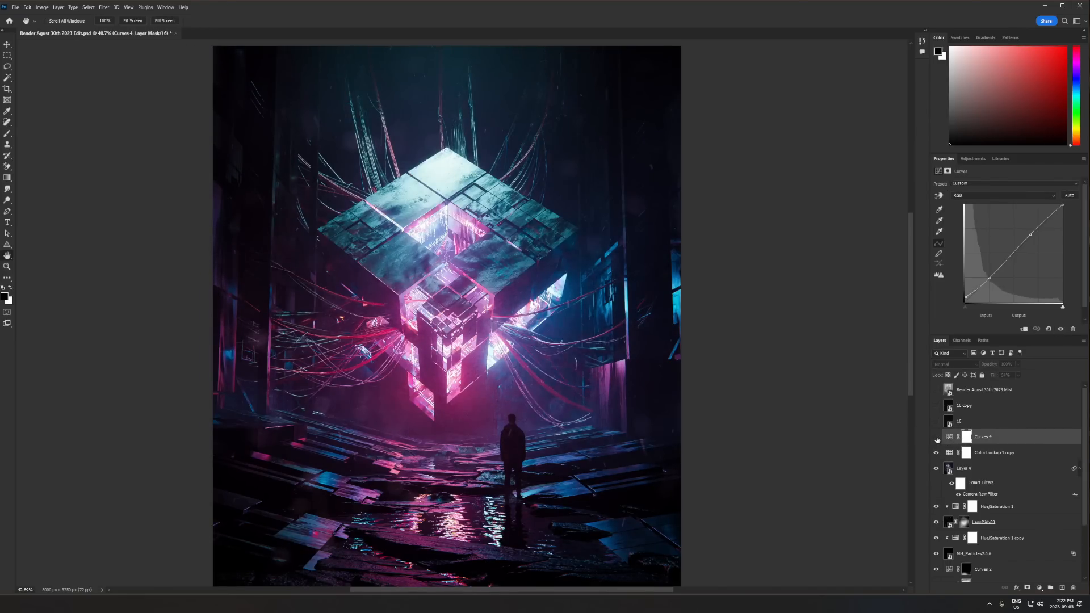
pyautogui.click(936, 436)
# Step: Toggle Curves 4 to compare the dark floor slabs up close, and inspect the shadow points of its curve
pyautogui.keyDown('alt'); pyautogui.scroll(10, 233, 478); pyautogui.keyUp('alt')
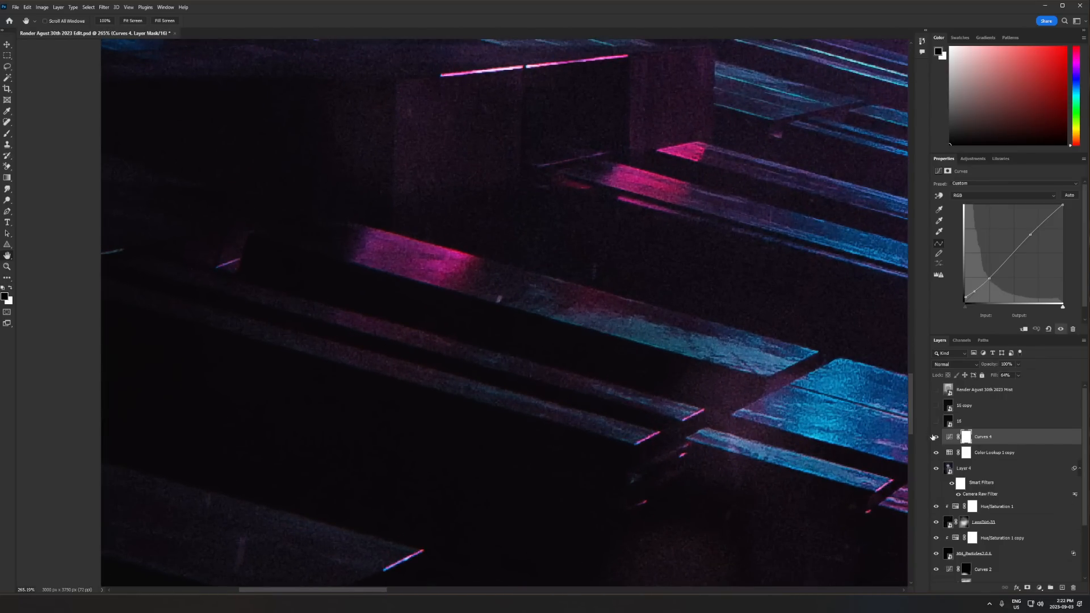
pyautogui.click(936, 437)
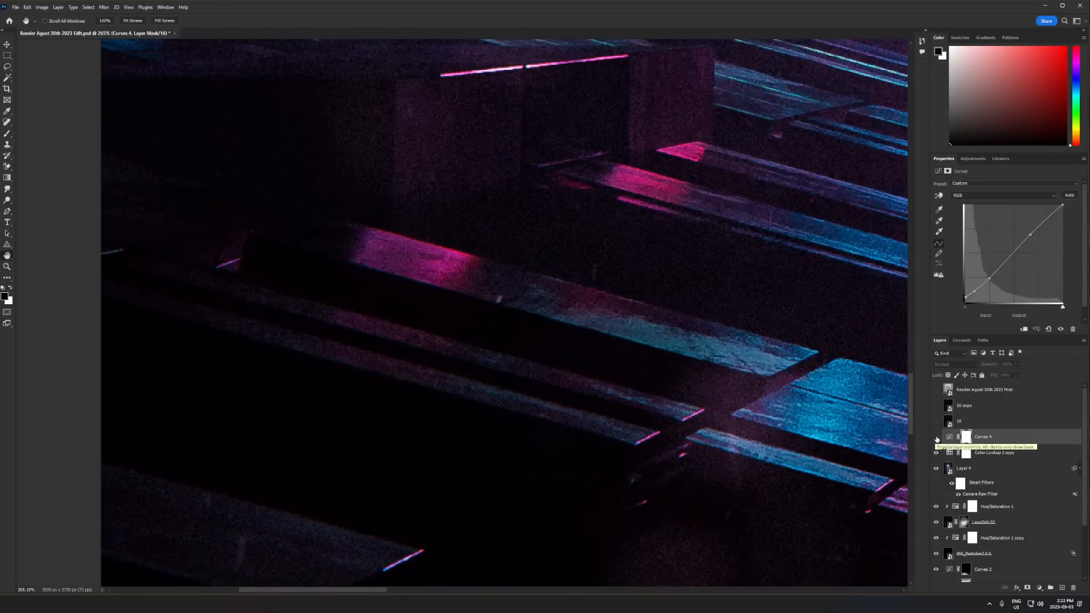
pyautogui.click(937, 437)
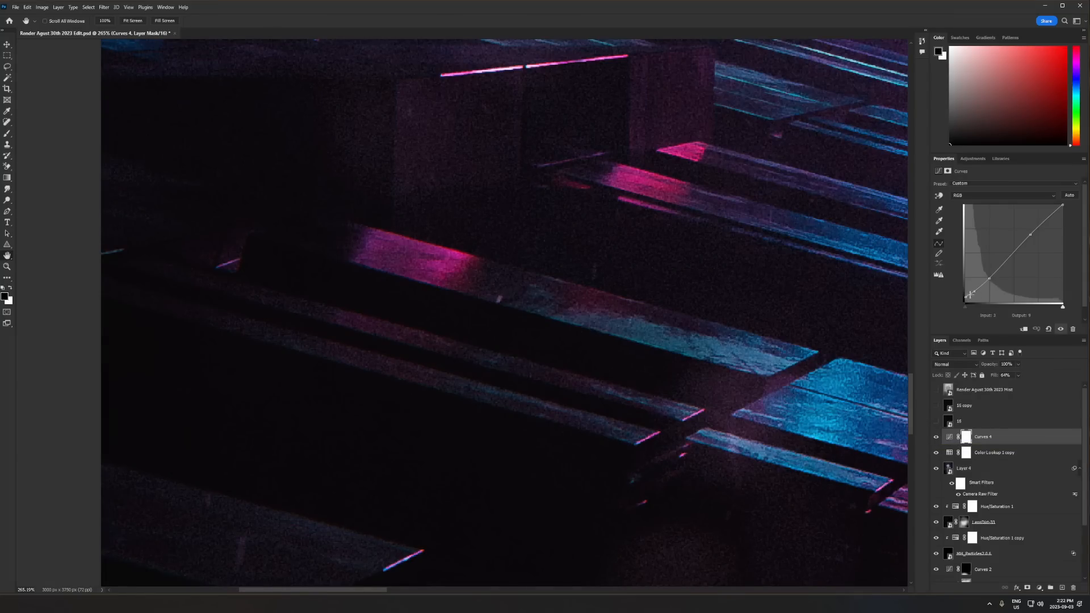
pyautogui.click(974, 292)
pyautogui.moveTo(965, 300)
pyautogui.mouseDown()
pyautogui.moveTo(960, 279)
pyautogui.moveTo(957, 294)
pyautogui.mouseUp()
# Step: Select and show the Color Dodge overlay layer 16, and inspect it up close around the cube's lower tip
pyautogui.keyDown('alt'); pyautogui.scroll(-3, 324, 352); pyautogui.keyUp('alt')
pyautogui.keyDown('alt'); pyautogui.scroll(-4, 189, 482); pyautogui.keyUp('alt')
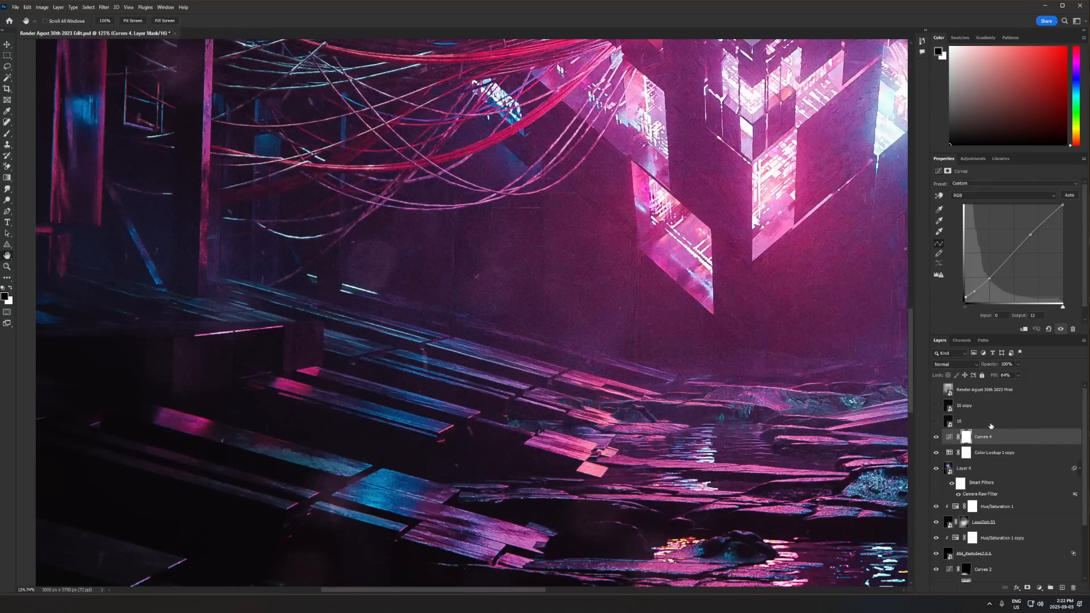
pyautogui.click(949, 421)
pyautogui.click(936, 420)
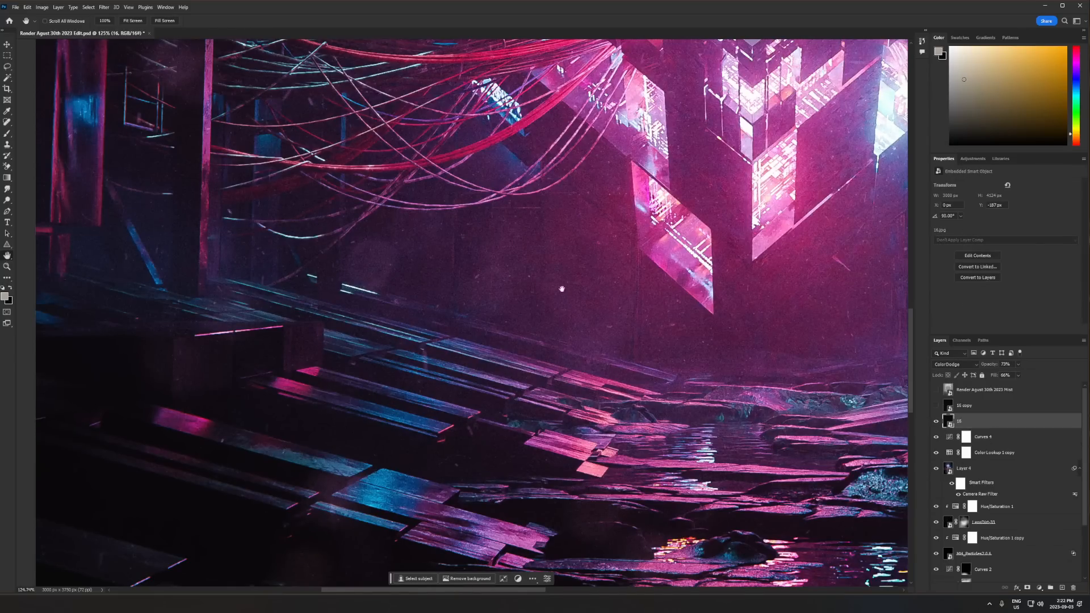
pyautogui.moveTo(530, 300); pyautogui.dragTo(450, 312)
pyautogui.keyDown('alt'); pyautogui.scroll(2, 565, 315); pyautogui.keyUp('alt')
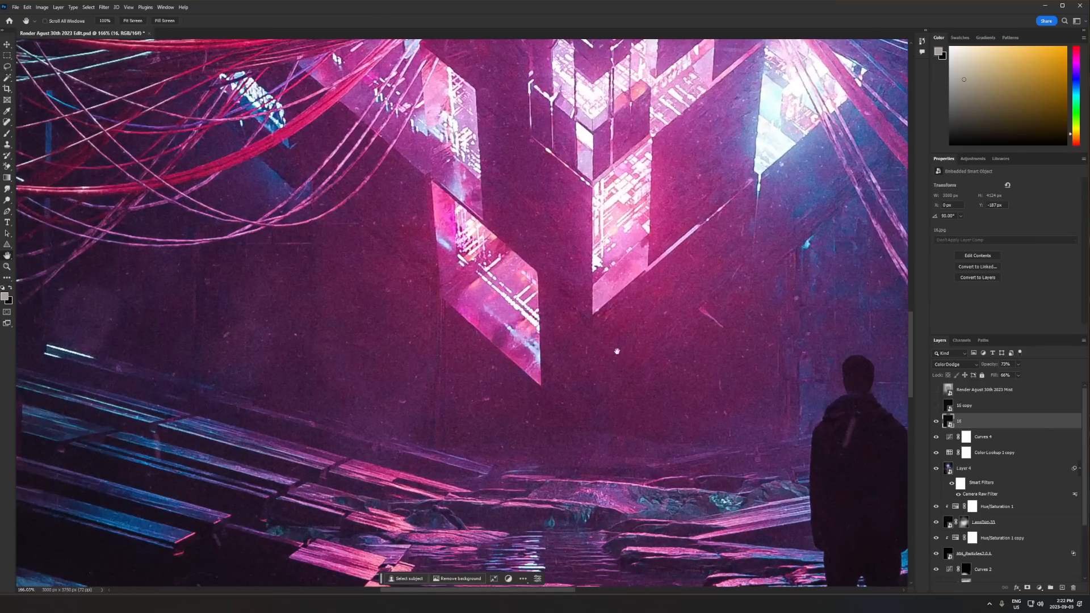
# Step: Hide layer 16 and show the 16 copy layer to inspect its raw dust-and-scratches texture across the canvas
pyautogui.click(936, 421)
pyautogui.click(936, 405)
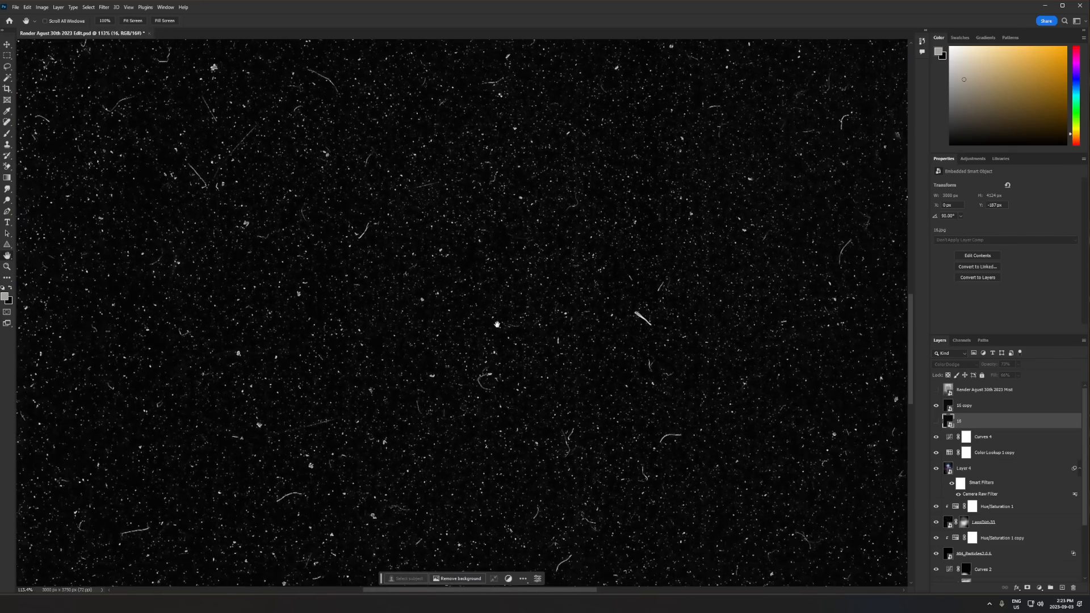
pyautogui.keyDown('alt'); pyautogui.scroll(-5, 586, 297); pyautogui.keyUp('alt')
pyautogui.keyDown('alt'); pyautogui.scroll(-2, 585, 297); pyautogui.keyUp('alt')
pyautogui.moveTo(618, 316); pyautogui.dragTo(477, 453)
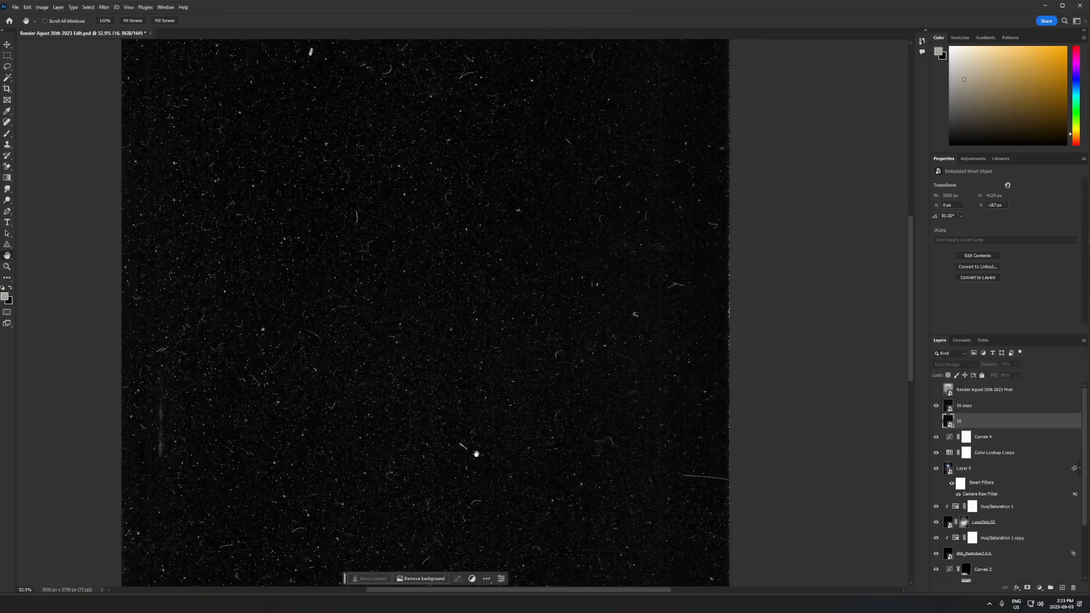
pyautogui.keyDown('alt'); pyautogui.scroll(-1, 477, 448); pyautogui.keyUp('alt')
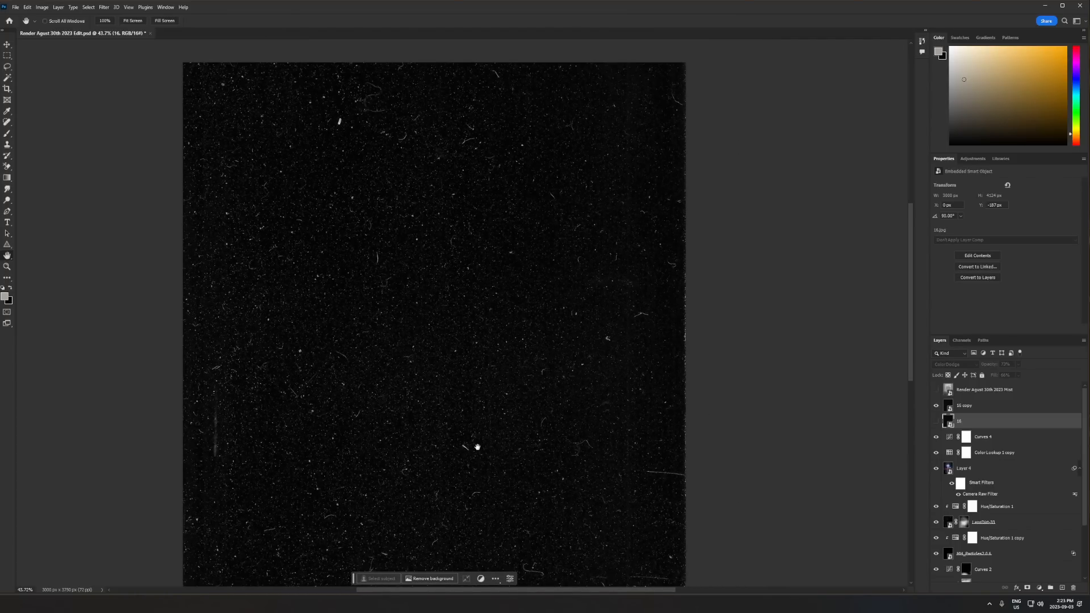
pyautogui.moveTo(463, 464); pyautogui.dragTo(424, 387)
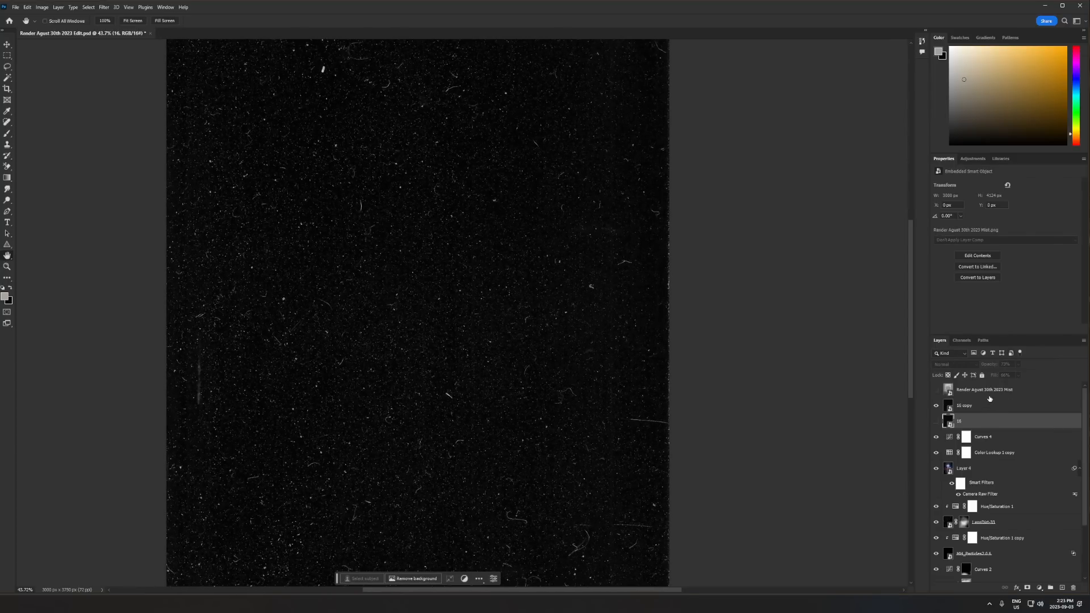
# Step: Select the 16 copy layer and examine its white specks and scratches up close
pyautogui.click(989, 390)
pyautogui.click(988, 407)
pyautogui.keyDown('alt'); pyautogui.scroll(2, 486, 245); pyautogui.keyUp('alt')
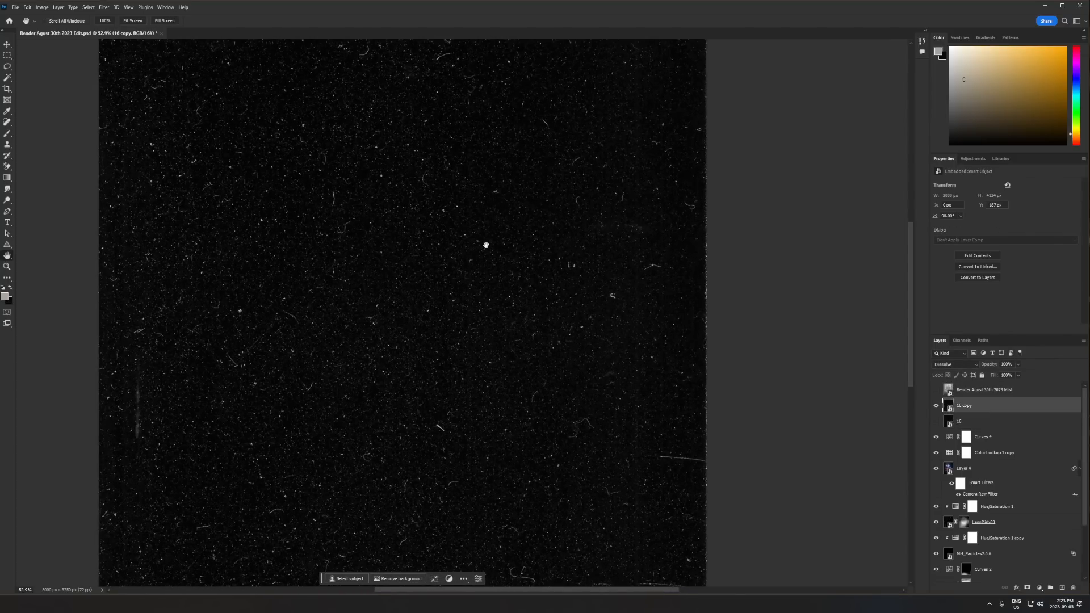
pyautogui.keyDown('alt'); pyautogui.scroll(3, 474, 246); pyautogui.keyUp('alt')
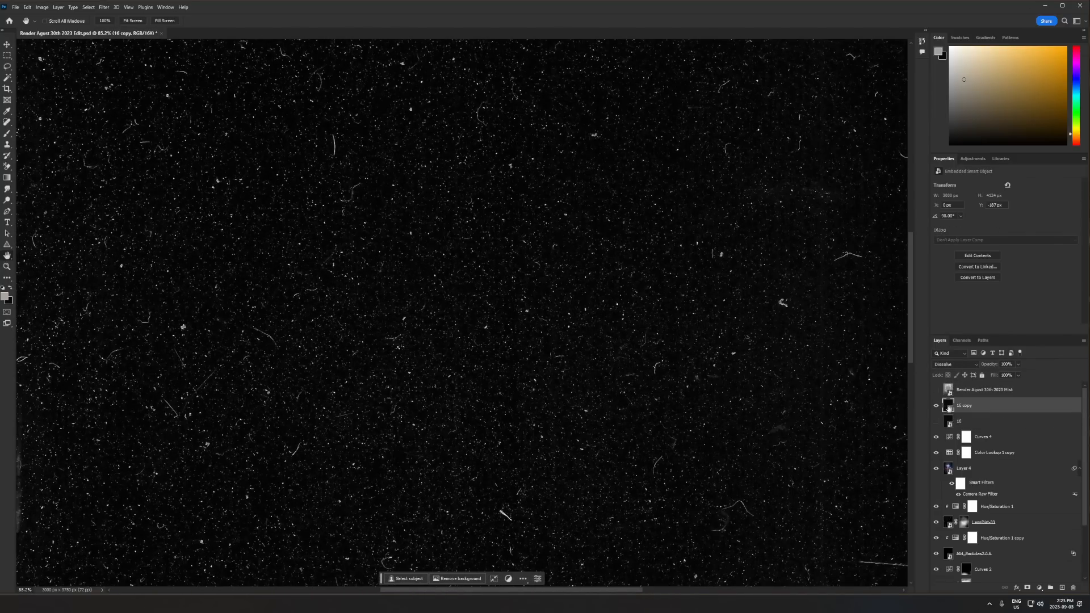
# Step: Hide the 16 copy layer, select and show layer 16 again, and check its Color Dodge blending over the cube
pyautogui.click(936, 405)
pyautogui.click(976, 423)
pyautogui.click(955, 364)
pyautogui.click(956, 364)
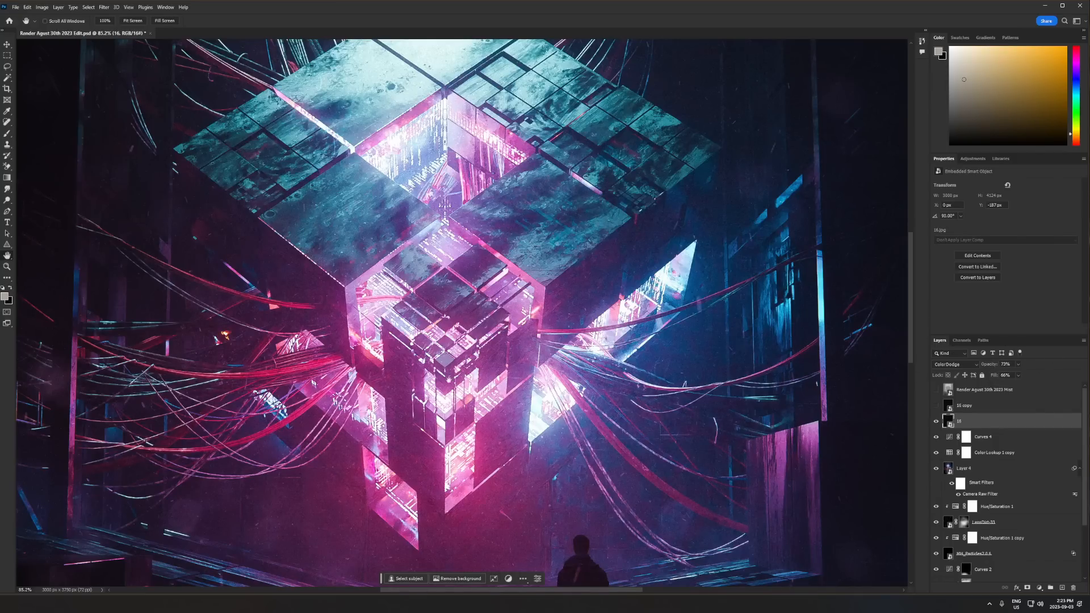
pyautogui.keyDown('alt'); pyautogui.scroll(-6, 399, 275); pyautogui.keyUp('alt')
pyautogui.keyDown('alt'); pyautogui.scroll(6, 407, 285); pyautogui.keyUp('alt')
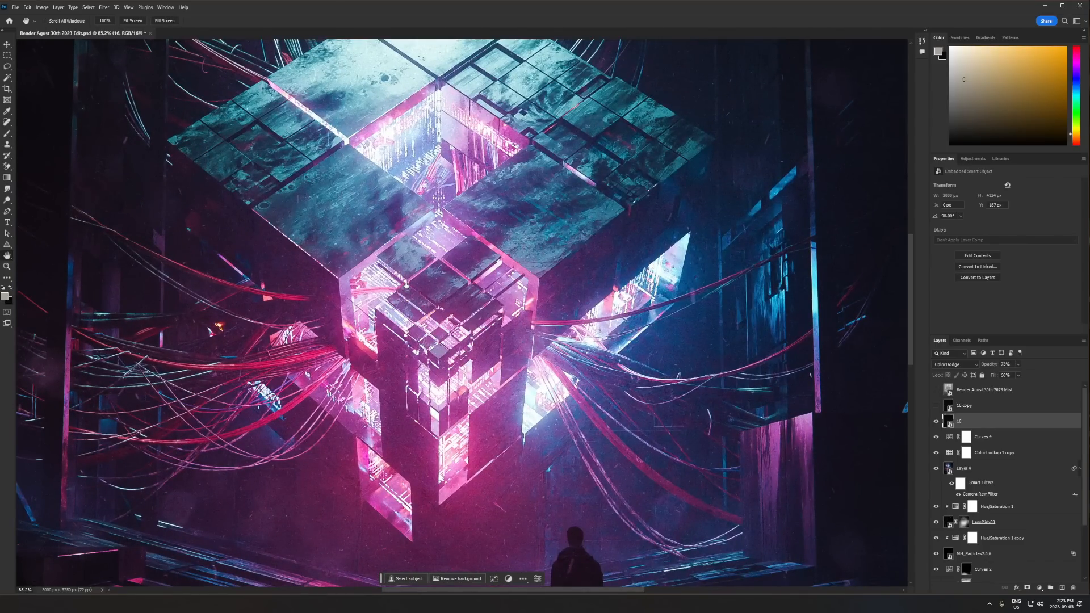
pyautogui.keyDown('alt'); pyautogui.scroll(-2, 406, 285); pyautogui.keyUp('alt')
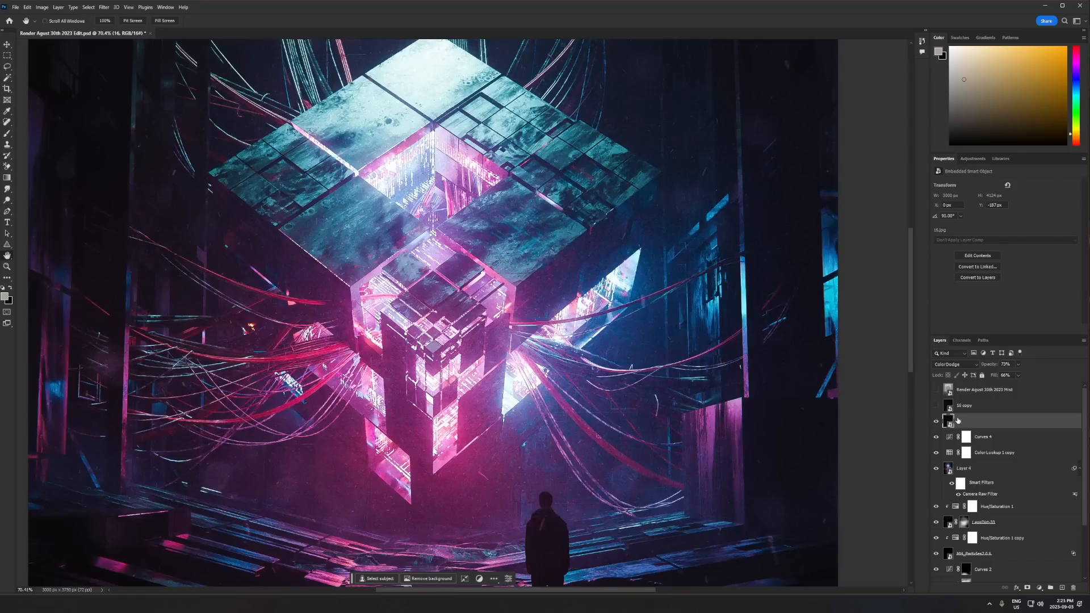
# Step: Toggle layer 16's visibility to compare the image with and without the dust overlay, and review the whole composition
pyautogui.click(936, 422)
pyautogui.click(936, 421)
pyautogui.click(935, 421)
pyautogui.click(934, 421)
pyautogui.keyDown('alt'); pyautogui.scroll(-3, 349, 311); pyautogui.keyUp('alt')
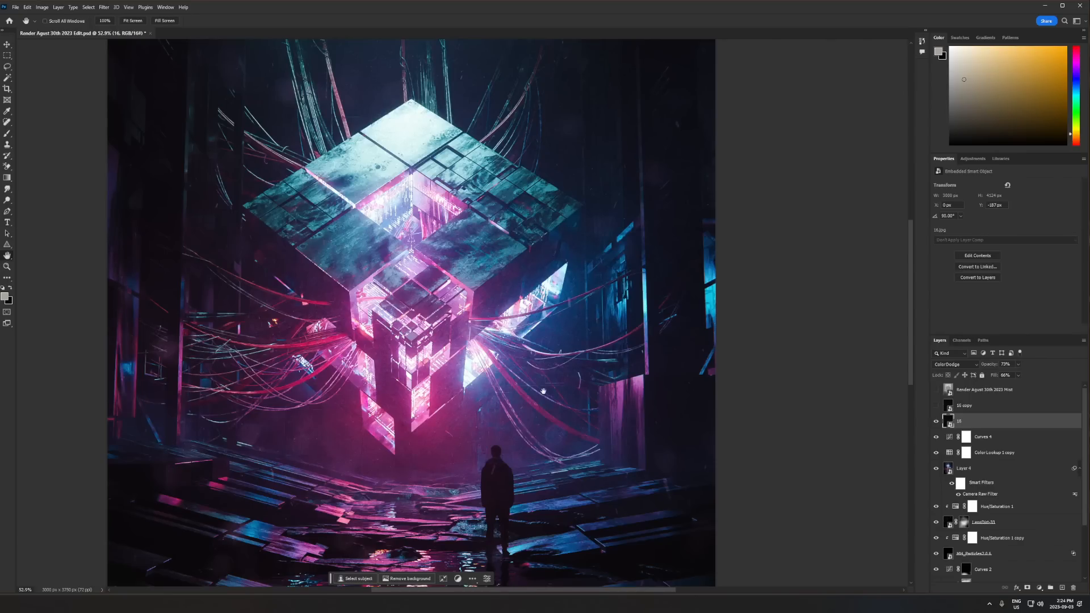
pyautogui.keyDown('alt'); pyautogui.scroll(-5, 497, 357); pyautogui.keyUp('alt')
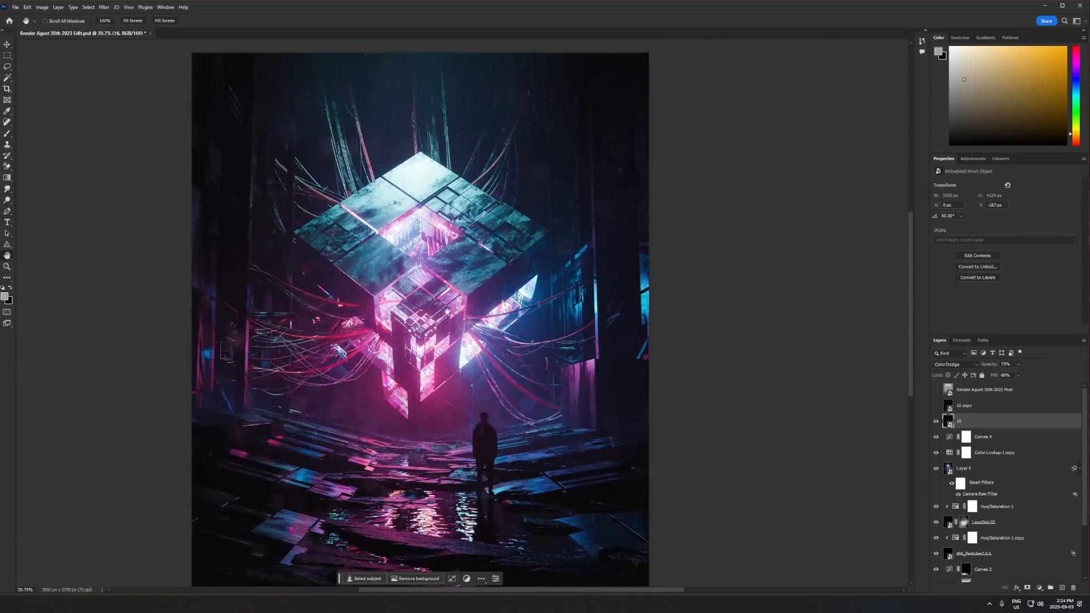